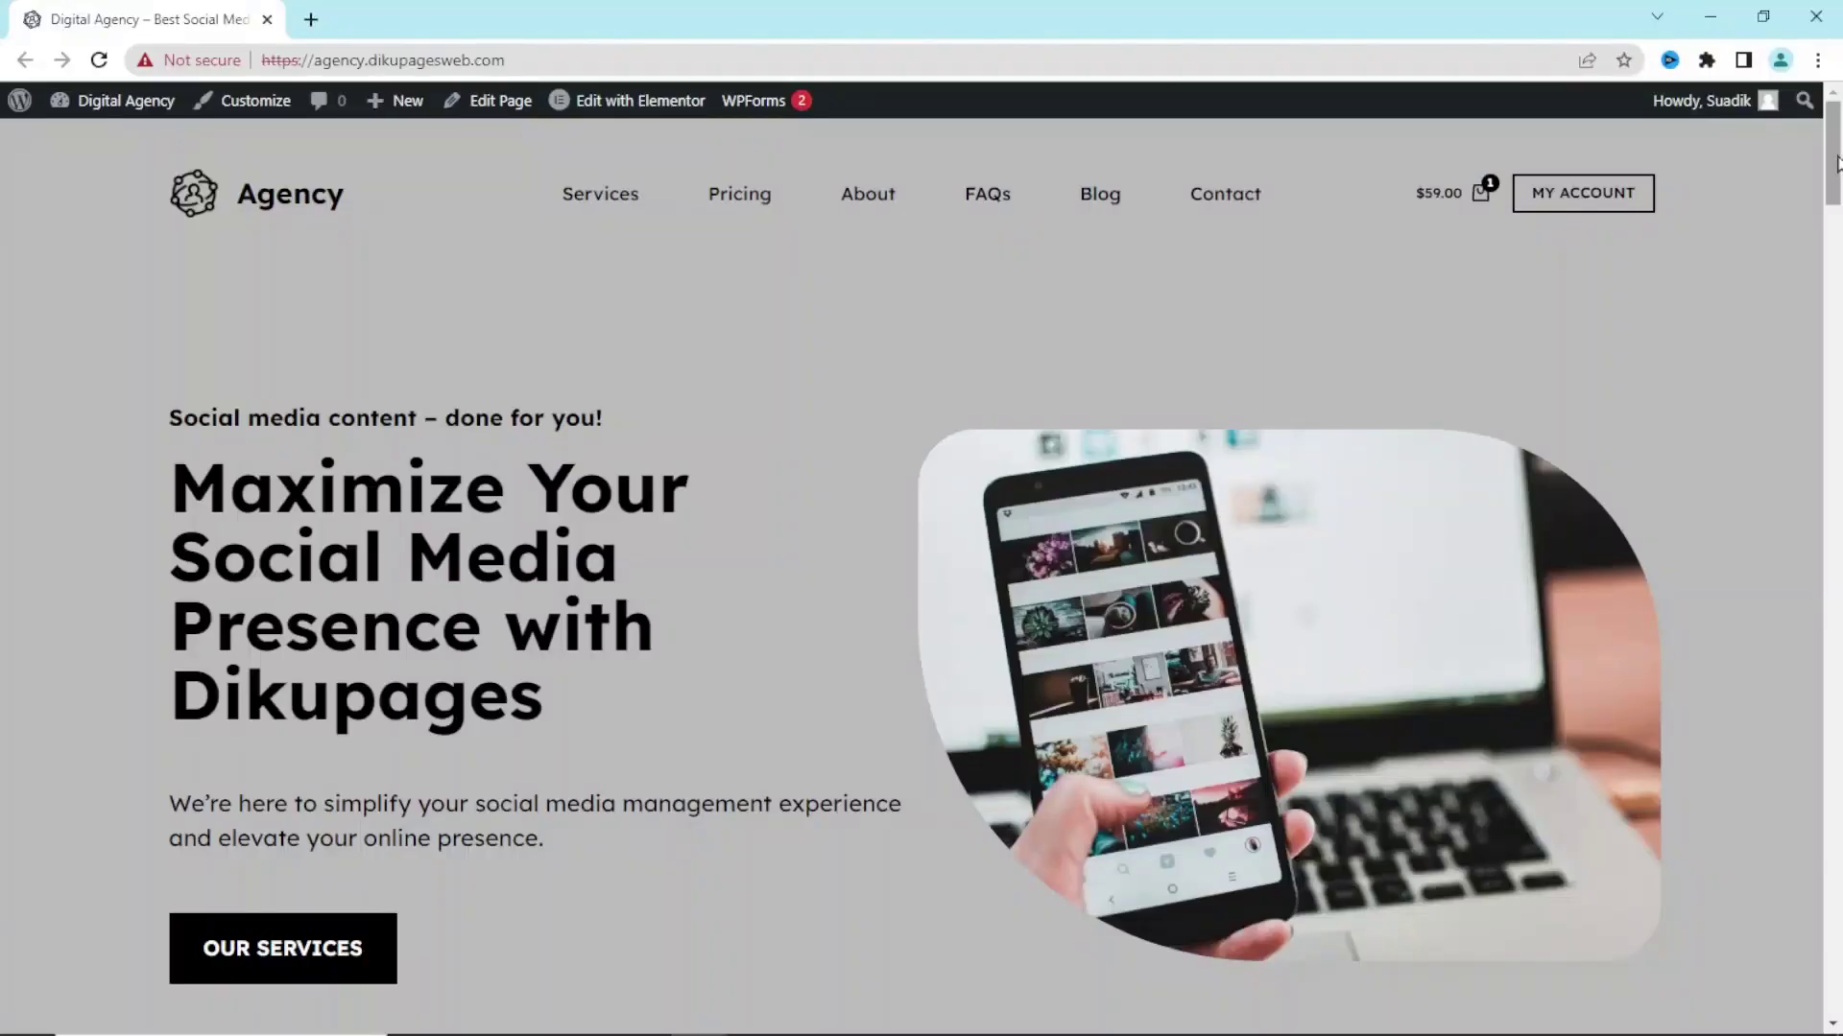
- Open the site's Pricing page, then open the admin Dashboard in a new tab placed before it
{"action": "left_click_drag", "start_coordinate": [1836, 164], "coordinate": [1834, 118]}
{"action": "left_click", "coordinate": [741, 197]}
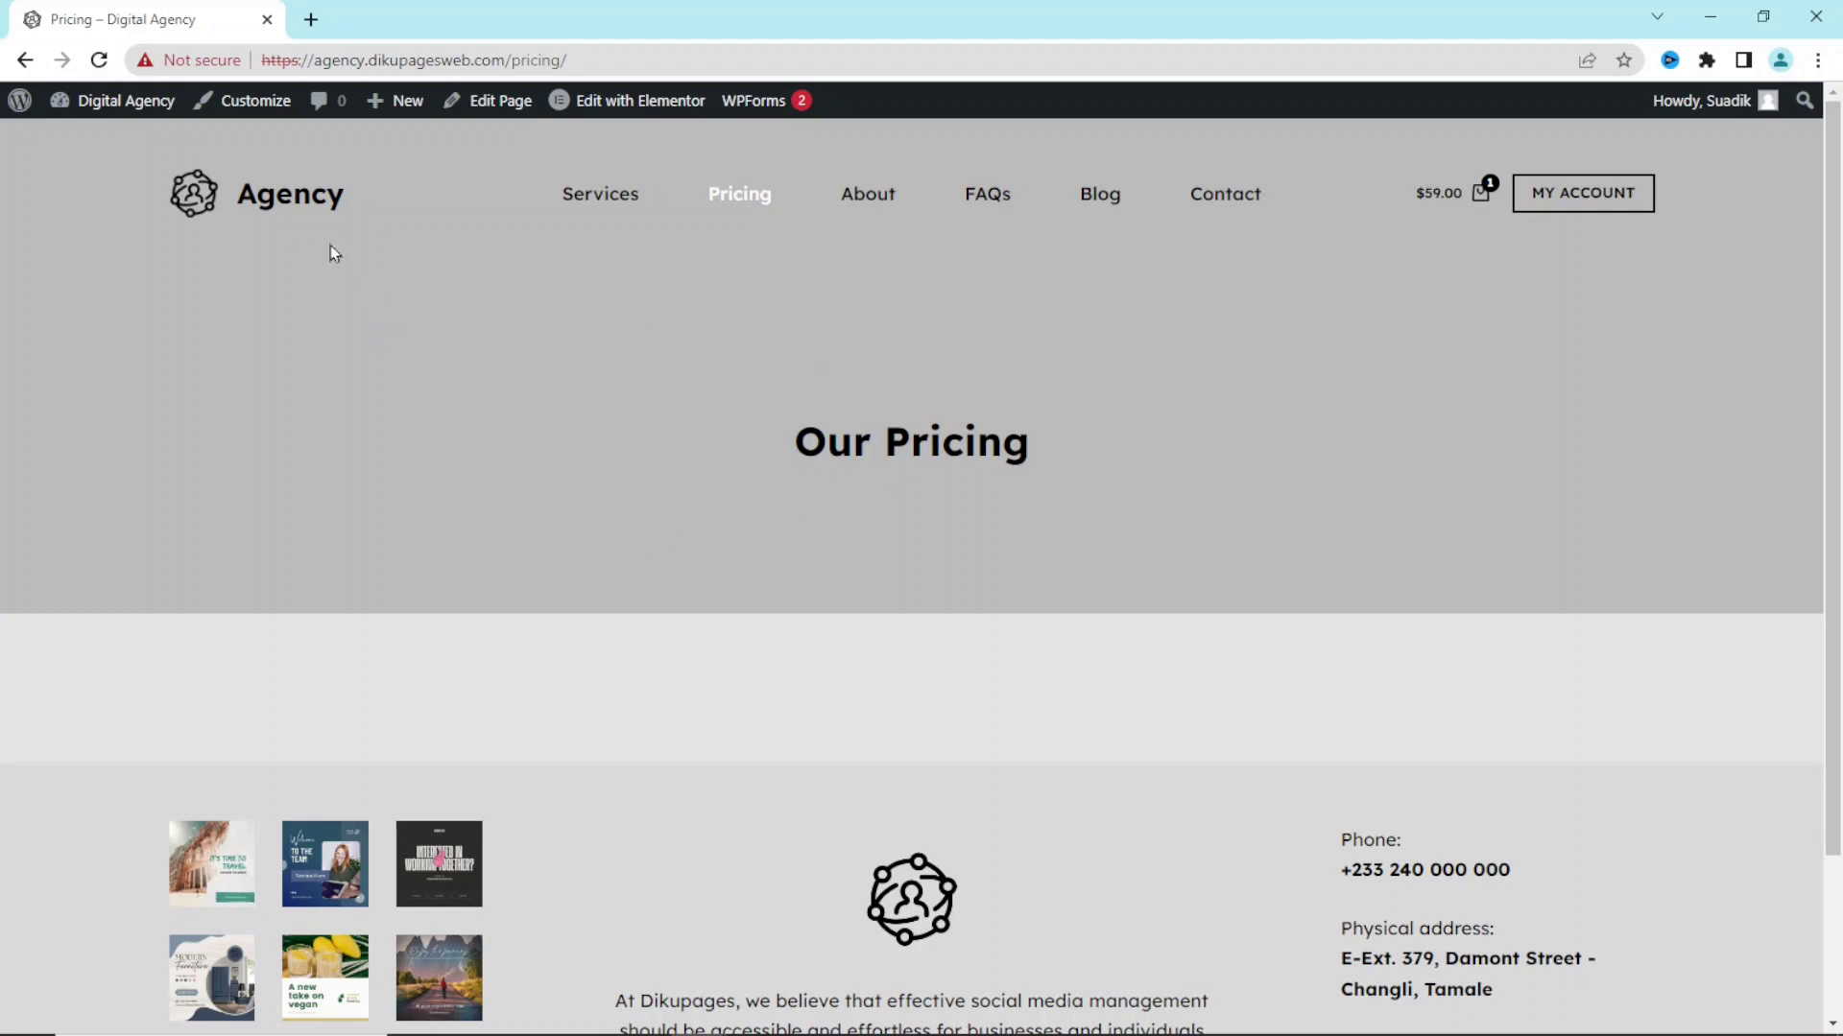
{"action": "mouse_move", "coordinate": [115, 102]}
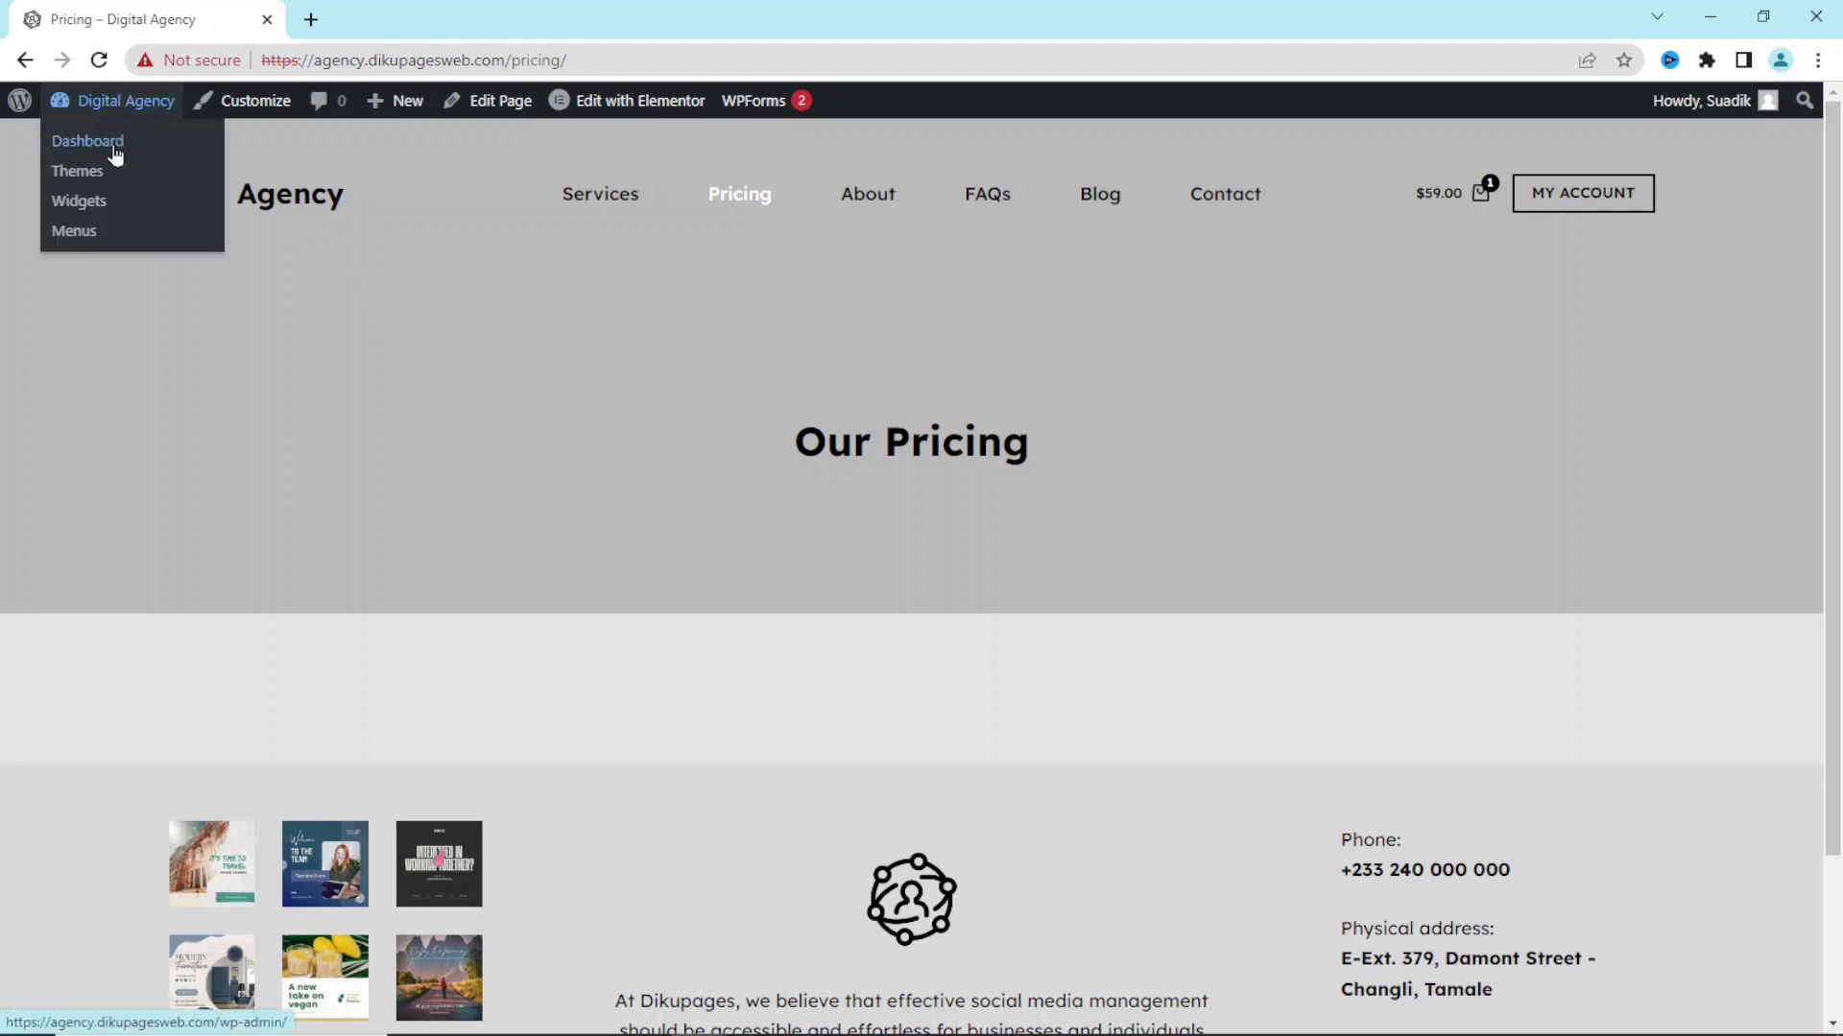
{"action": "middle_click", "coordinate": [104, 146]}
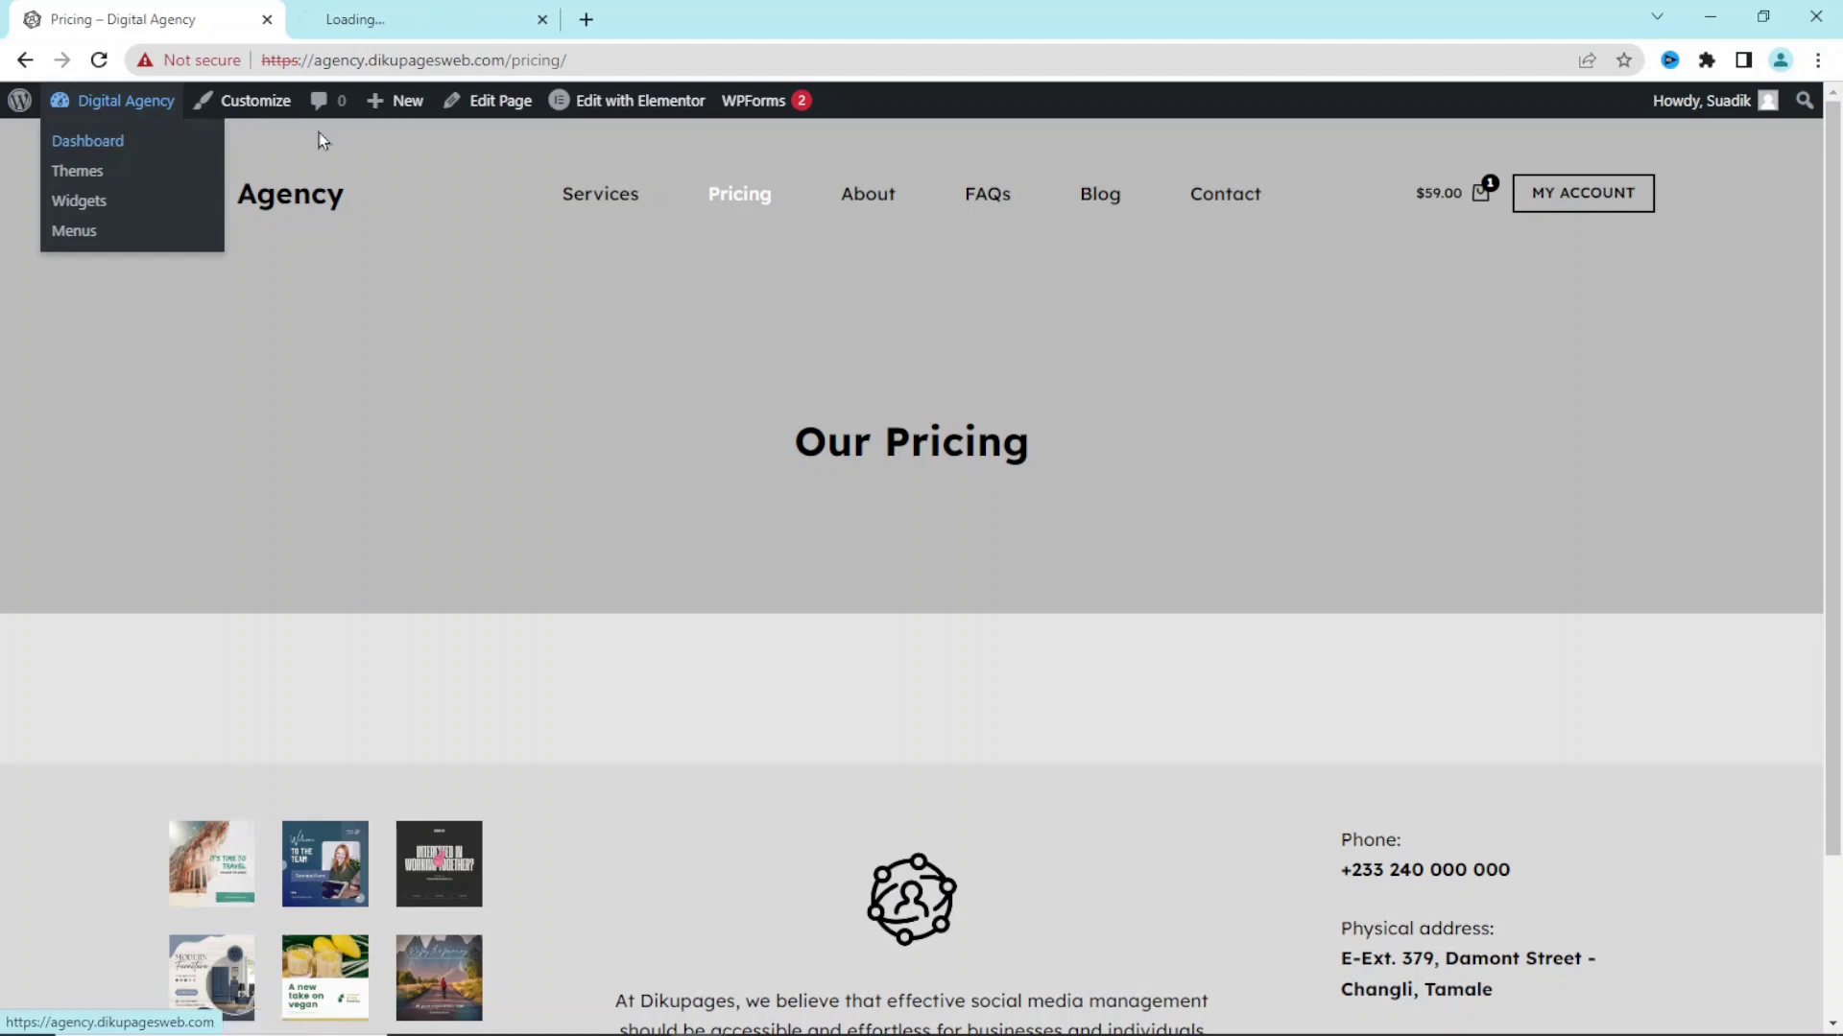
{"action": "left_click_drag", "start_coordinate": [400, 17], "coordinate": [139, 19]}
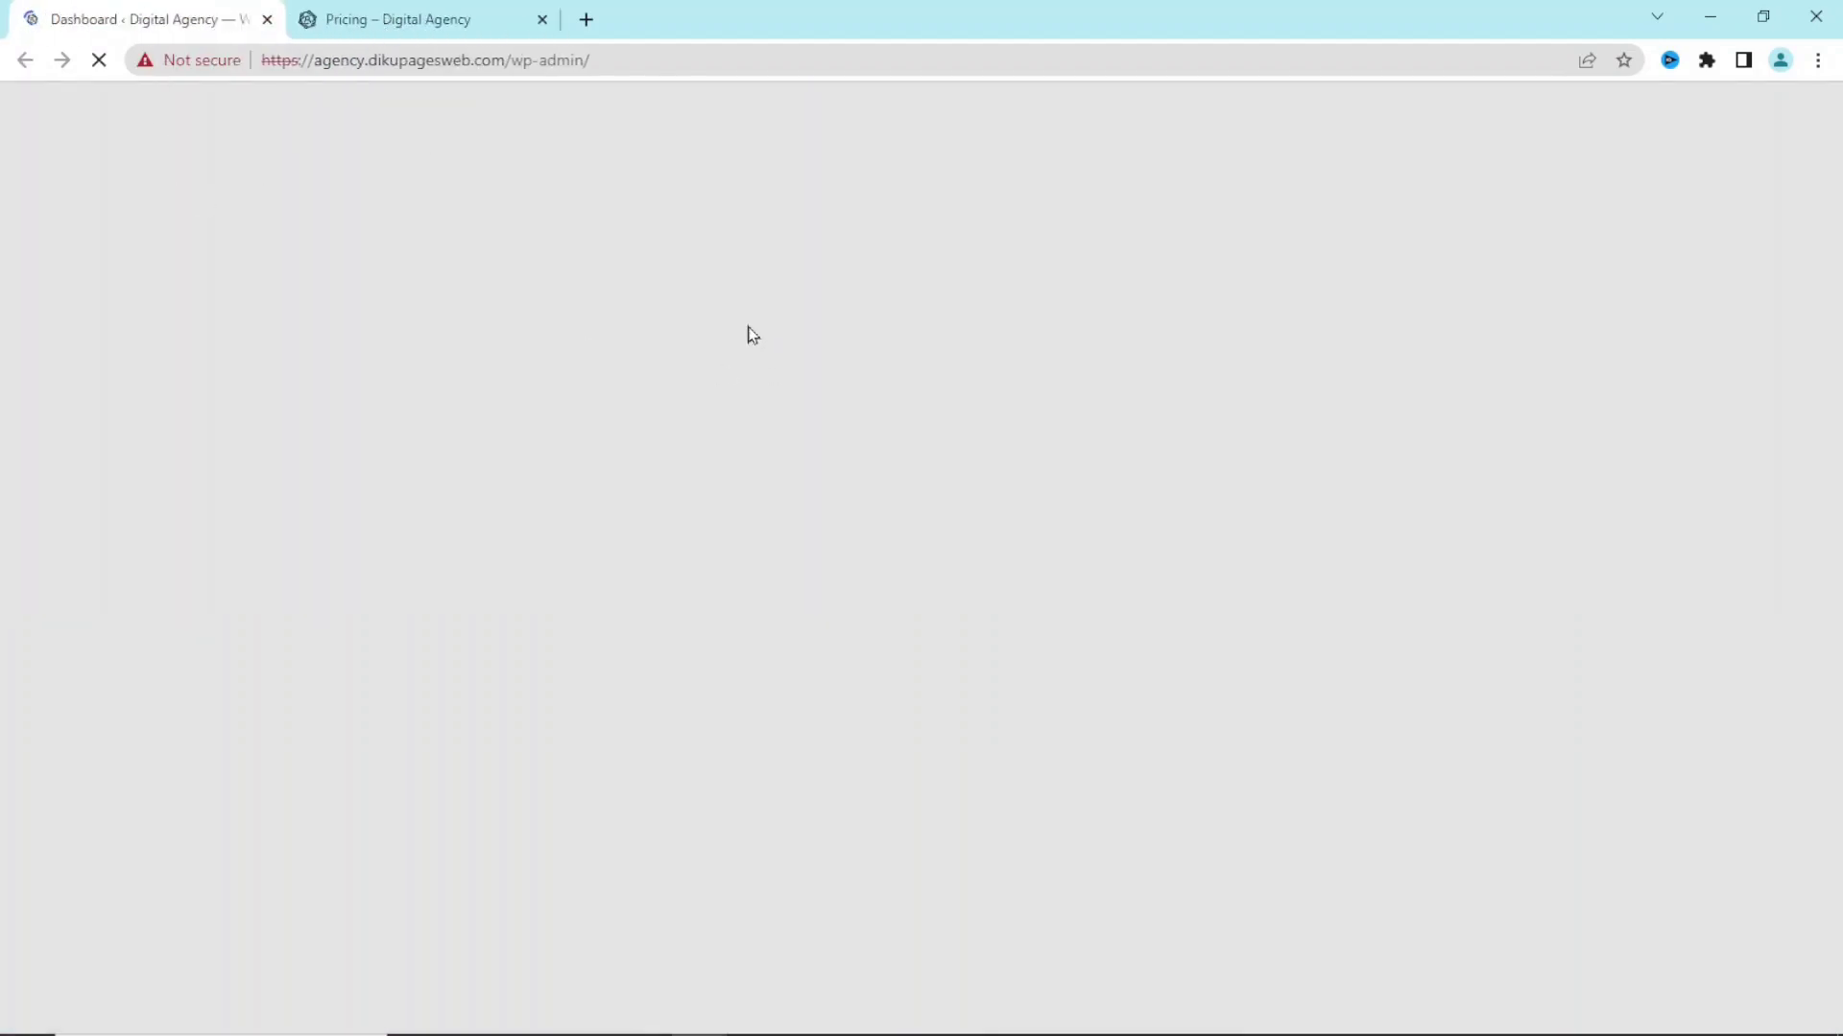
{"action": "key", "text": "ctrl+Tab"}
- Search Add Plugins for 'essential a', then install and activate Essential Addons for Elementor
{"action": "left_click", "coordinate": [164, 14]}
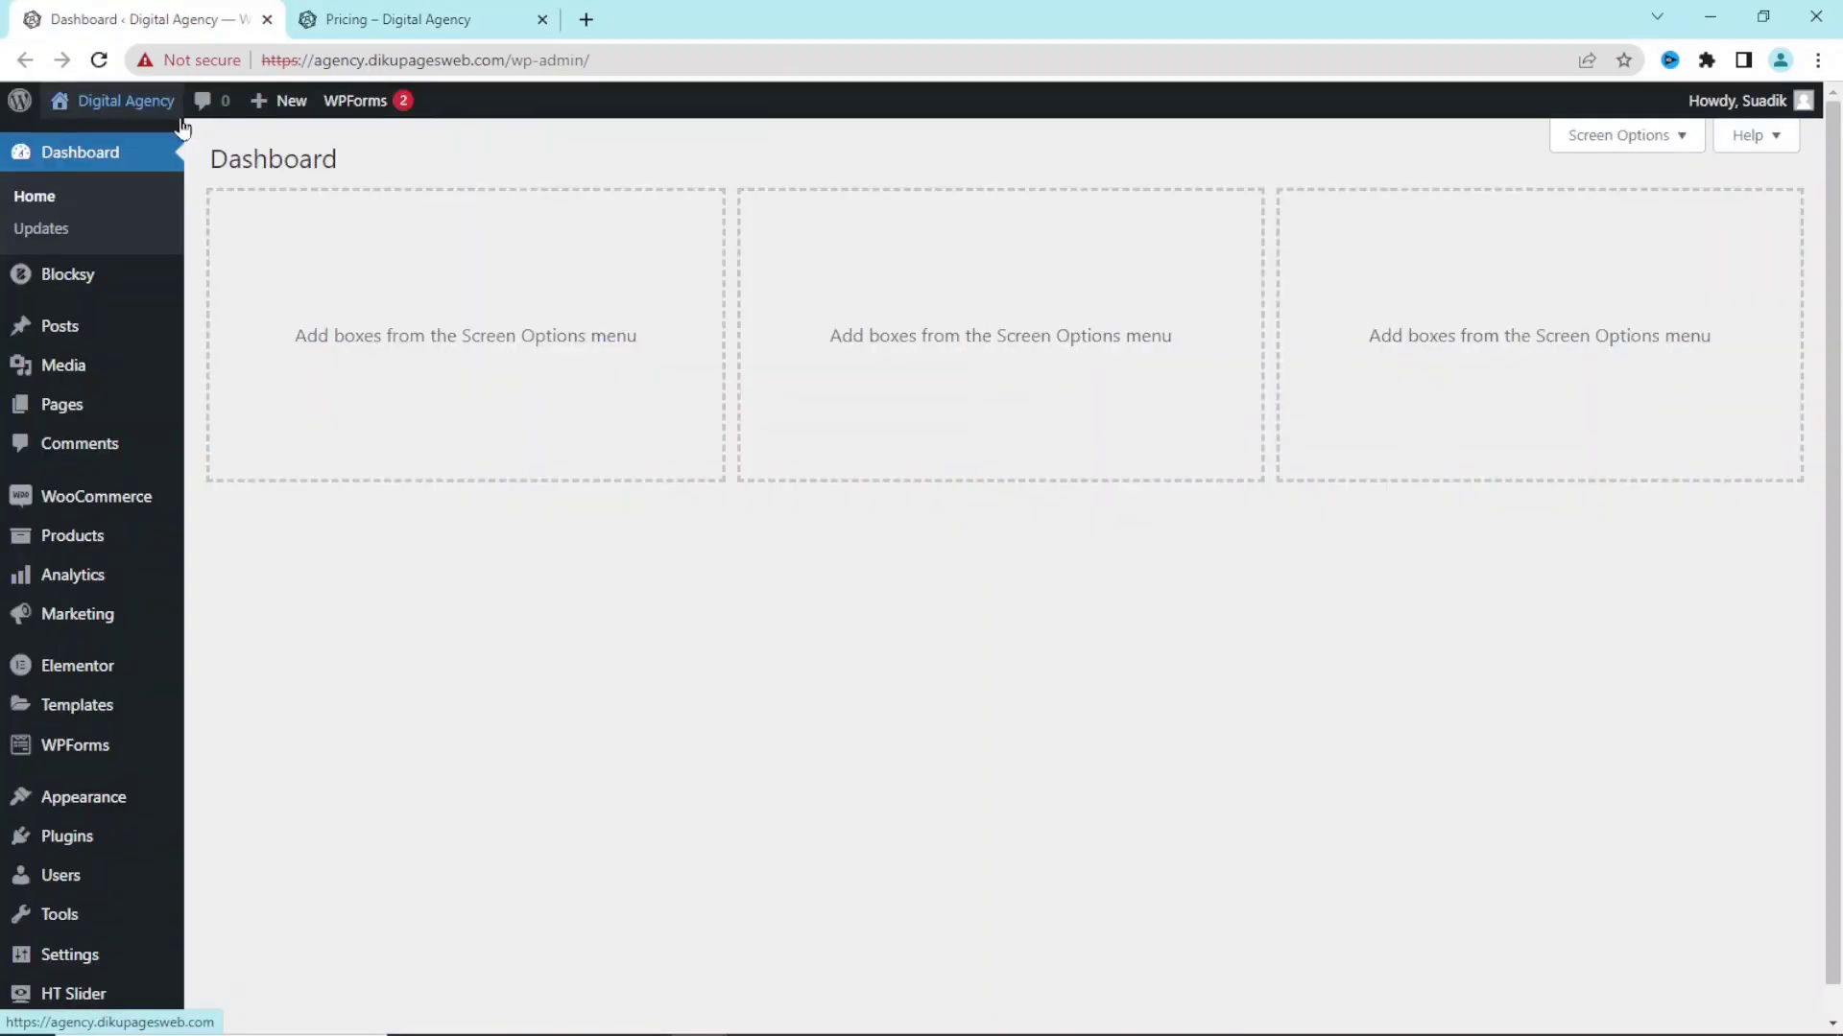
{"action": "mouse_move", "coordinate": [77, 849]}
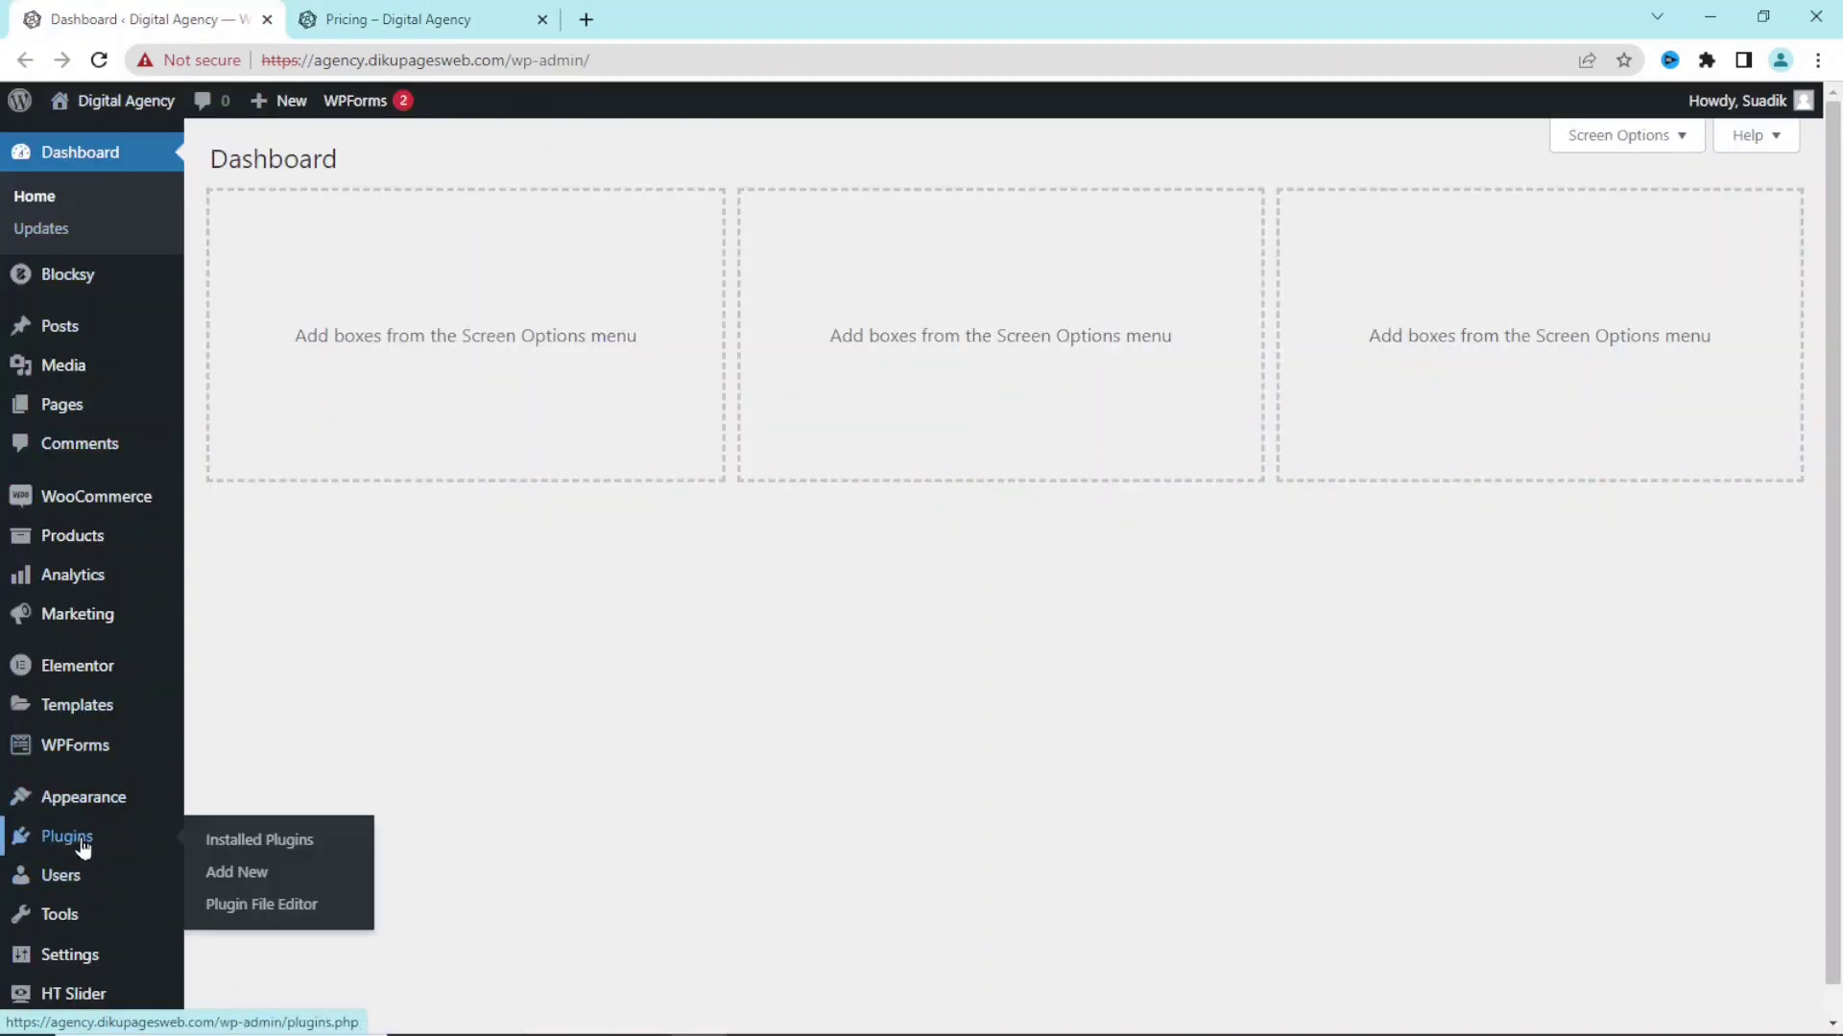
{"action": "left_click", "coordinate": [245, 874]}
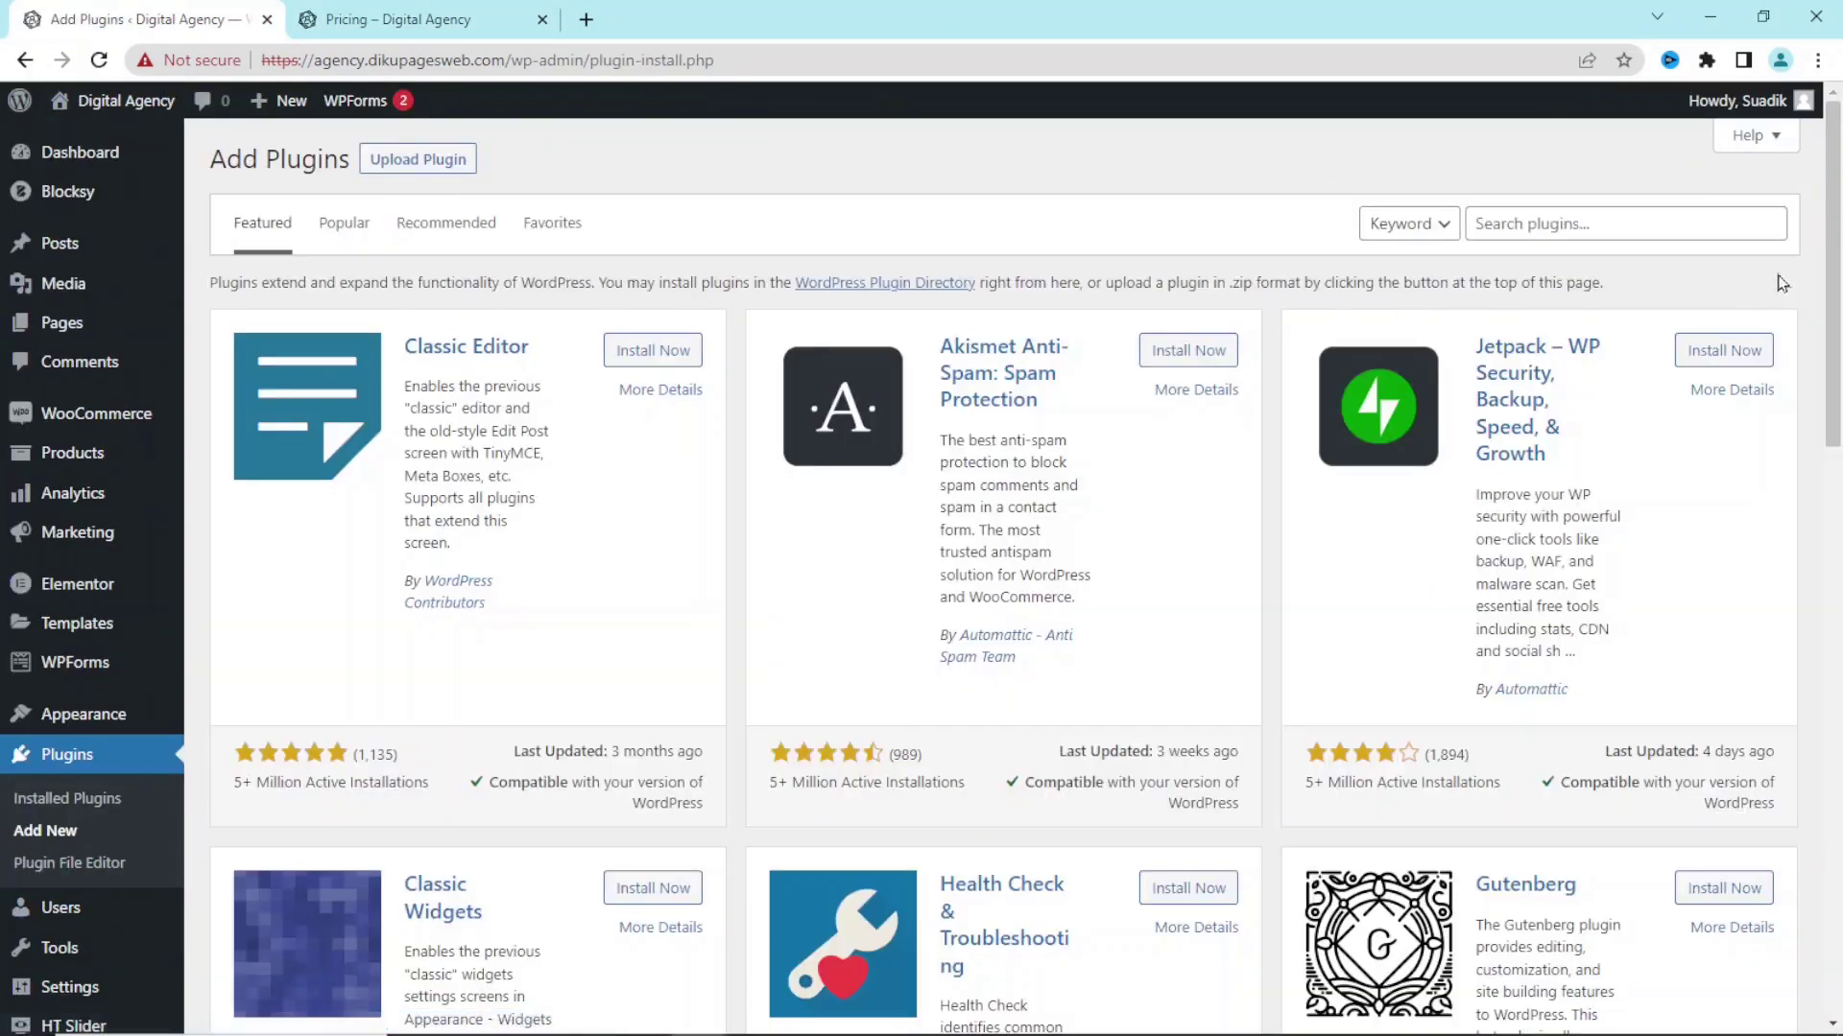
{"action": "left_click", "coordinate": [1603, 224]}
{"action": "type", "text": "essential addons"}
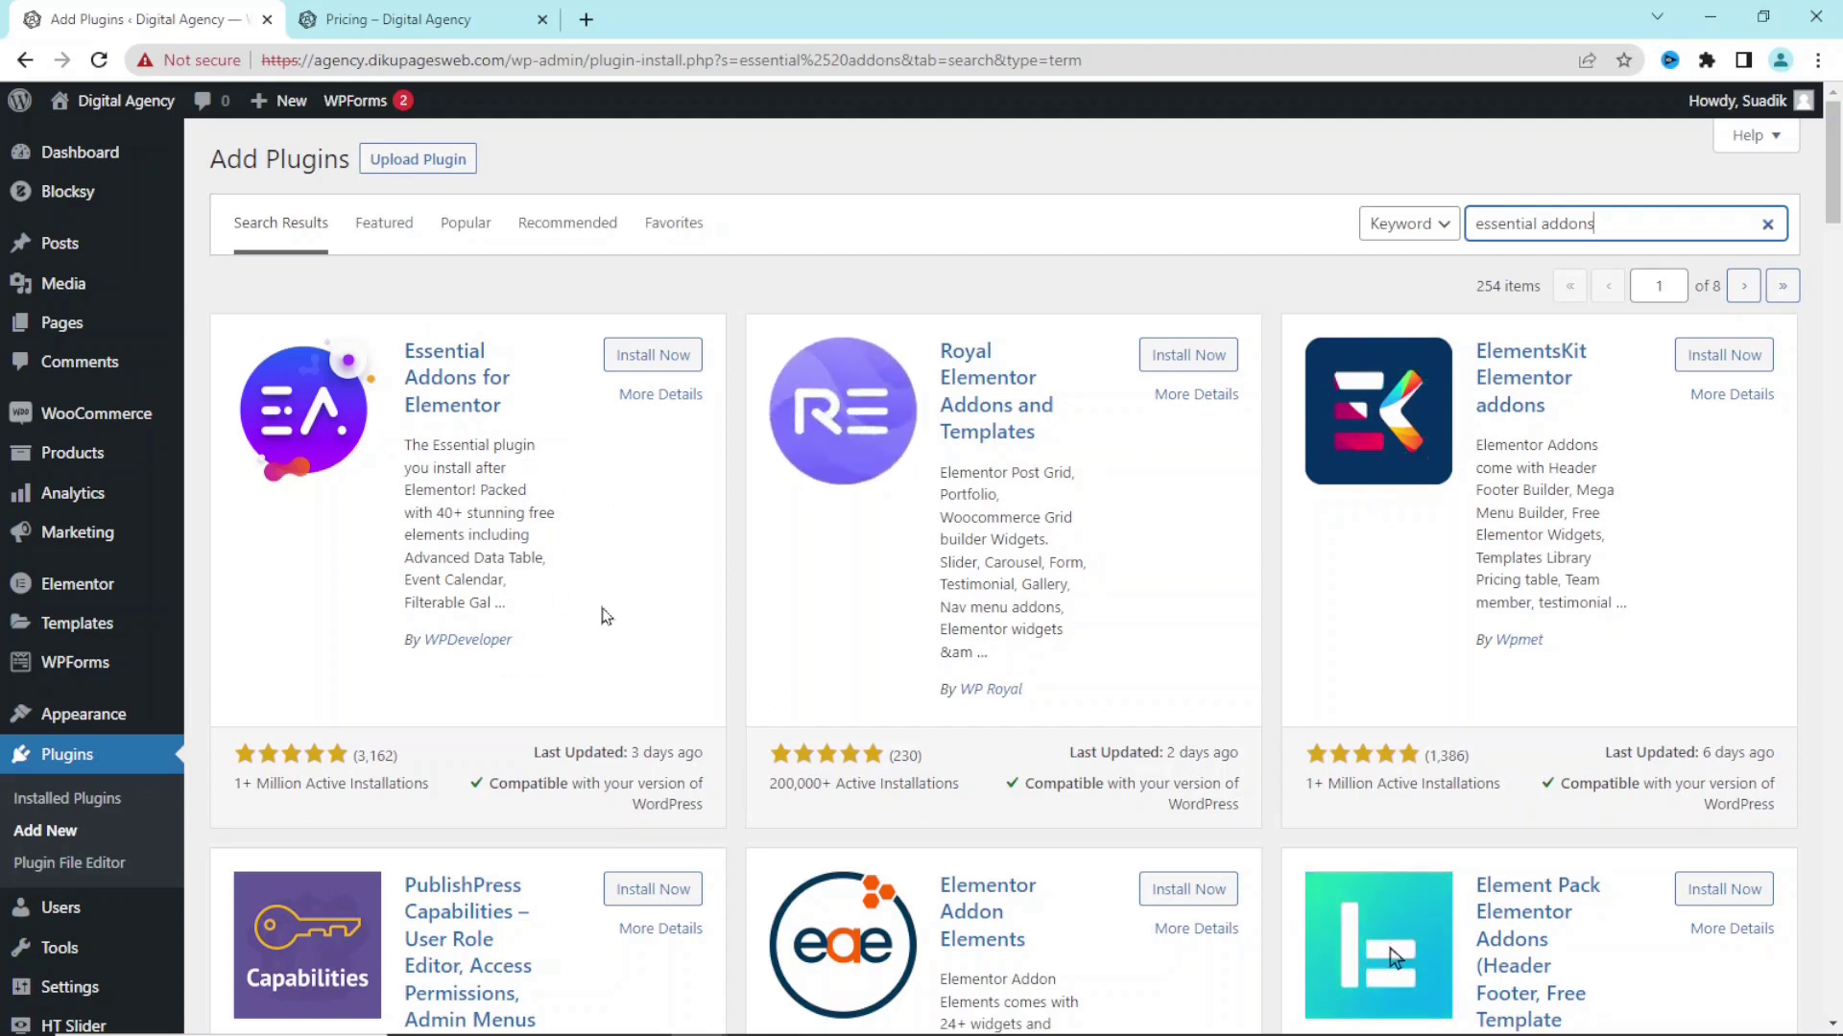
{"action": "left_click", "coordinate": [660, 356]}
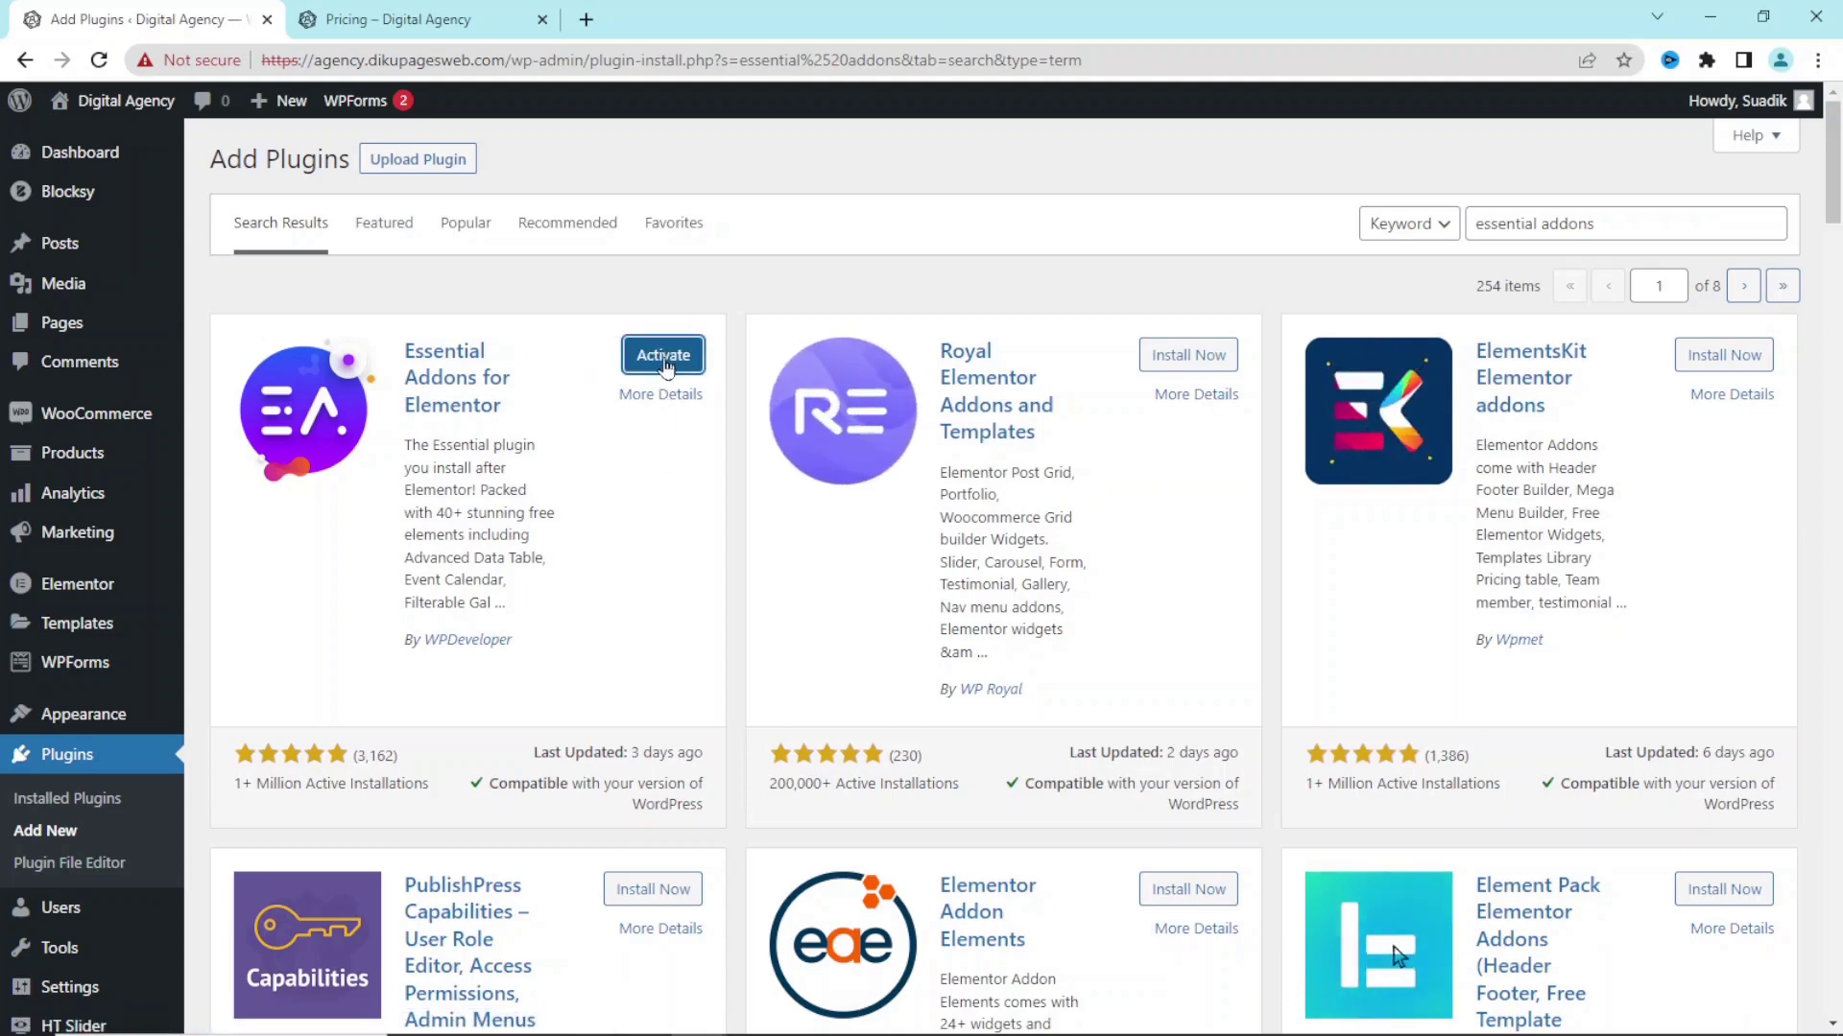
{"action": "left_click", "coordinate": [664, 362]}
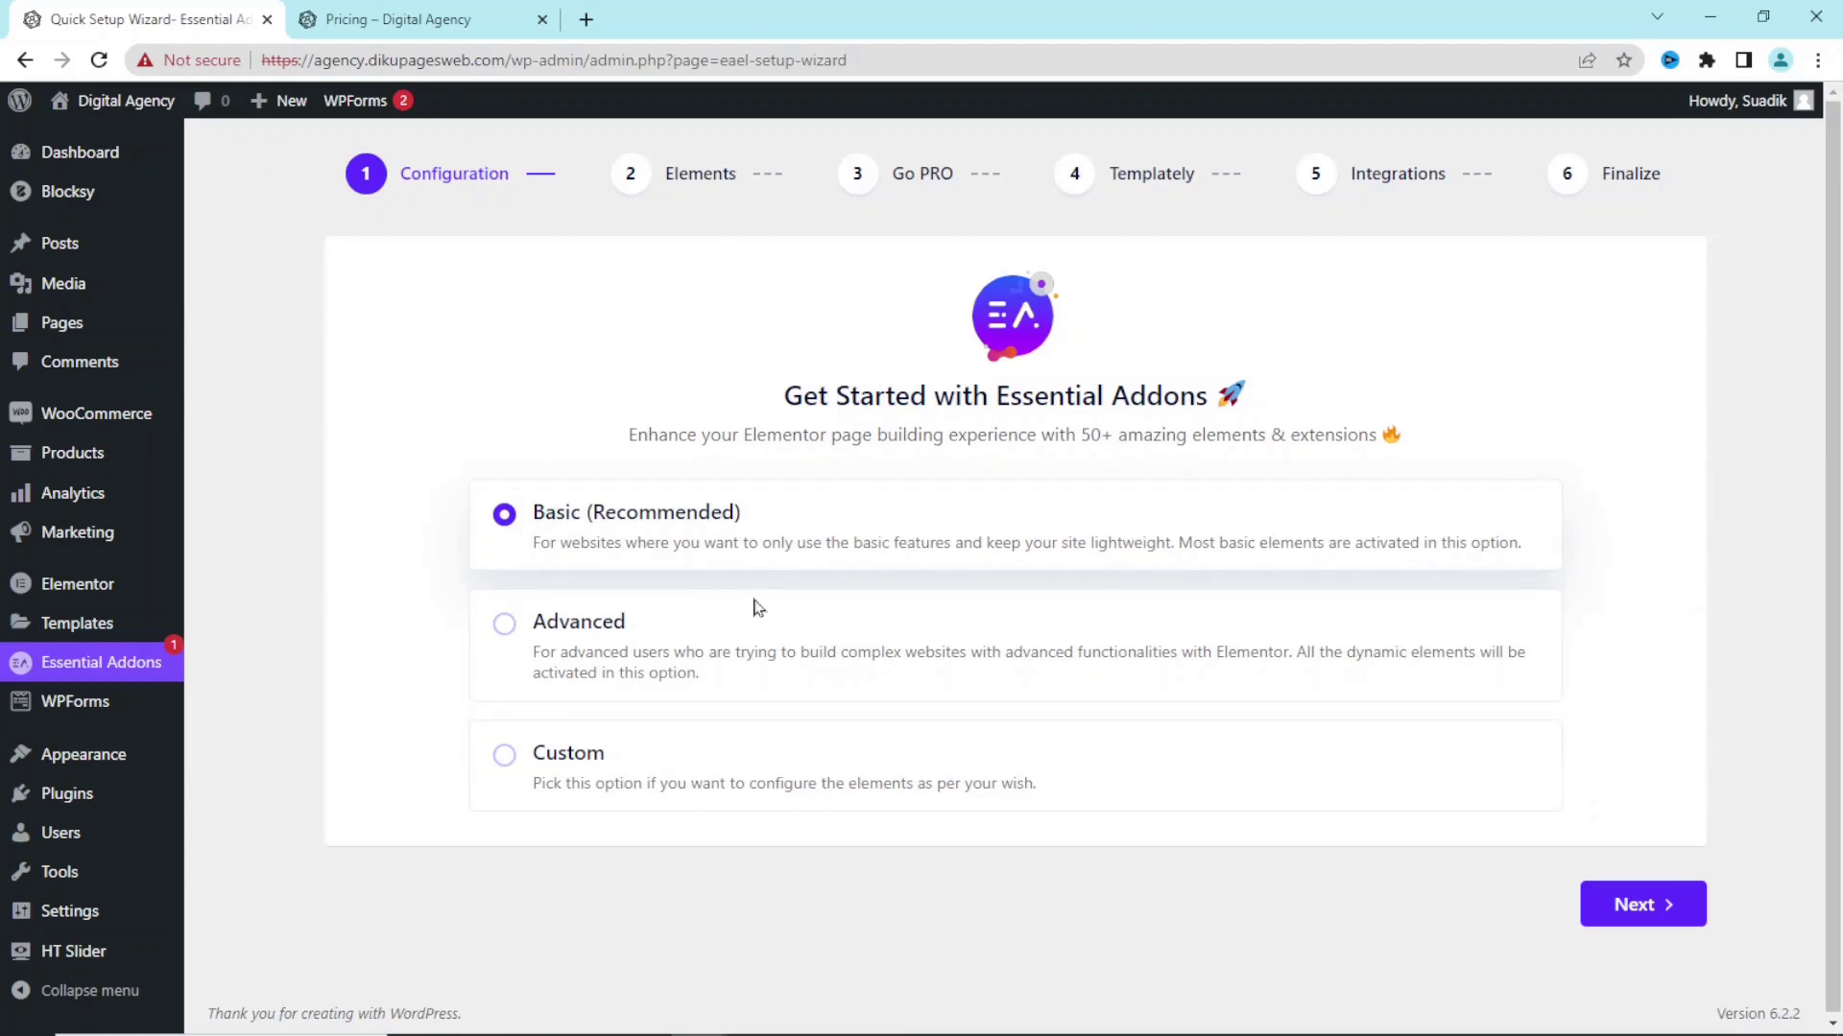
- Keep the Basic element set, view all elements, and switch off NFT Gallery
{"action": "left_click", "coordinate": [1643, 904]}
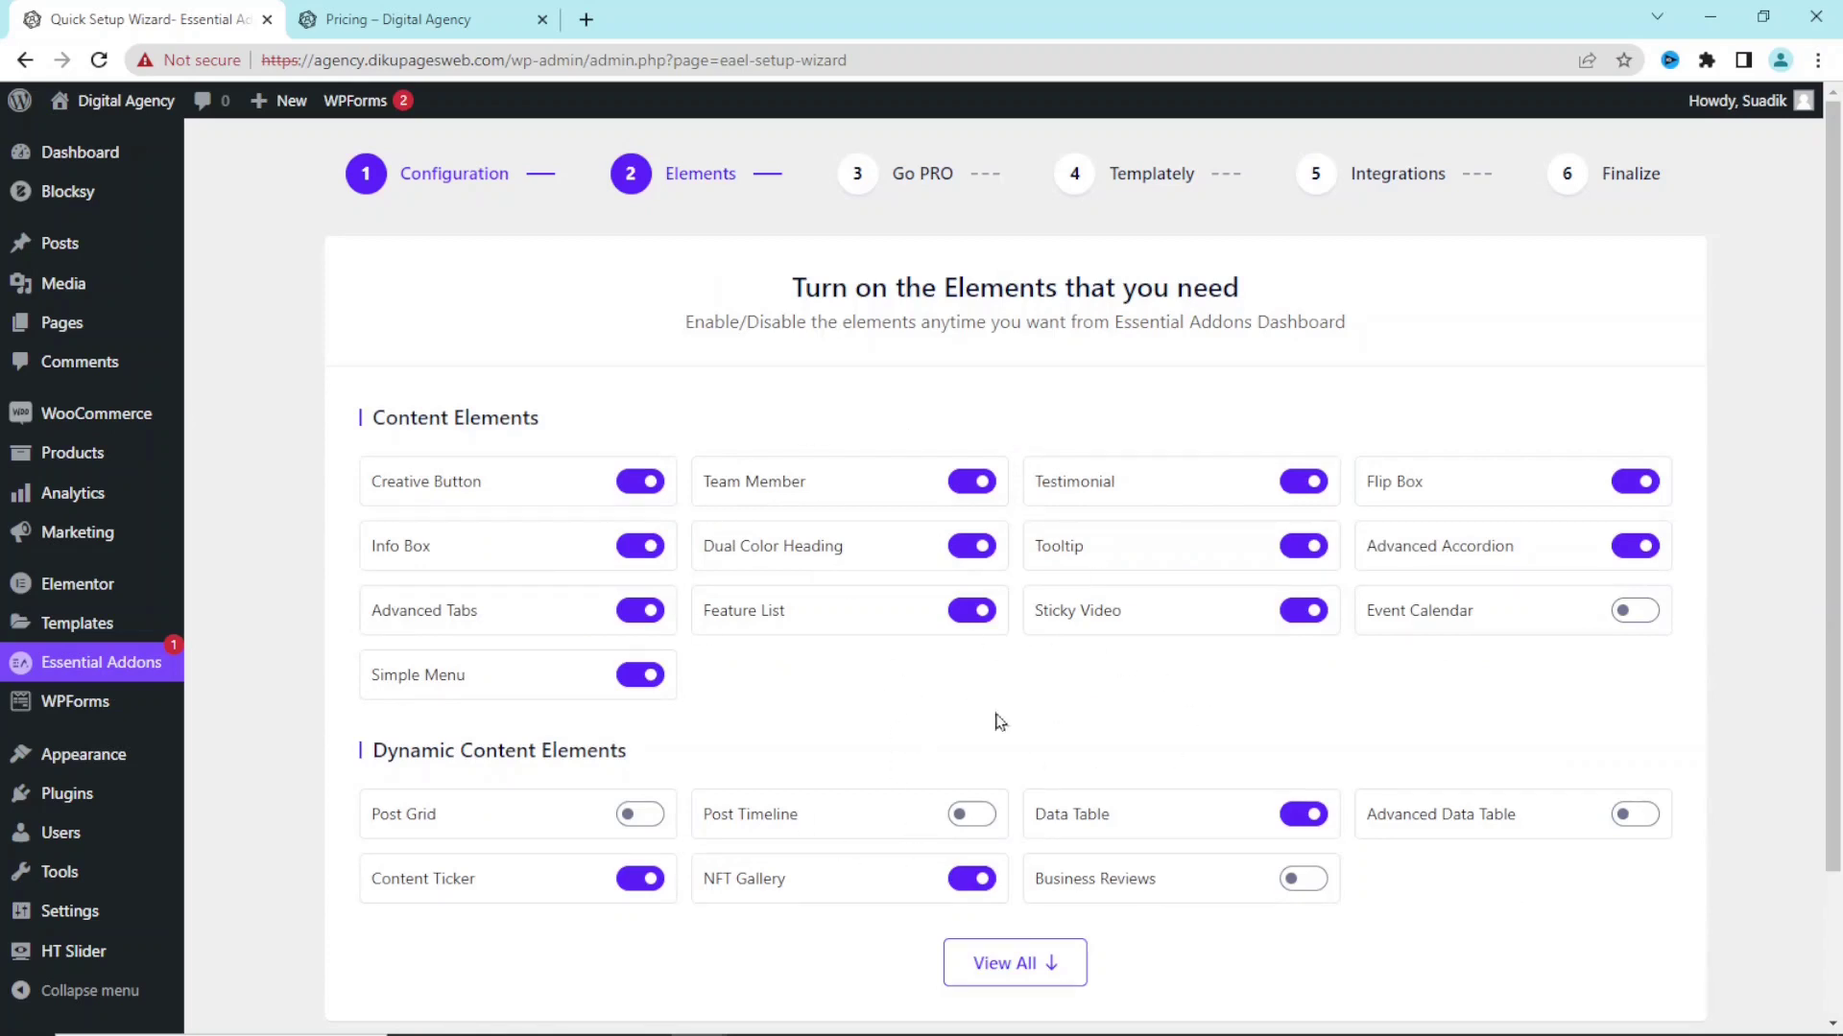
{"action": "left_click", "coordinate": [1032, 974]}
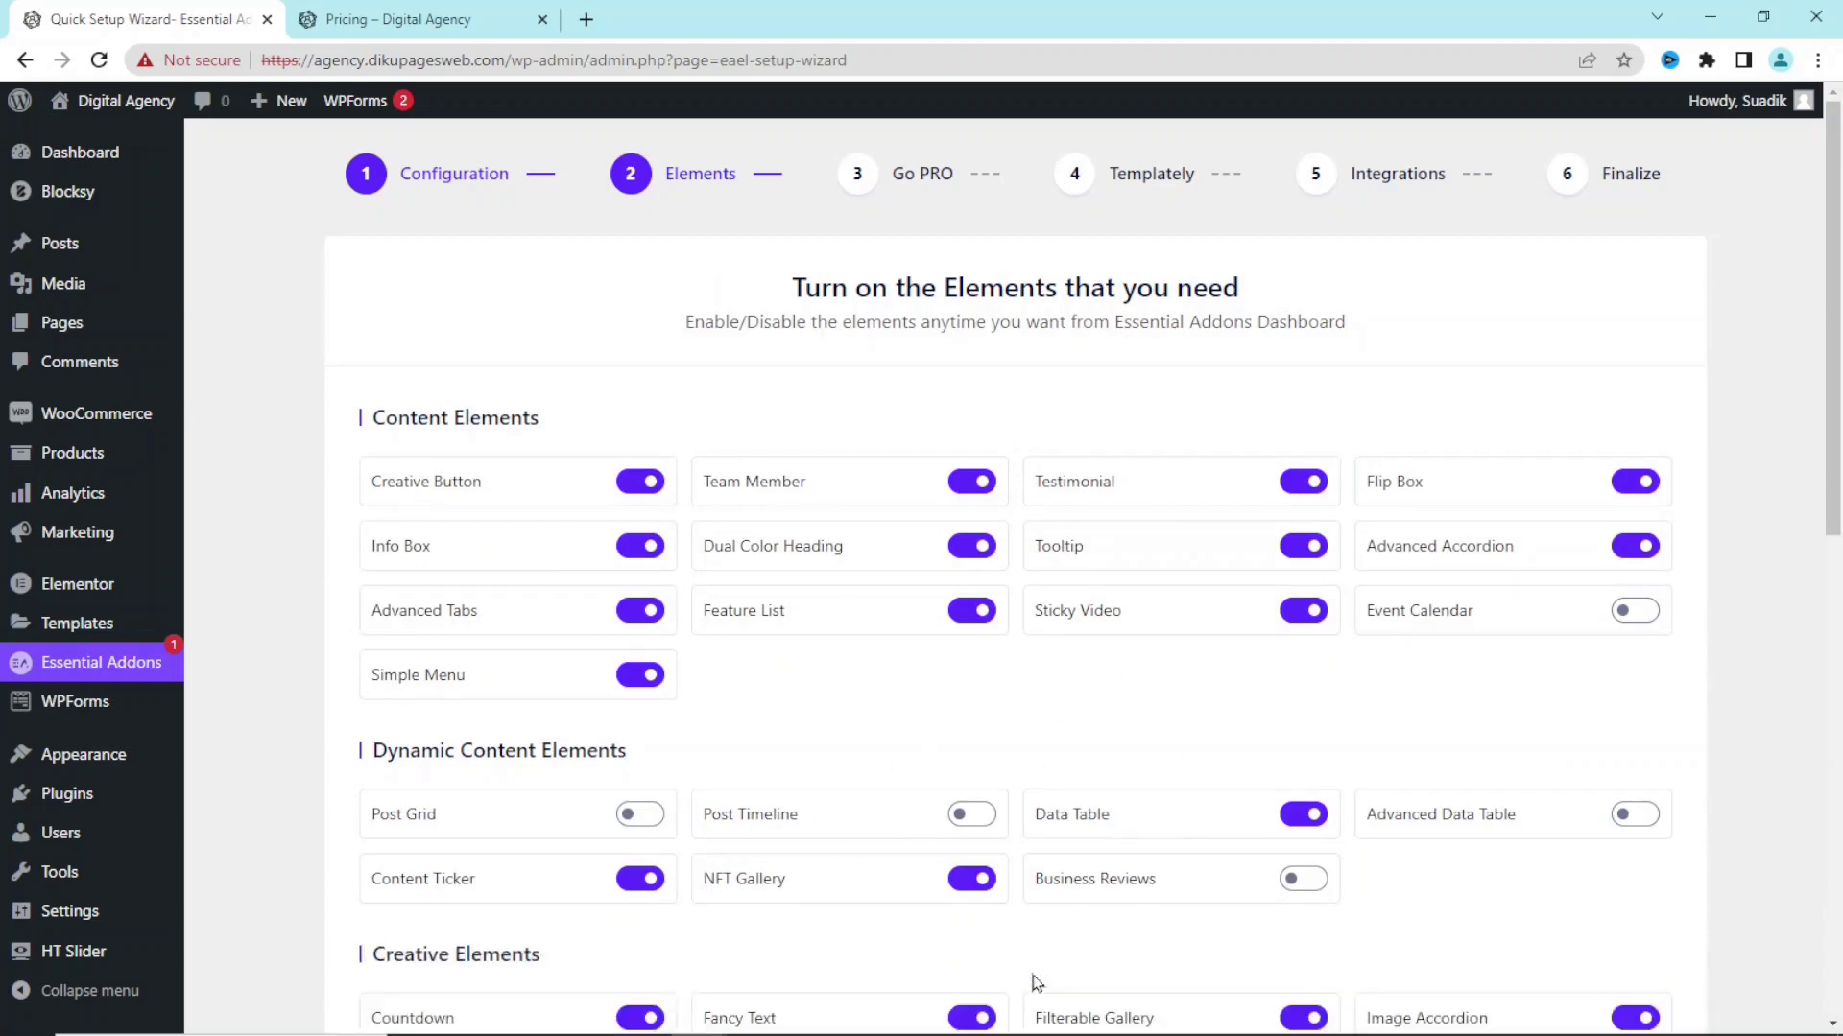
{"action": "scroll", "coordinate": [1840, 480], "scroll_direction": "down", "scroll_amount": 5}
{"action": "scroll", "coordinate": [1840, 480], "scroll_direction": "down", "scroll_amount": 3}
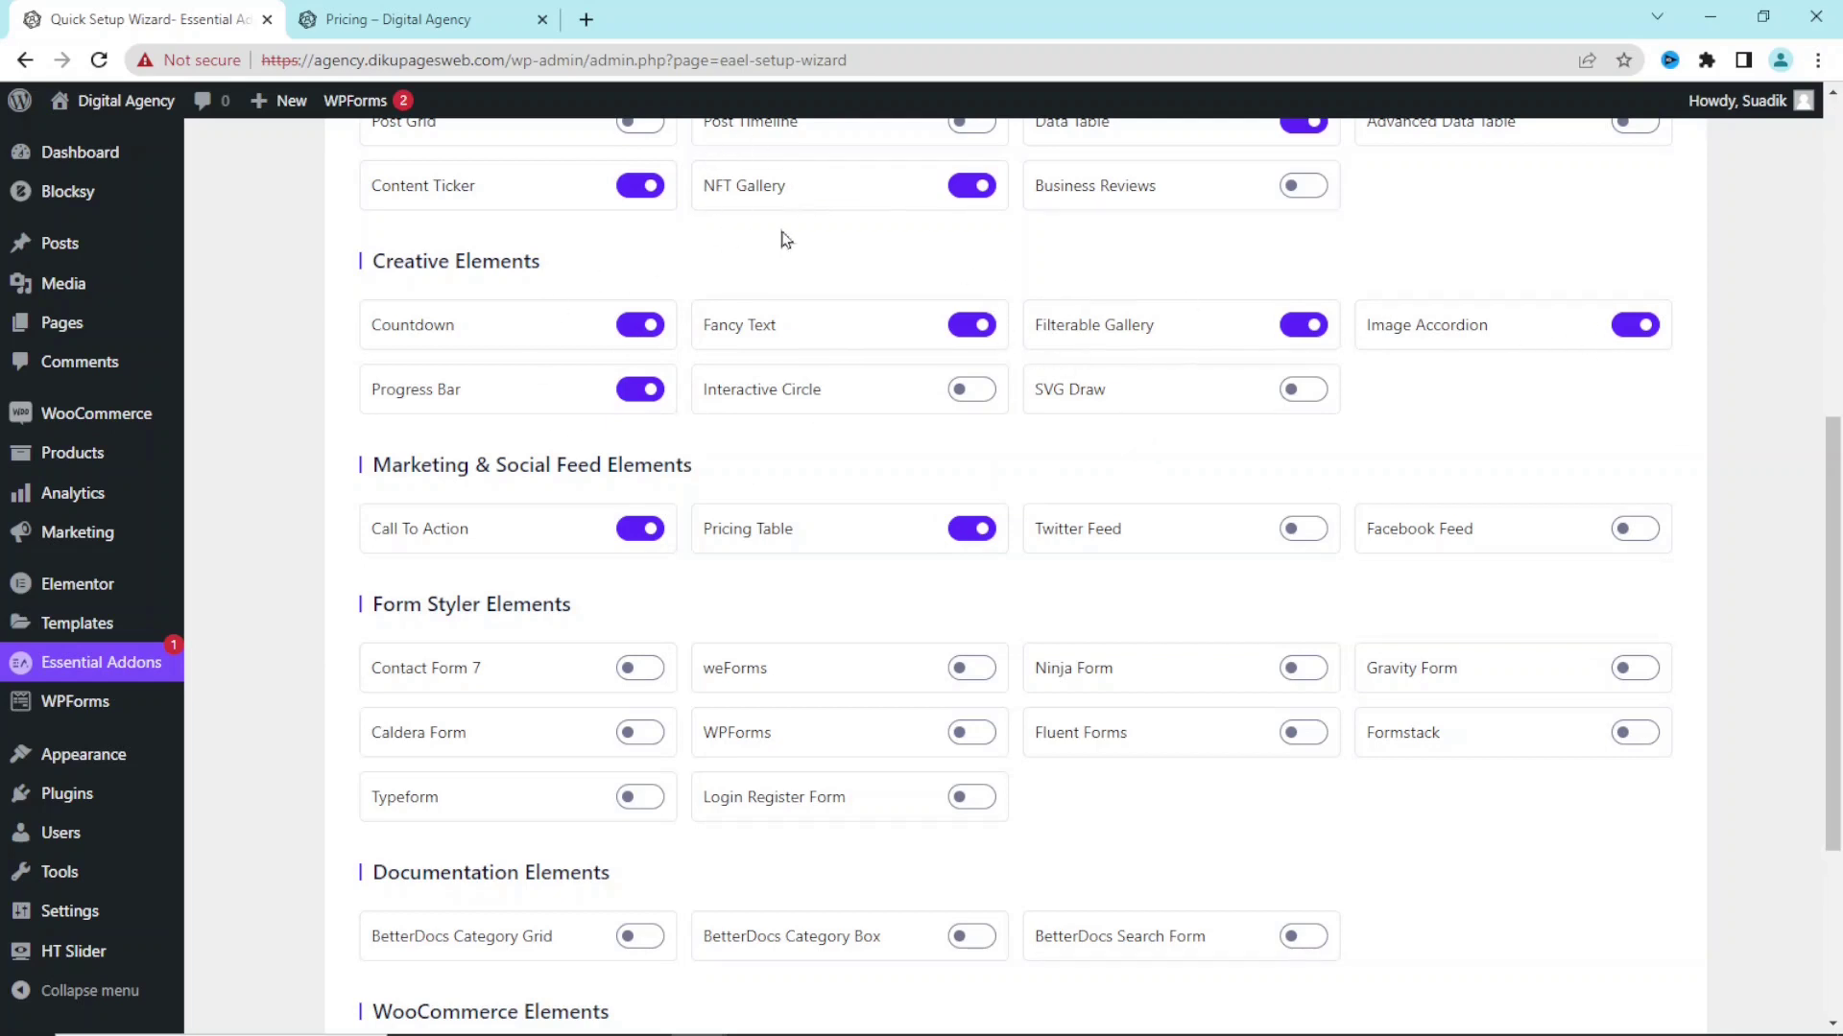
{"action": "left_click", "coordinate": [958, 189]}
{"action": "left_click_drag", "start_coordinate": [1833, 602], "coordinate": [1837, 763]}
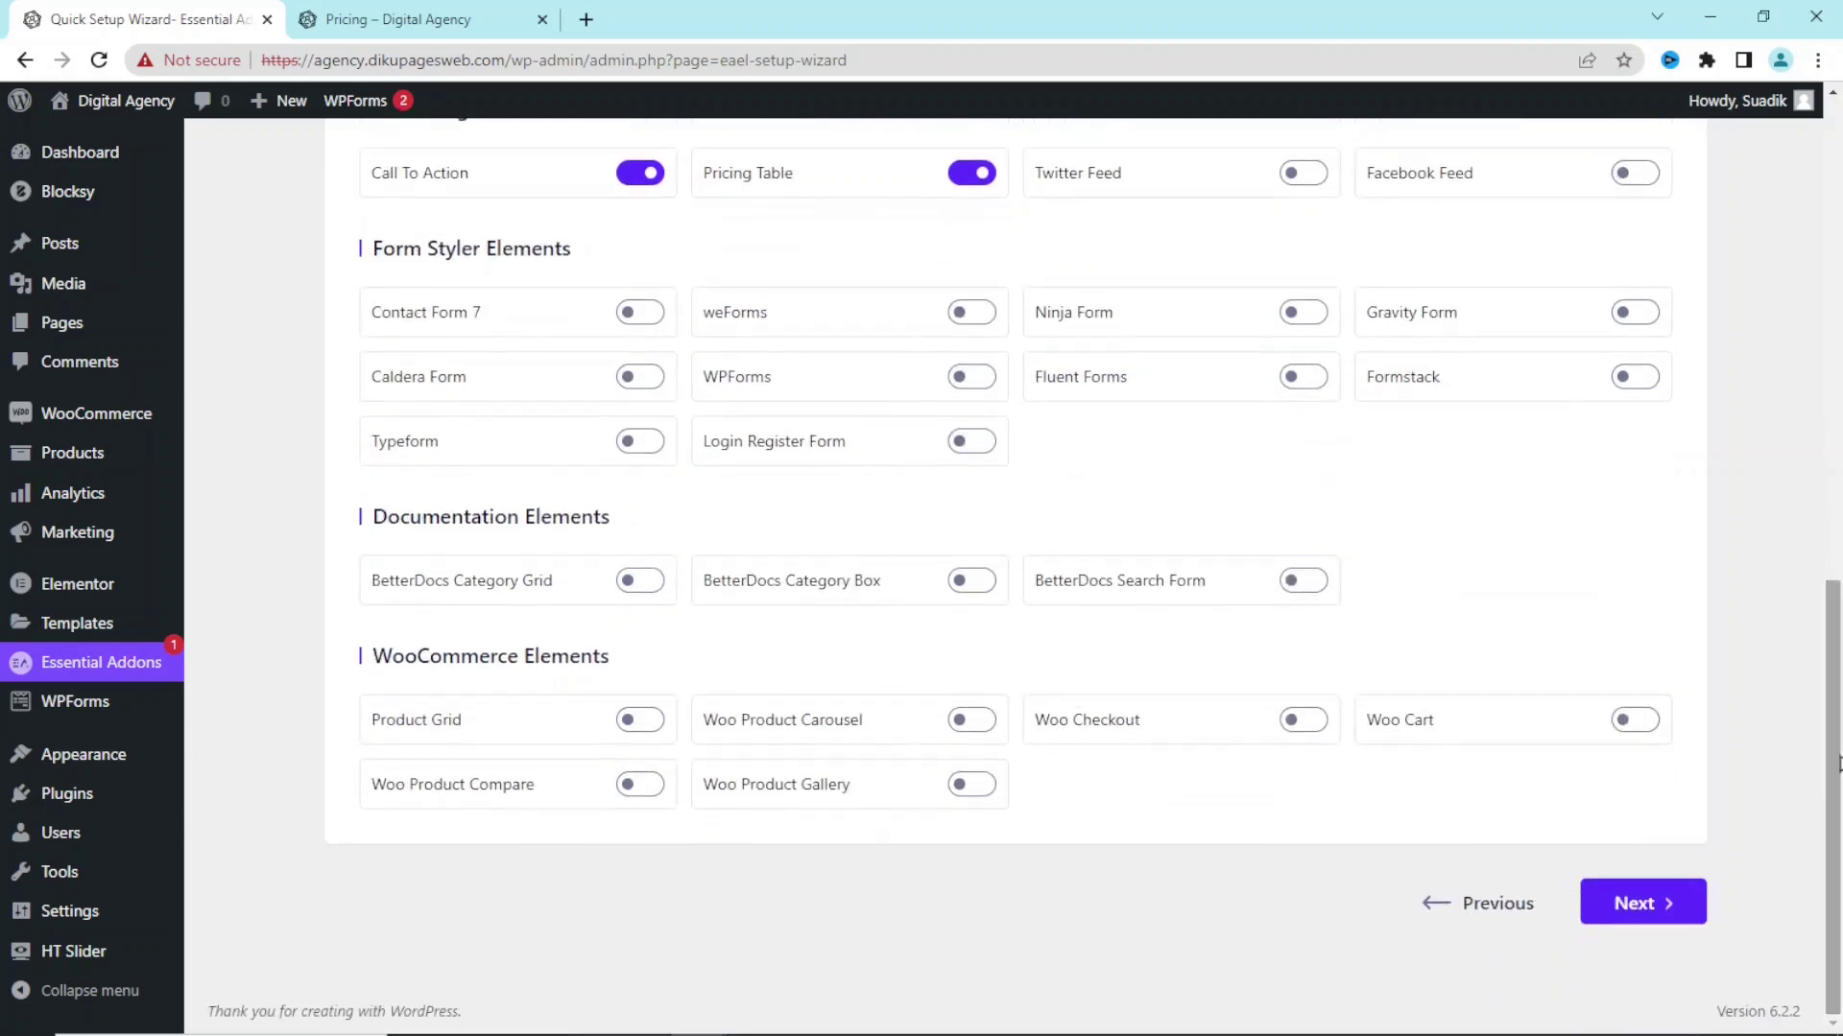
- Continue past the Go PRO and Templately steps, finish, and decline diagnostic data sharing
{"action": "left_click", "coordinate": [1654, 899]}
{"action": "left_click", "coordinate": [1643, 875]}
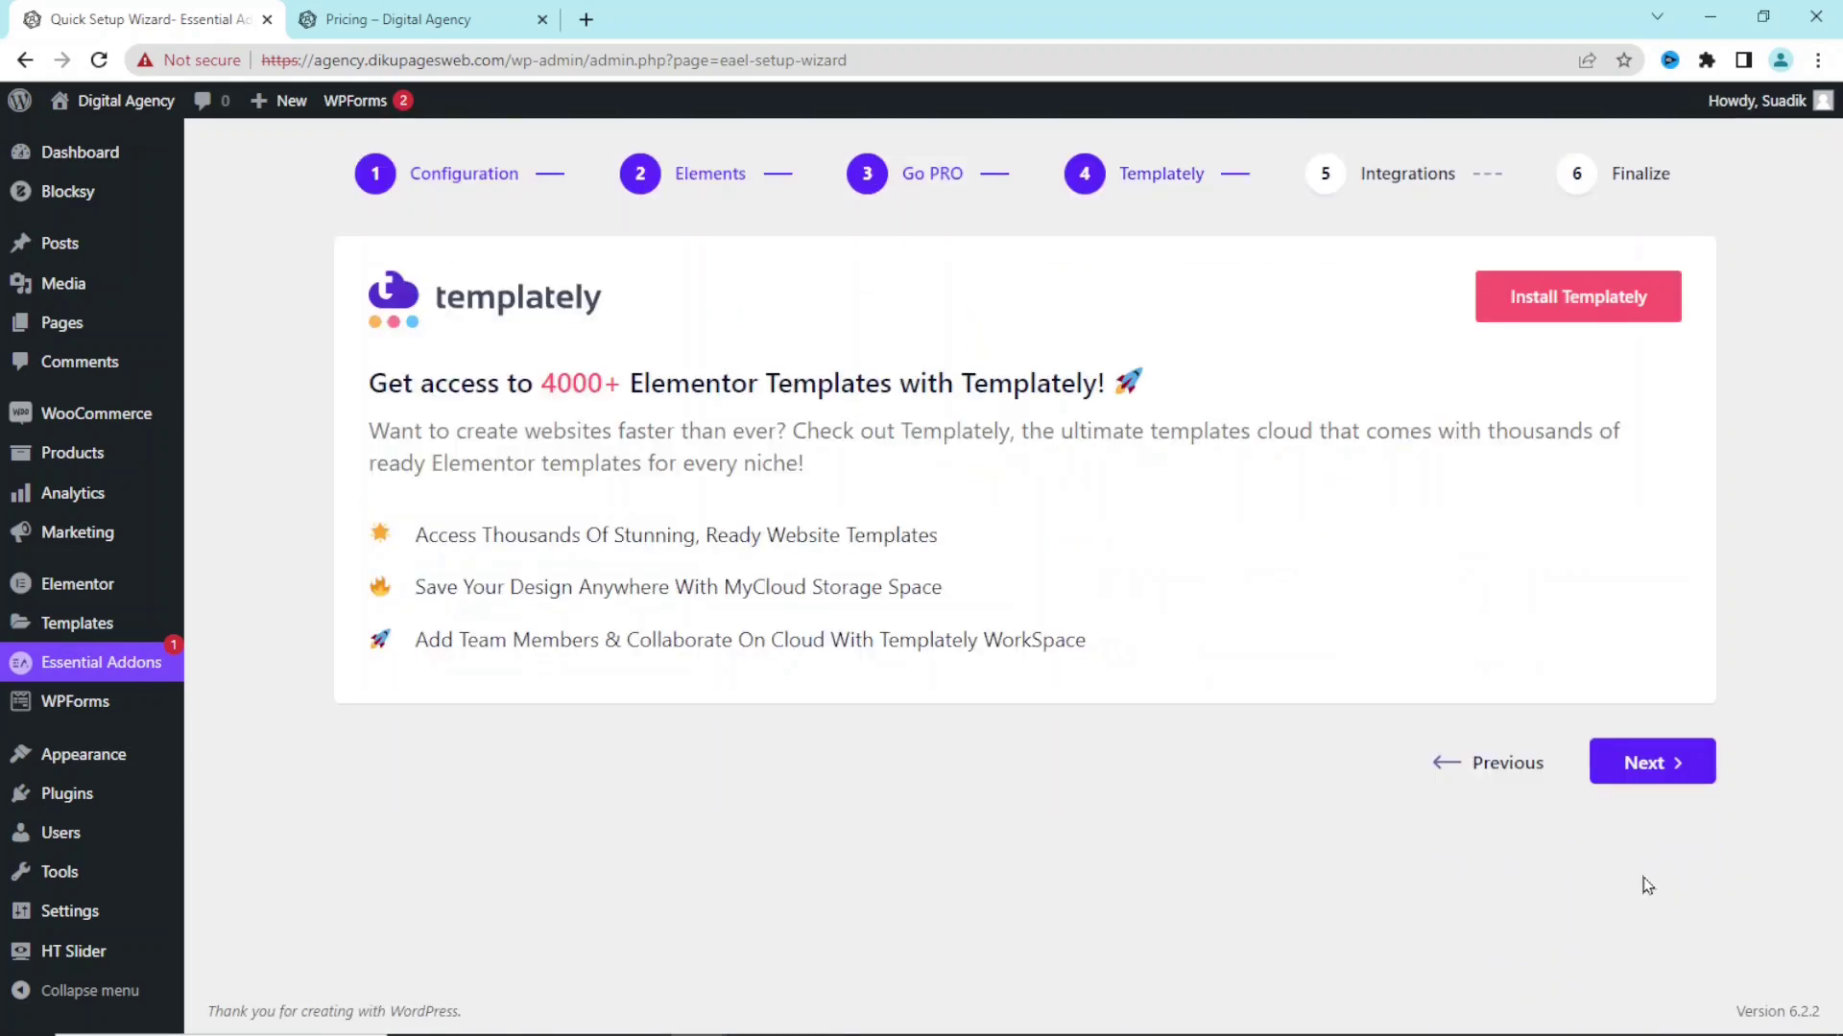
{"action": "left_click", "coordinate": [1632, 765]}
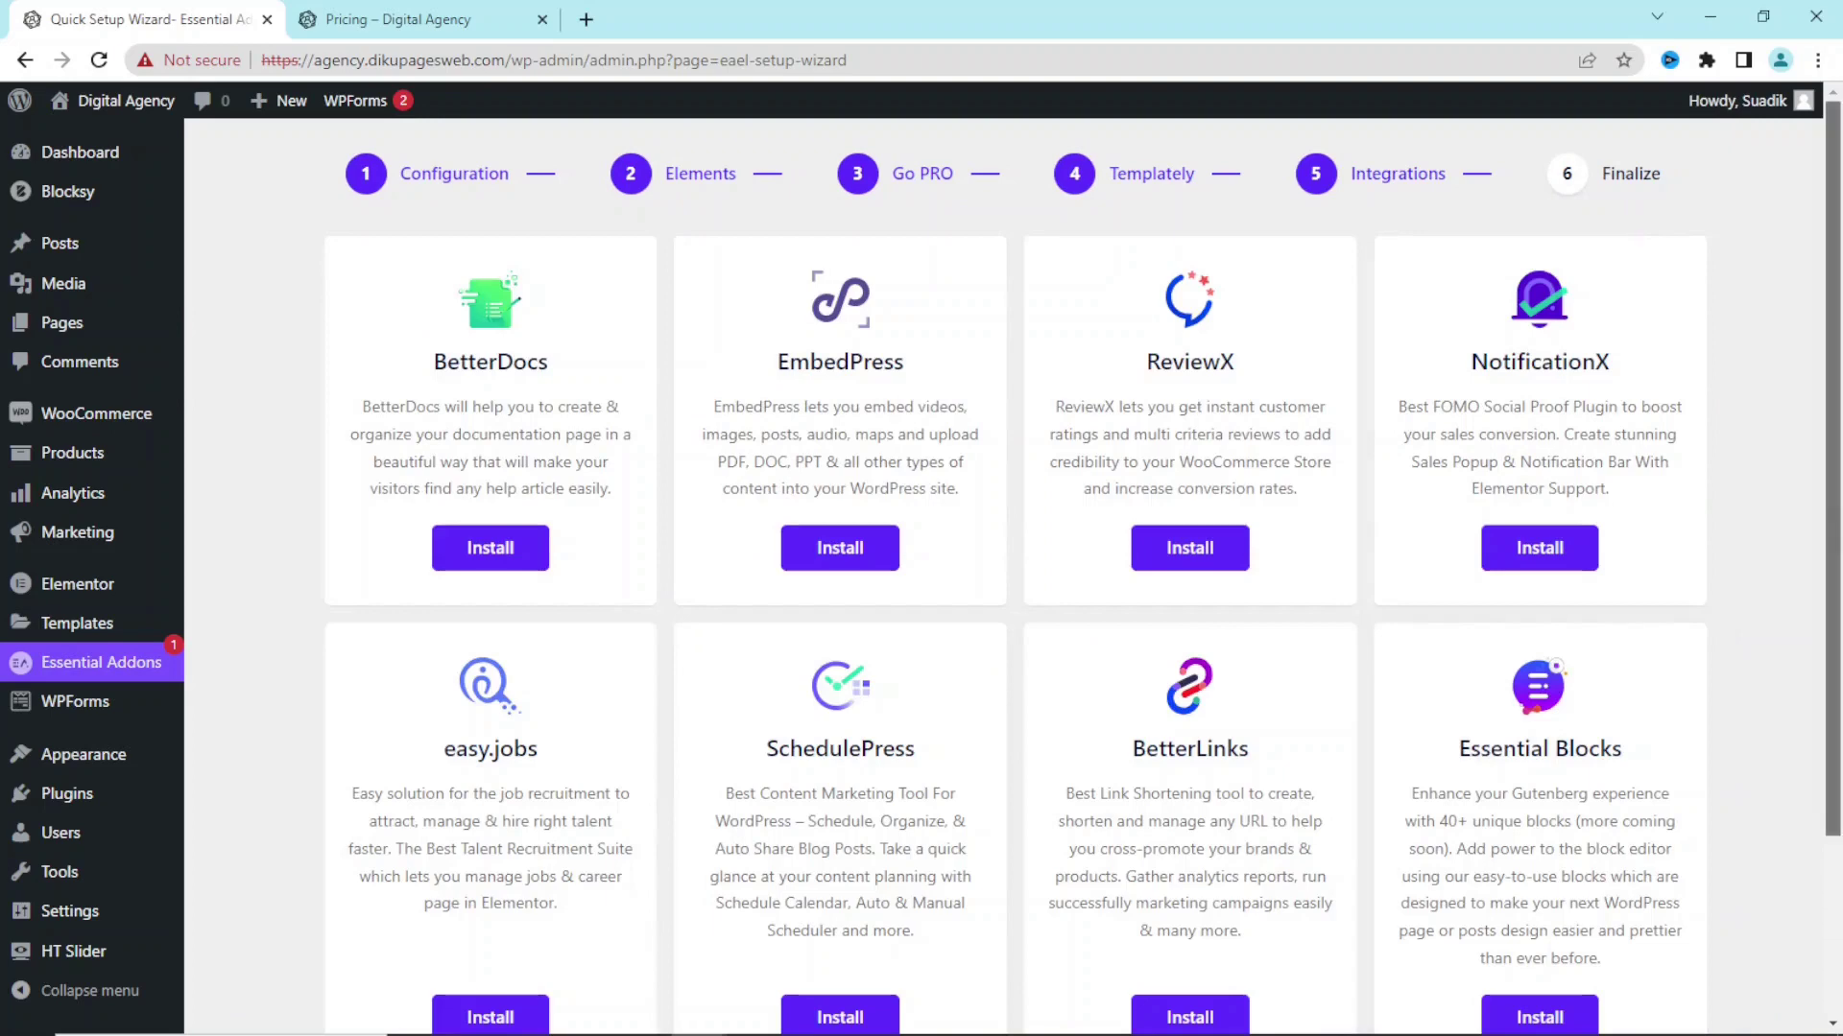
{"action": "scroll", "coordinate": [1689, 859], "scroll_direction": "down", "scroll_amount": 3}
{"action": "left_click", "coordinate": [1641, 902]}
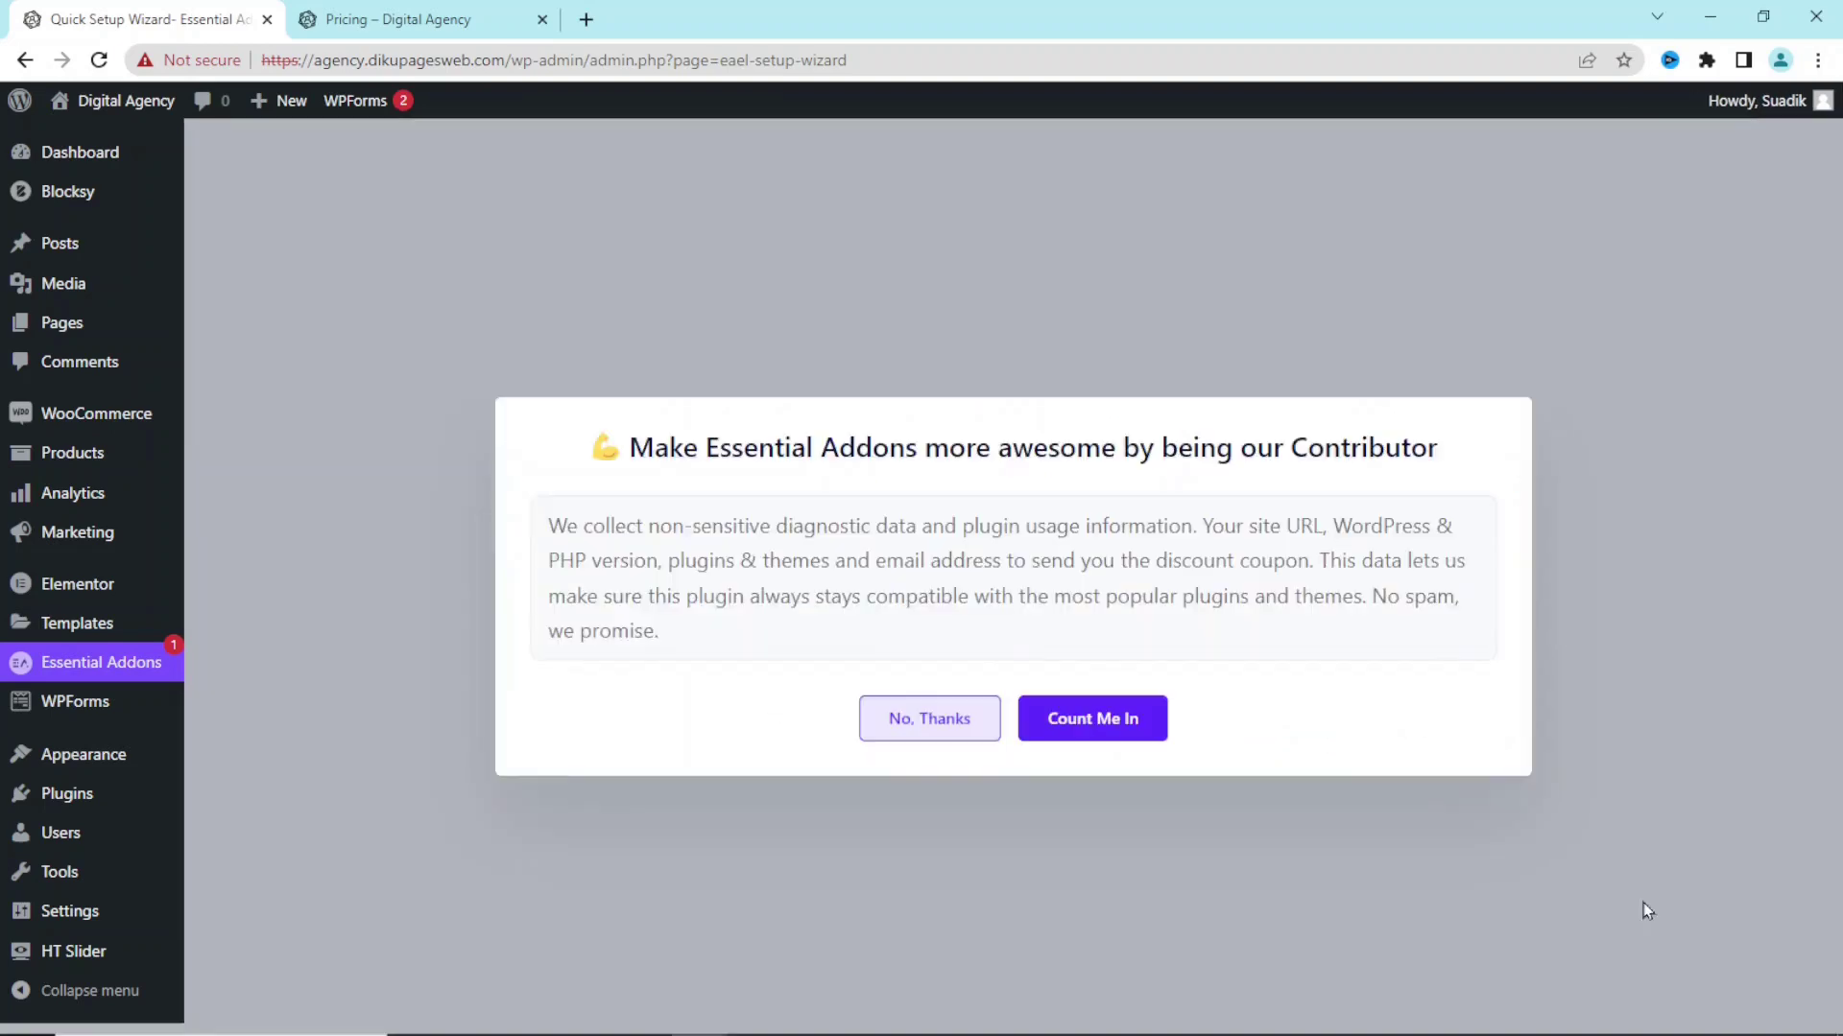
{"action": "left_click", "coordinate": [902, 721]}
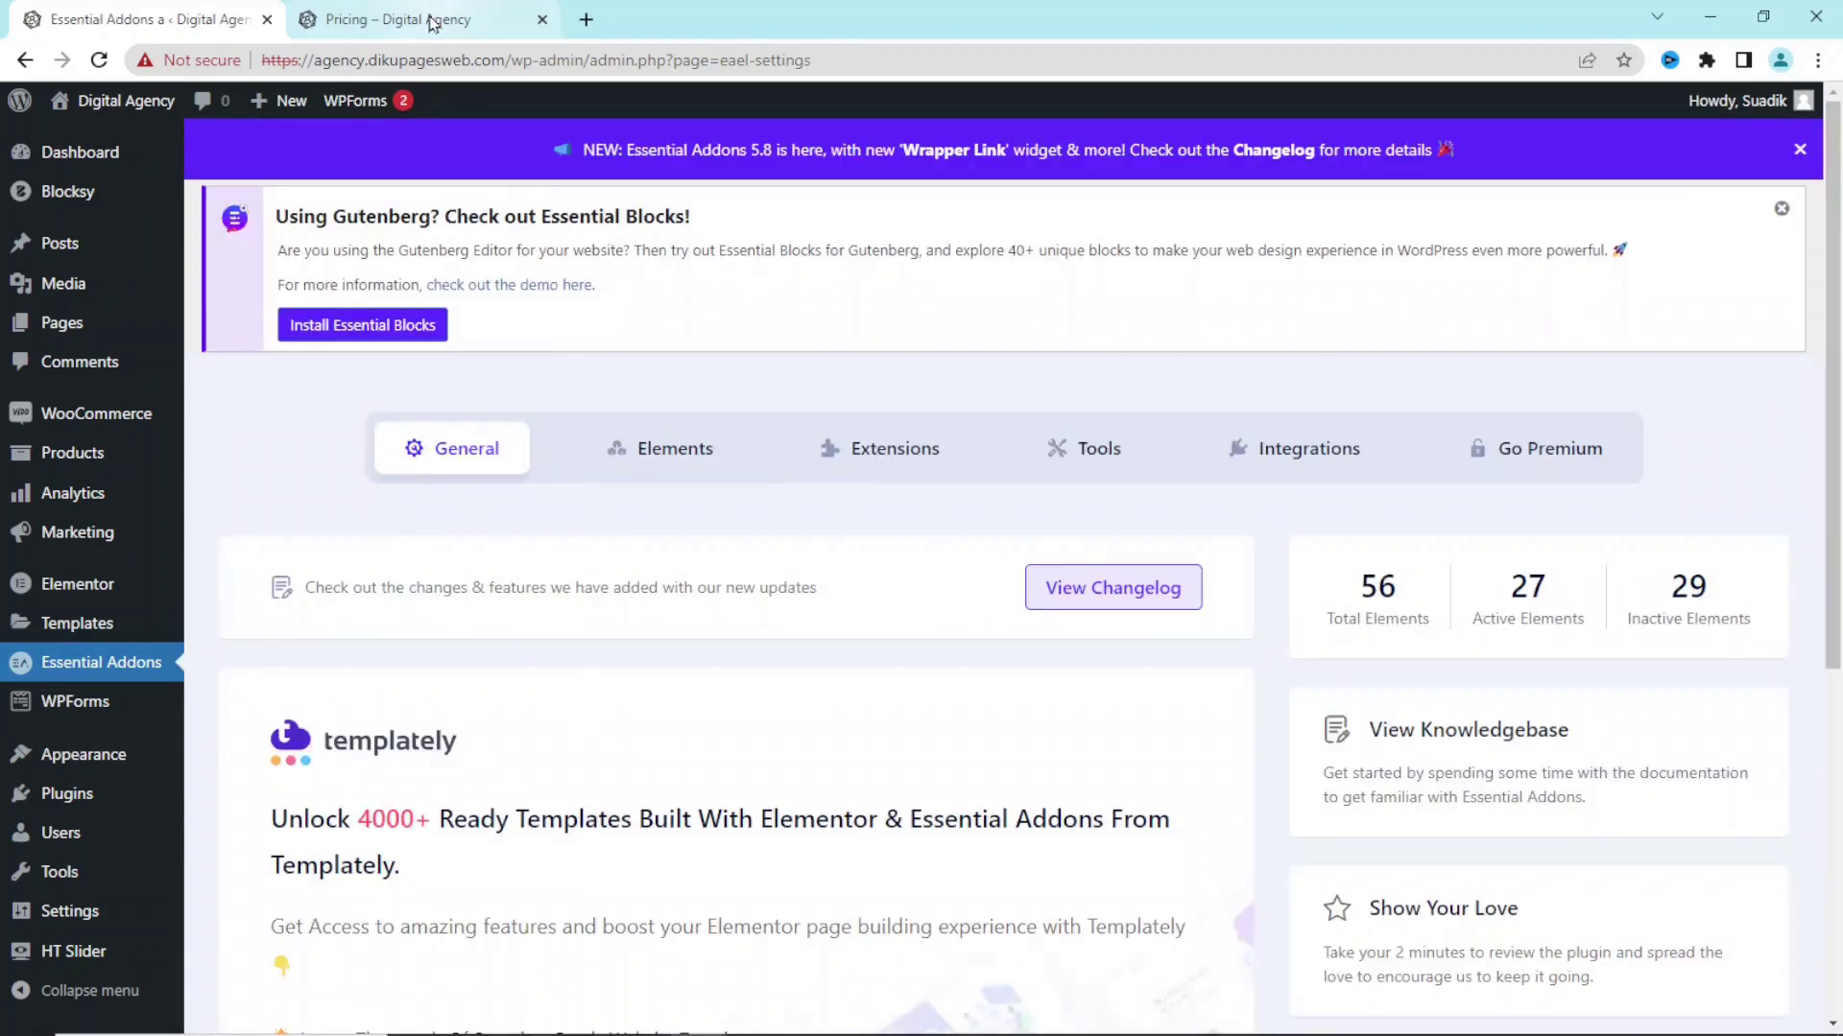
- Open the Pricing page in Elementor and add a single-column container below the banner
{"action": "left_click", "coordinate": [431, 23]}
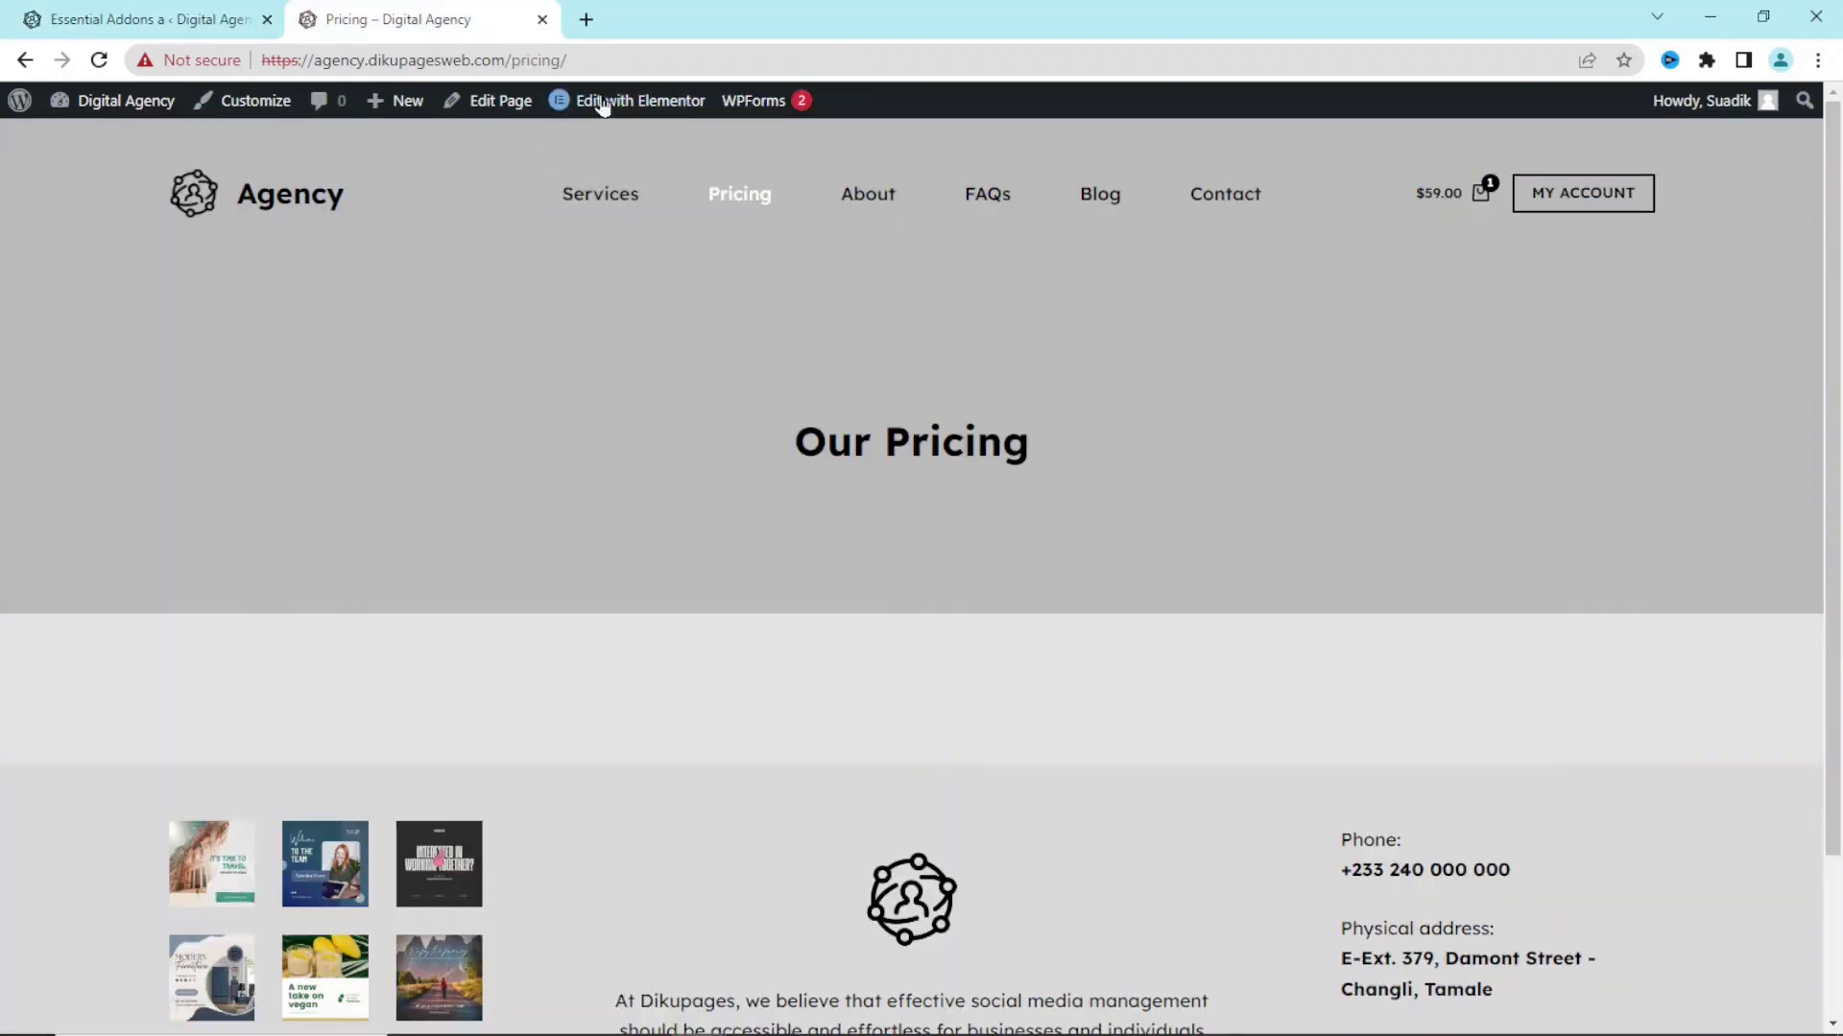
{"action": "left_click", "coordinate": [662, 106]}
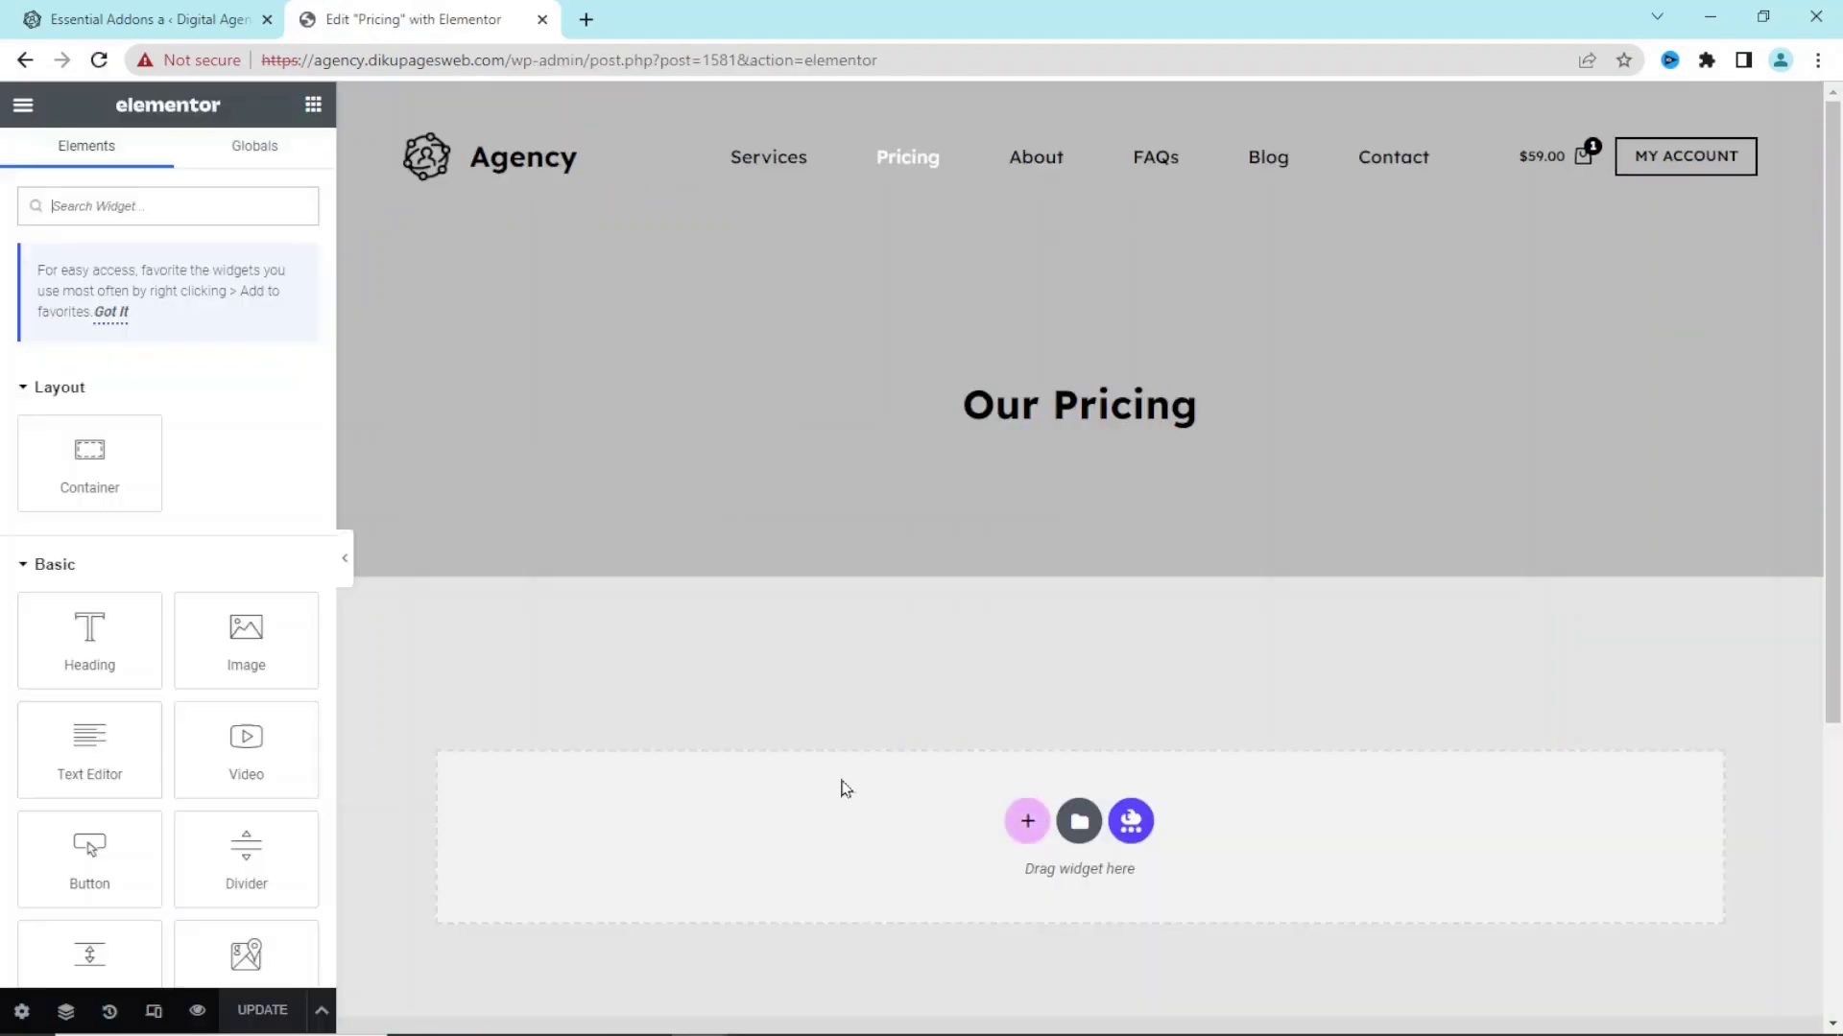
{"action": "left_click", "coordinate": [1027, 820]}
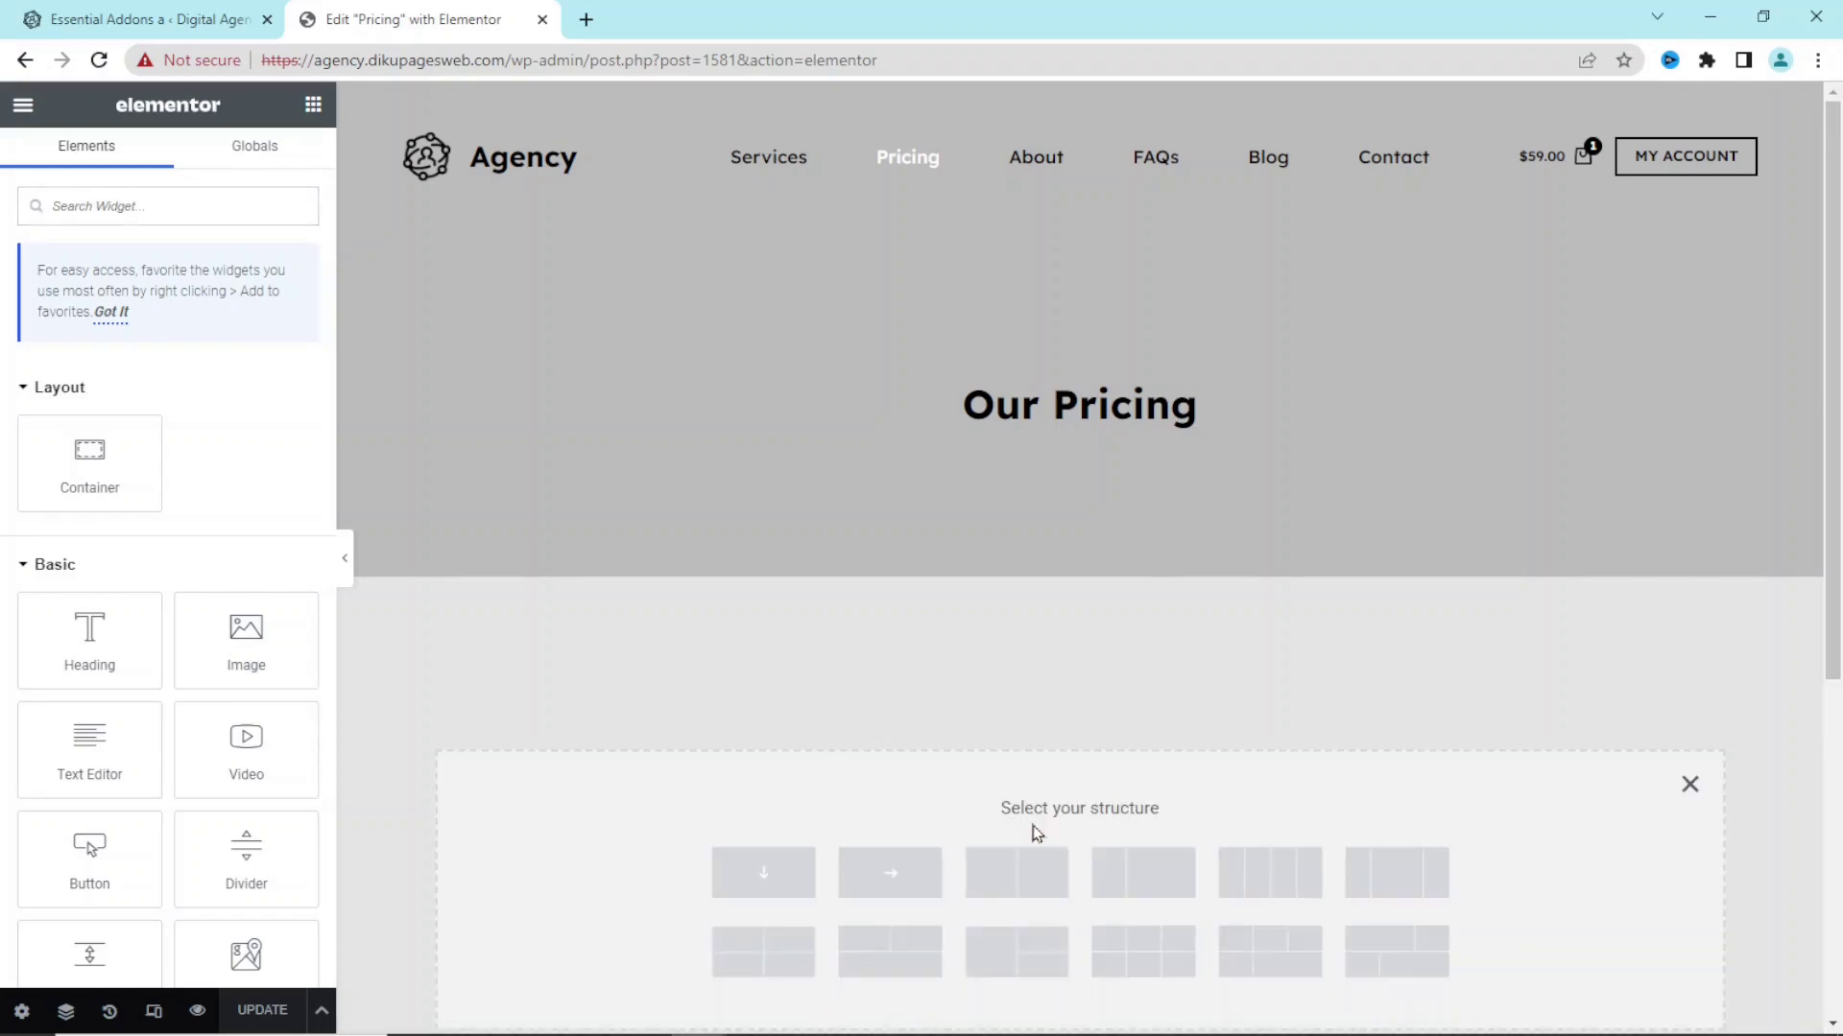
{"action": "left_click", "coordinate": [758, 873]}
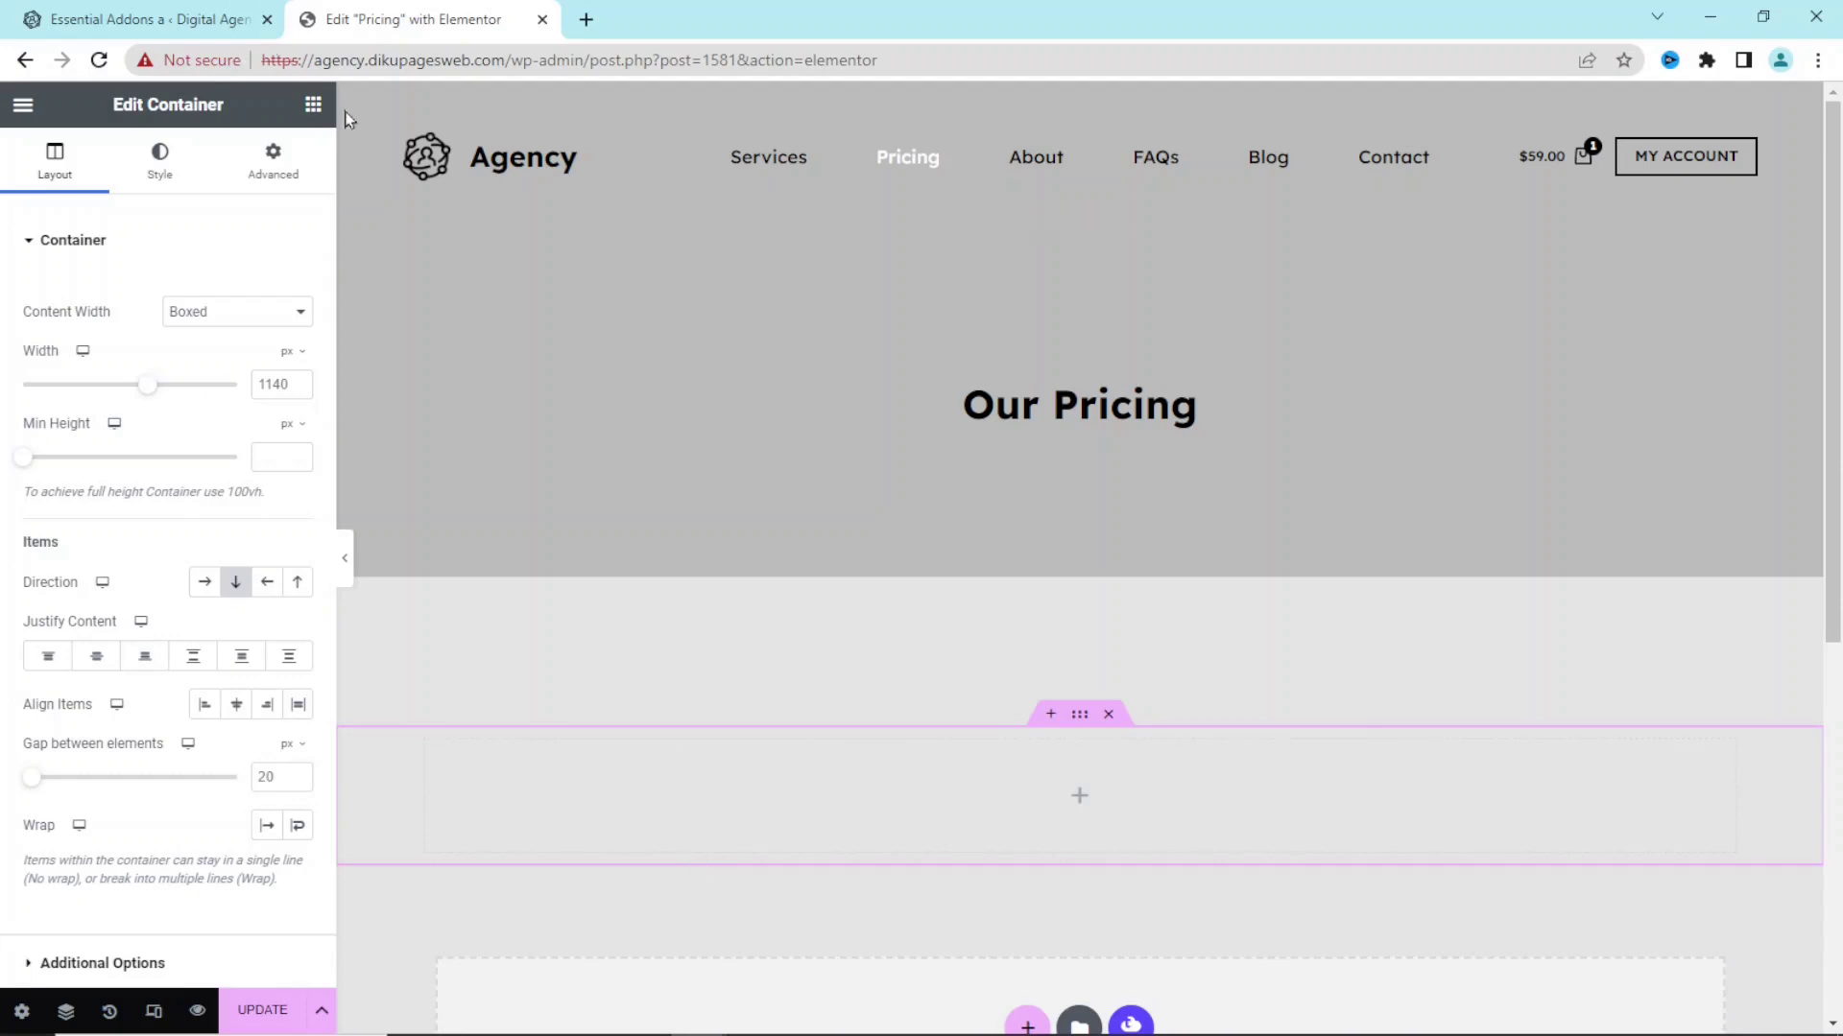
- Place a Heading in the container reading 'Pricing Plans', centre-aligned
{"action": "left_click", "coordinate": [313, 105]}
{"action": "left_click_drag", "start_coordinate": [89, 635], "coordinate": [1023, 792]}
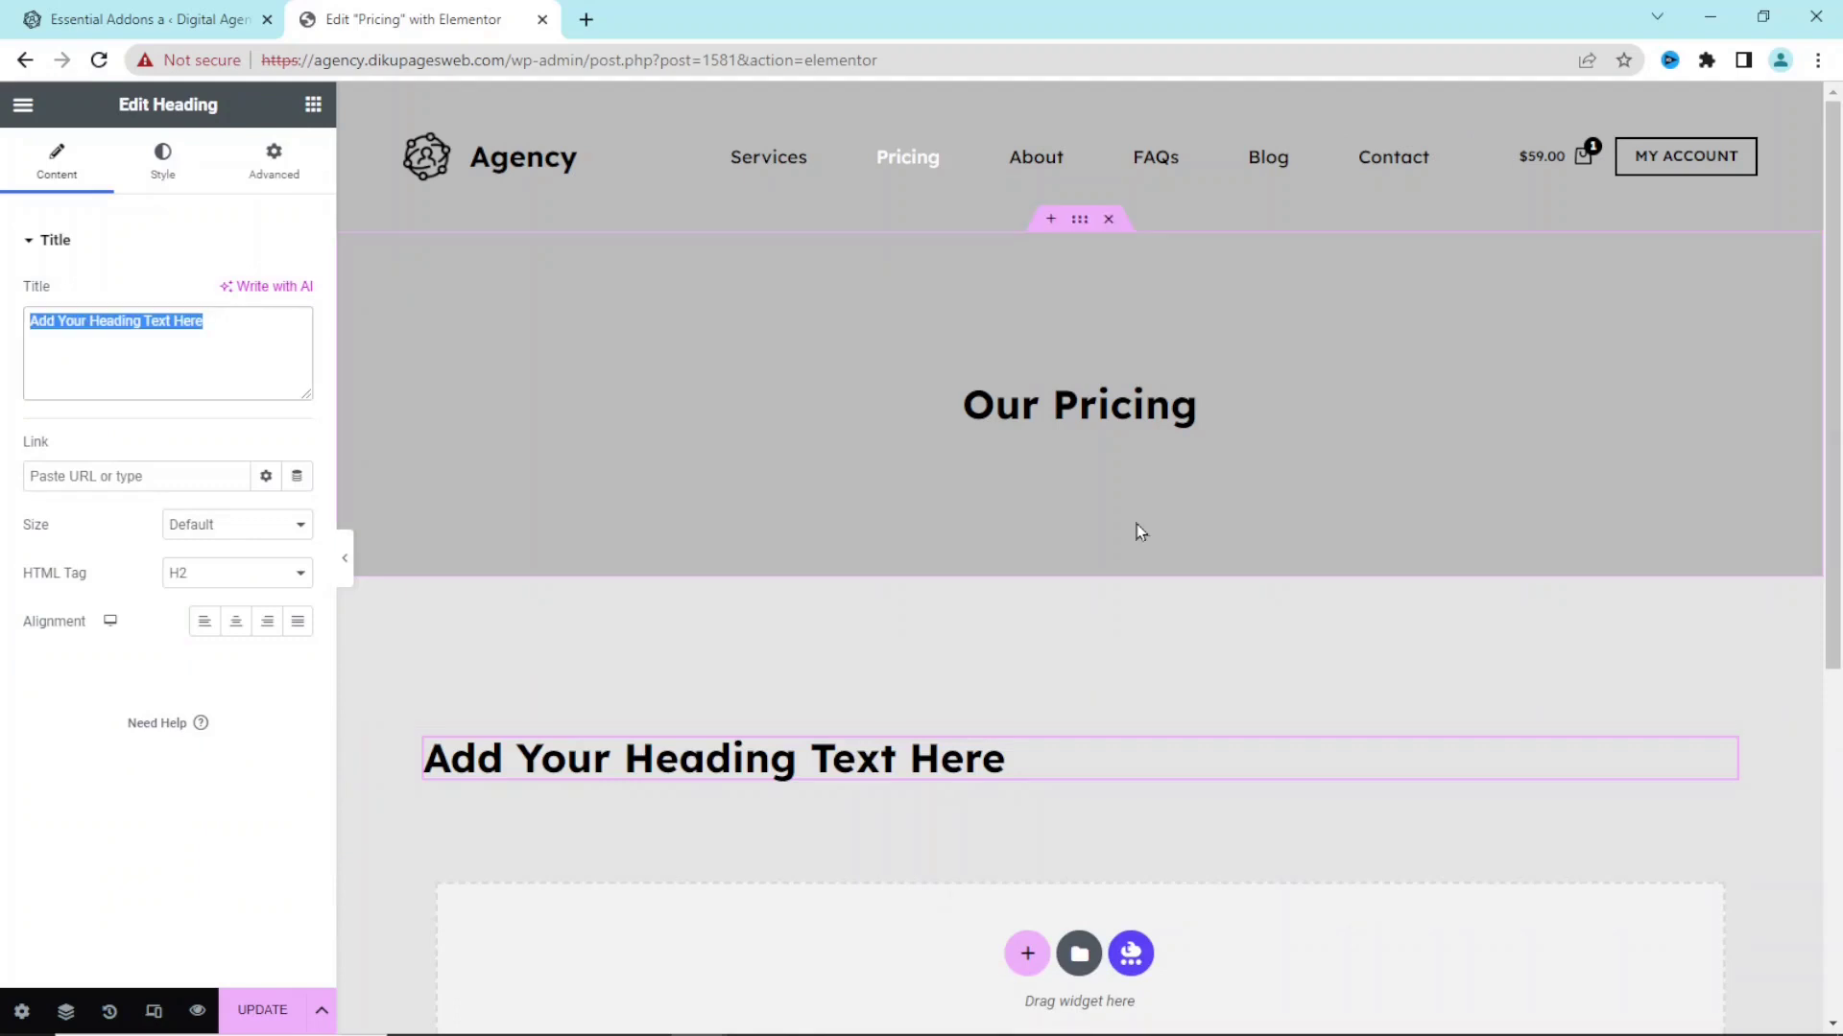
{"action": "type", "text": "Pricing Plans"}
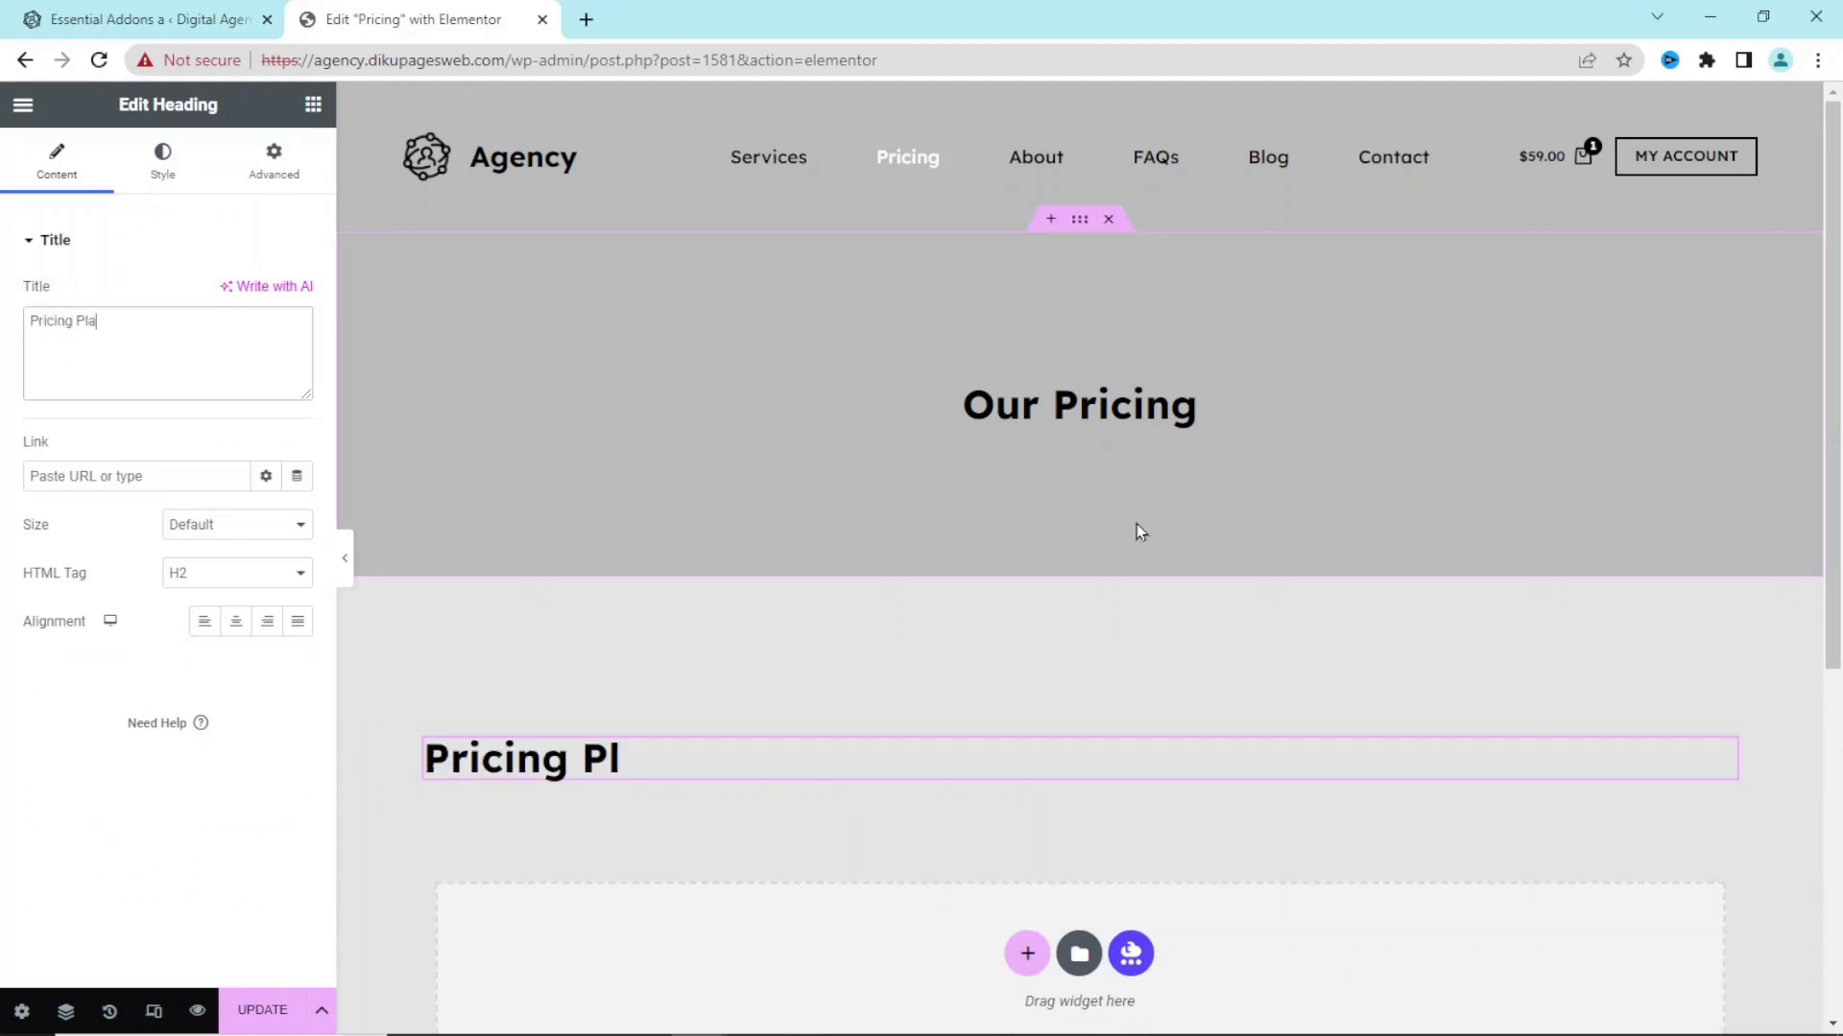
{"action": "left_click", "coordinate": [236, 621]}
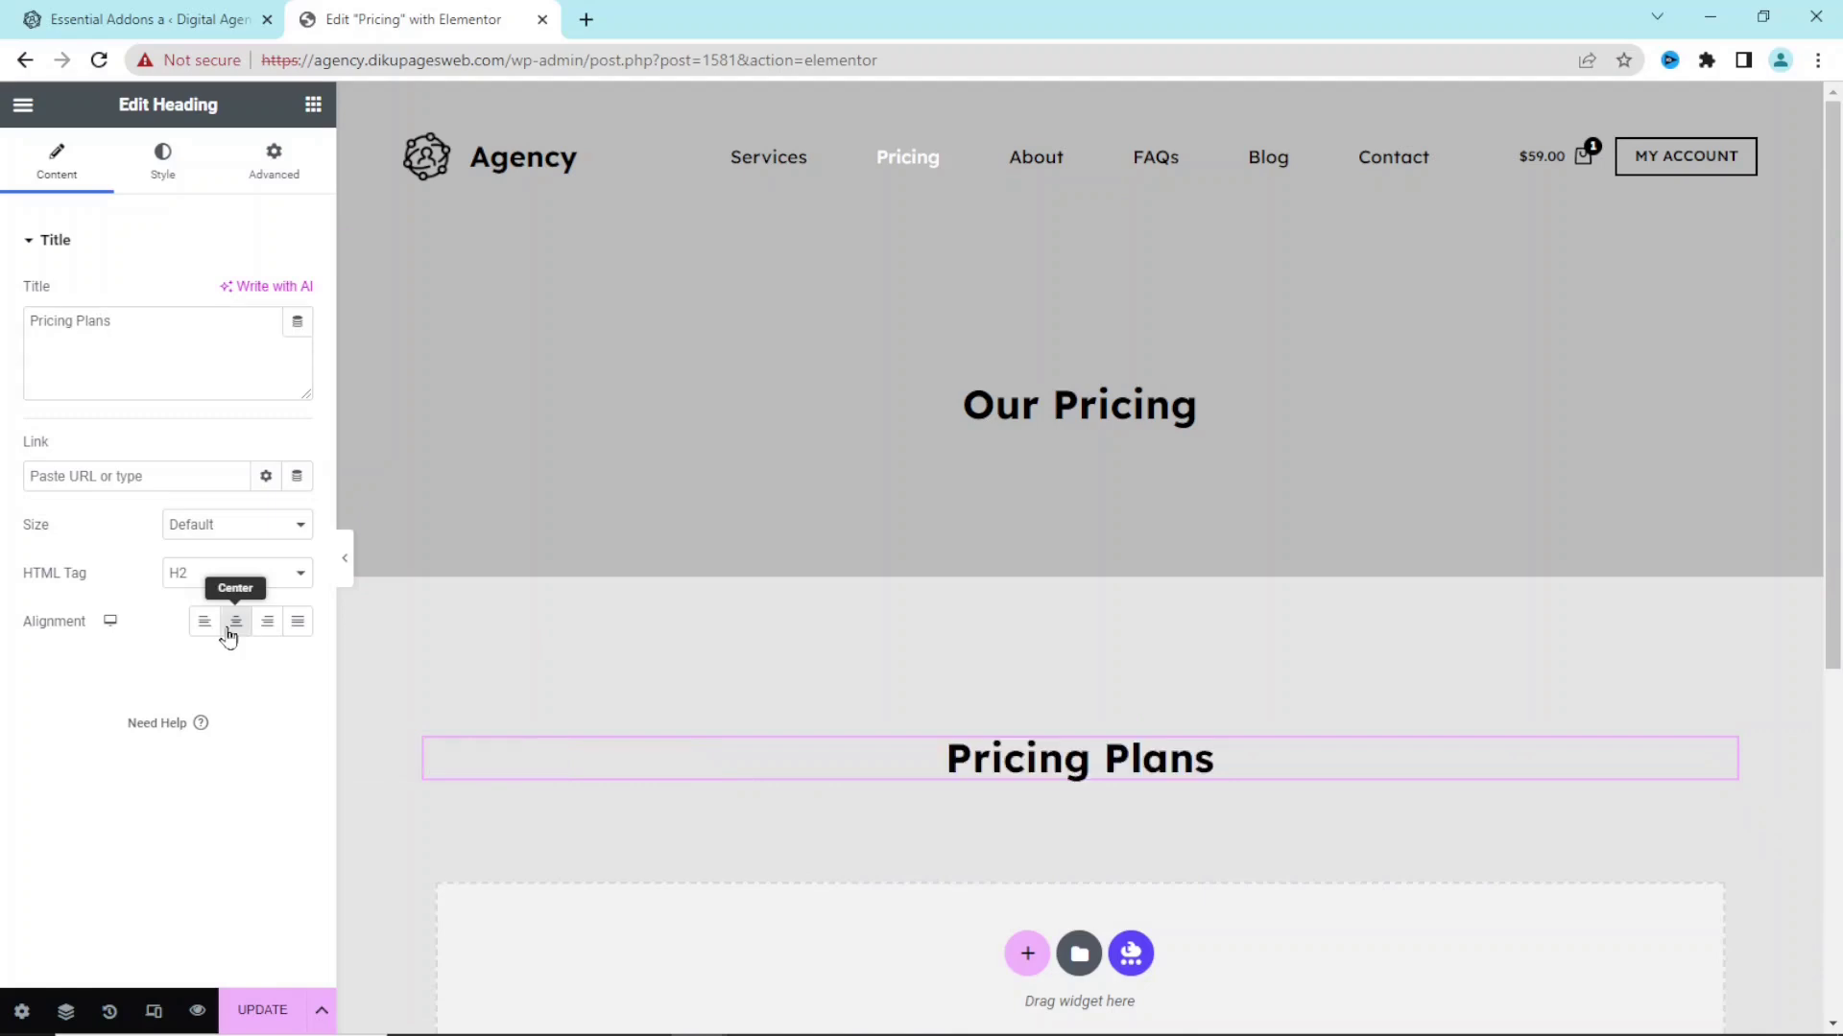
- Add a container under the heading and drop a Pricing Table widget, found by searching 'pricing', into it
{"action": "left_click", "coordinate": [313, 104]}
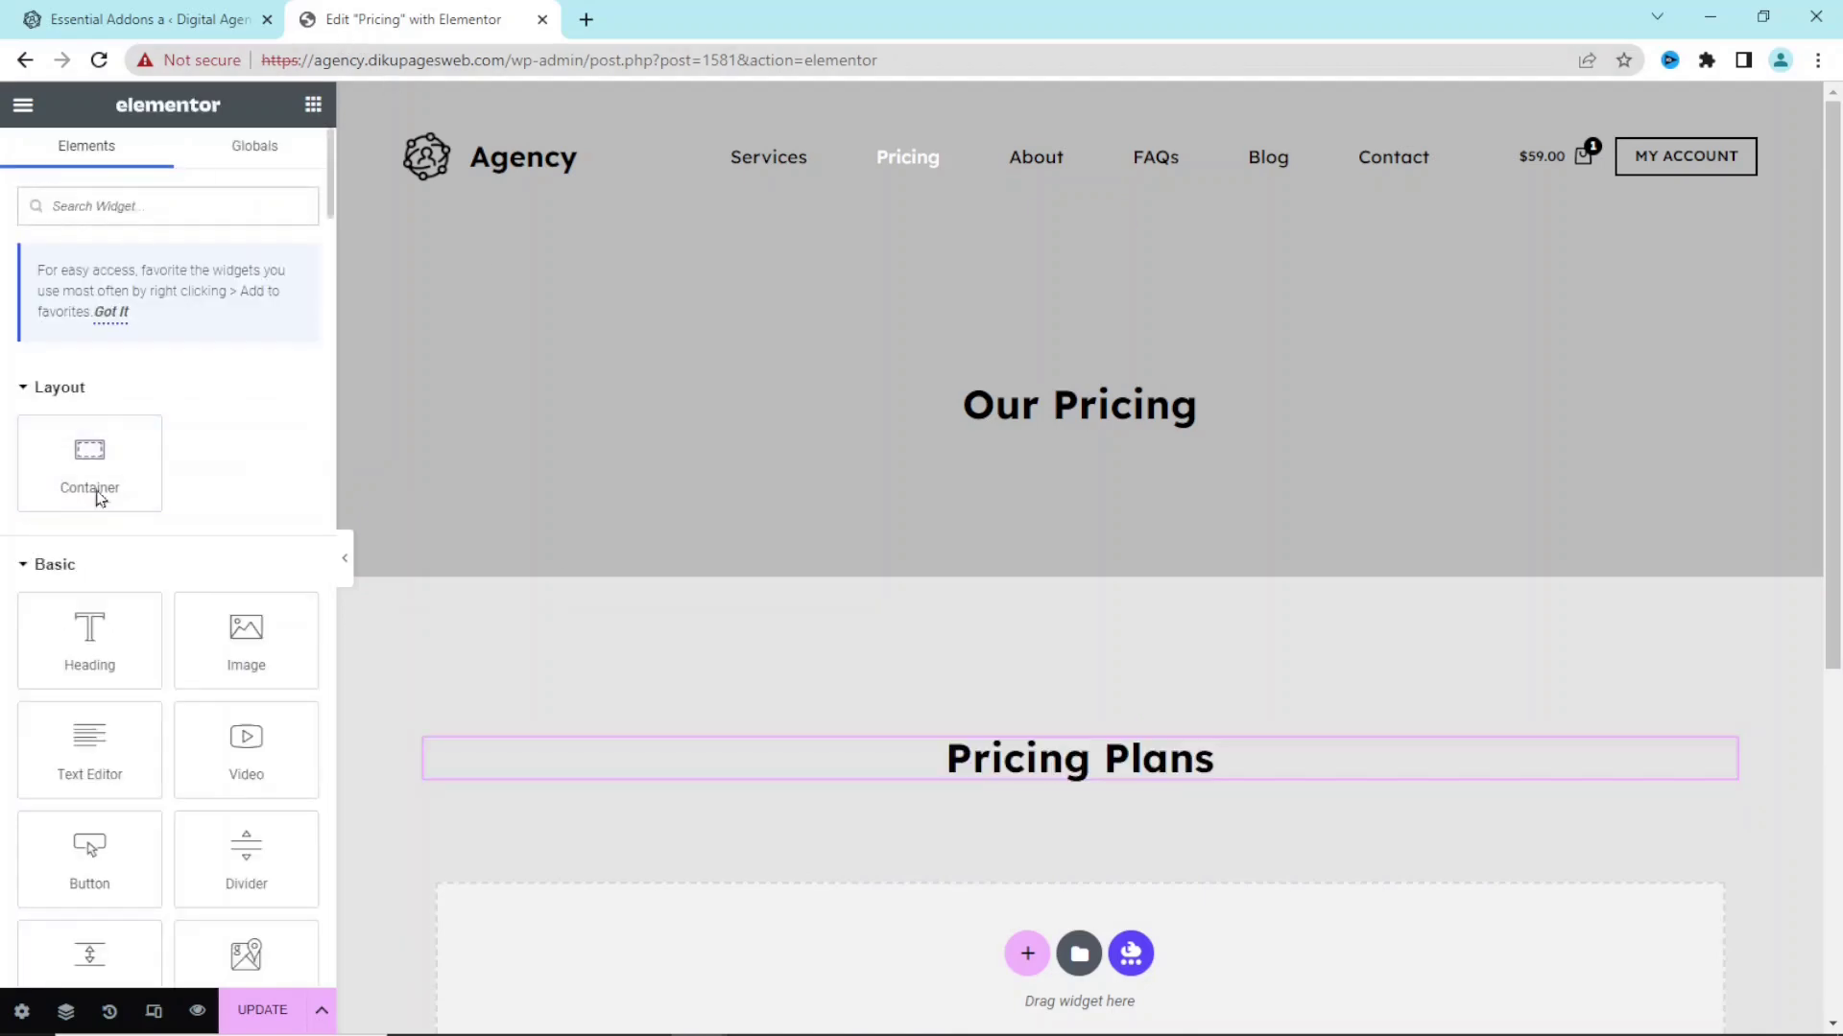
{"action": "left_click_drag", "start_coordinate": [84, 465], "coordinate": [1005, 768]}
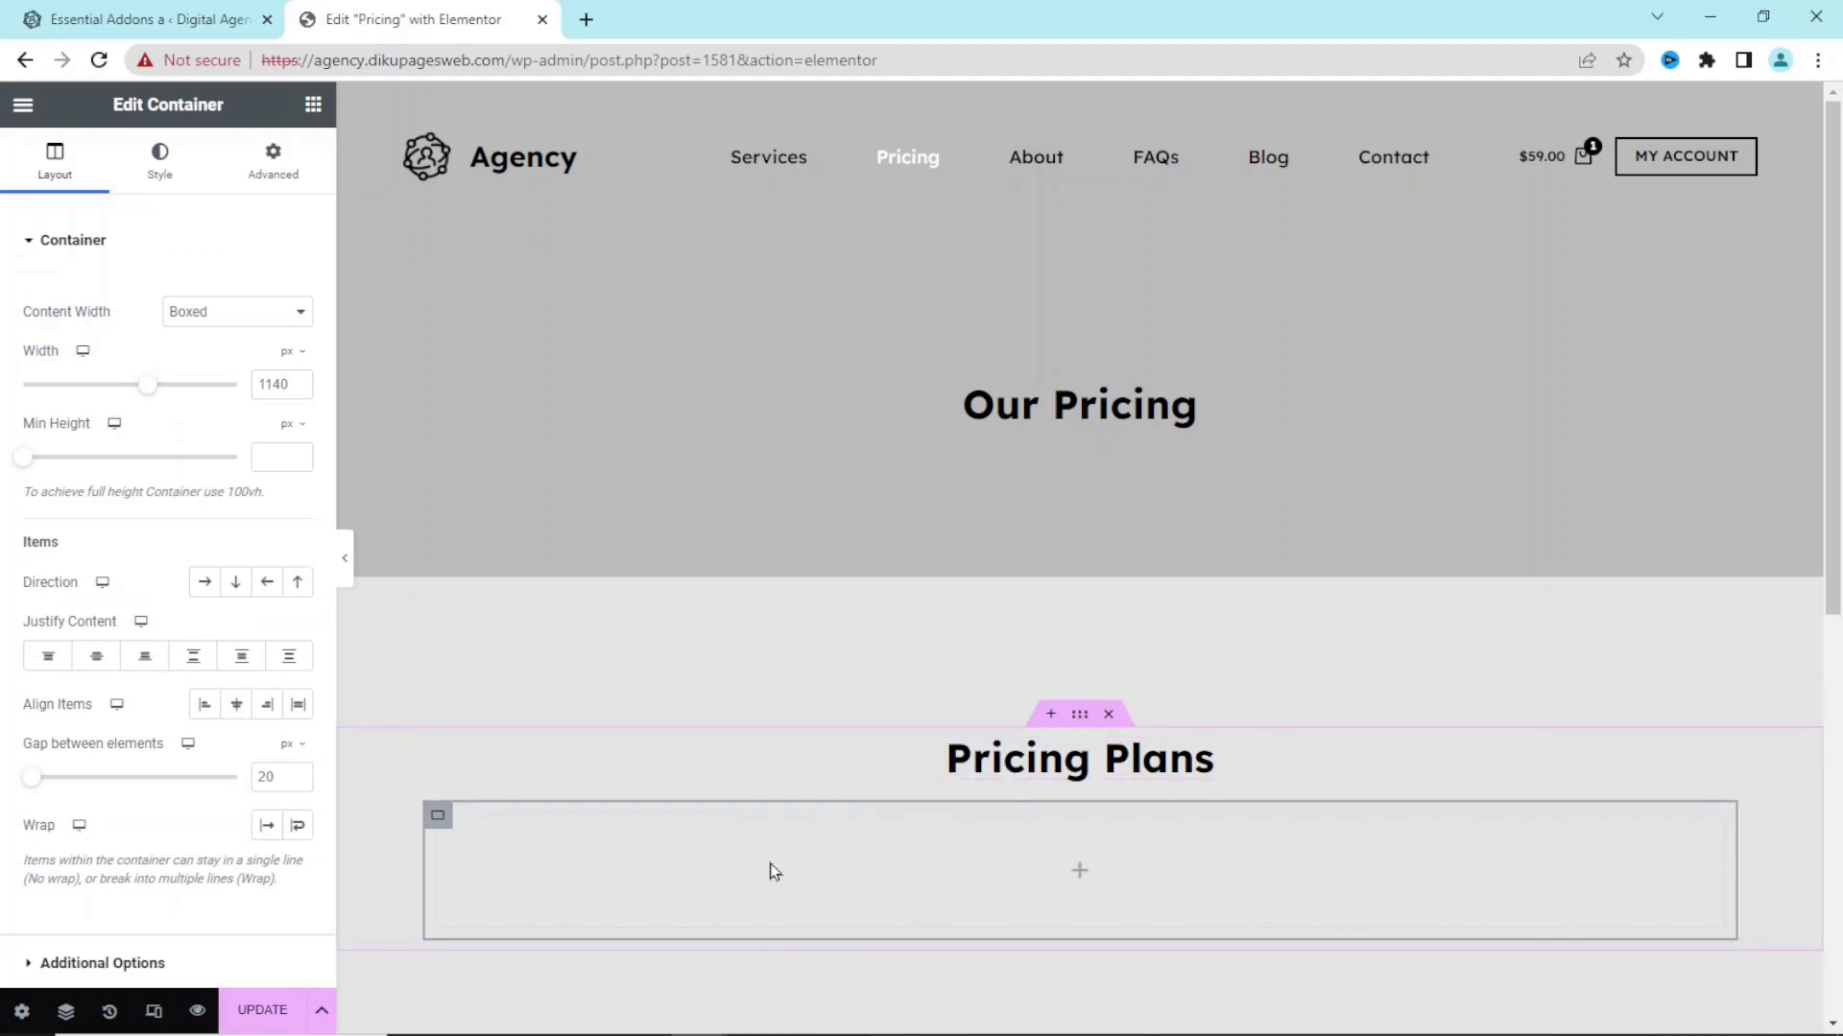
{"action": "left_click", "coordinate": [314, 104]}
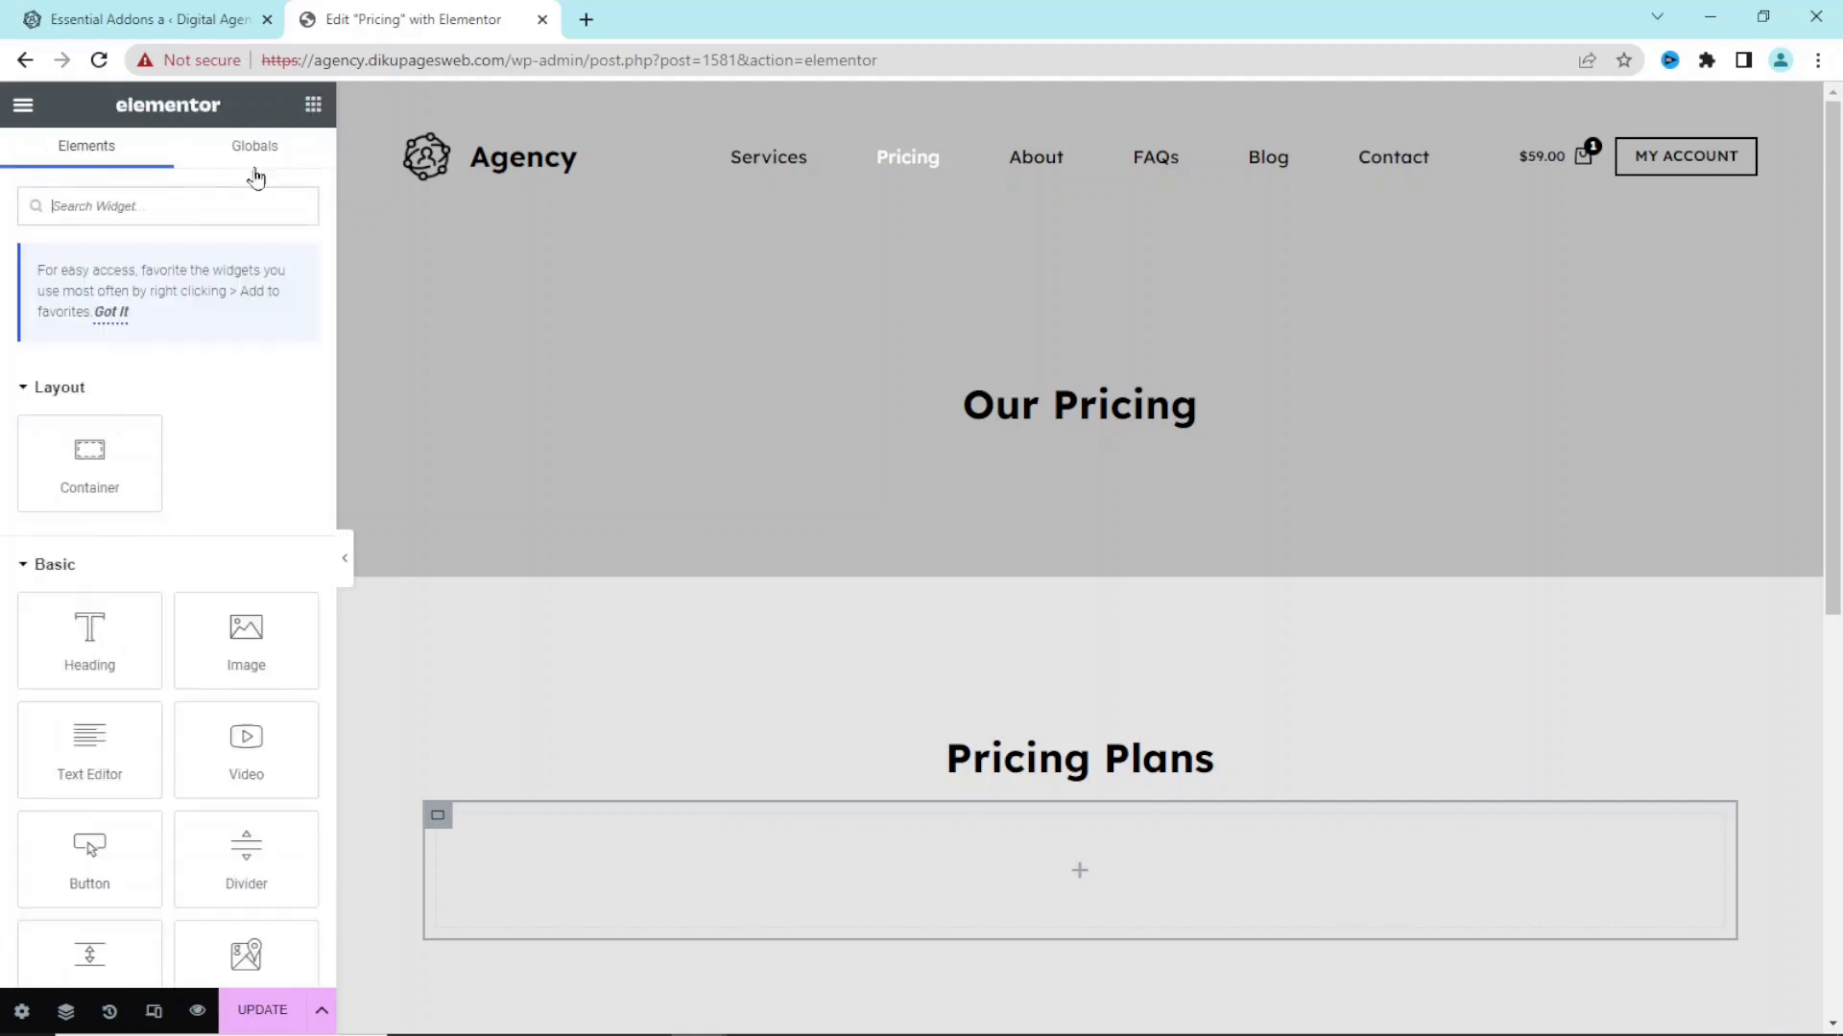
{"action": "left_click", "coordinate": [197, 209]}
{"action": "type", "text": "pricing"}
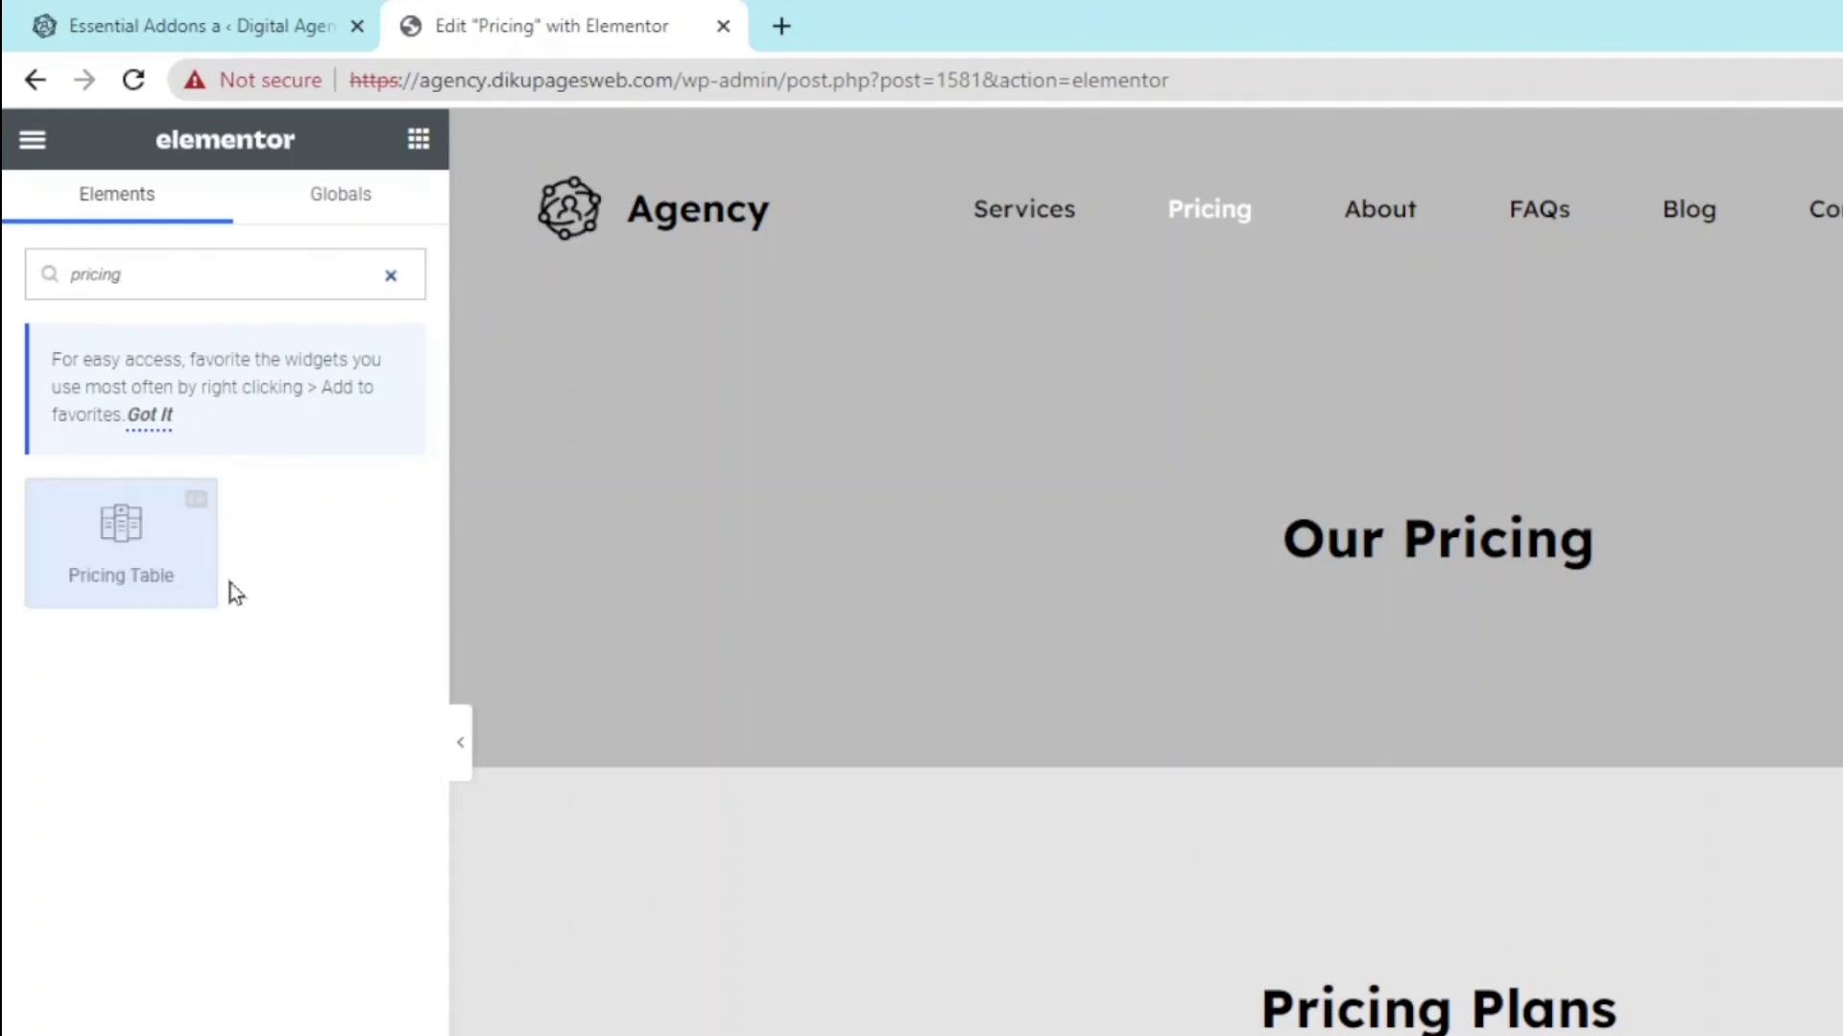
{"action": "left_click_drag", "start_coordinate": [107, 526], "coordinate": [923, 864]}
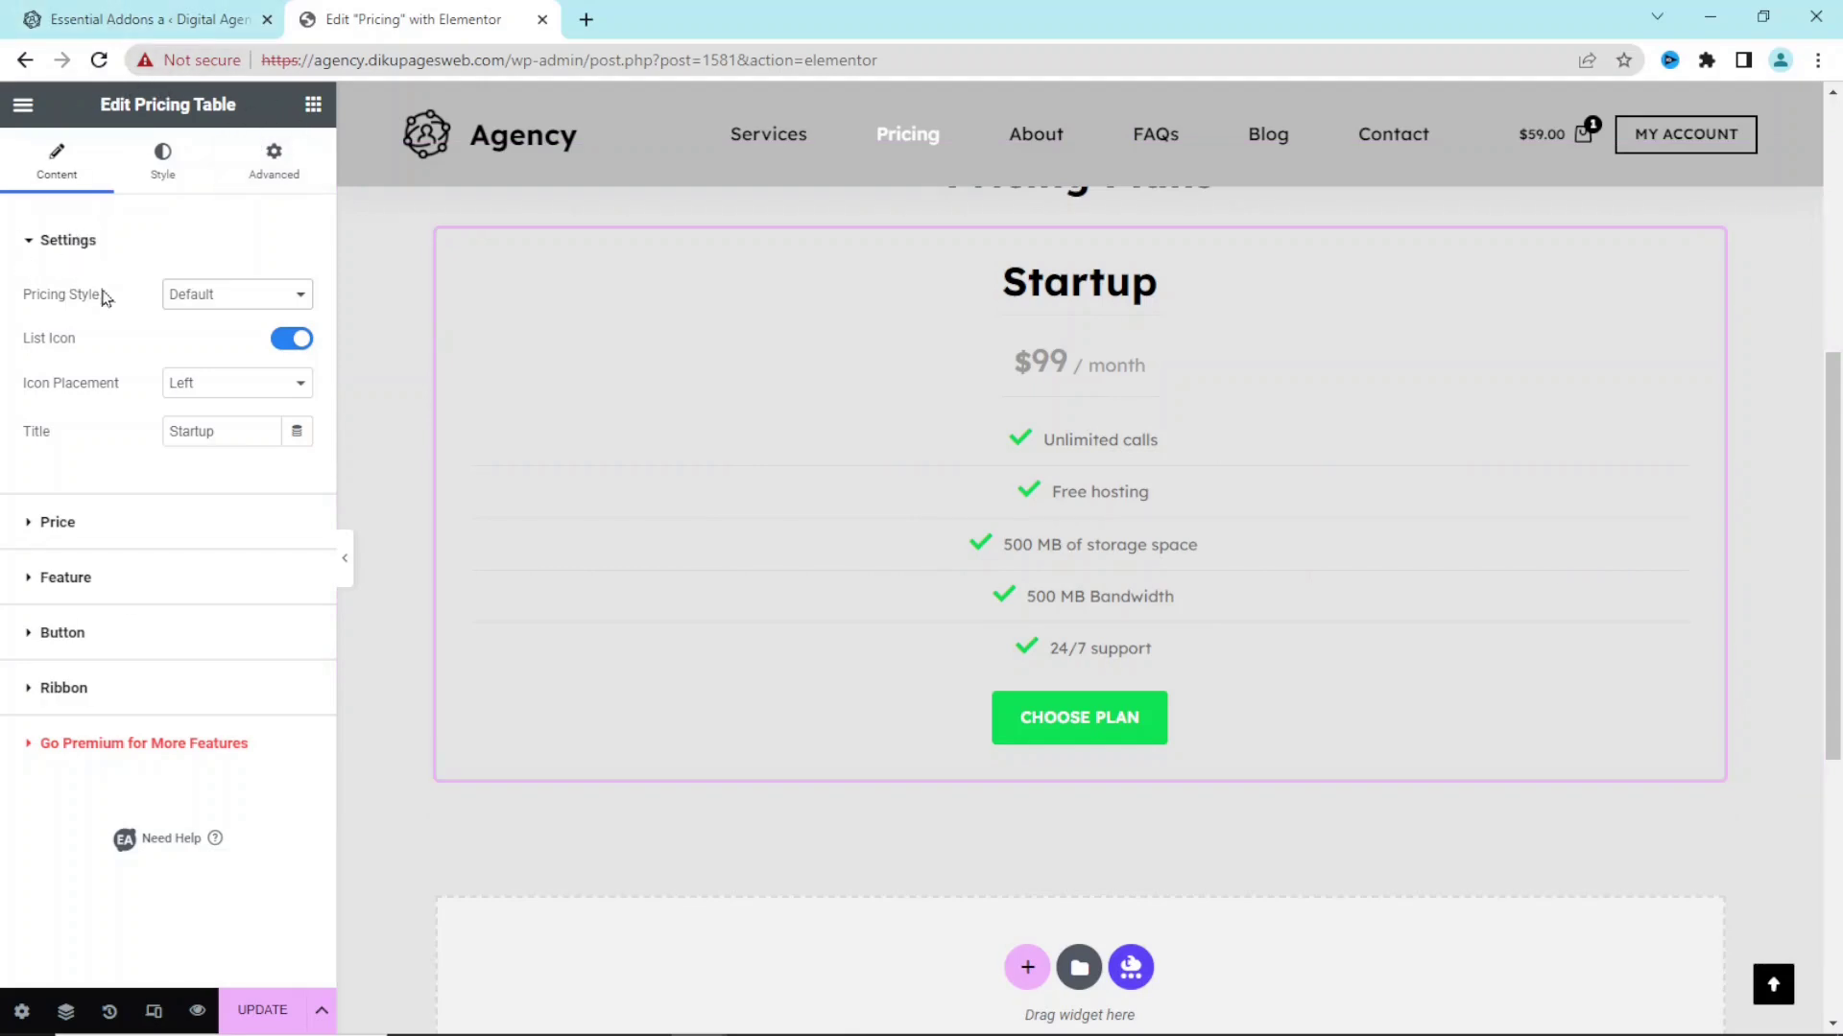
- Switch the table to Pricing Style 2 and turn off the feature list icons
{"action": "left_click", "coordinate": [213, 295]}
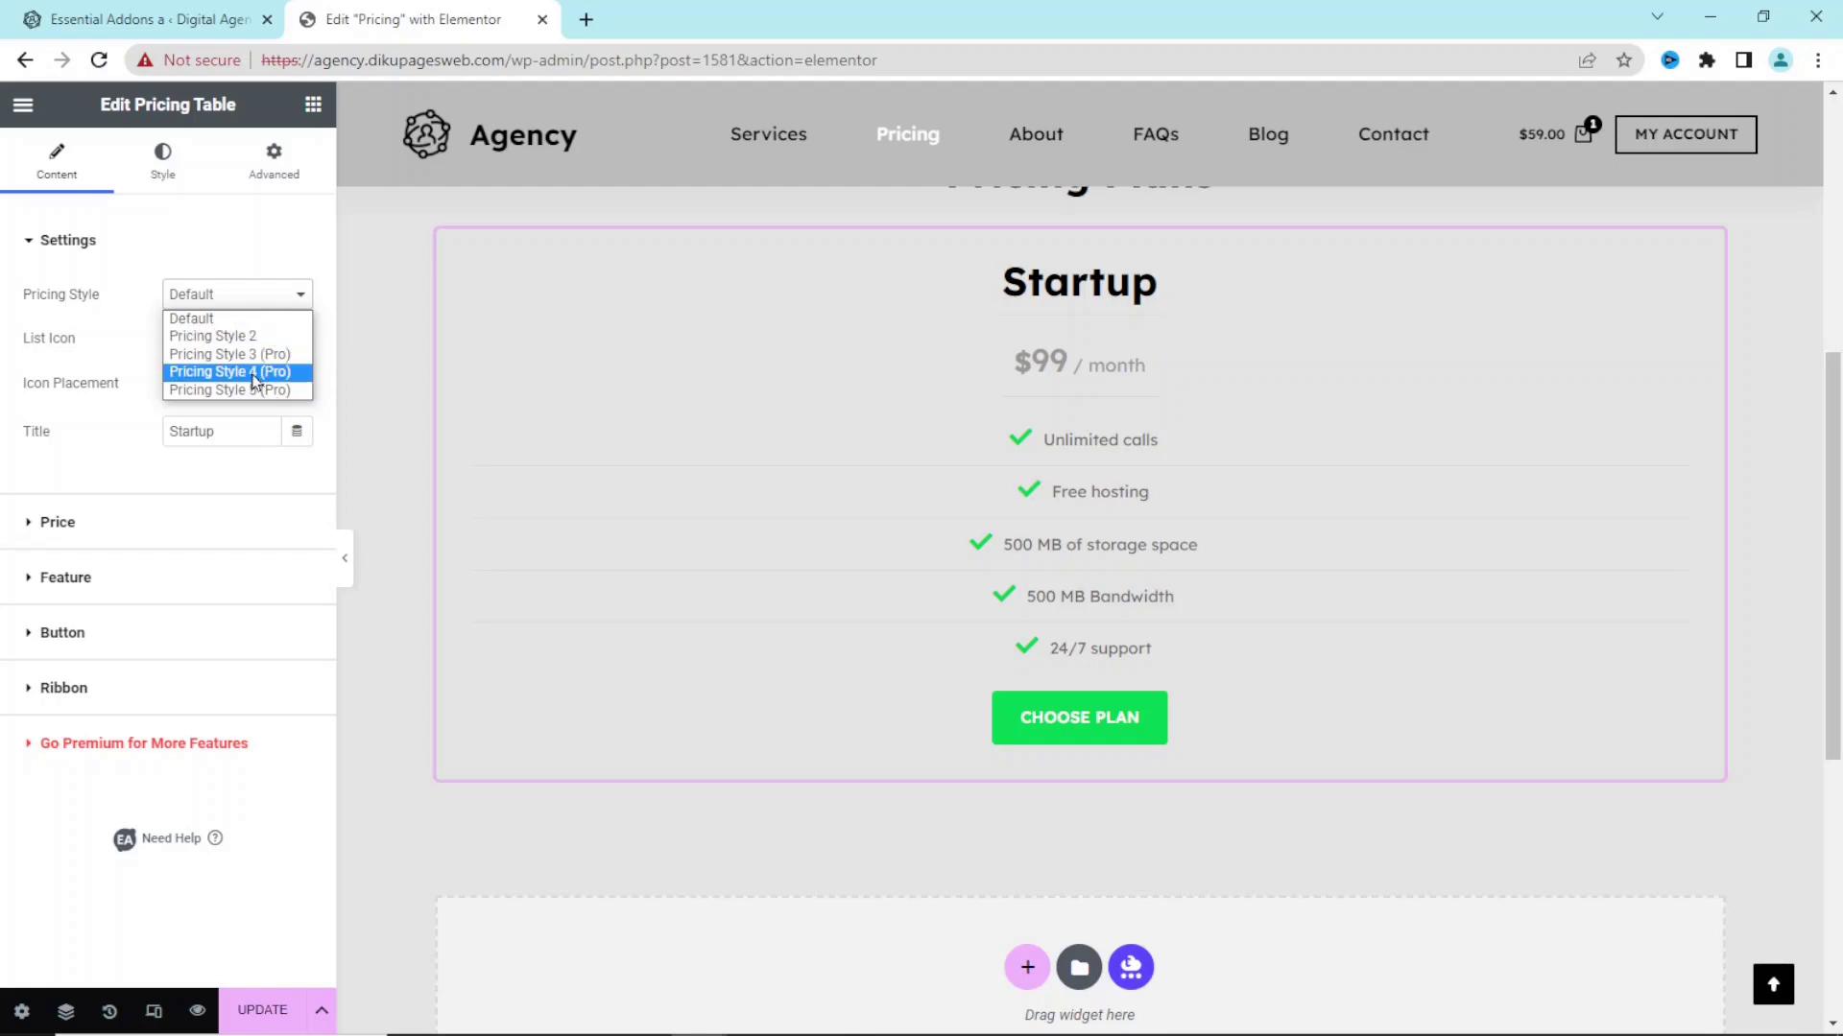
{"action": "left_click", "coordinate": [204, 337]}
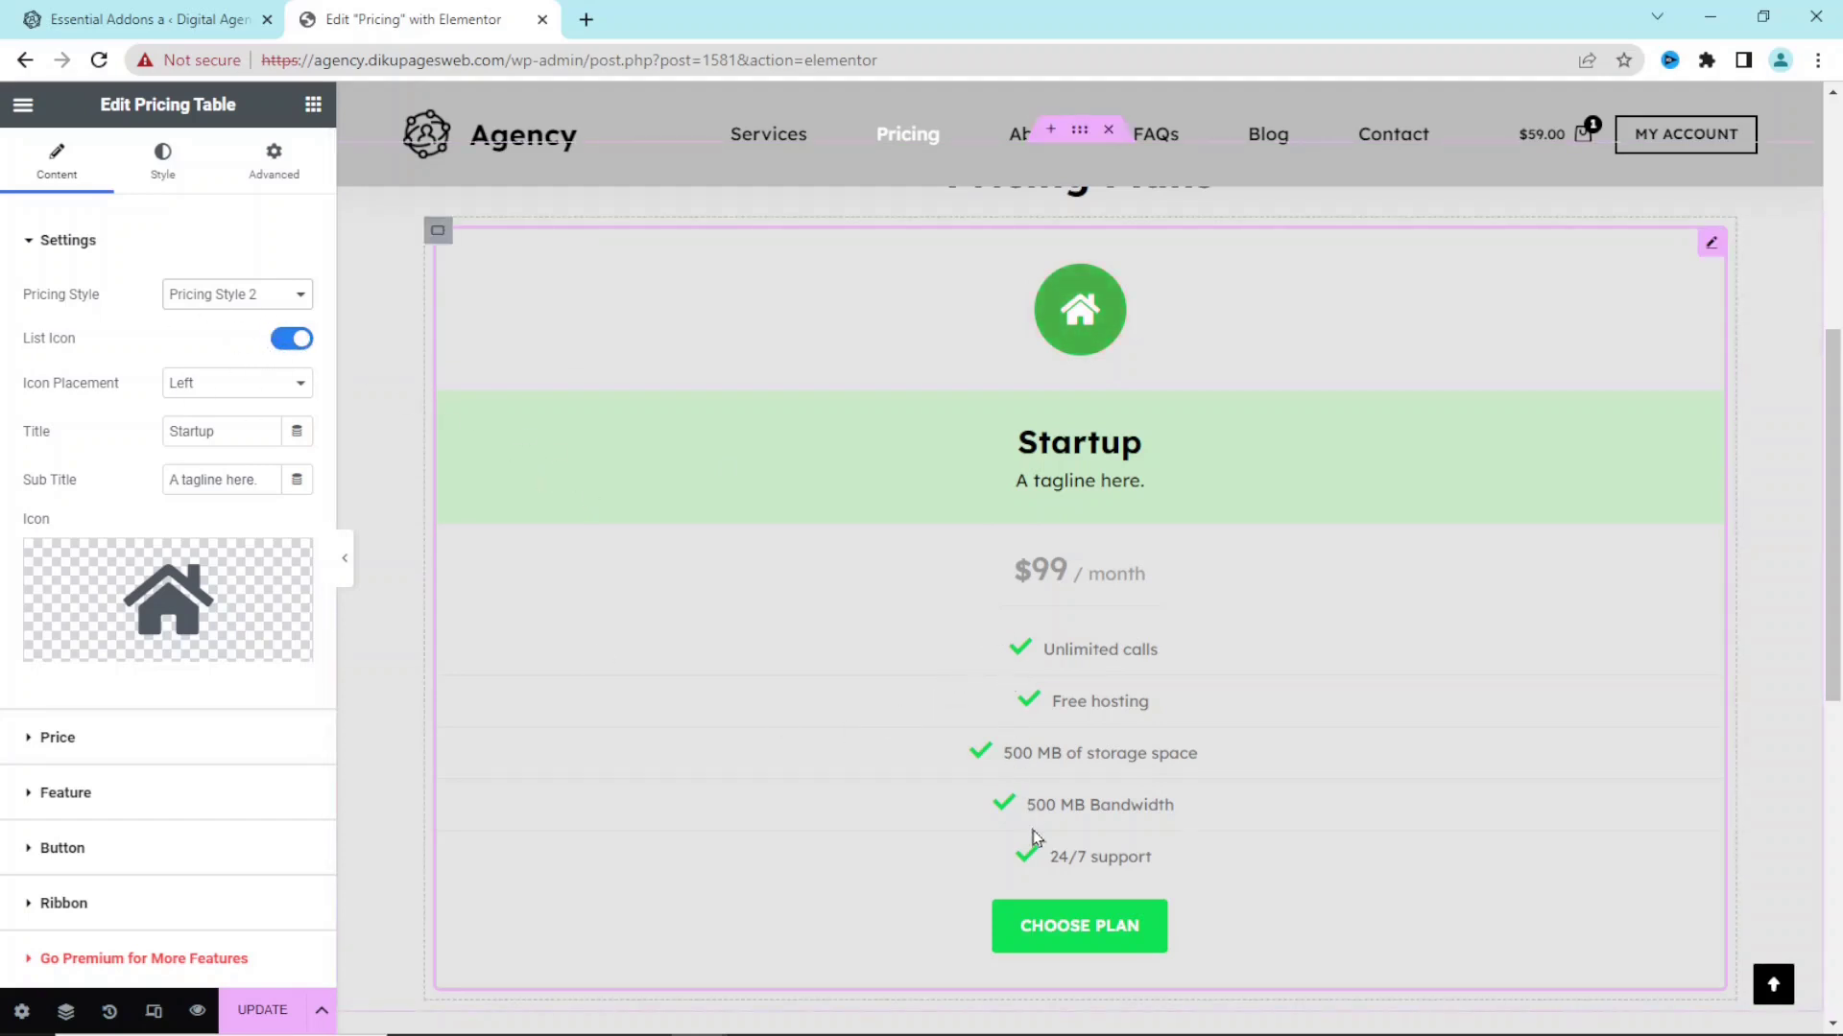
{"action": "left_click", "coordinate": [290, 338]}
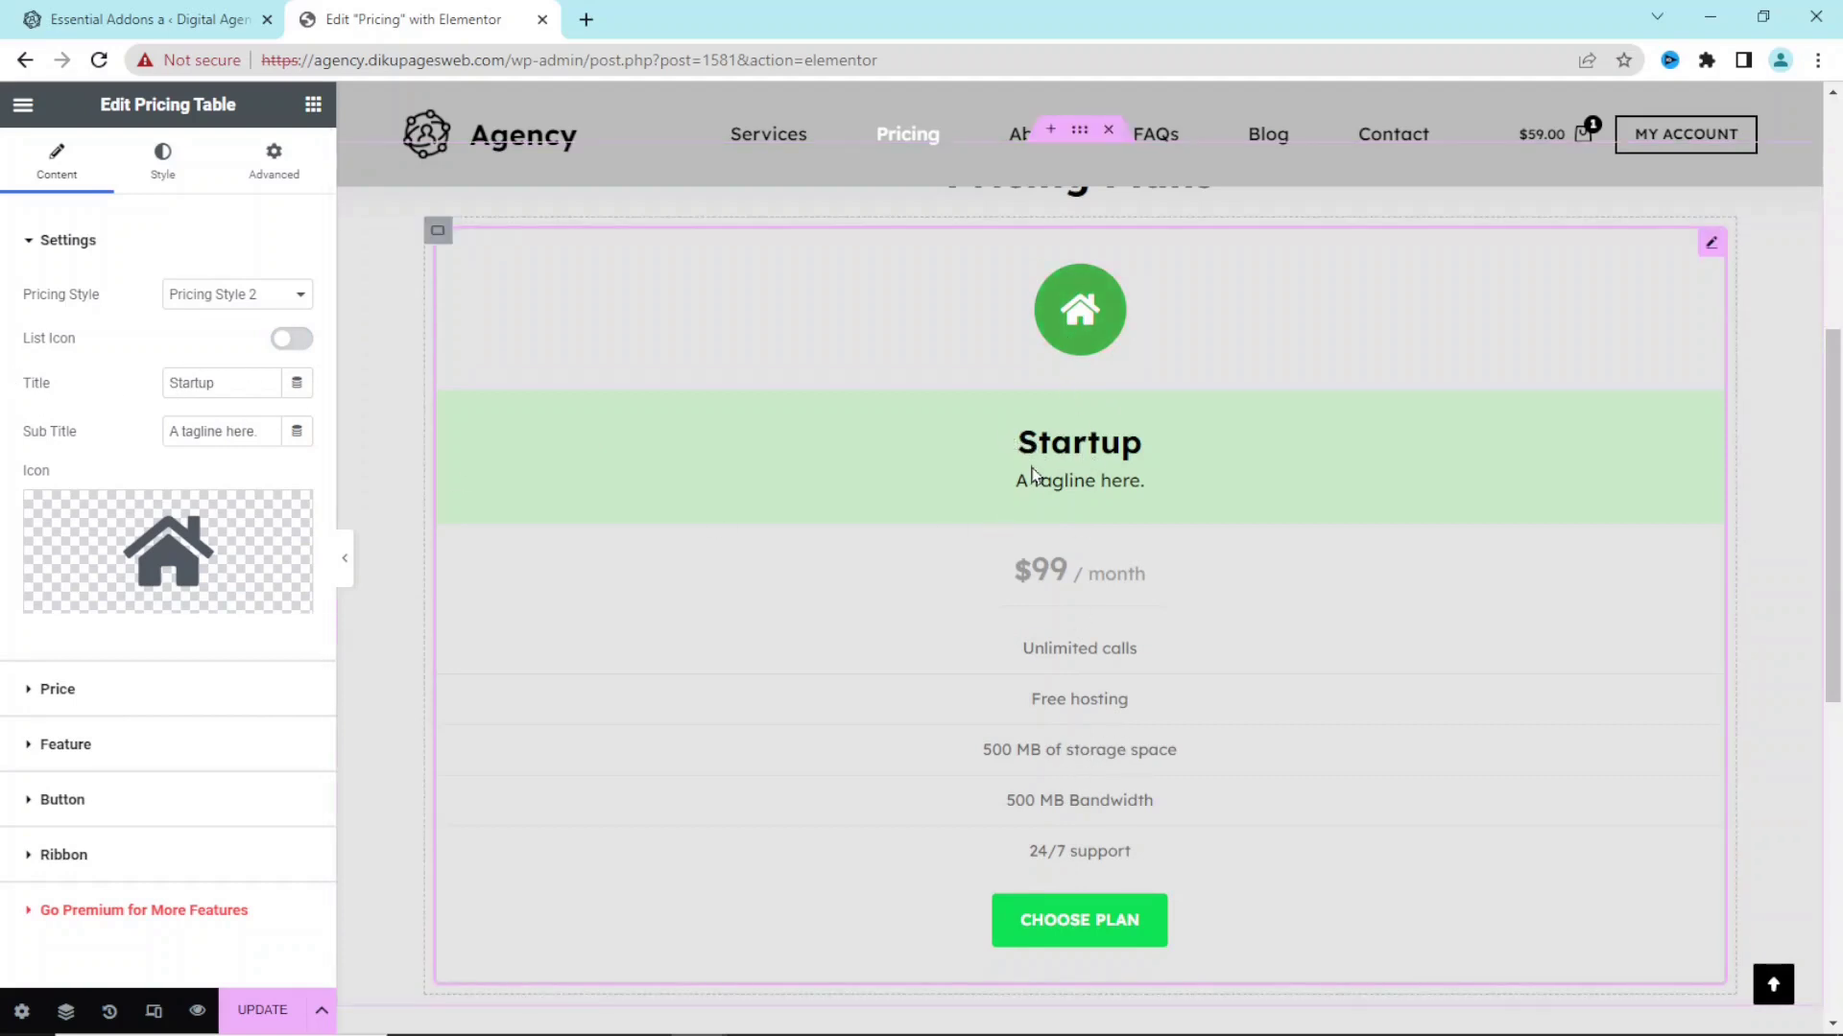
- Change the table title to 'Starter' and the subtitle to '10 posts per month.'
{"action": "left_click_drag", "start_coordinate": [1025, 451], "coordinate": [1020, 414]}
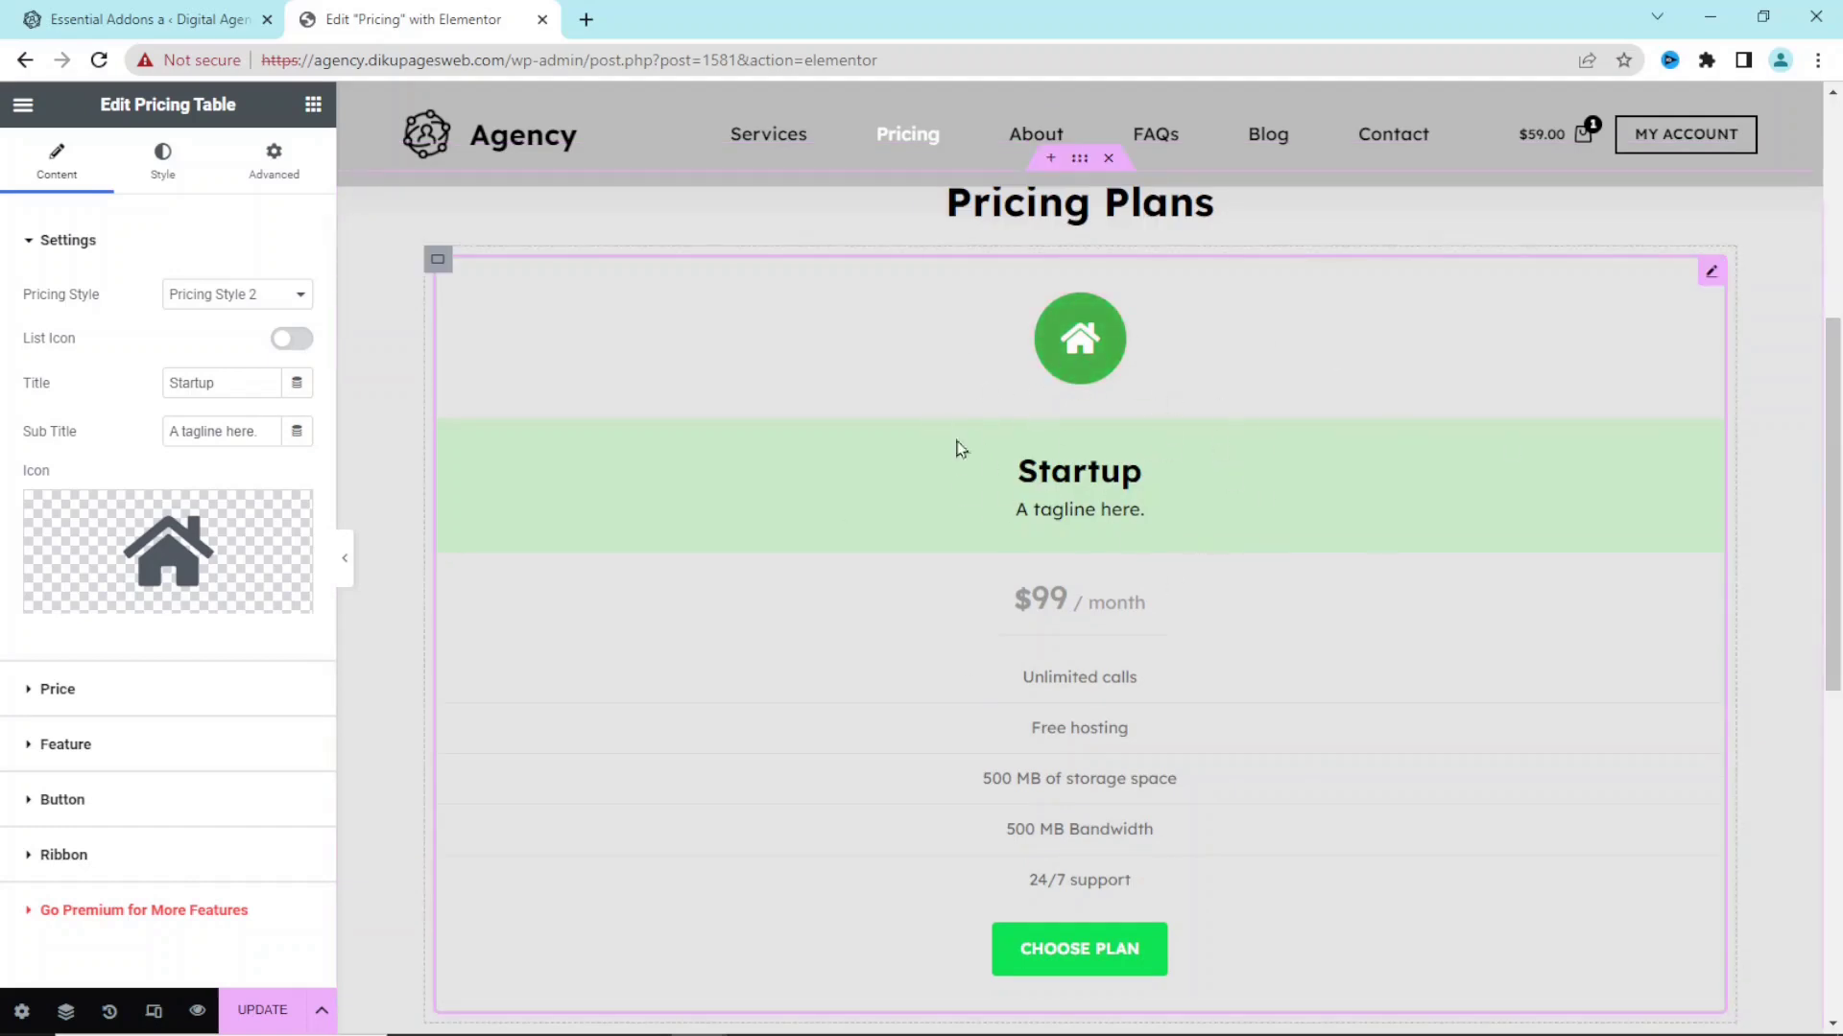
{"action": "left_click", "coordinate": [255, 377]}
{"action": "key", "text": "BackSpace"}
{"action": "key", "text": "BackSpace"}
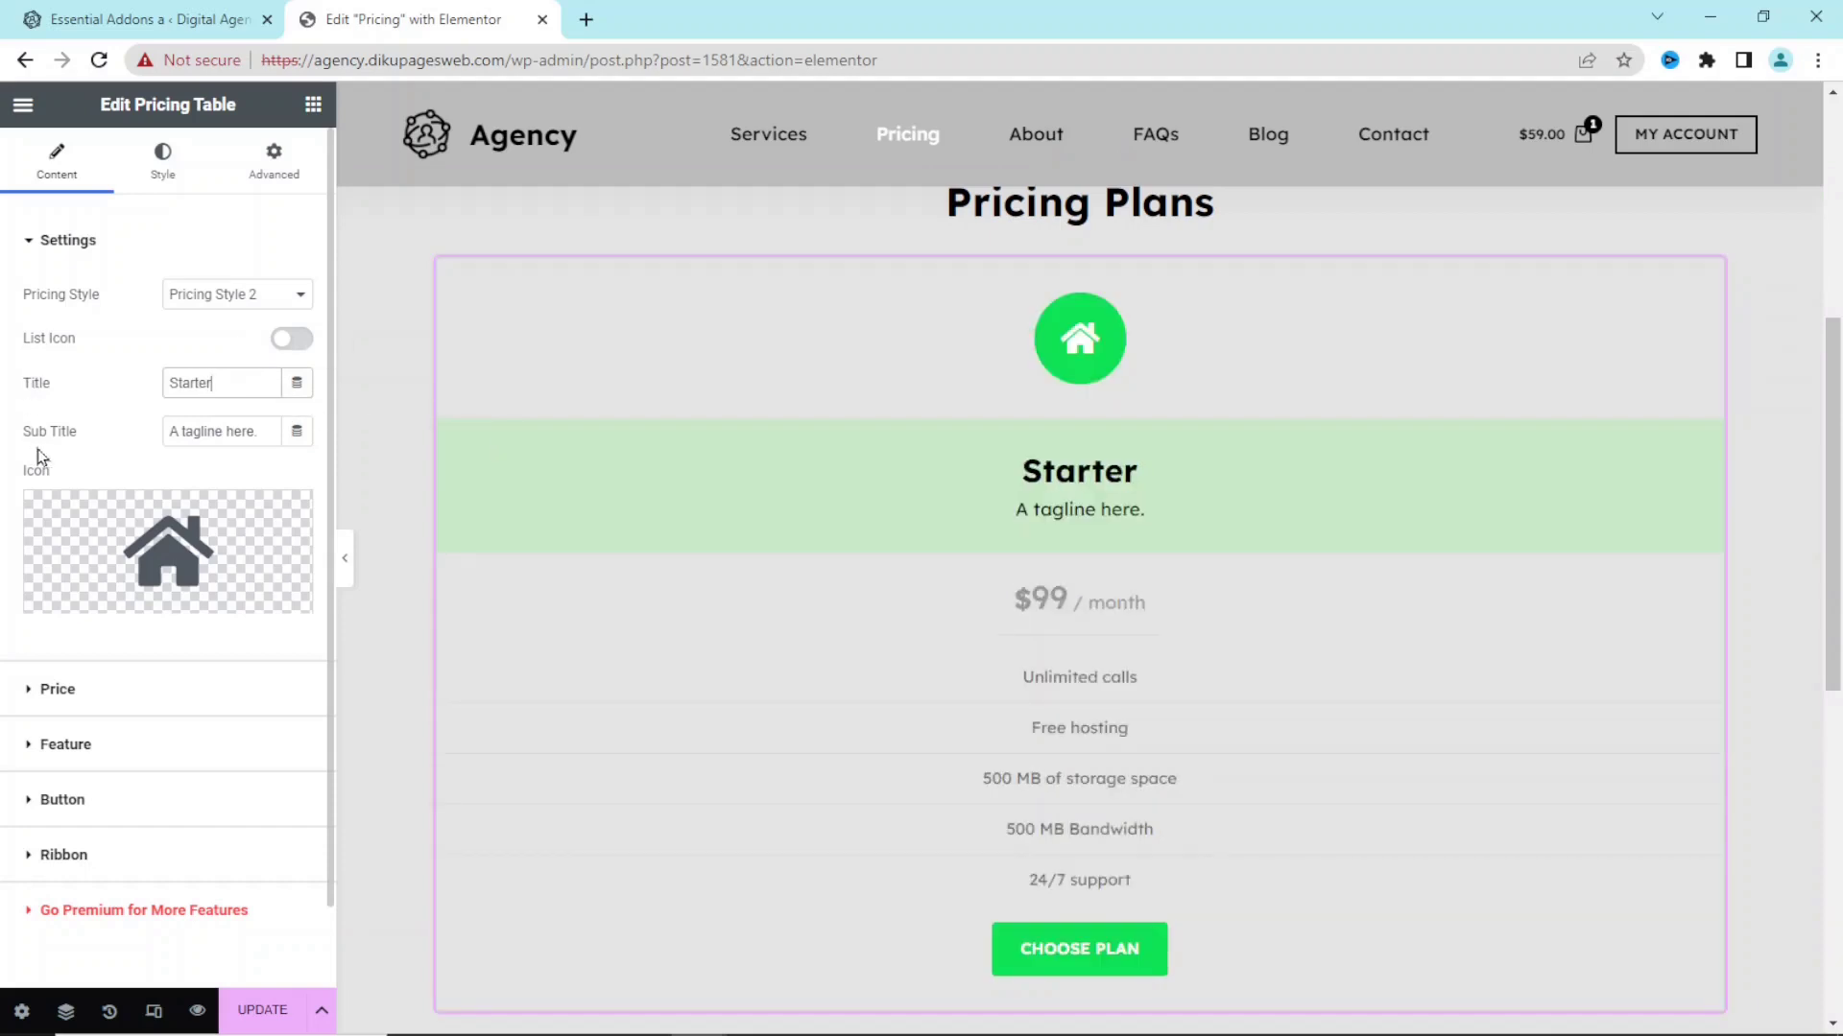
{"action": "left_click_drag", "start_coordinate": [259, 429], "coordinate": [144, 443]}
{"action": "key", "text": "BackSpace"}
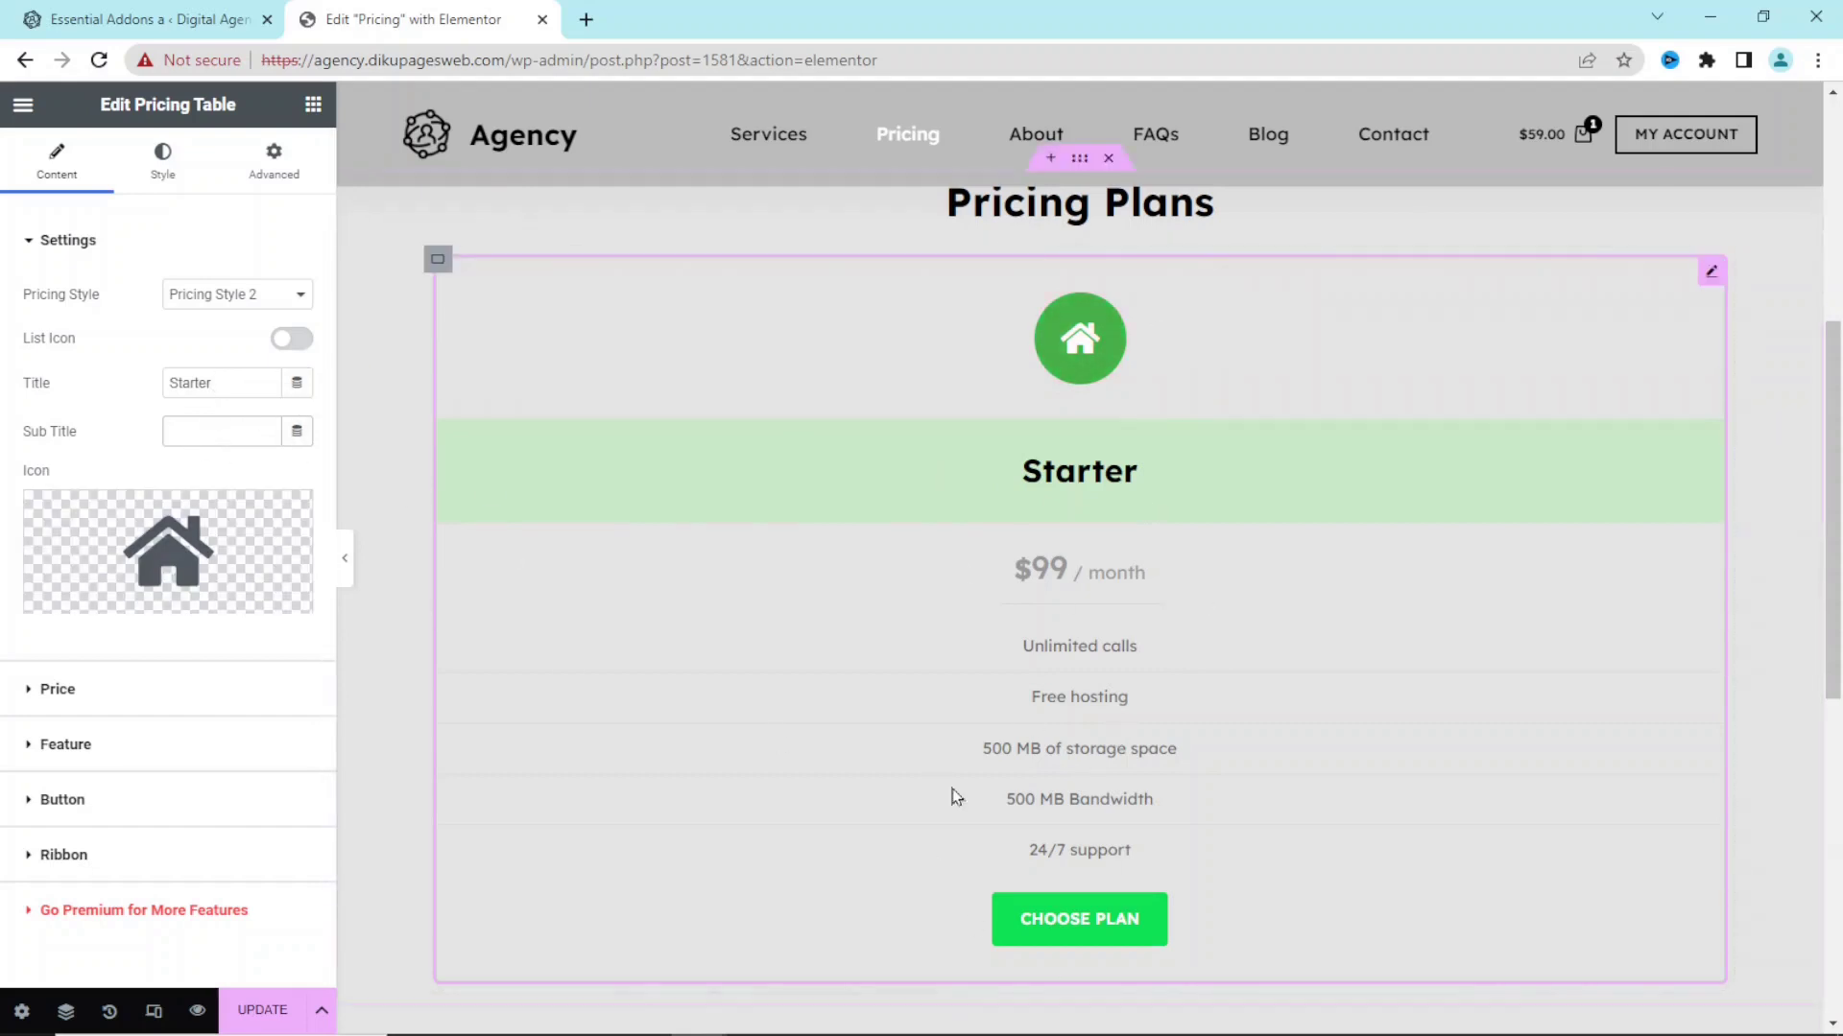
{"action": "type", "text": "10 posts per month."}
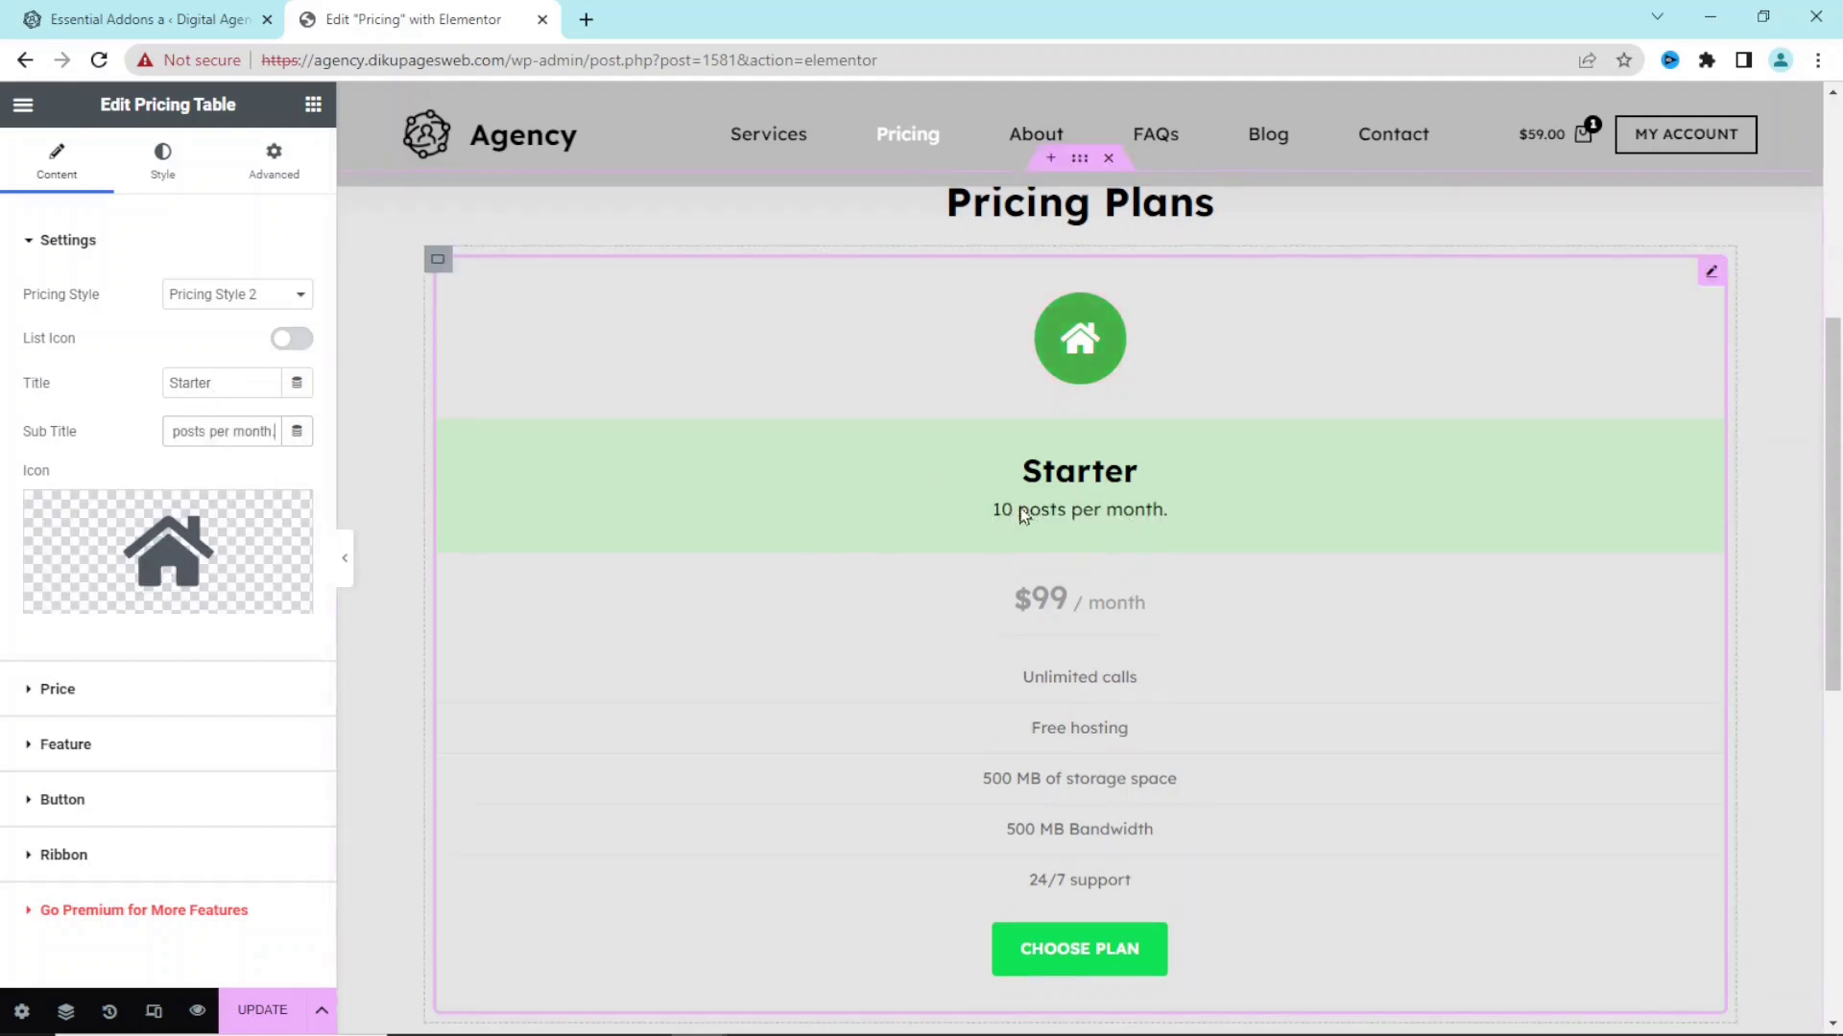
{"action": "mouse_move", "coordinate": [201, 504]}
- Replace the house icon with the check-circle icon, found by searching 'check' in the Icon Library
{"action": "left_click", "coordinate": [146, 534]}
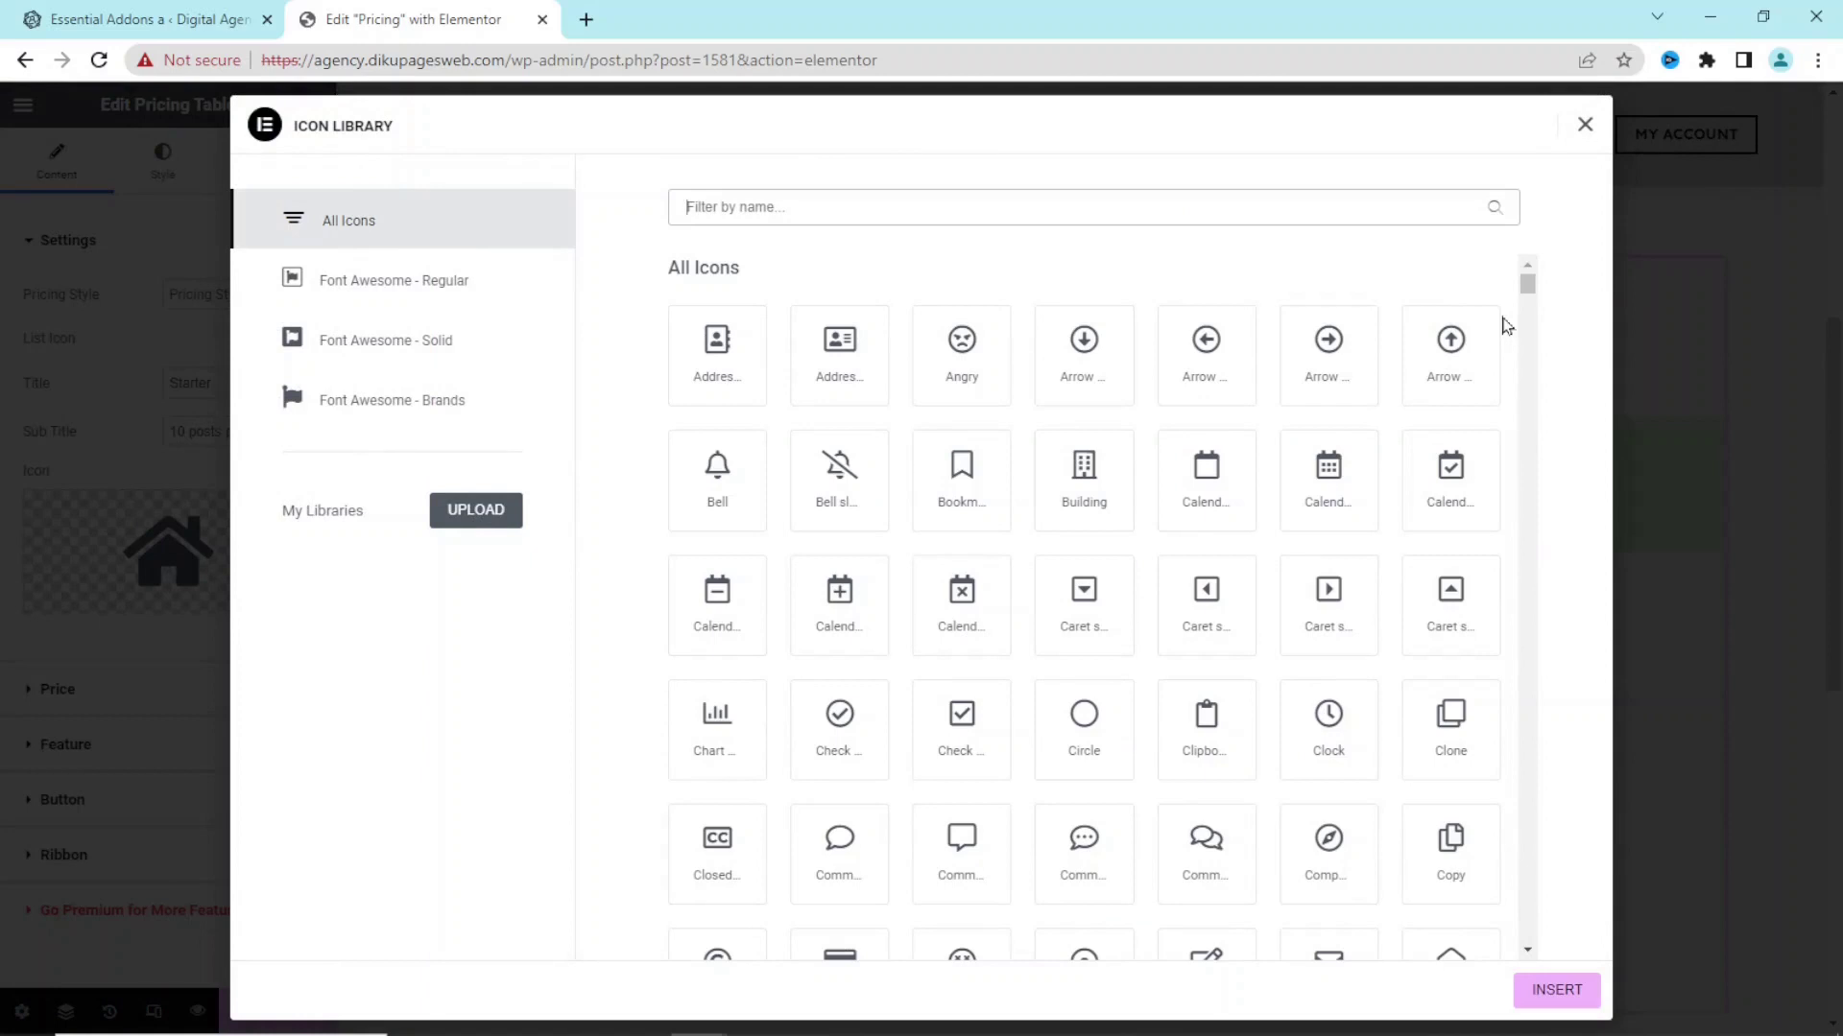
{"action": "type", "text": "check"}
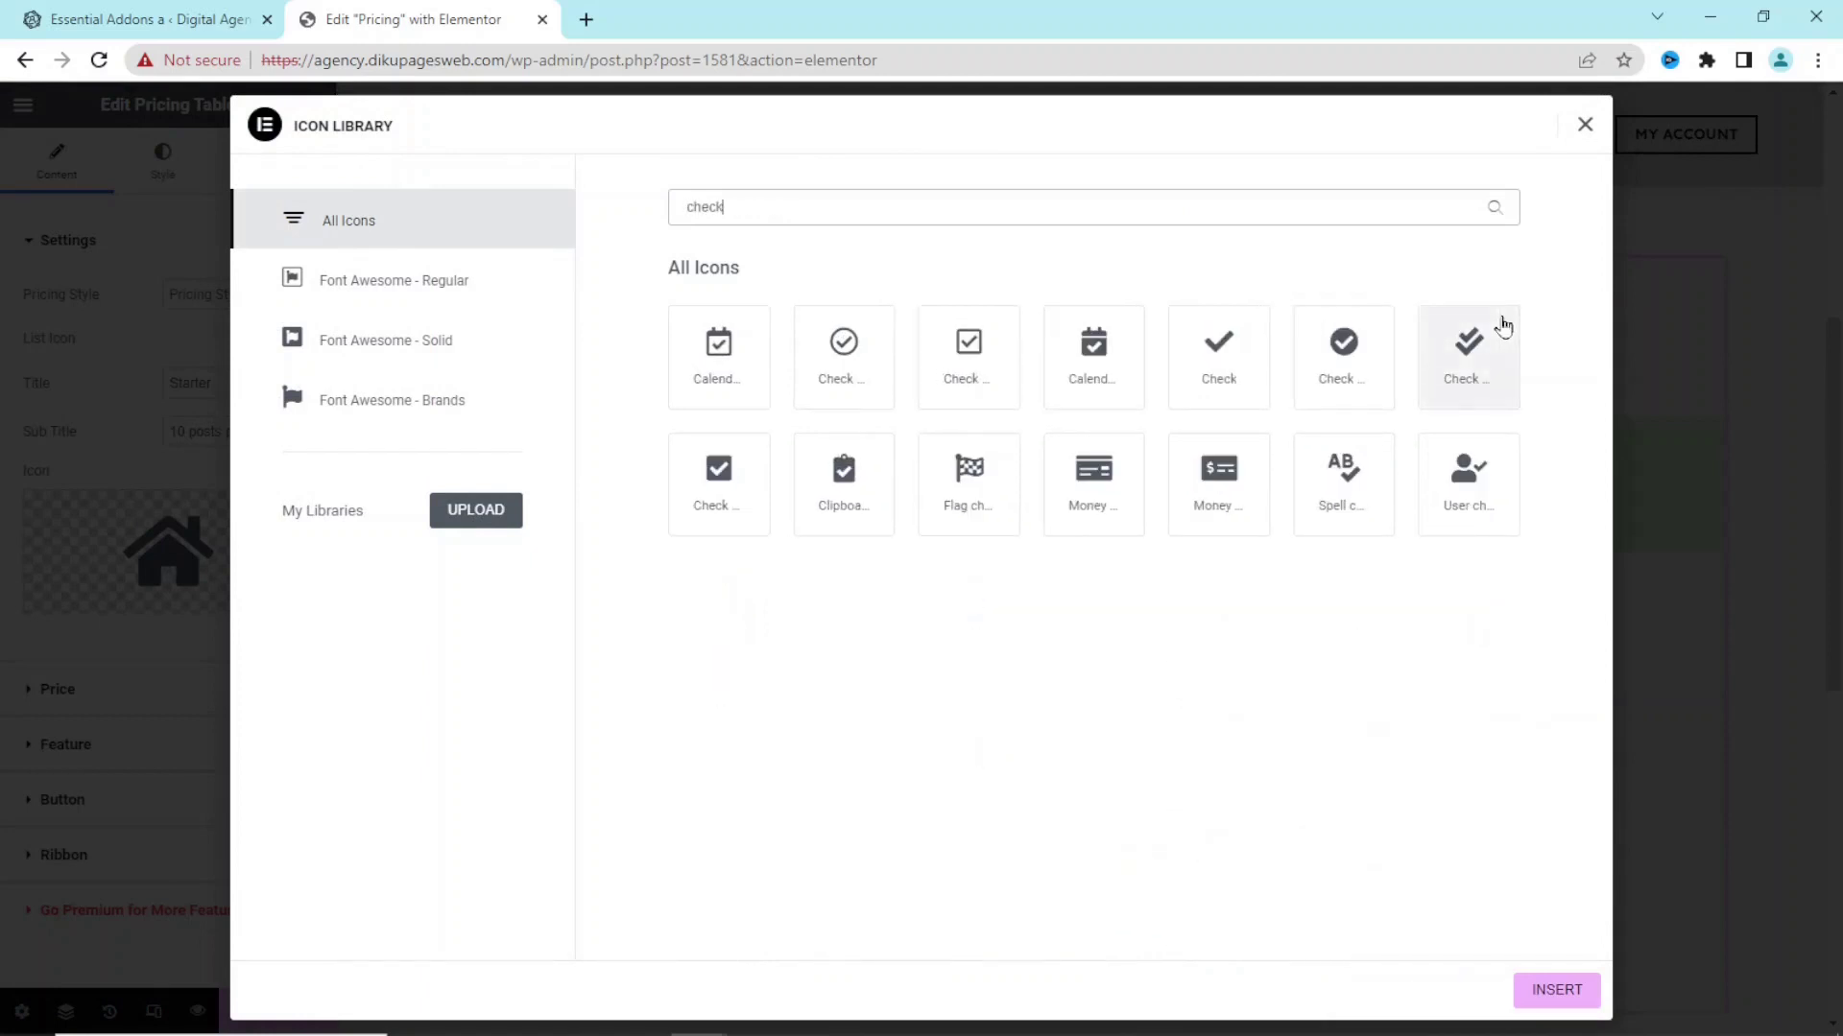
{"action": "left_click", "coordinate": [1364, 371]}
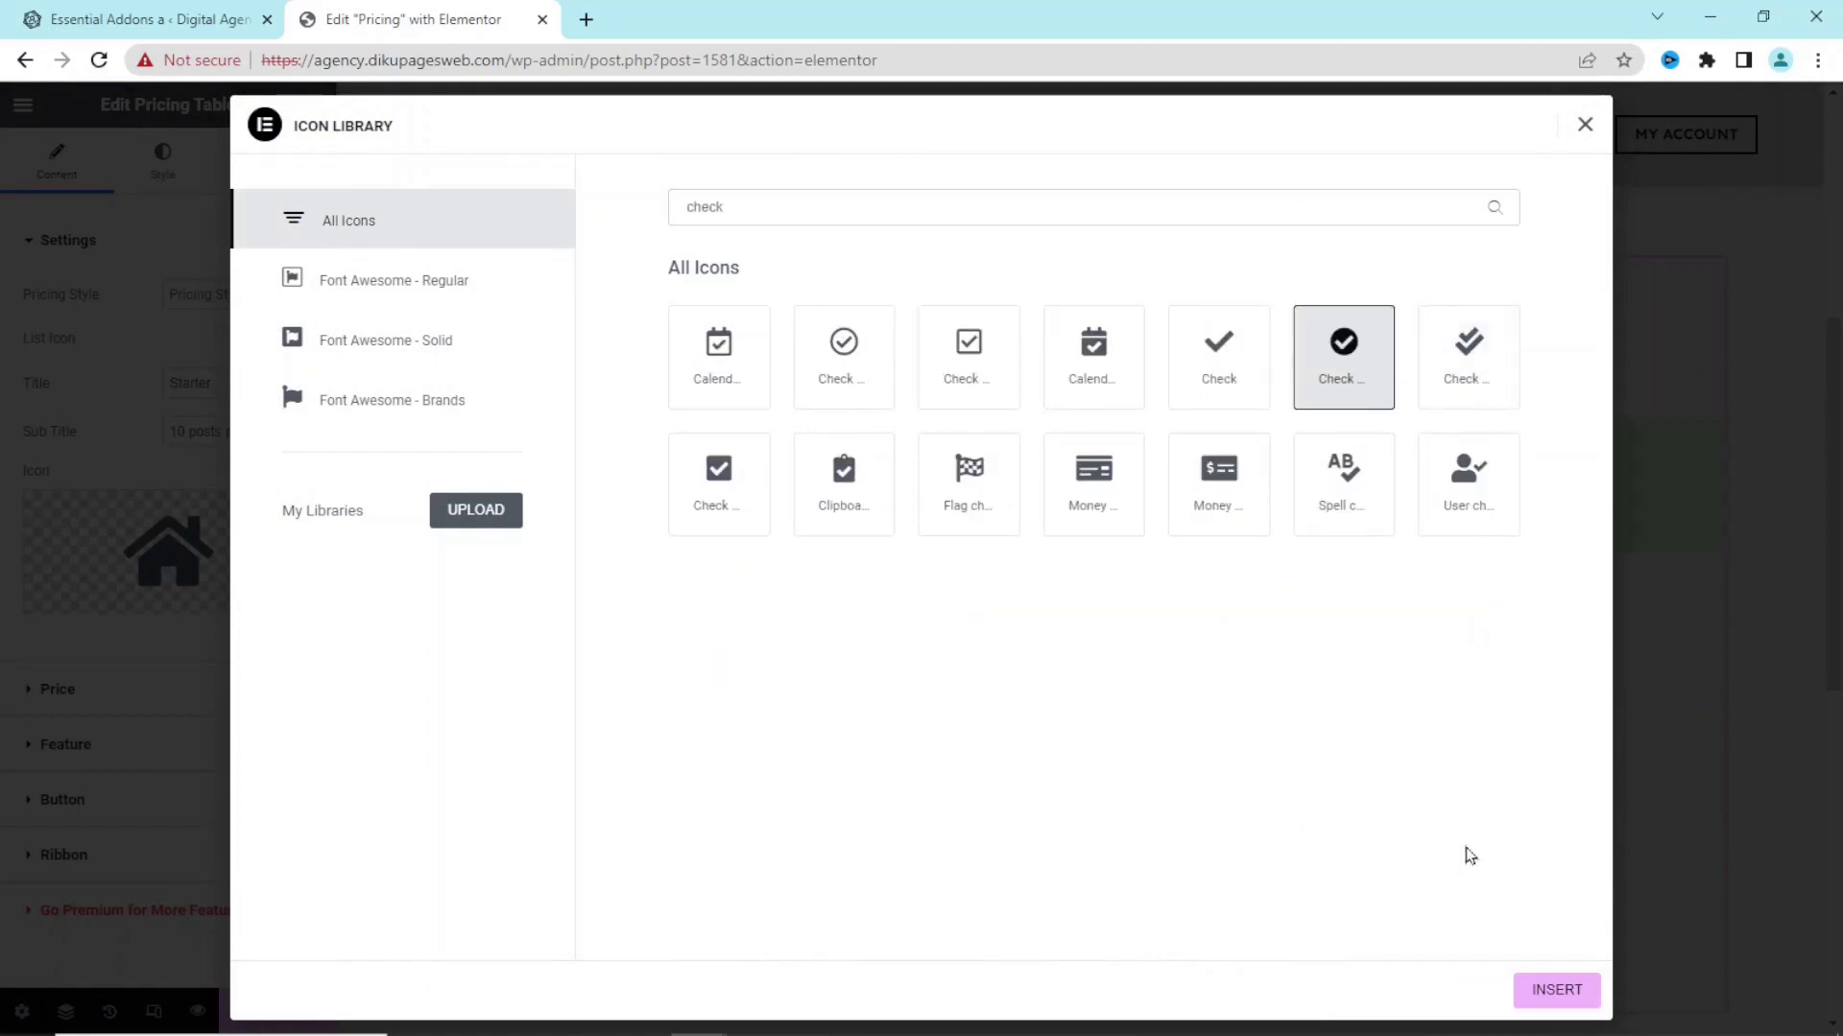
{"action": "left_click", "coordinate": [1568, 1004]}
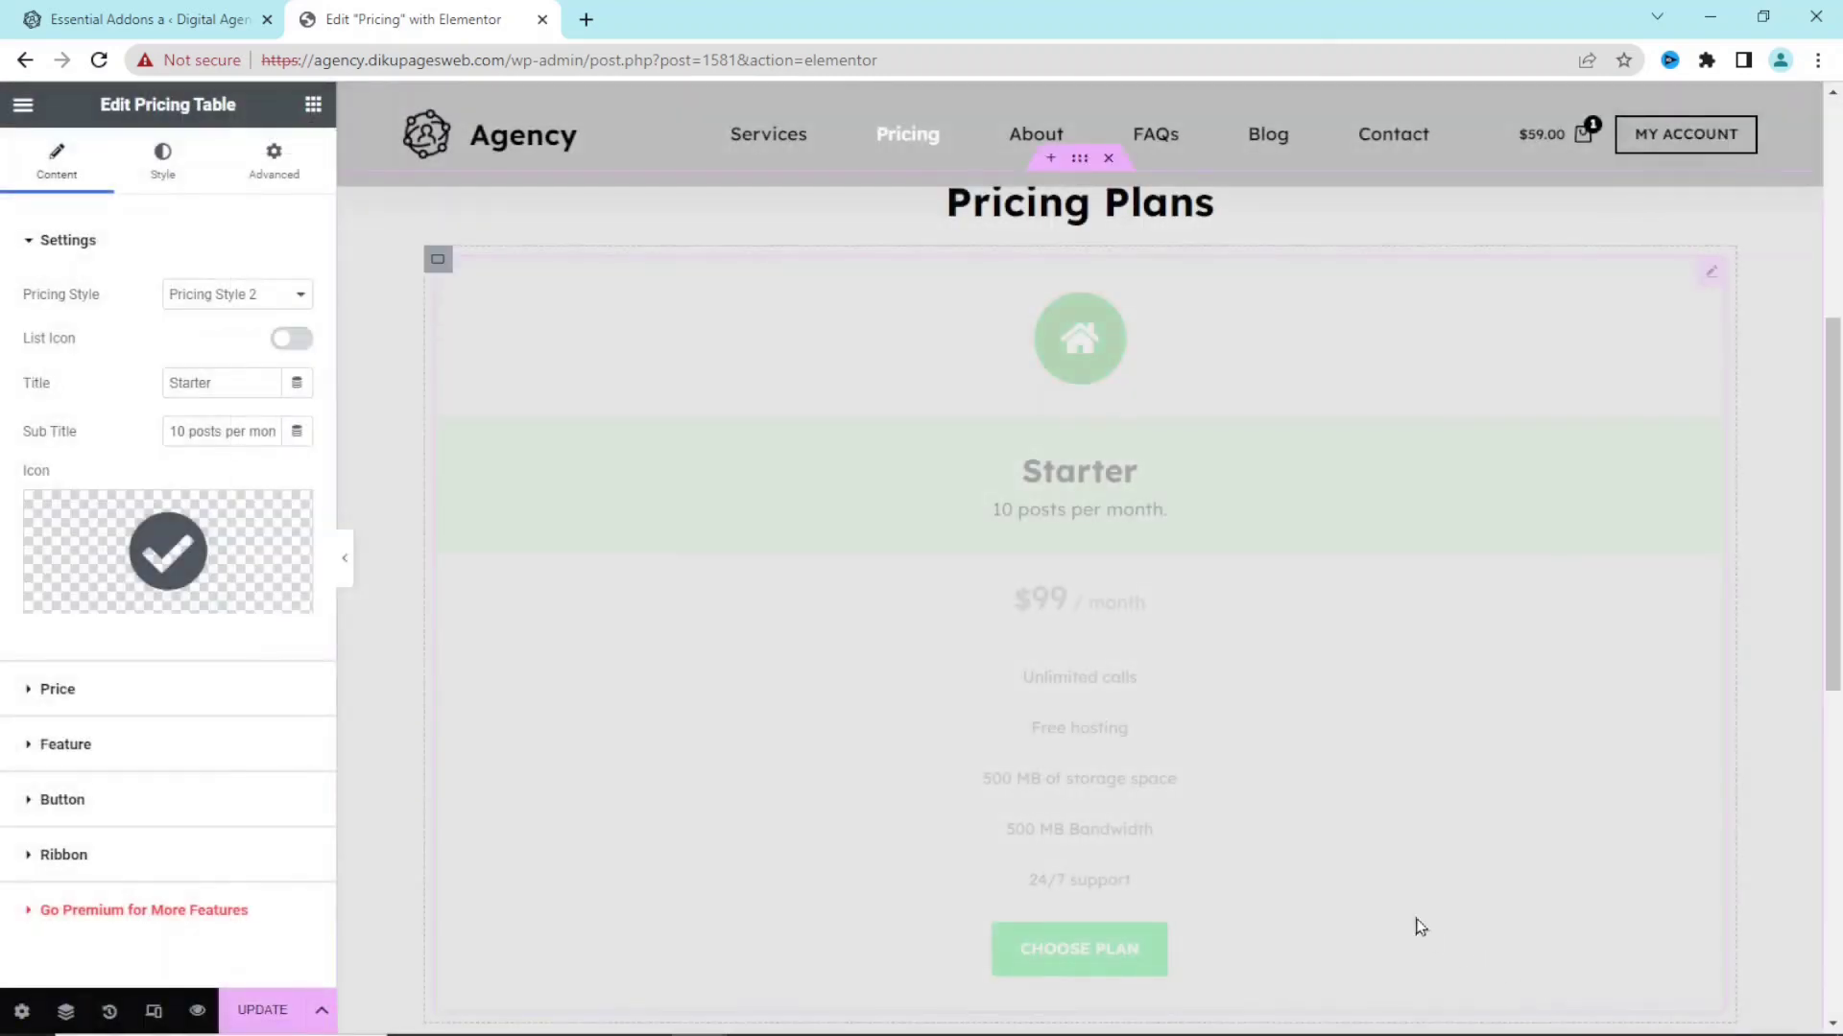
- Change the price from 99 to 59, leaving On Sale off and the currency placed left
{"action": "left_click", "coordinate": [50, 693]}
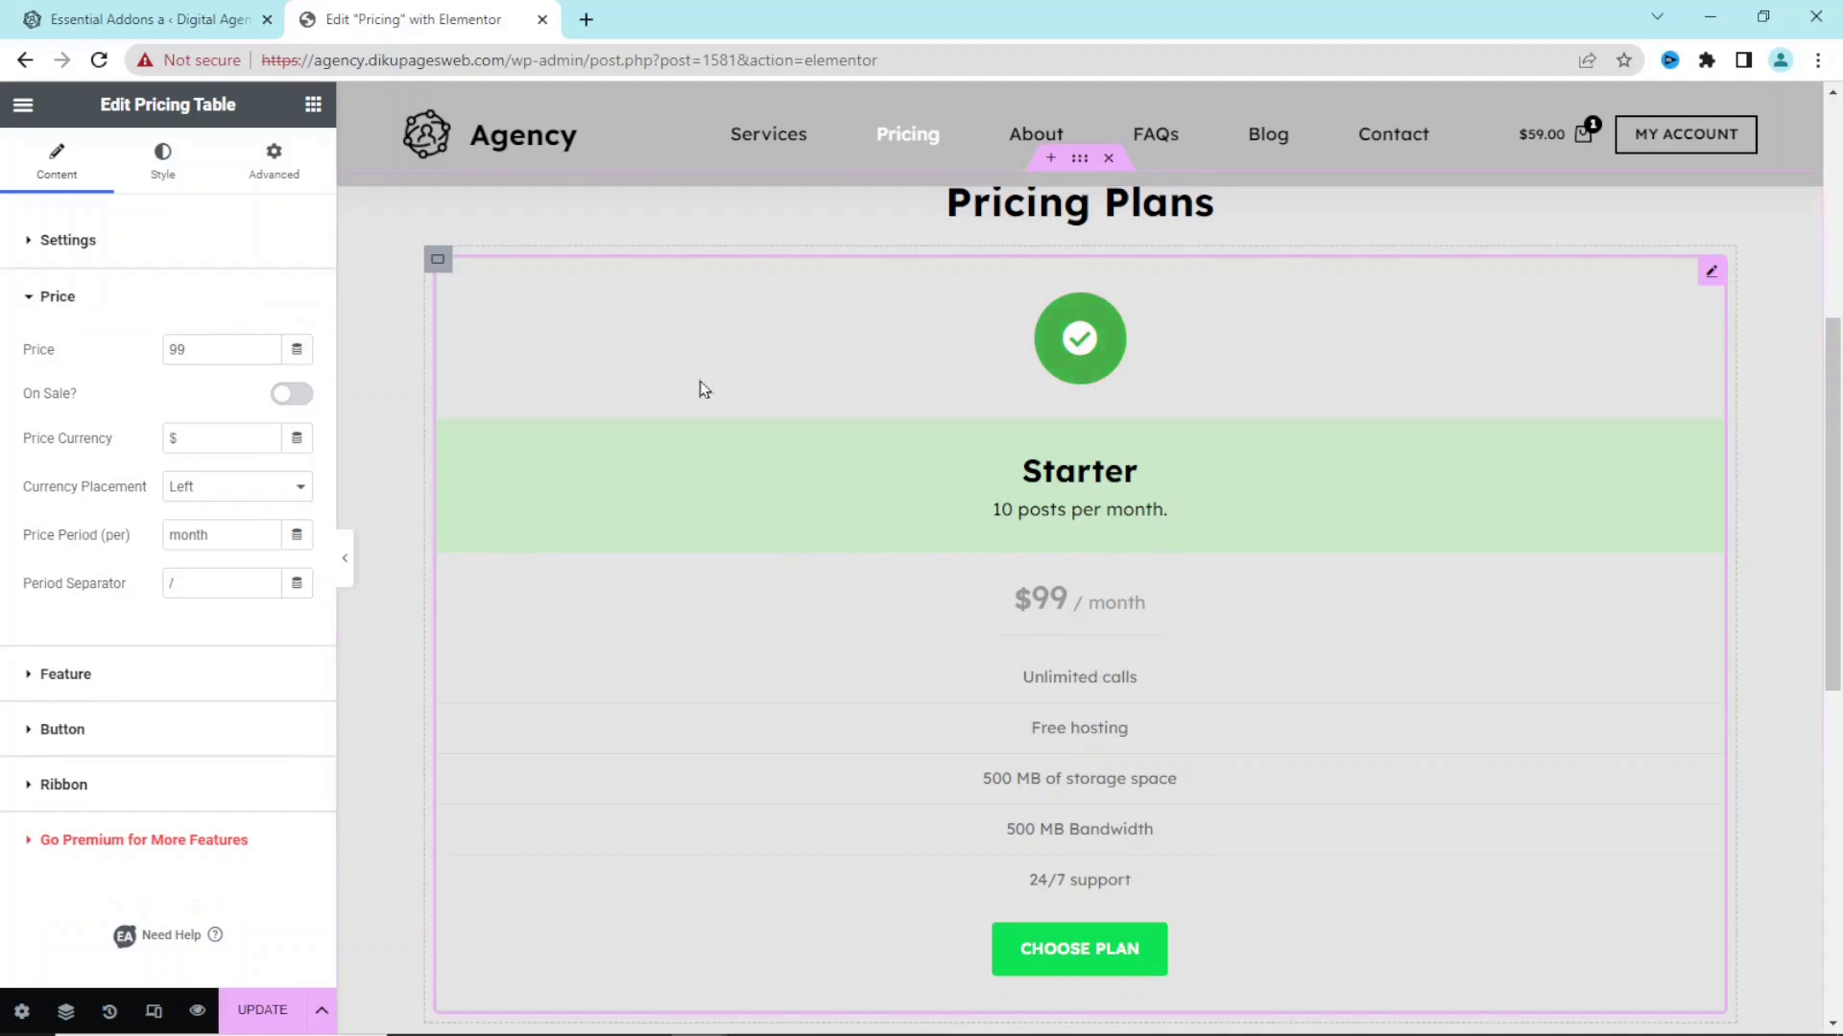
{"action": "left_click_drag", "start_coordinate": [243, 348], "coordinate": [26, 343]}
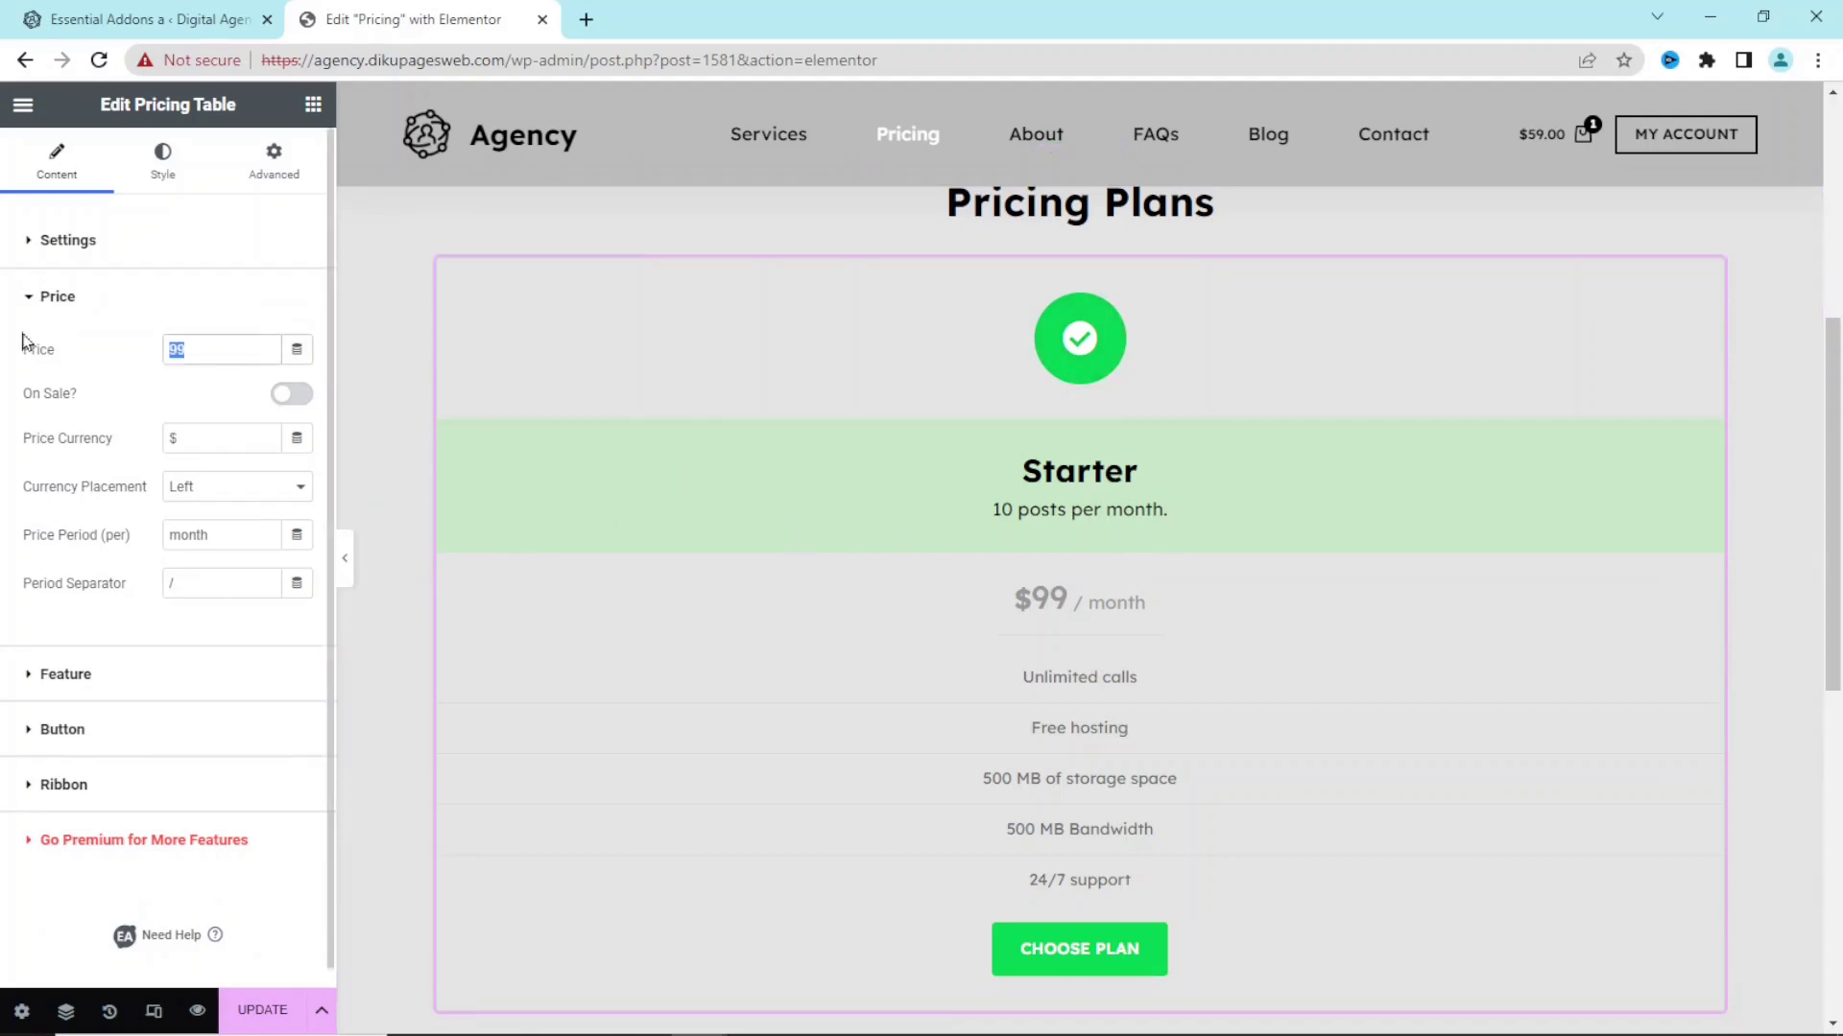
{"action": "type", "text": "59"}
{"action": "left_click", "coordinate": [299, 395]}
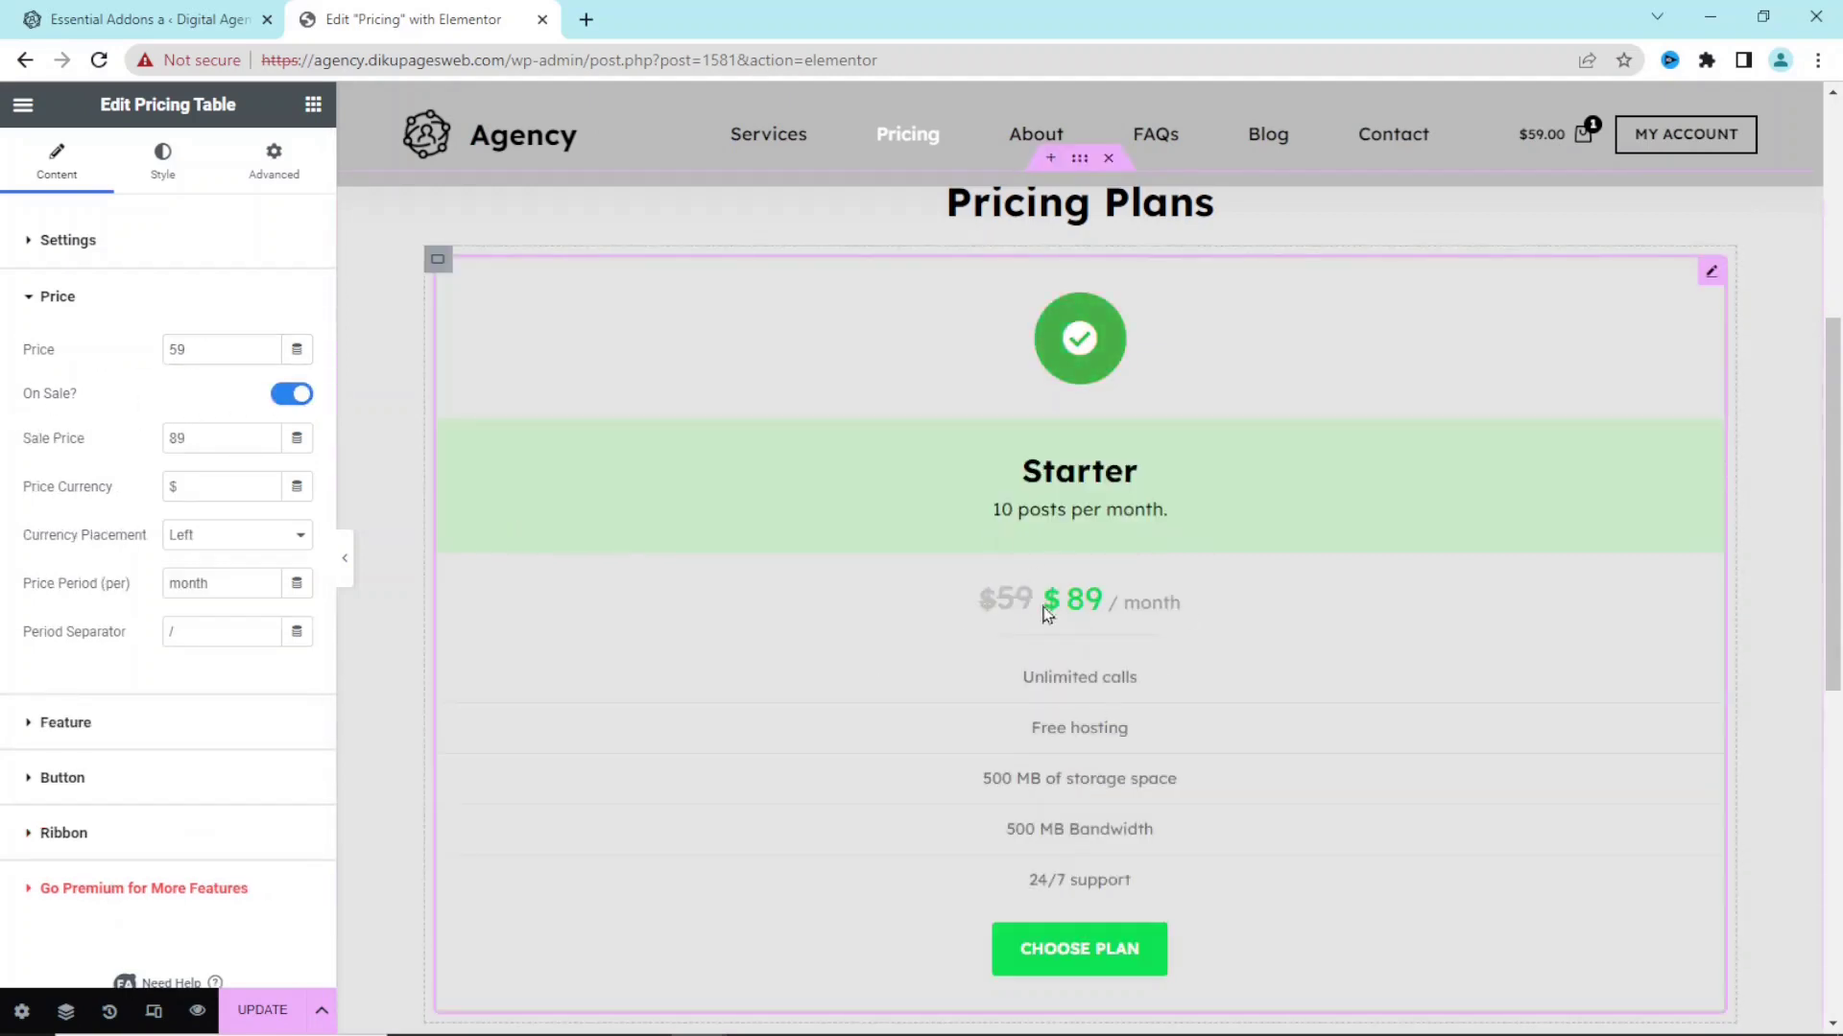
{"action": "left_click_drag", "start_coordinate": [228, 431], "coordinate": [120, 442]}
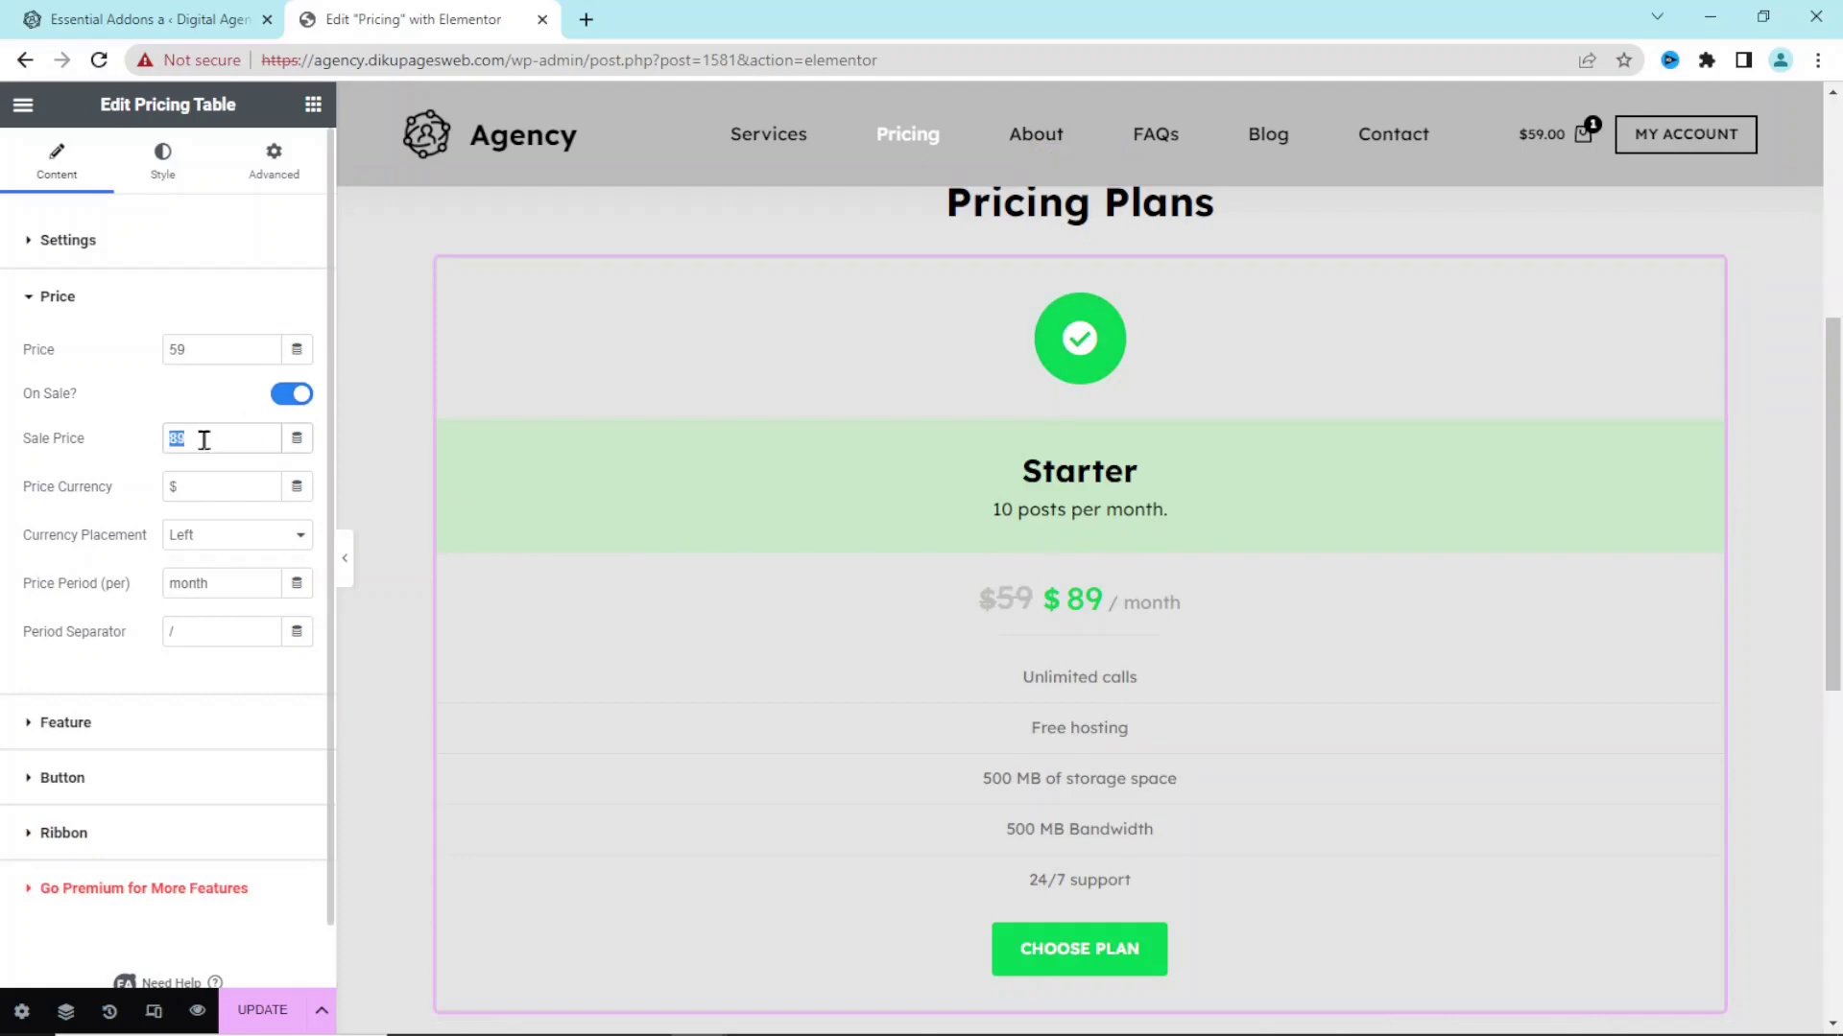
{"action": "left_click", "coordinate": [281, 397]}
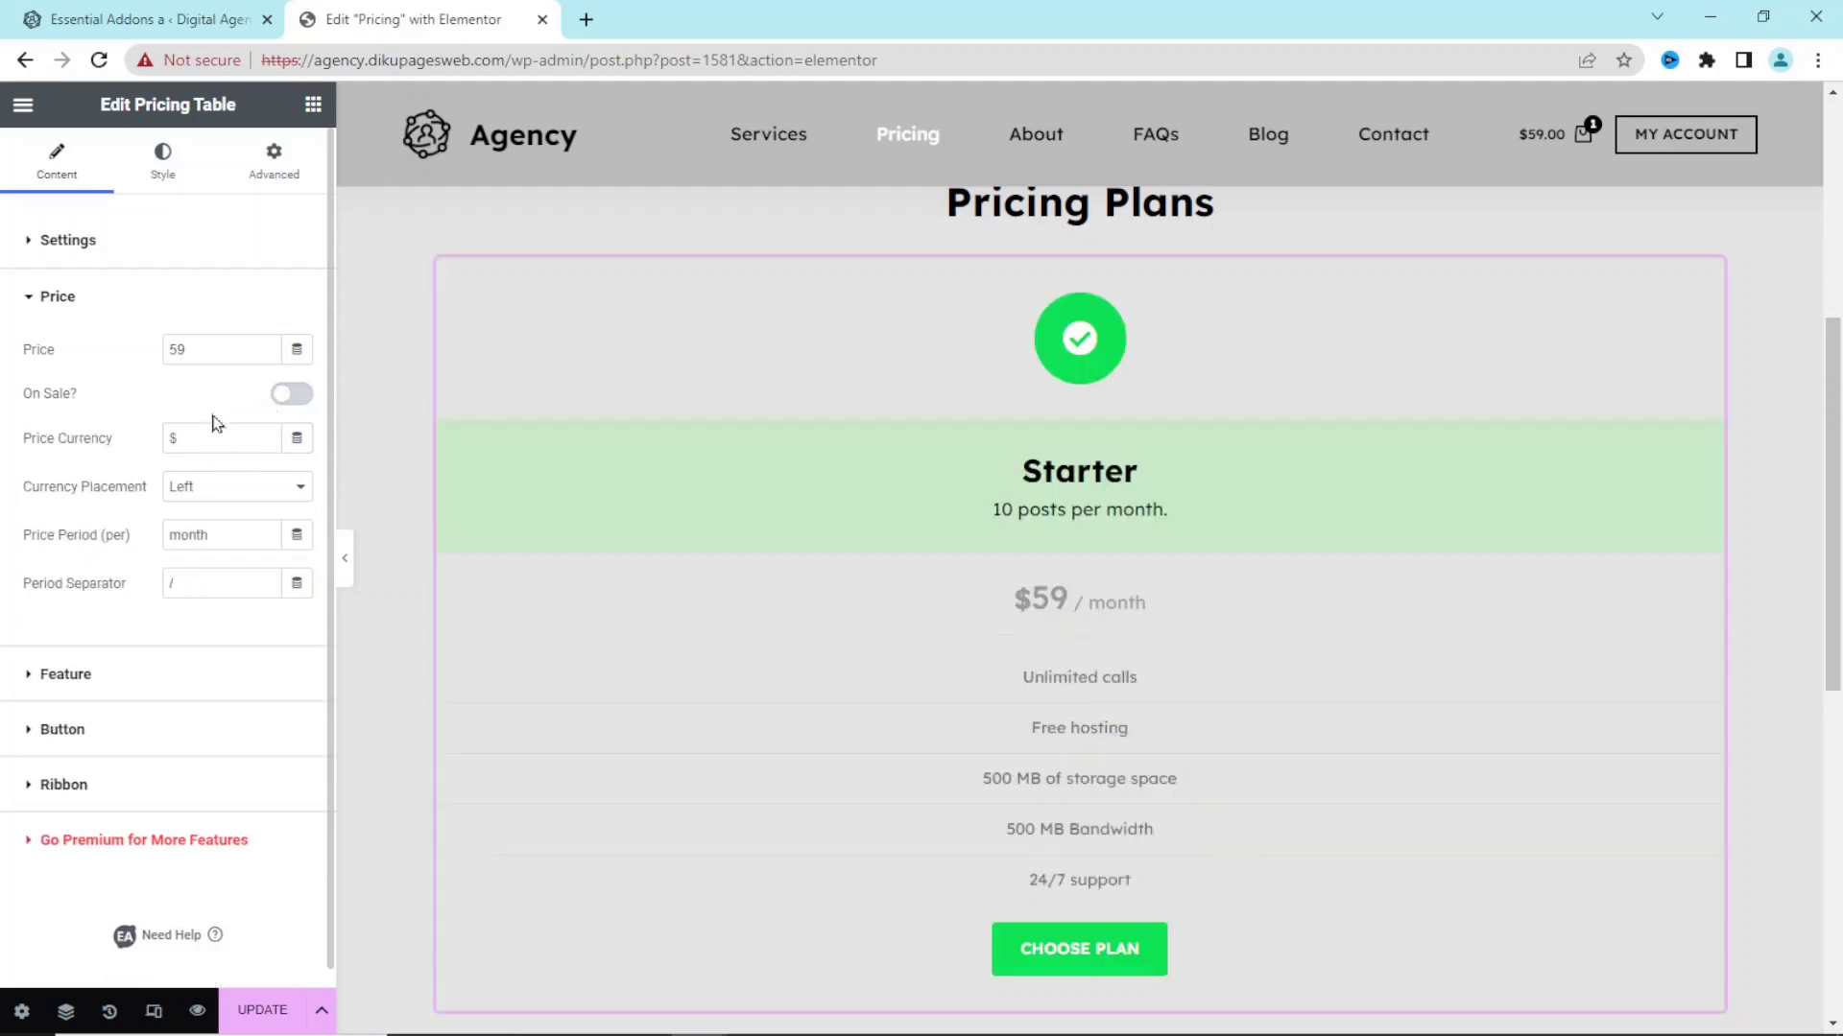
{"action": "left_click_drag", "start_coordinate": [207, 435], "coordinate": [149, 450]}
{"action": "left_click", "coordinate": [235, 493]}
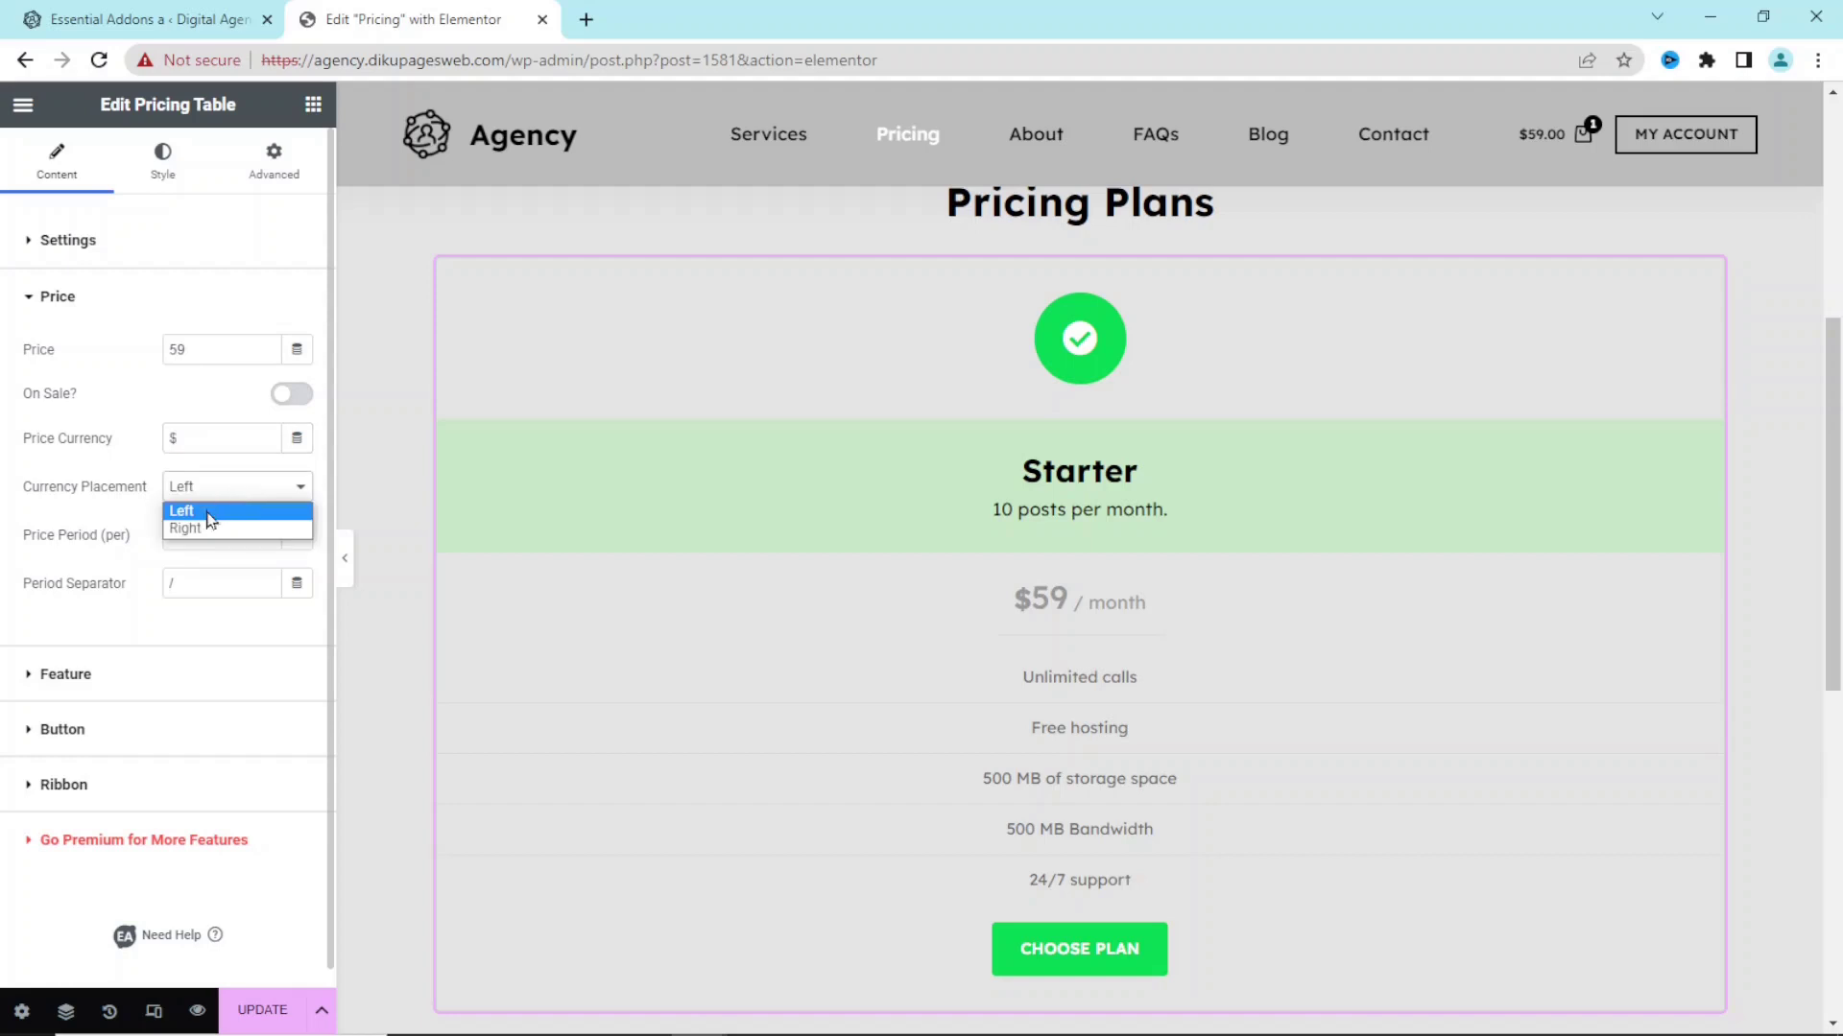
{"action": "left_click", "coordinate": [213, 500]}
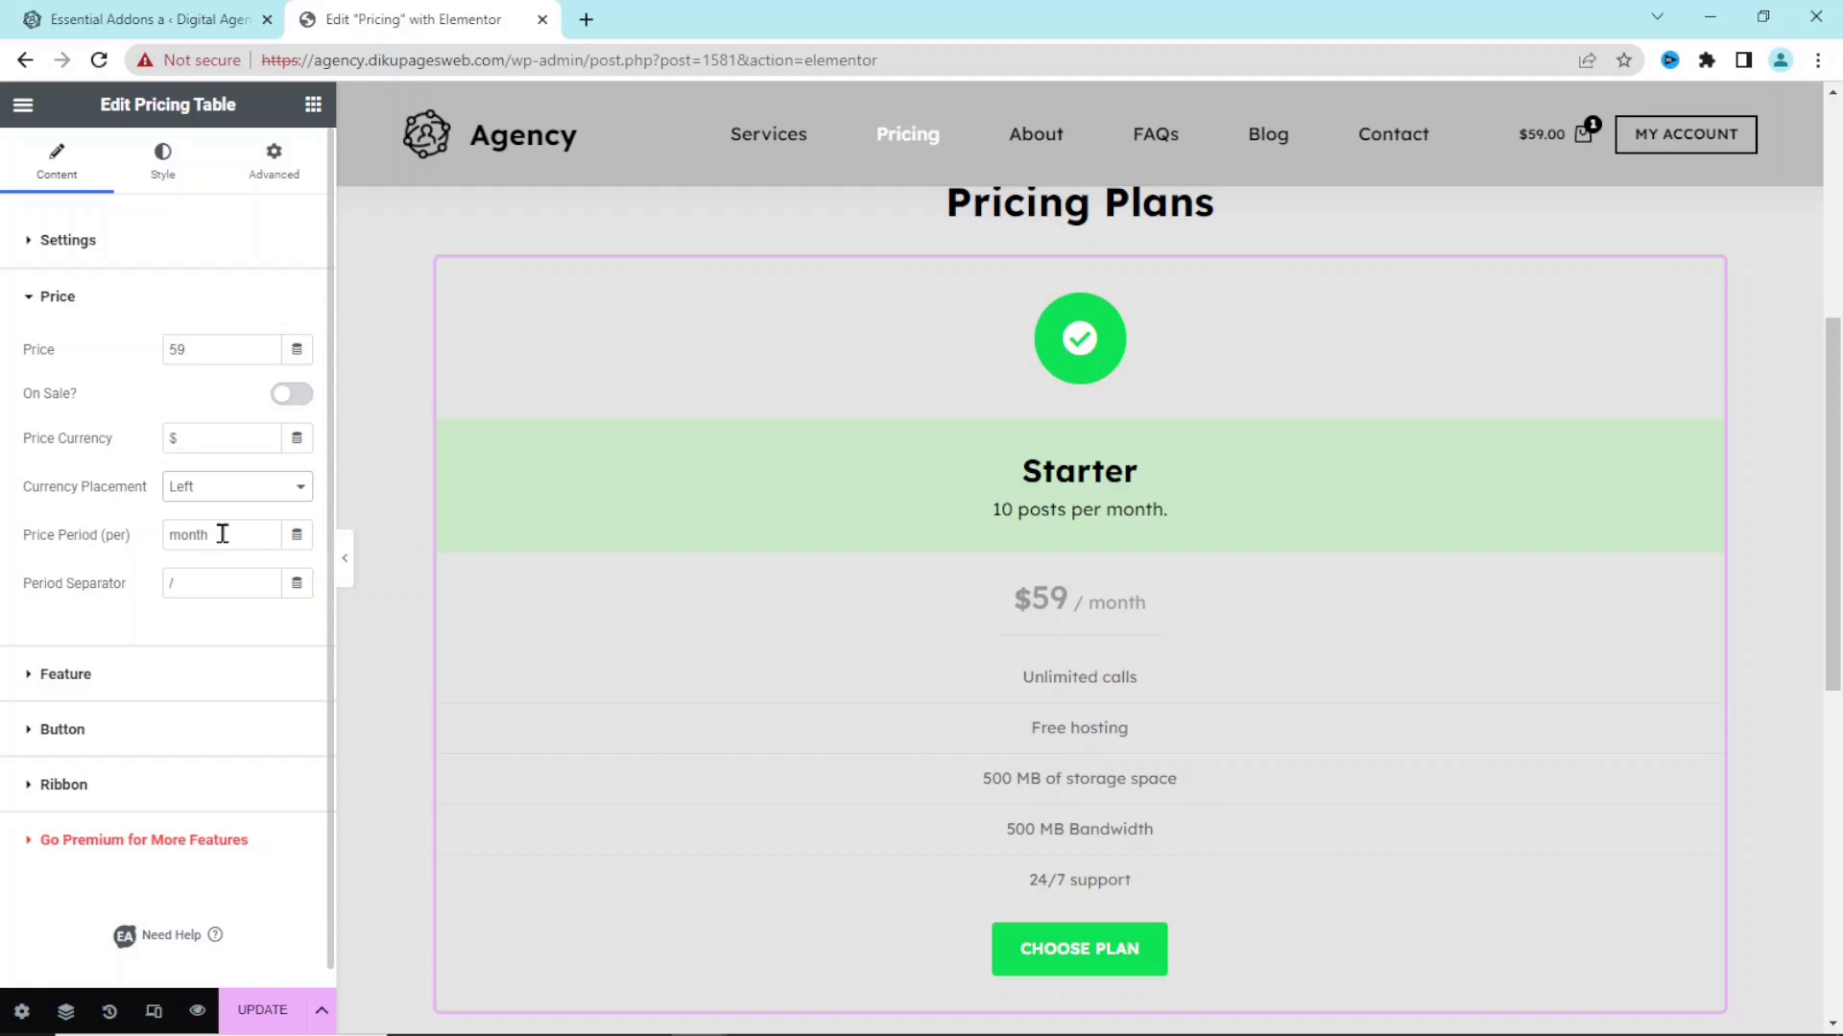
{"action": "left_click_drag", "start_coordinate": [241, 534], "coordinate": [92, 535]}
{"action": "left_click_drag", "start_coordinate": [213, 582], "coordinate": [163, 597]}
- Replace the first feature 'Unlimited calls' with 'Posts in your branding'
{"action": "left_click", "coordinate": [65, 675]}
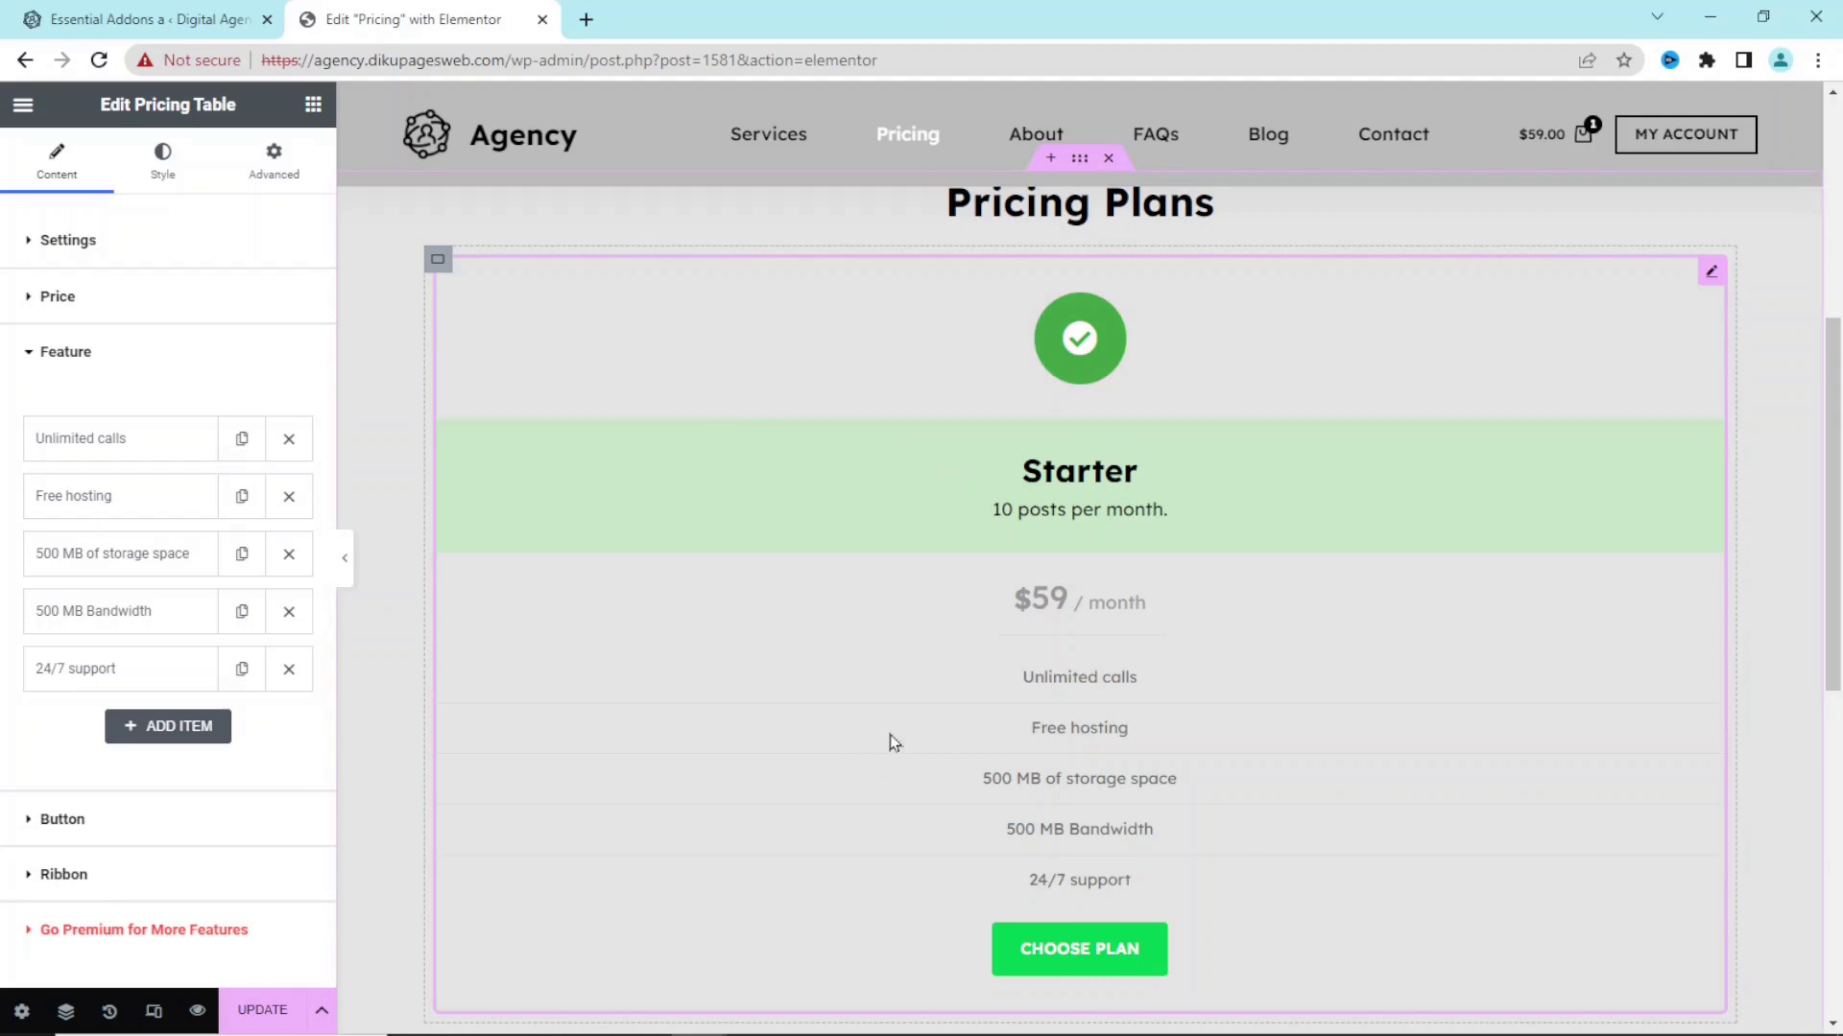
{"action": "left_click", "coordinate": [116, 438]}
{"action": "left_click_drag", "start_coordinate": [204, 520], "coordinate": [39, 523]}
{"action": "type", "text": "Posts in your branding"}
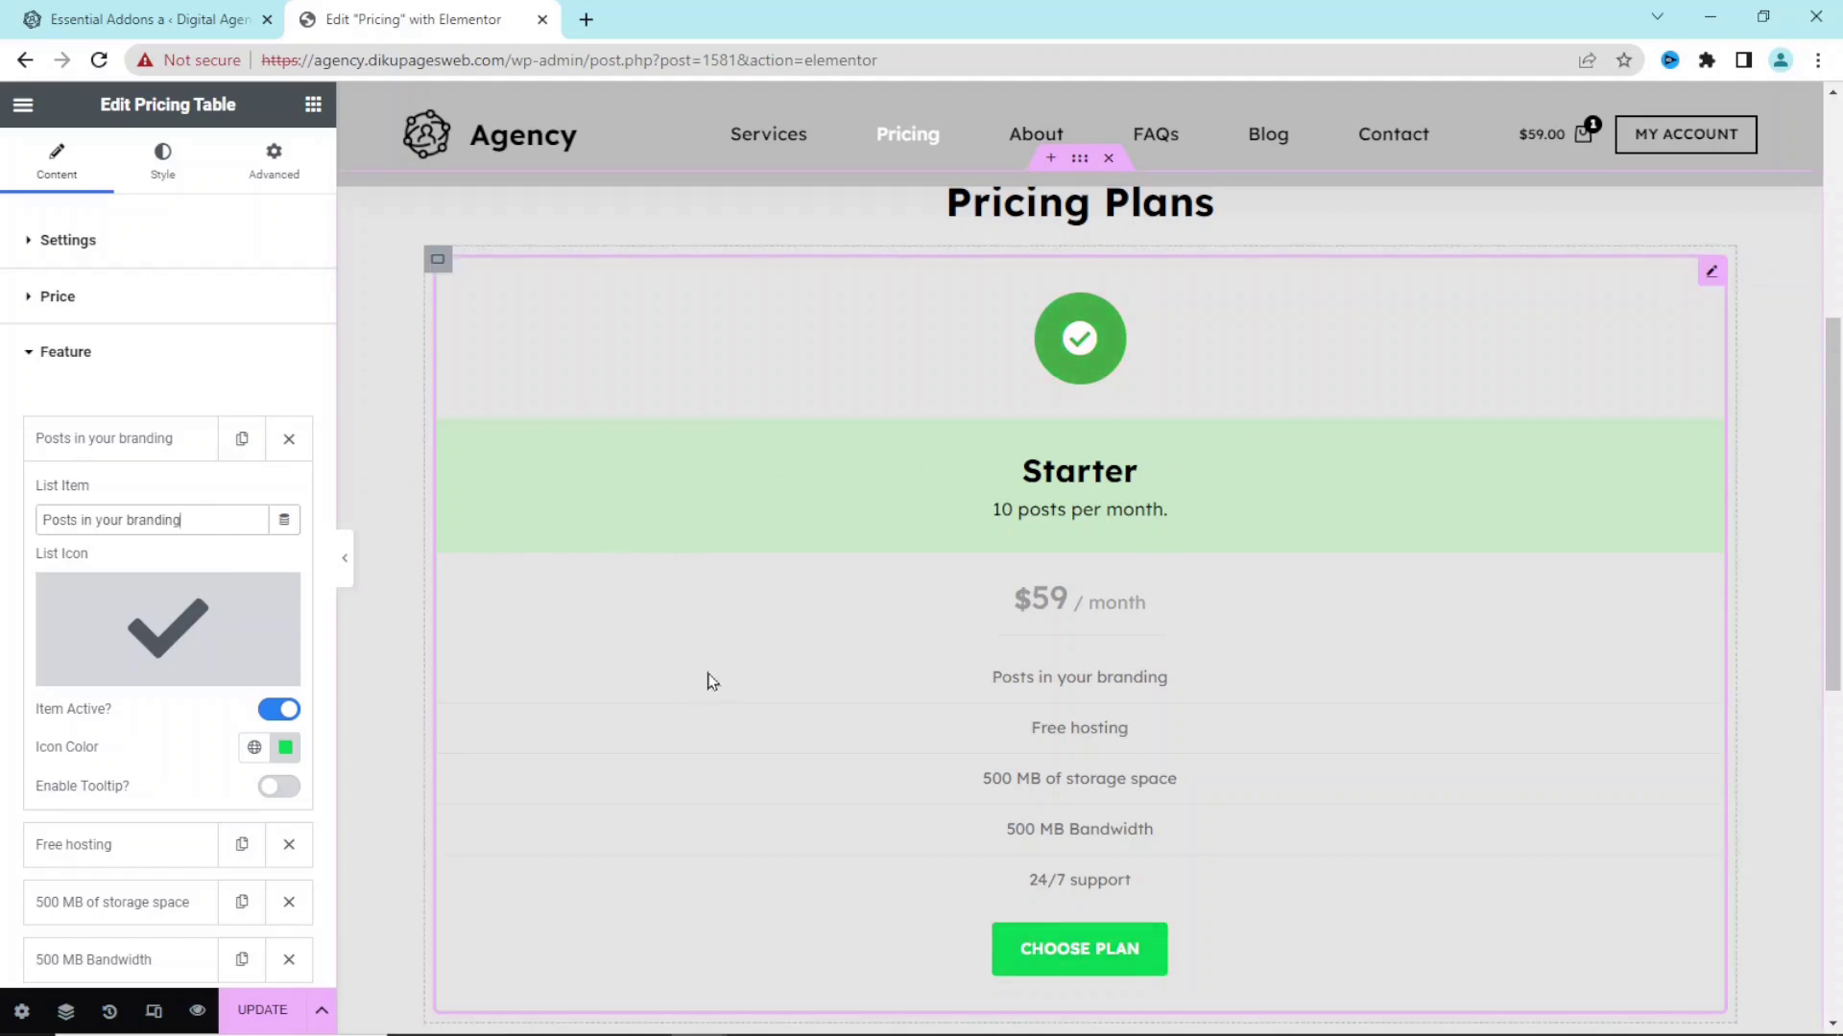
{"action": "left_click", "coordinate": [148, 441]}
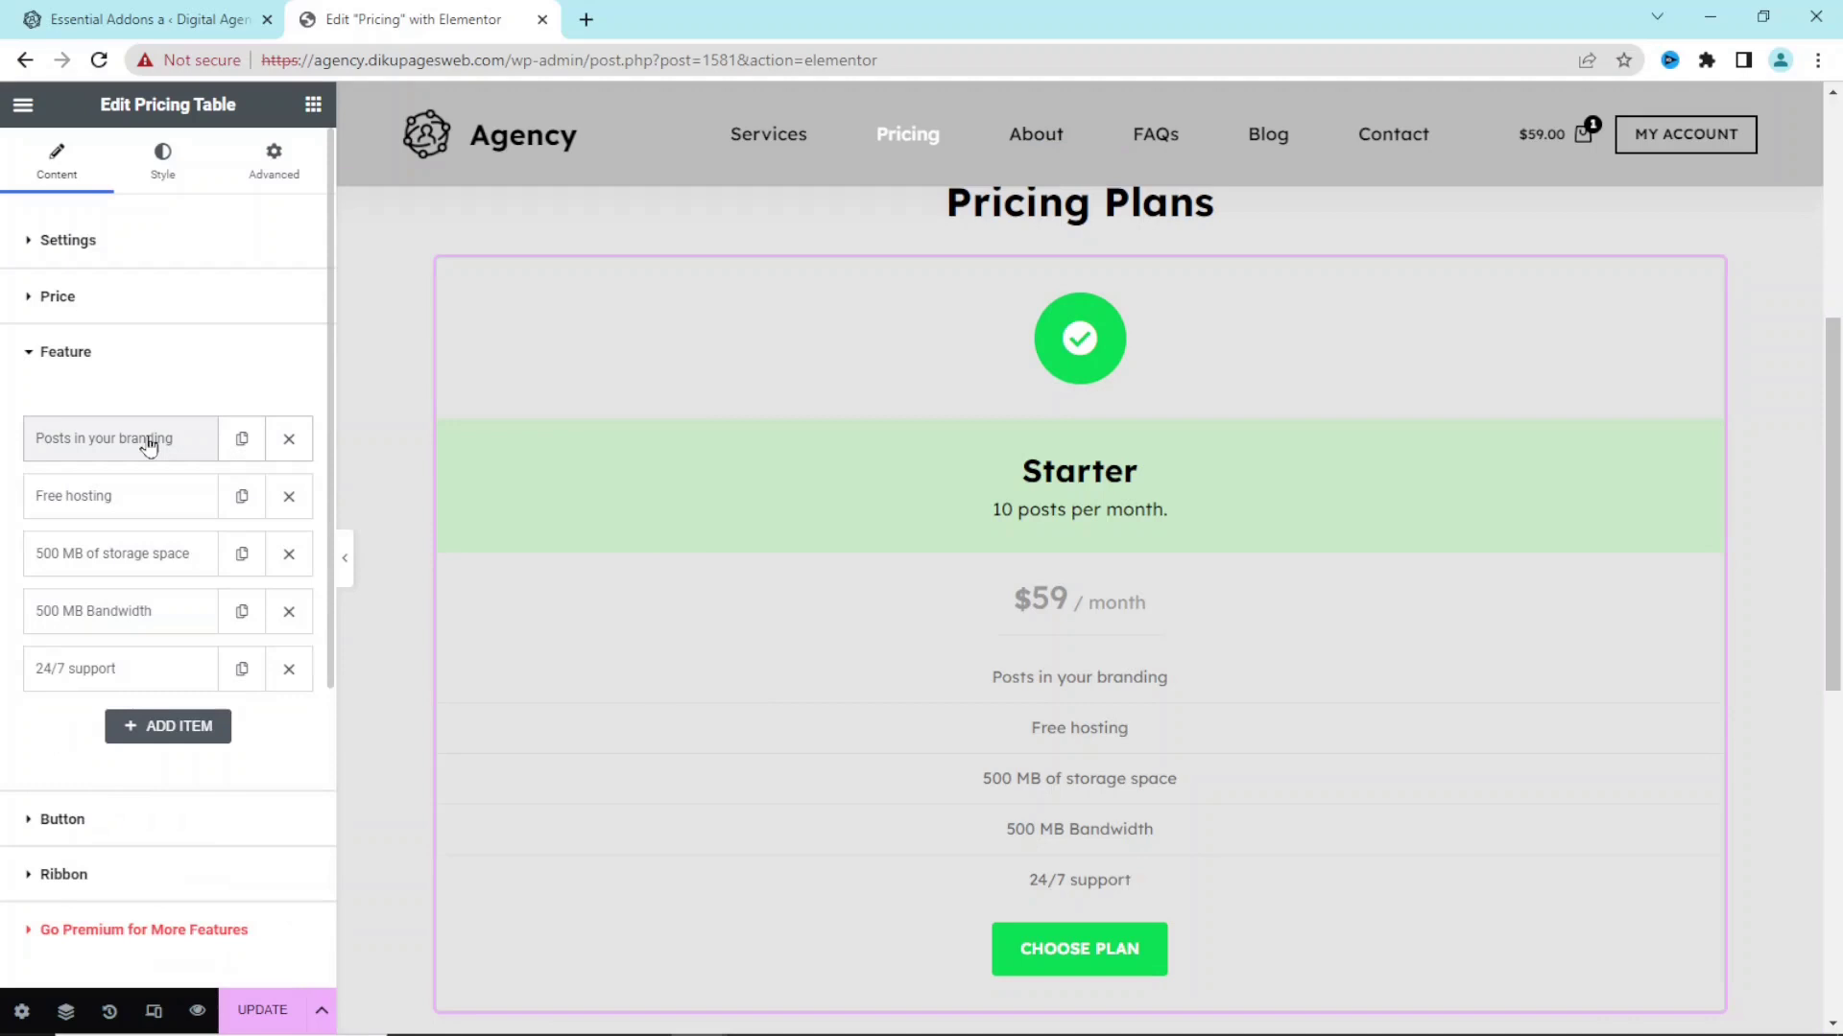
- Change the Free hosting and storage features to 'Captions & hashtags' and 'Posted for you'
{"action": "left_click", "coordinate": [115, 489]}
{"action": "triple_click", "coordinate": [144, 577]}
{"action": "type", "text": "Captions & hashtags"}
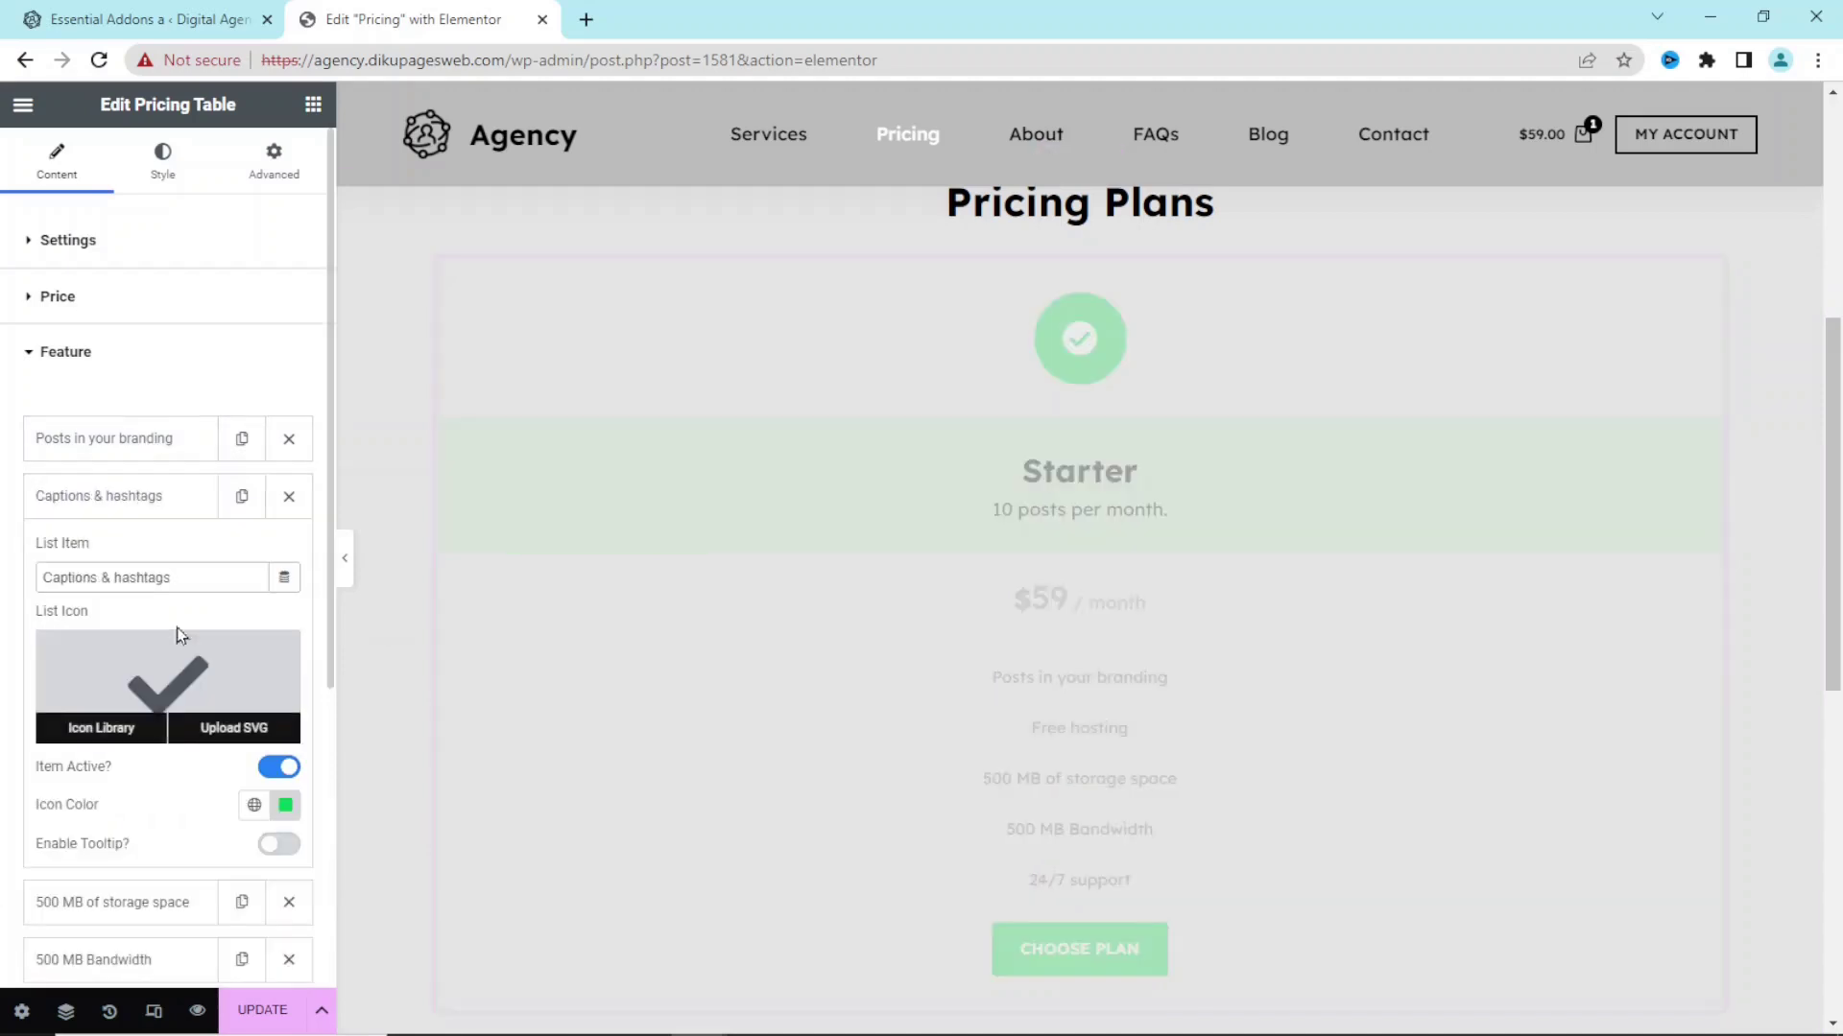
{"action": "left_click", "coordinate": [146, 493]}
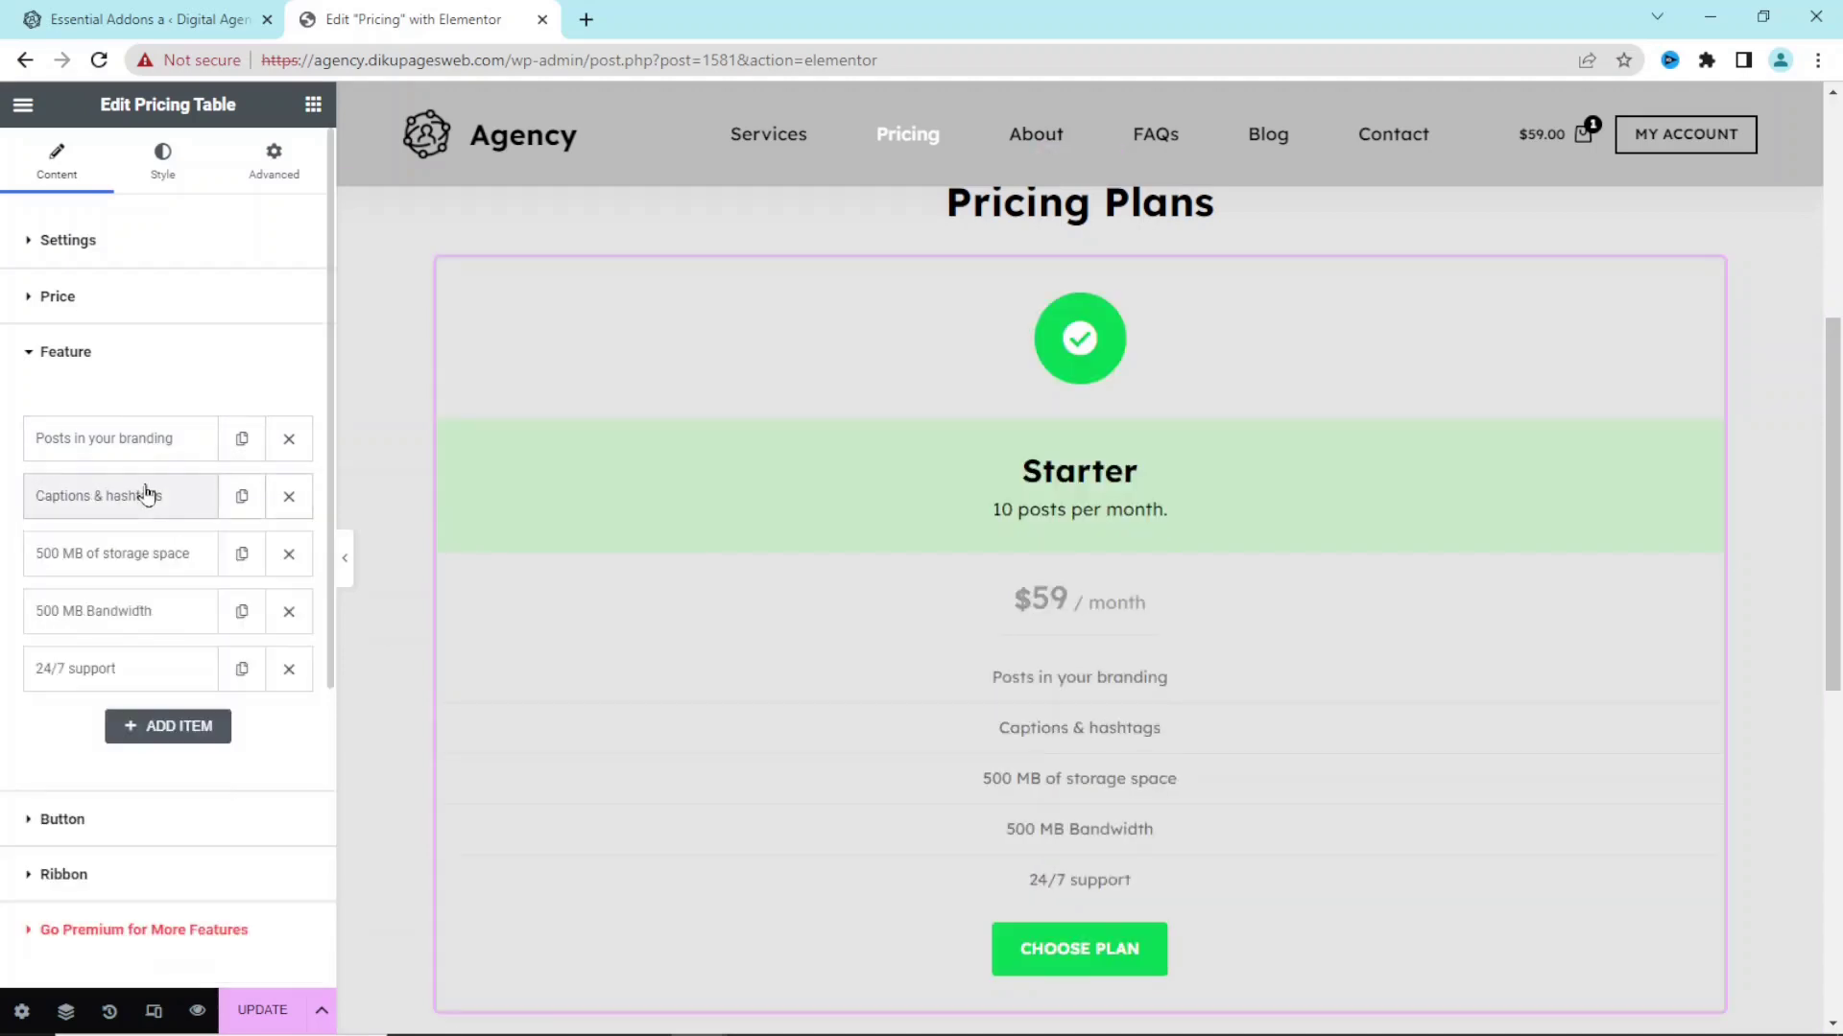
{"action": "left_click", "coordinate": [136, 559]}
{"action": "triple_click", "coordinate": [144, 634]}
{"action": "type", "text": "Posted for you"}
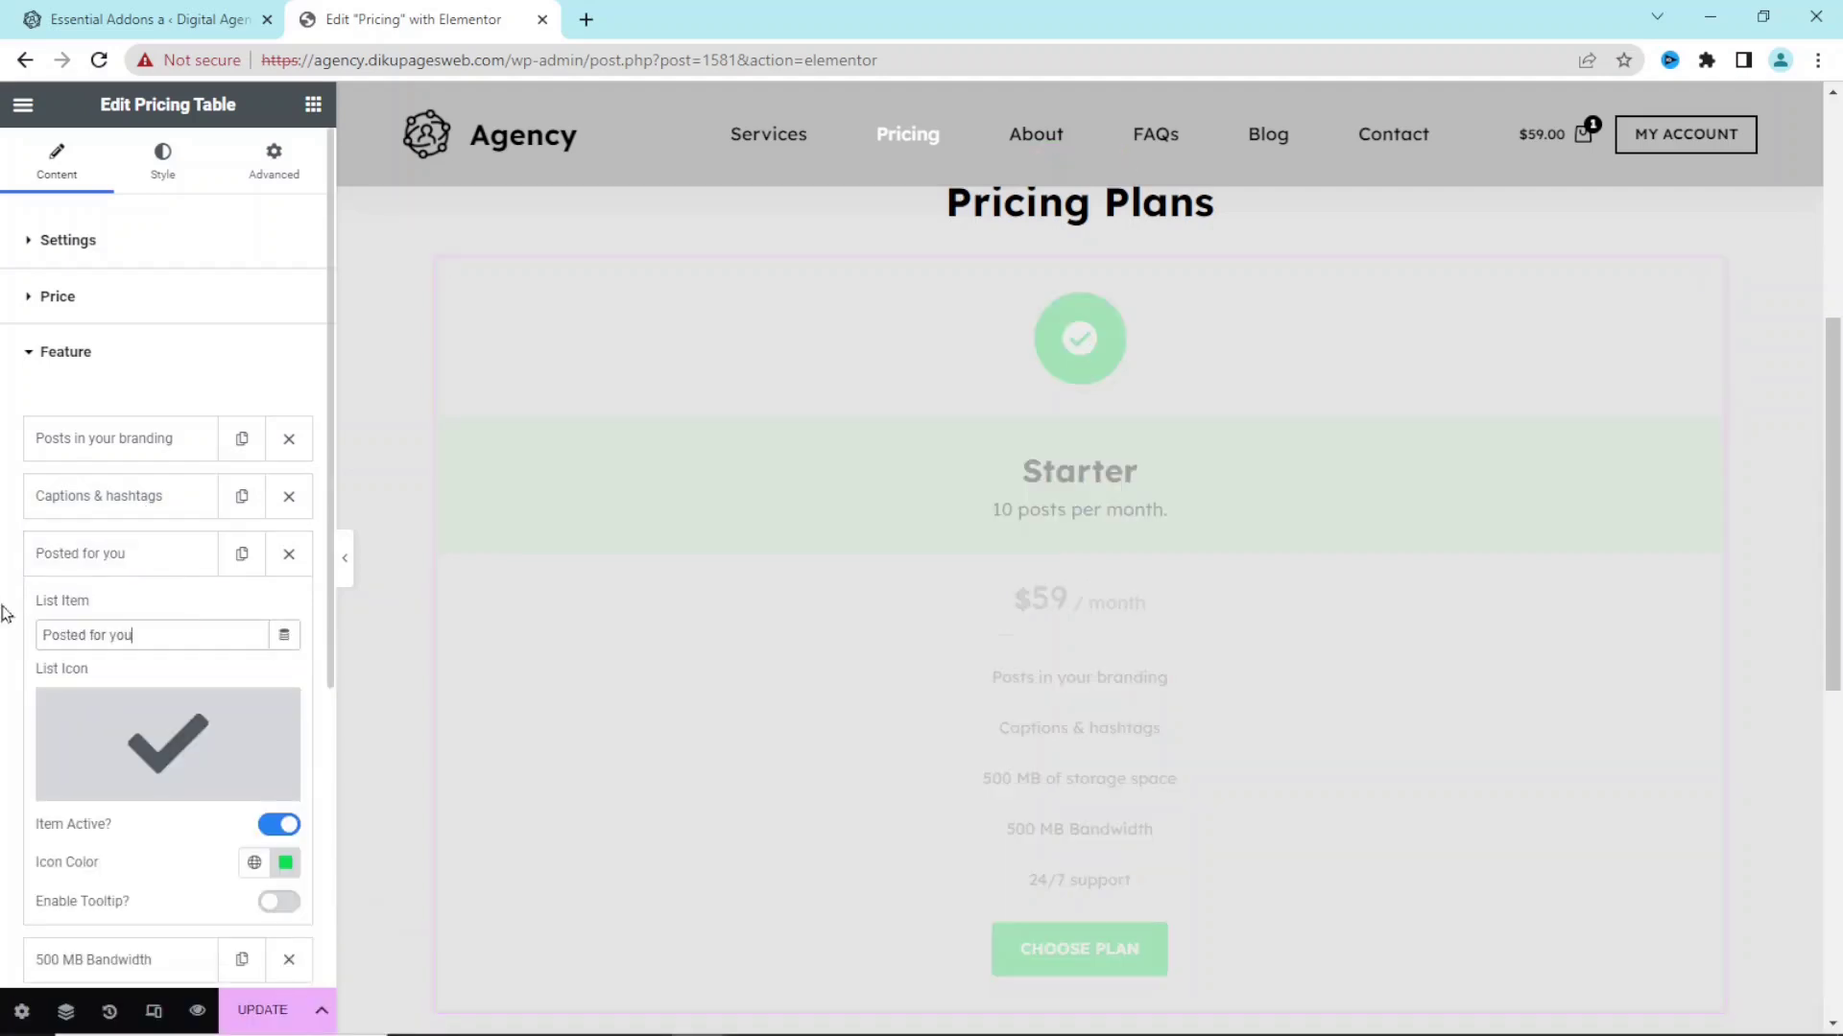
{"action": "left_click", "coordinate": [146, 561]}
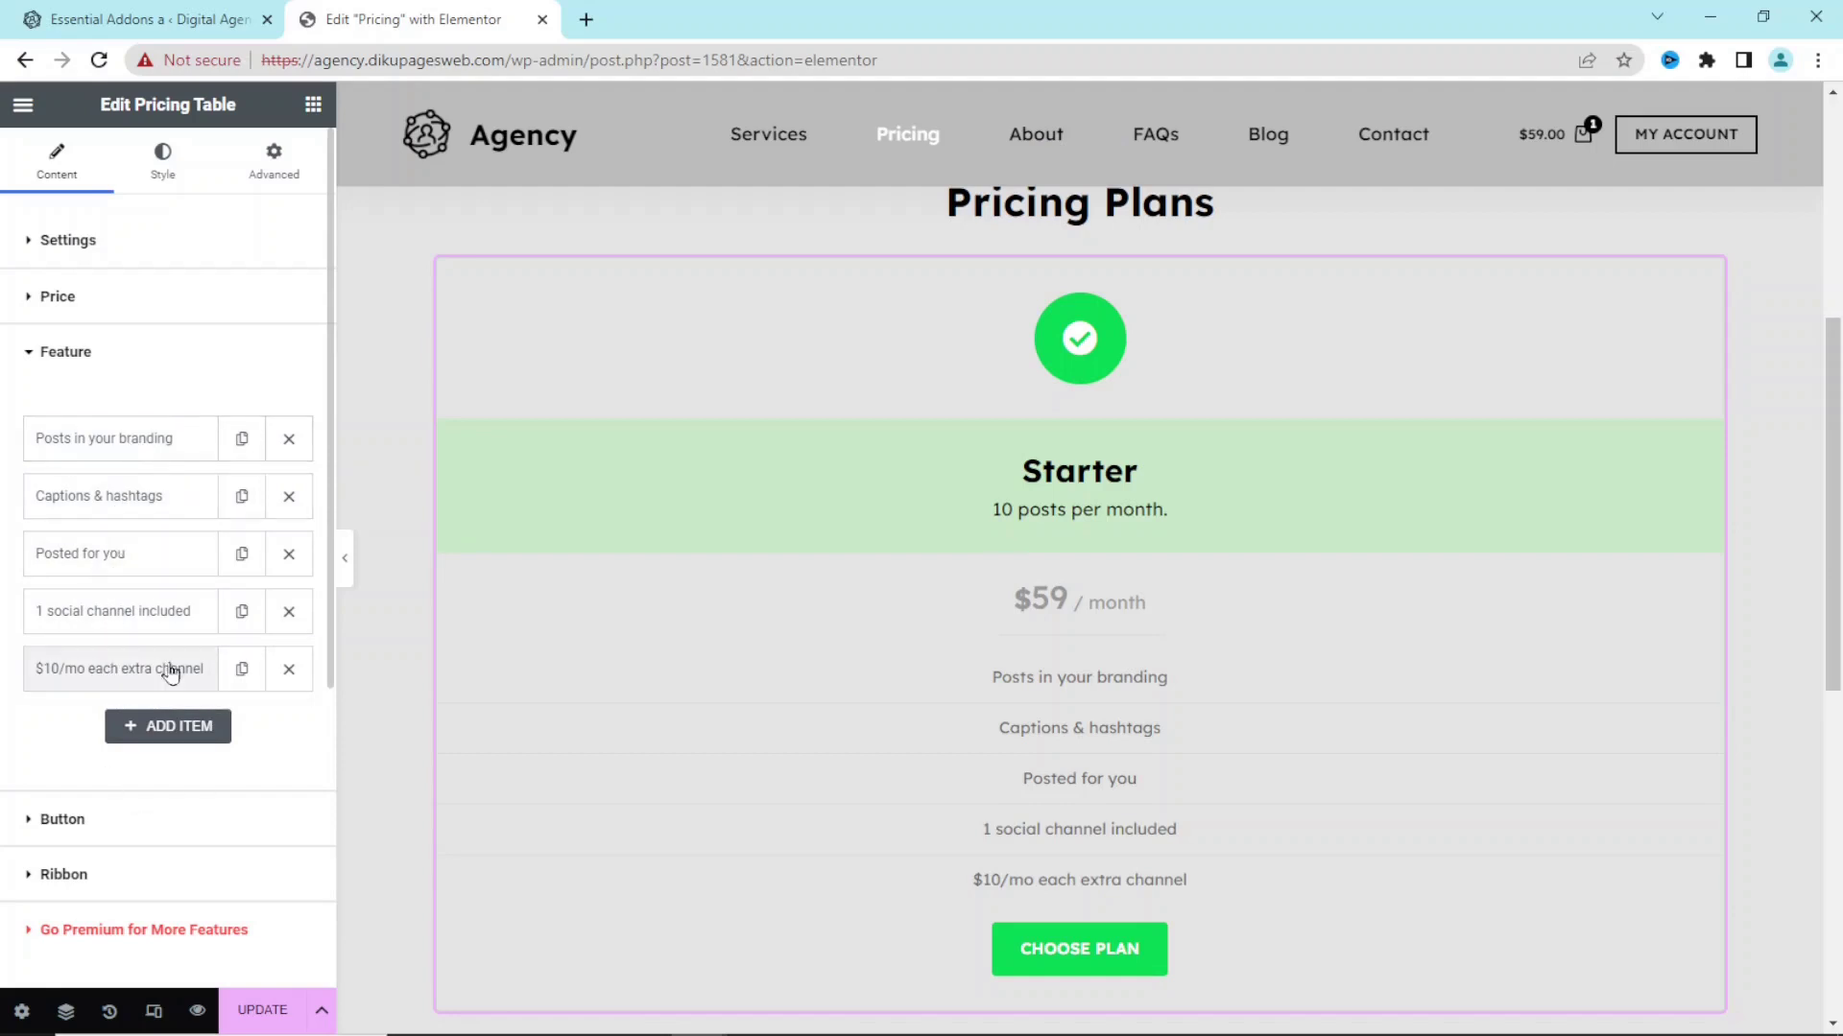
- Add an extra feature item, then delete it again
{"action": "left_click", "coordinate": [177, 735]}
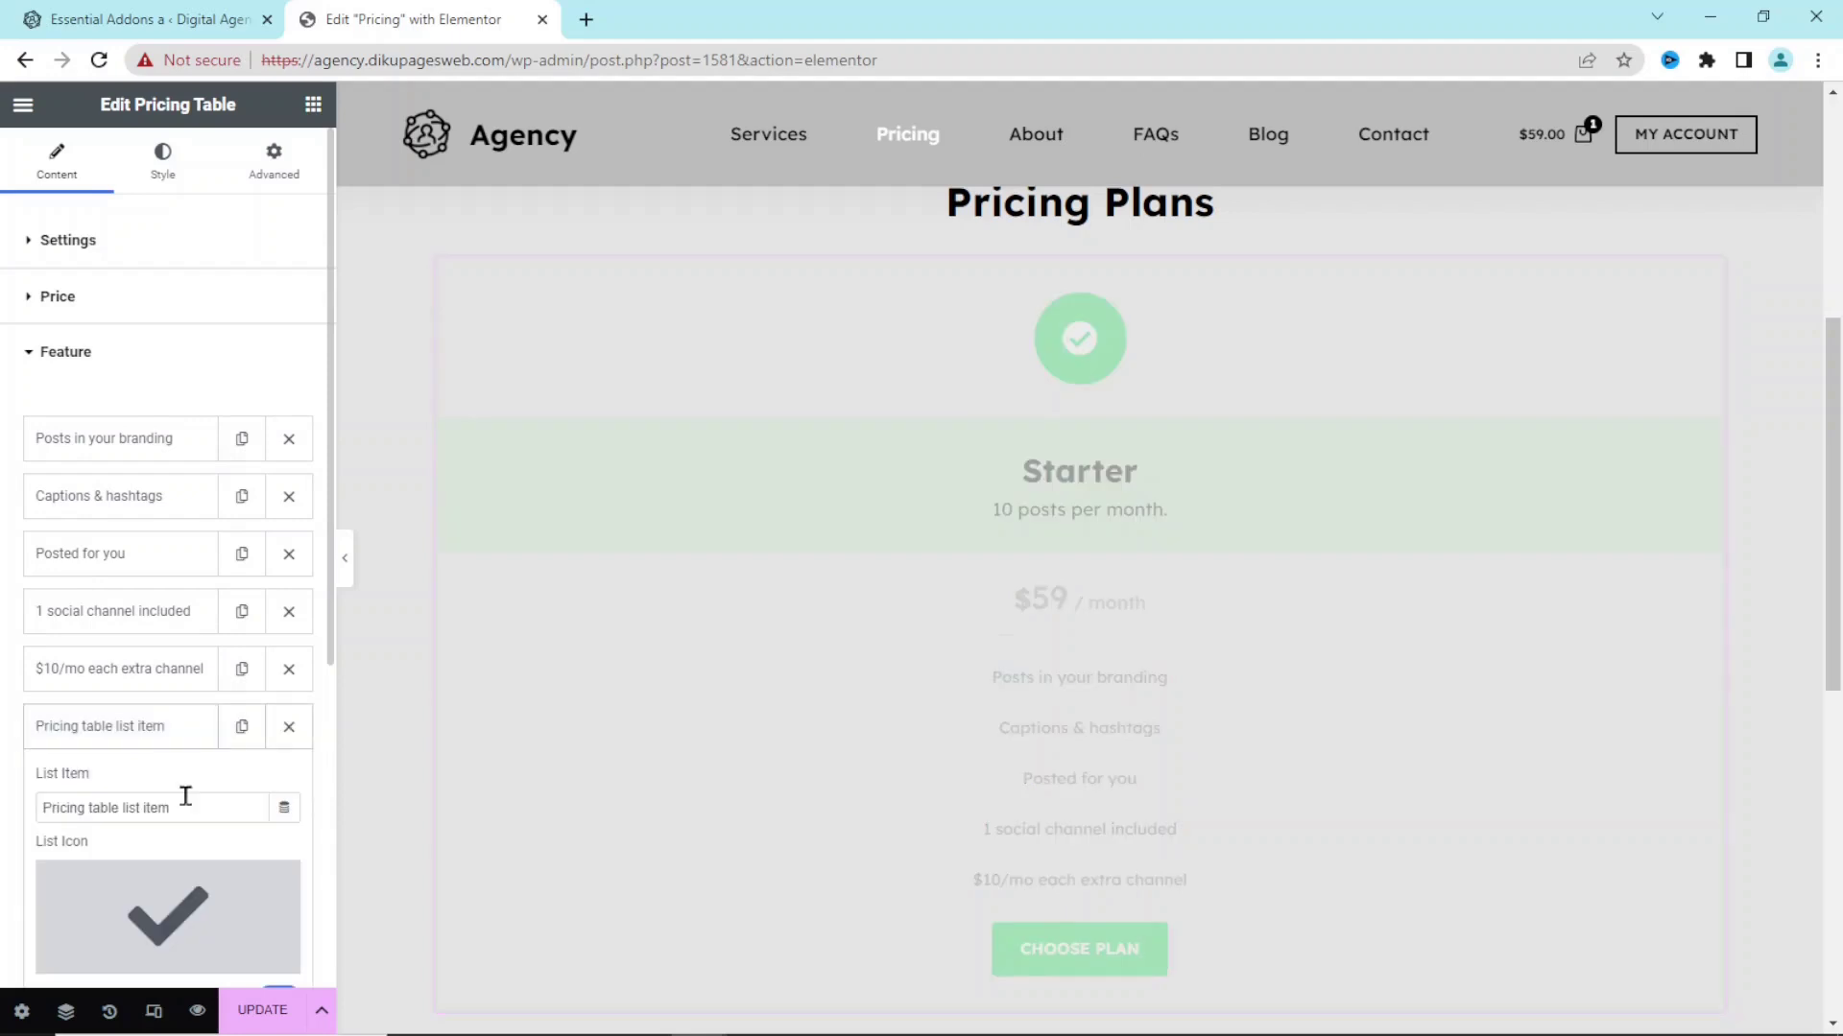
{"action": "left_click_drag", "start_coordinate": [213, 805], "coordinate": [5, 816]}
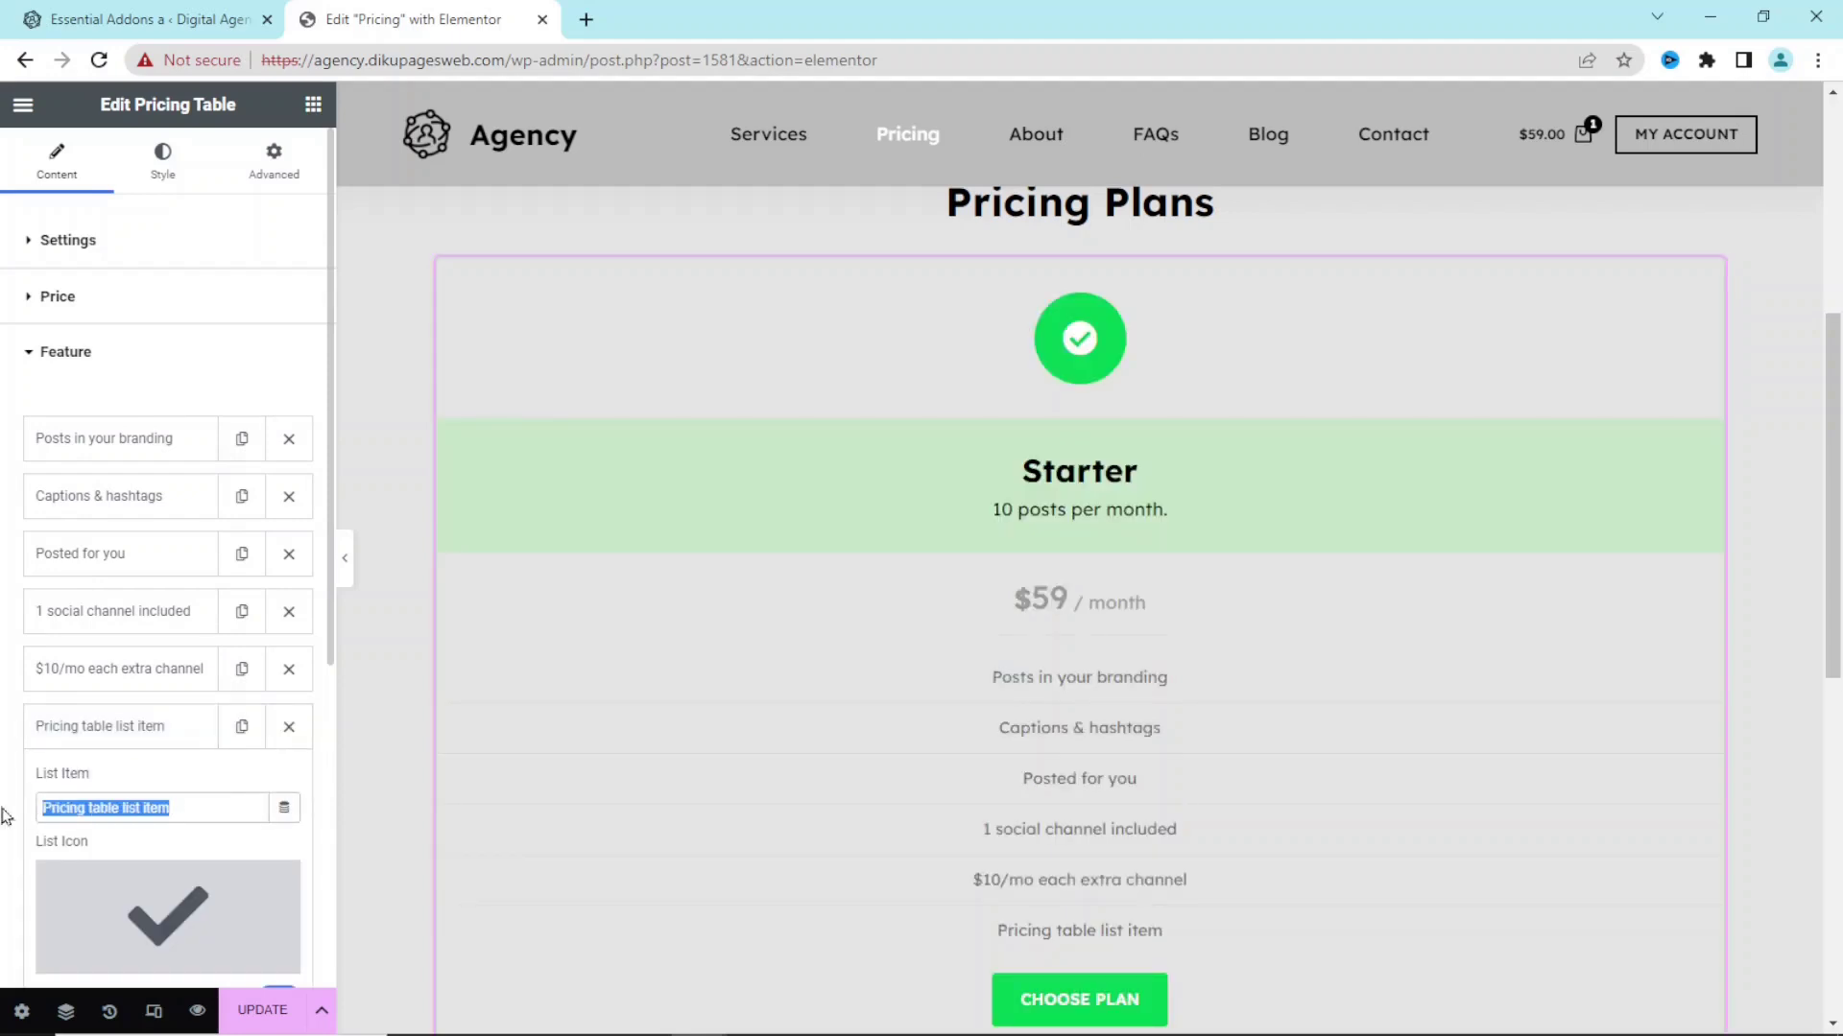
{"action": "left_click", "coordinate": [288, 727]}
{"action": "left_click", "coordinate": [60, 816]}
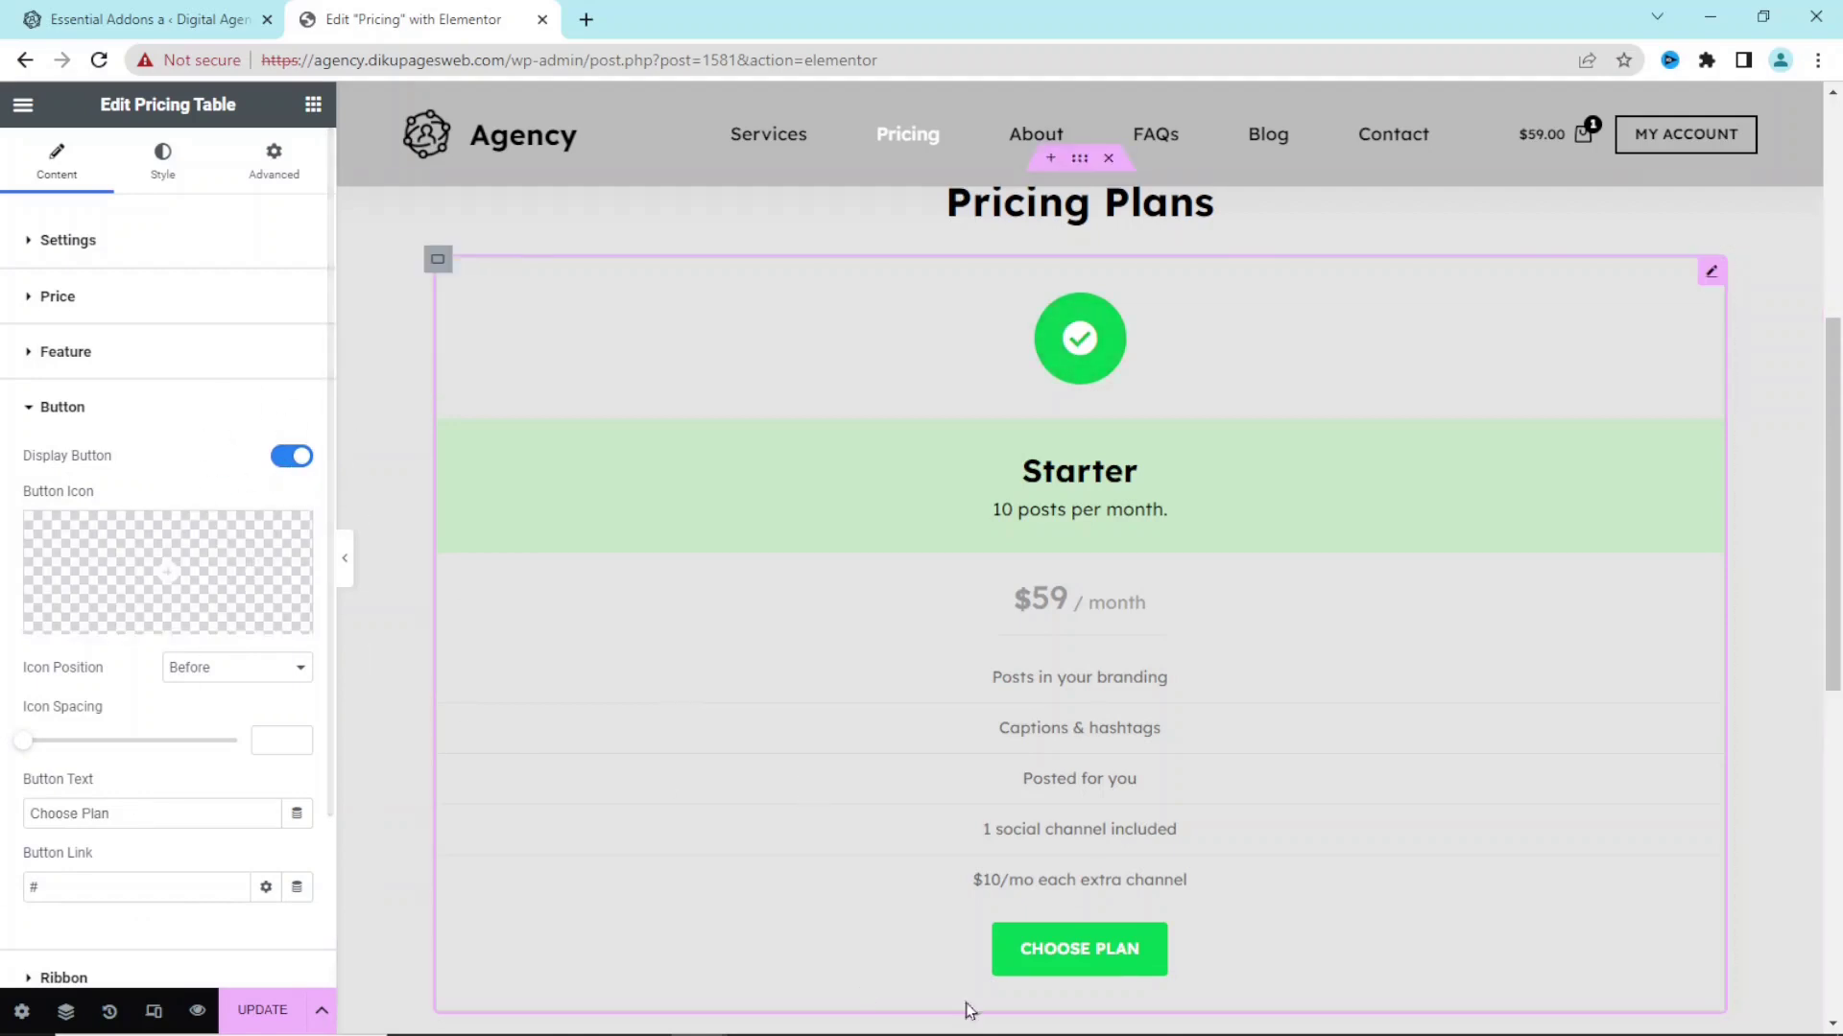
- Add the long right-arrow icon to the Starter table's button
{"action": "left_click", "coordinate": [280, 455]}
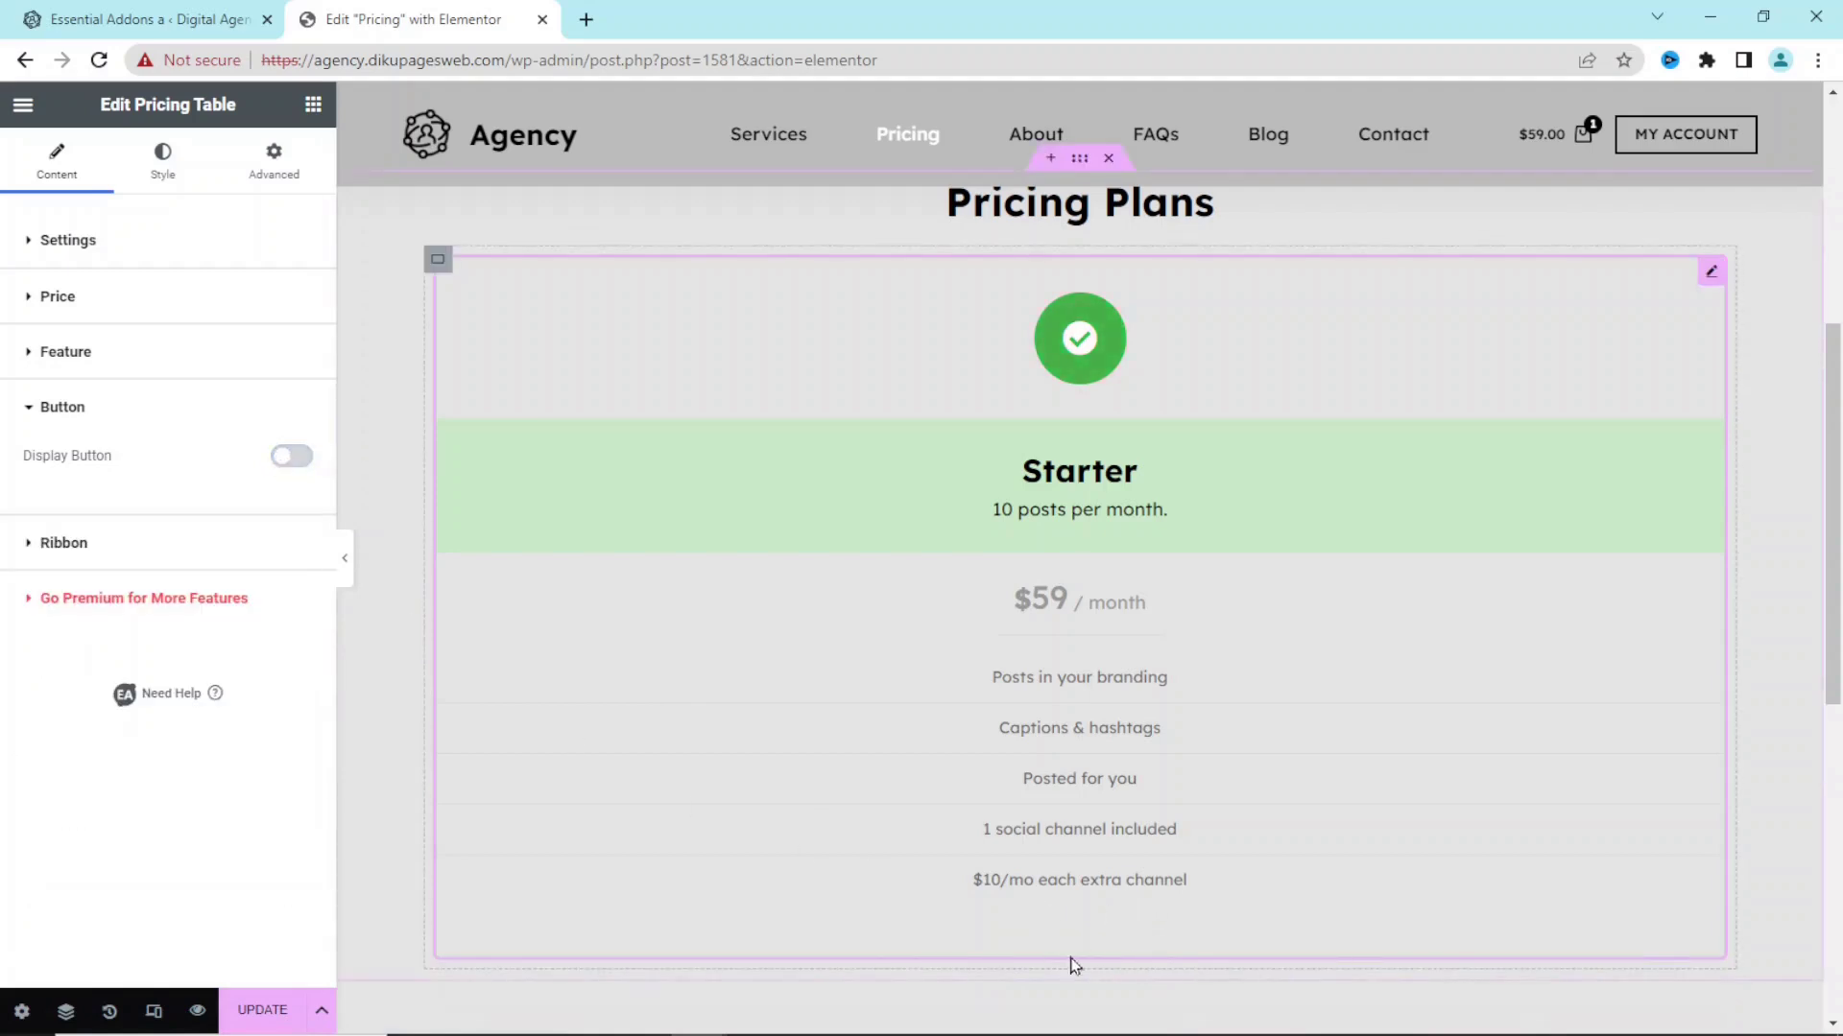
{"action": "left_click", "coordinate": [290, 457]}
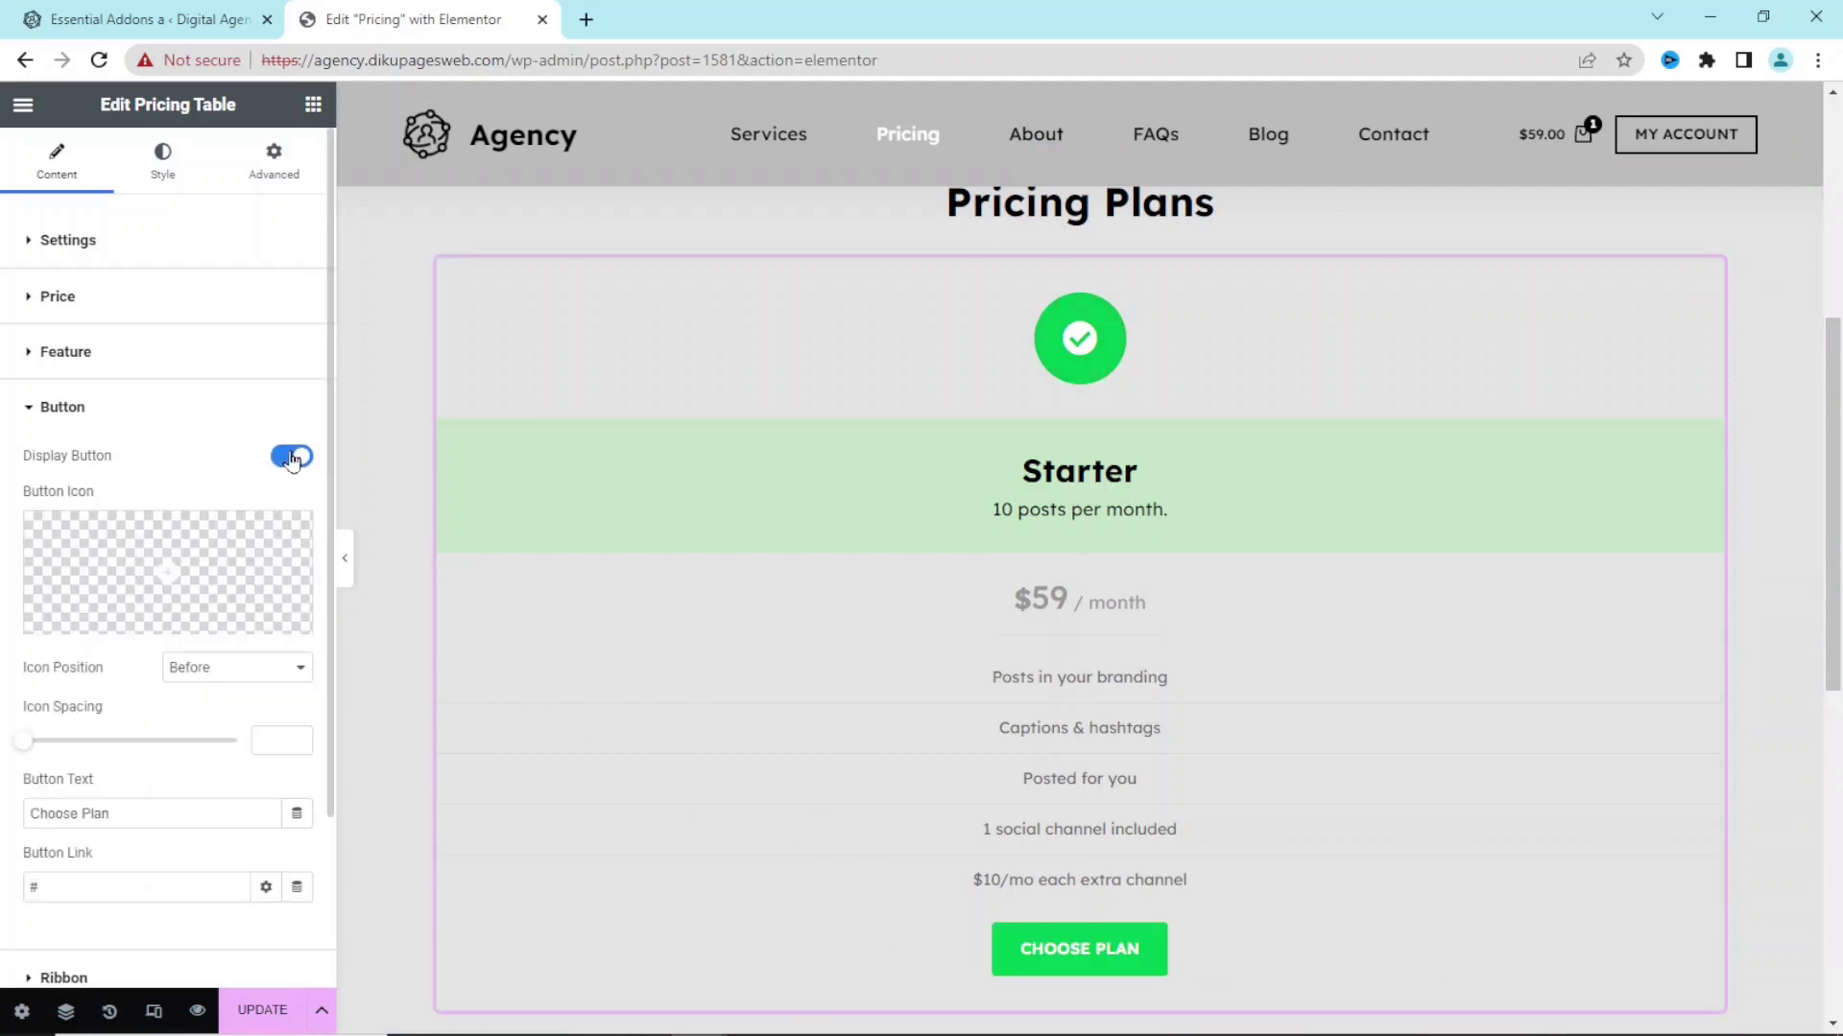
{"action": "mouse_move", "coordinate": [166, 538]}
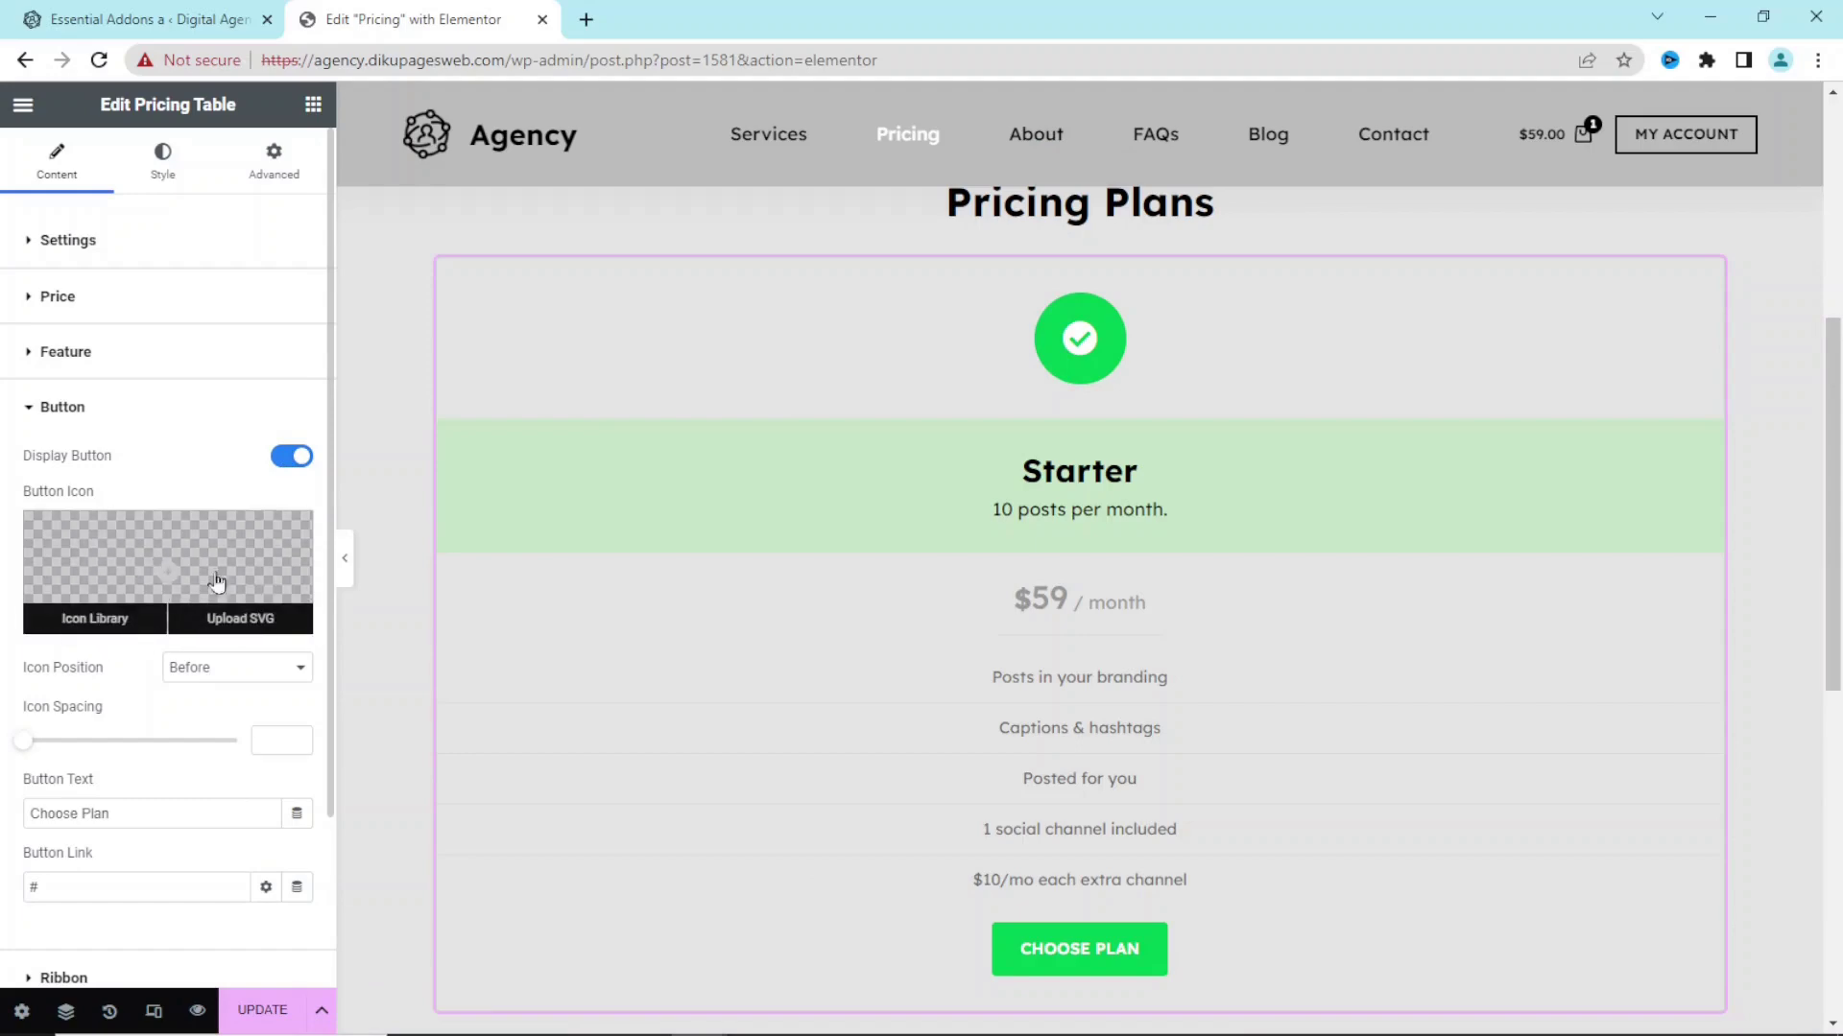
{"action": "left_click", "coordinate": [154, 561]}
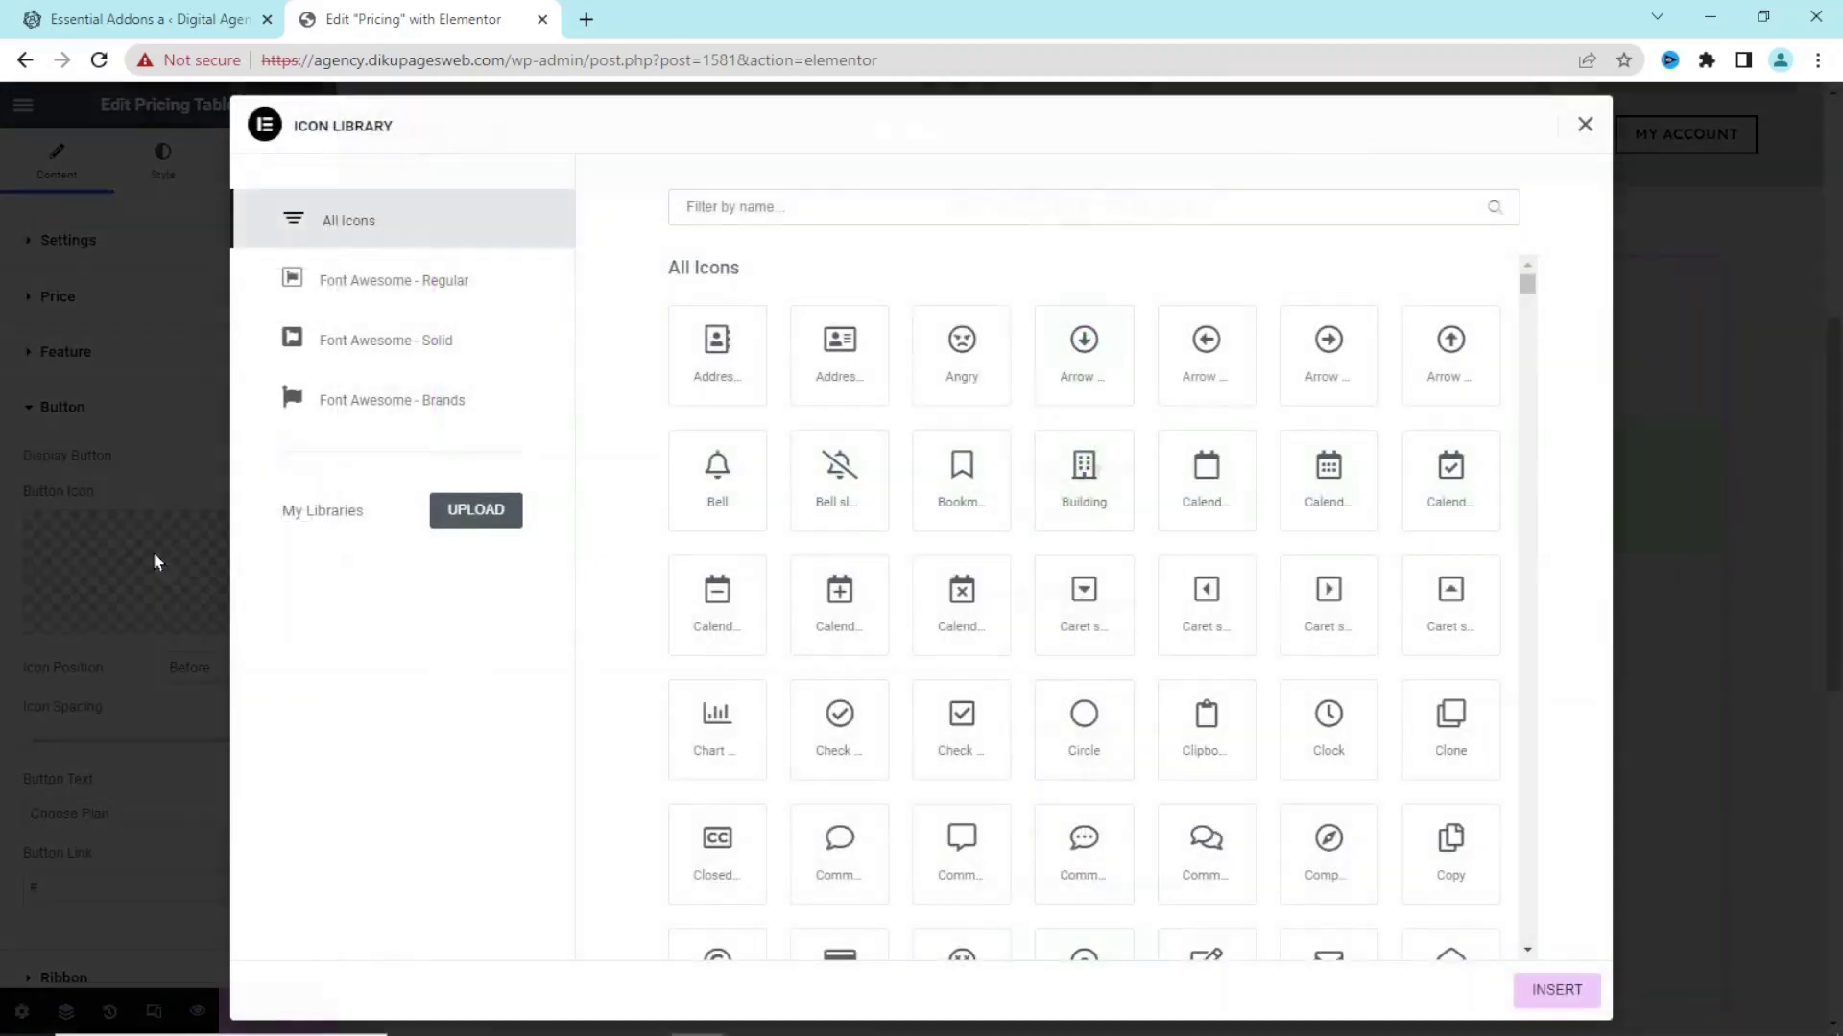
{"action": "left_click", "coordinate": [827, 205]}
{"action": "type", "text": "arrow"}
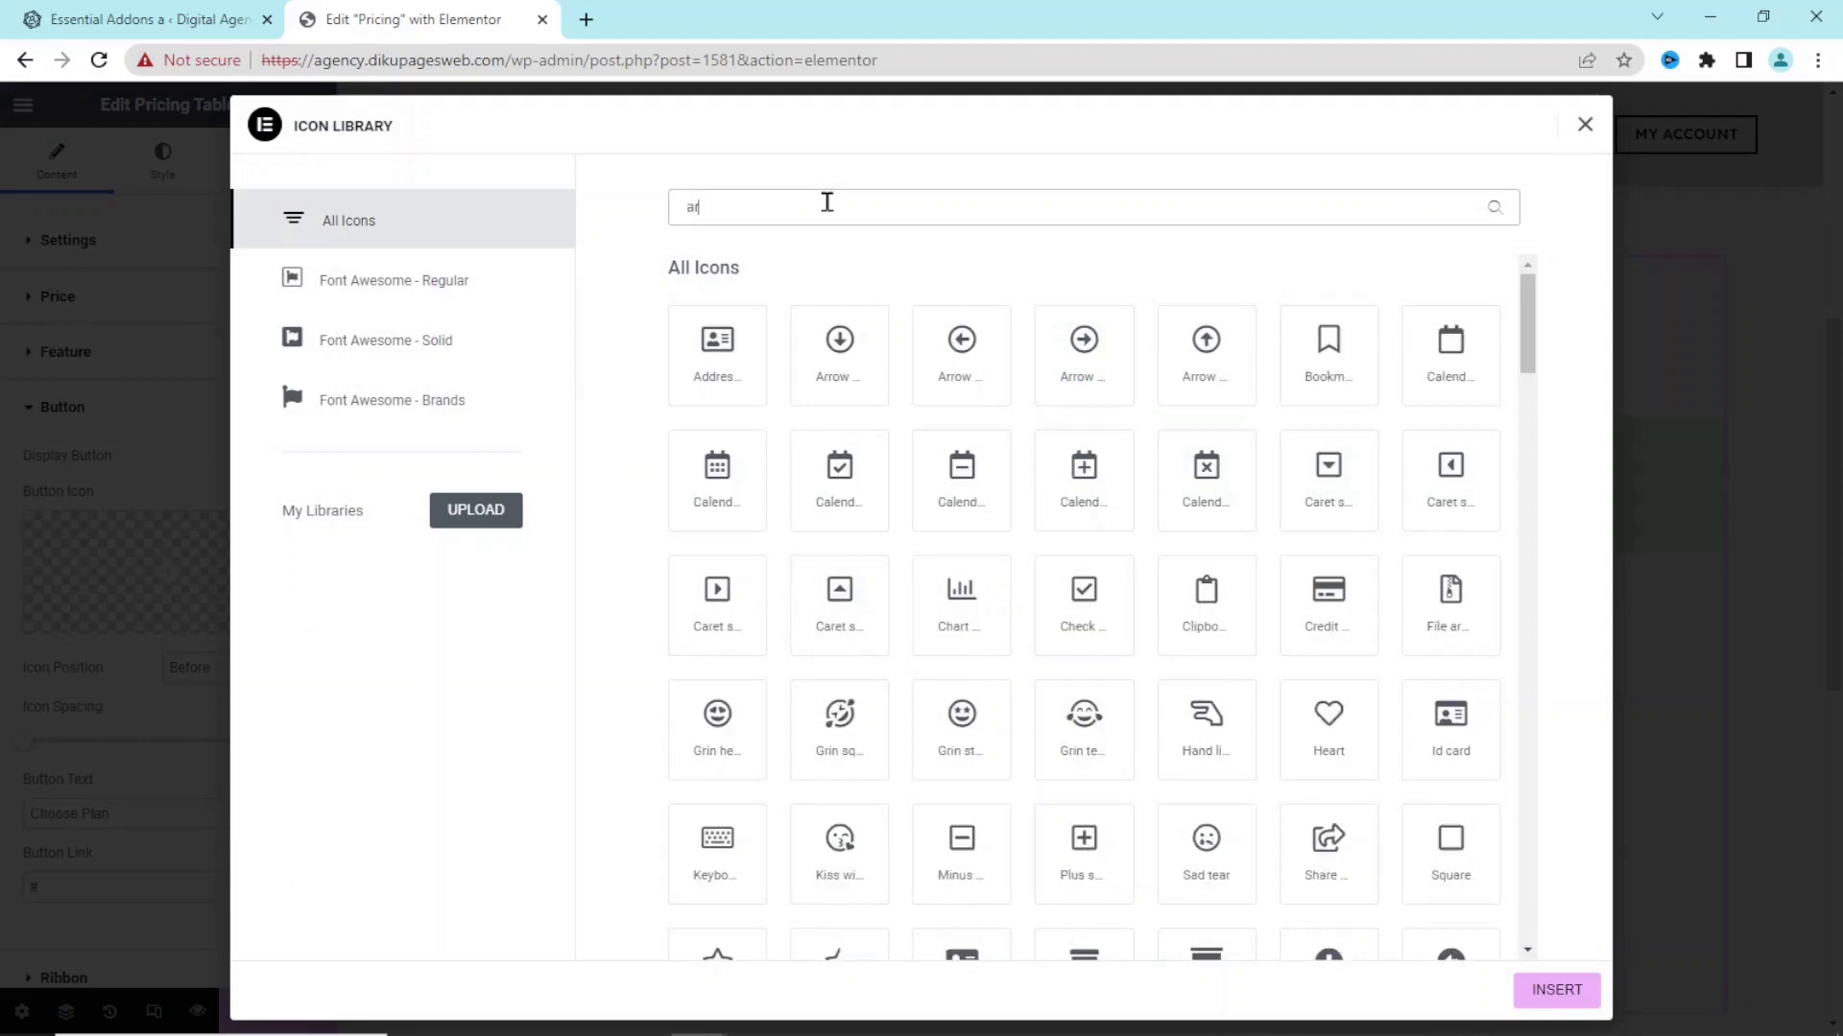
{"action": "left_click", "coordinate": [1219, 735]}
{"action": "left_click", "coordinate": [1550, 991]}
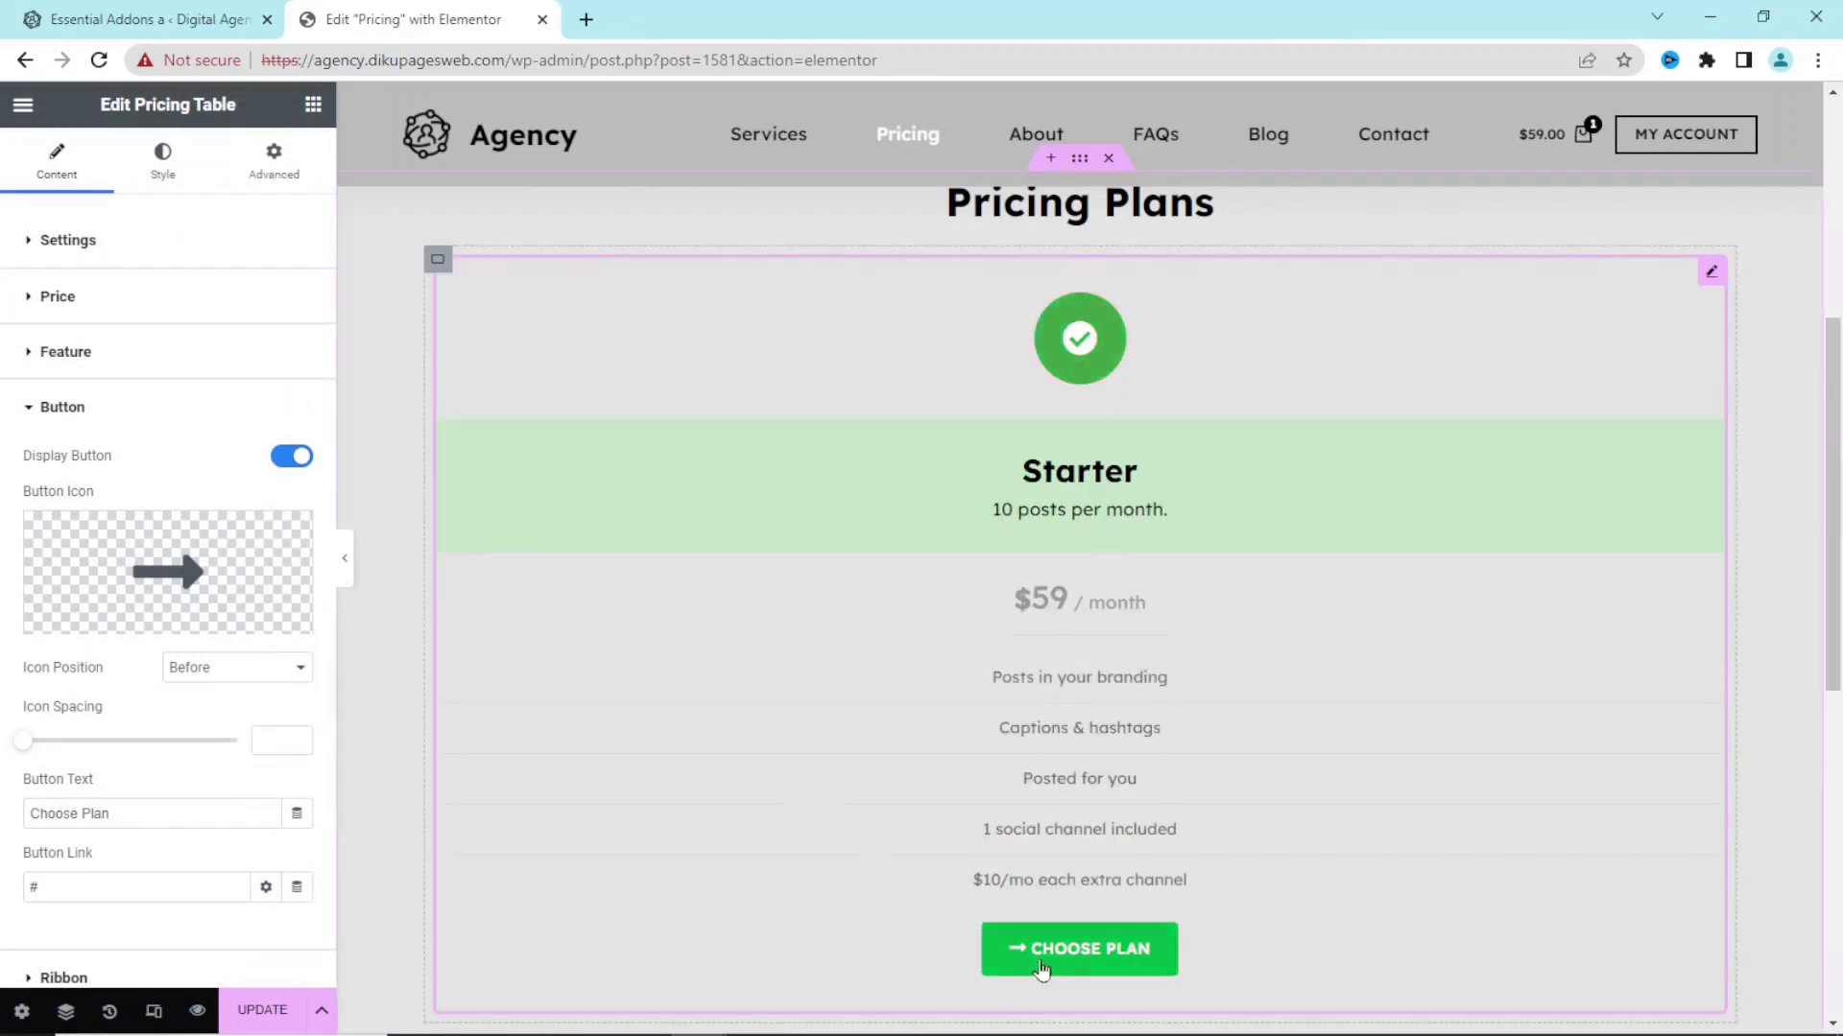
- Set Icon Position to After and Icon Spacing to 10
{"action": "left_click", "coordinate": [243, 677]}
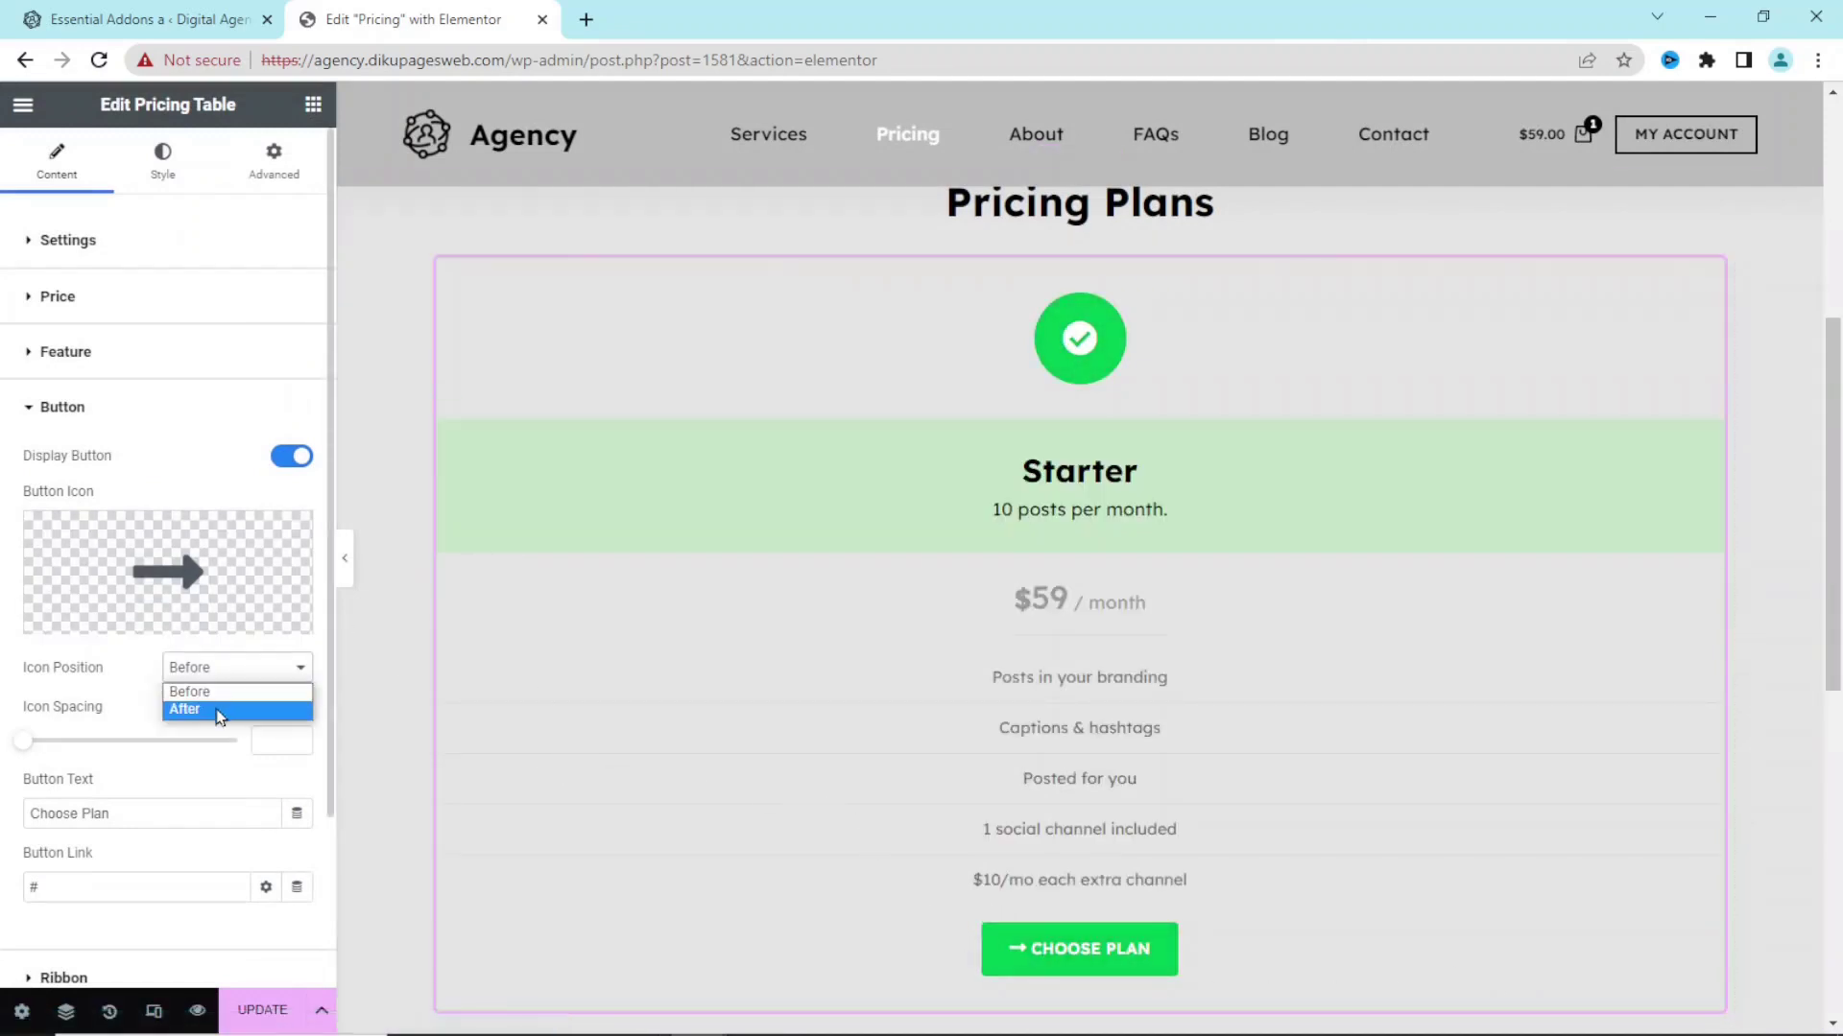
{"action": "left_click", "coordinate": [217, 709]}
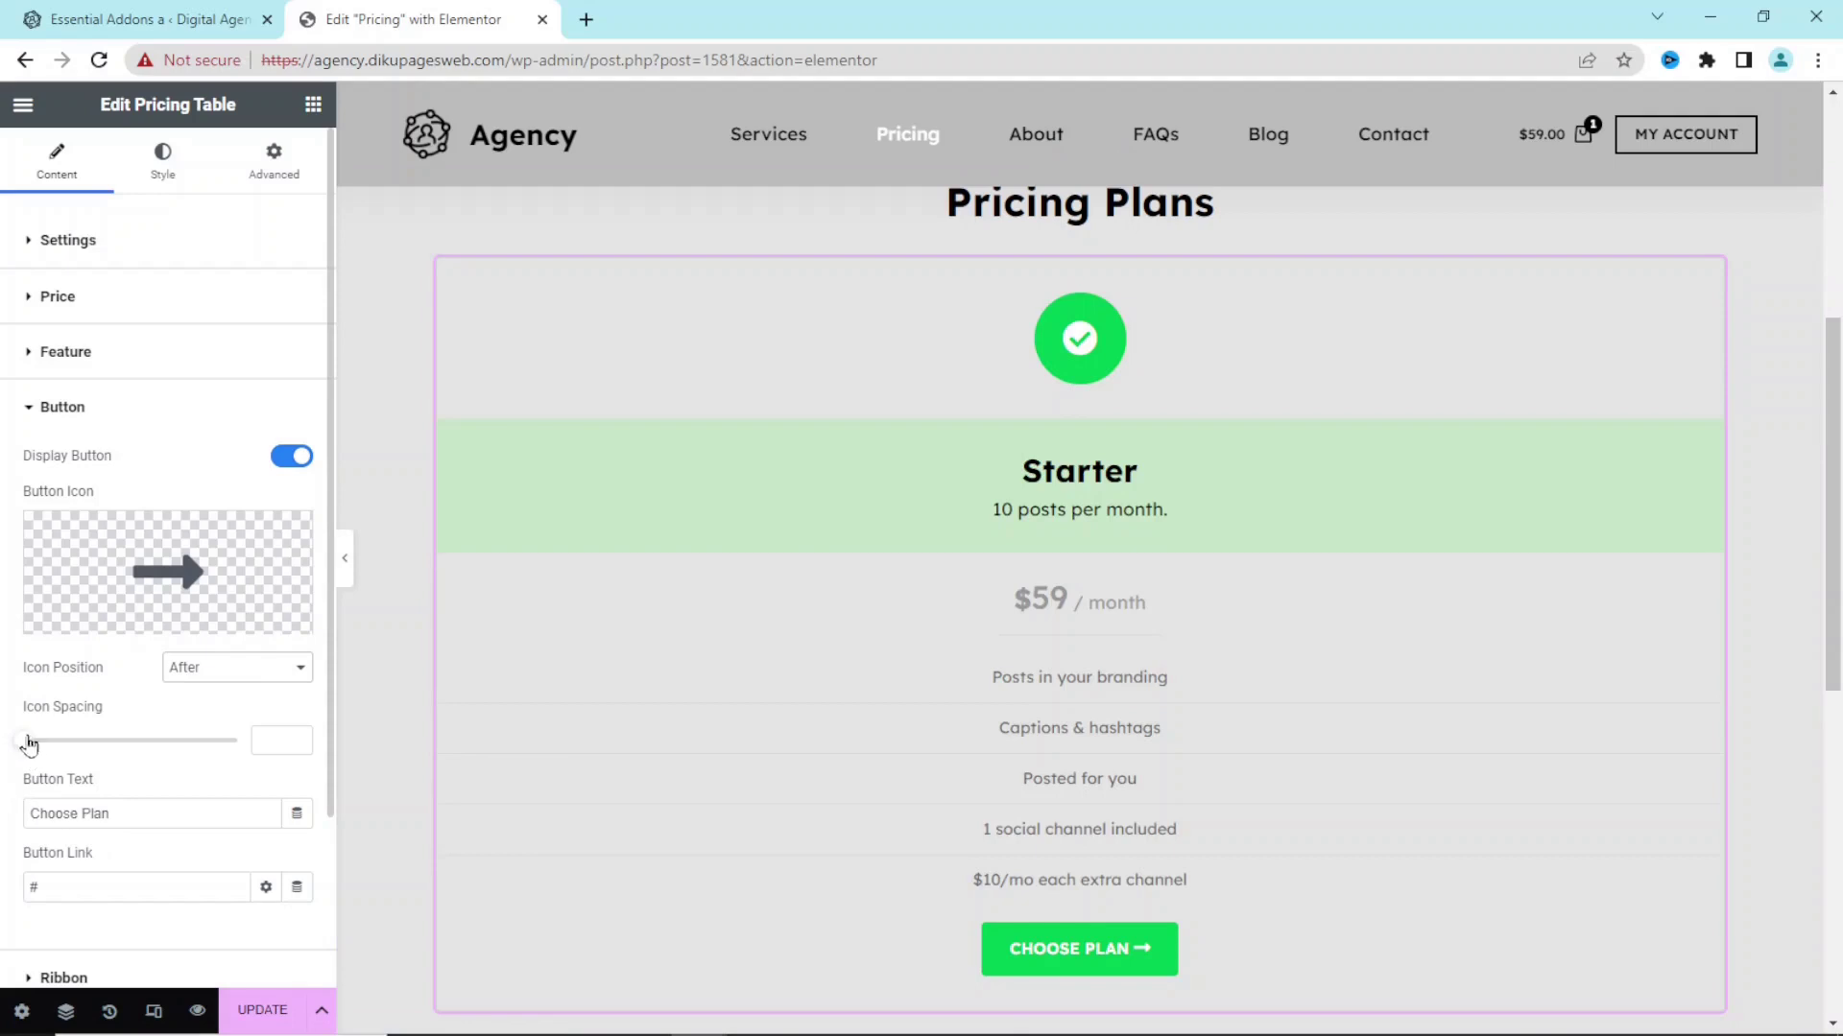
{"action": "left_click_drag", "start_coordinate": [29, 744], "coordinate": [67, 744]}
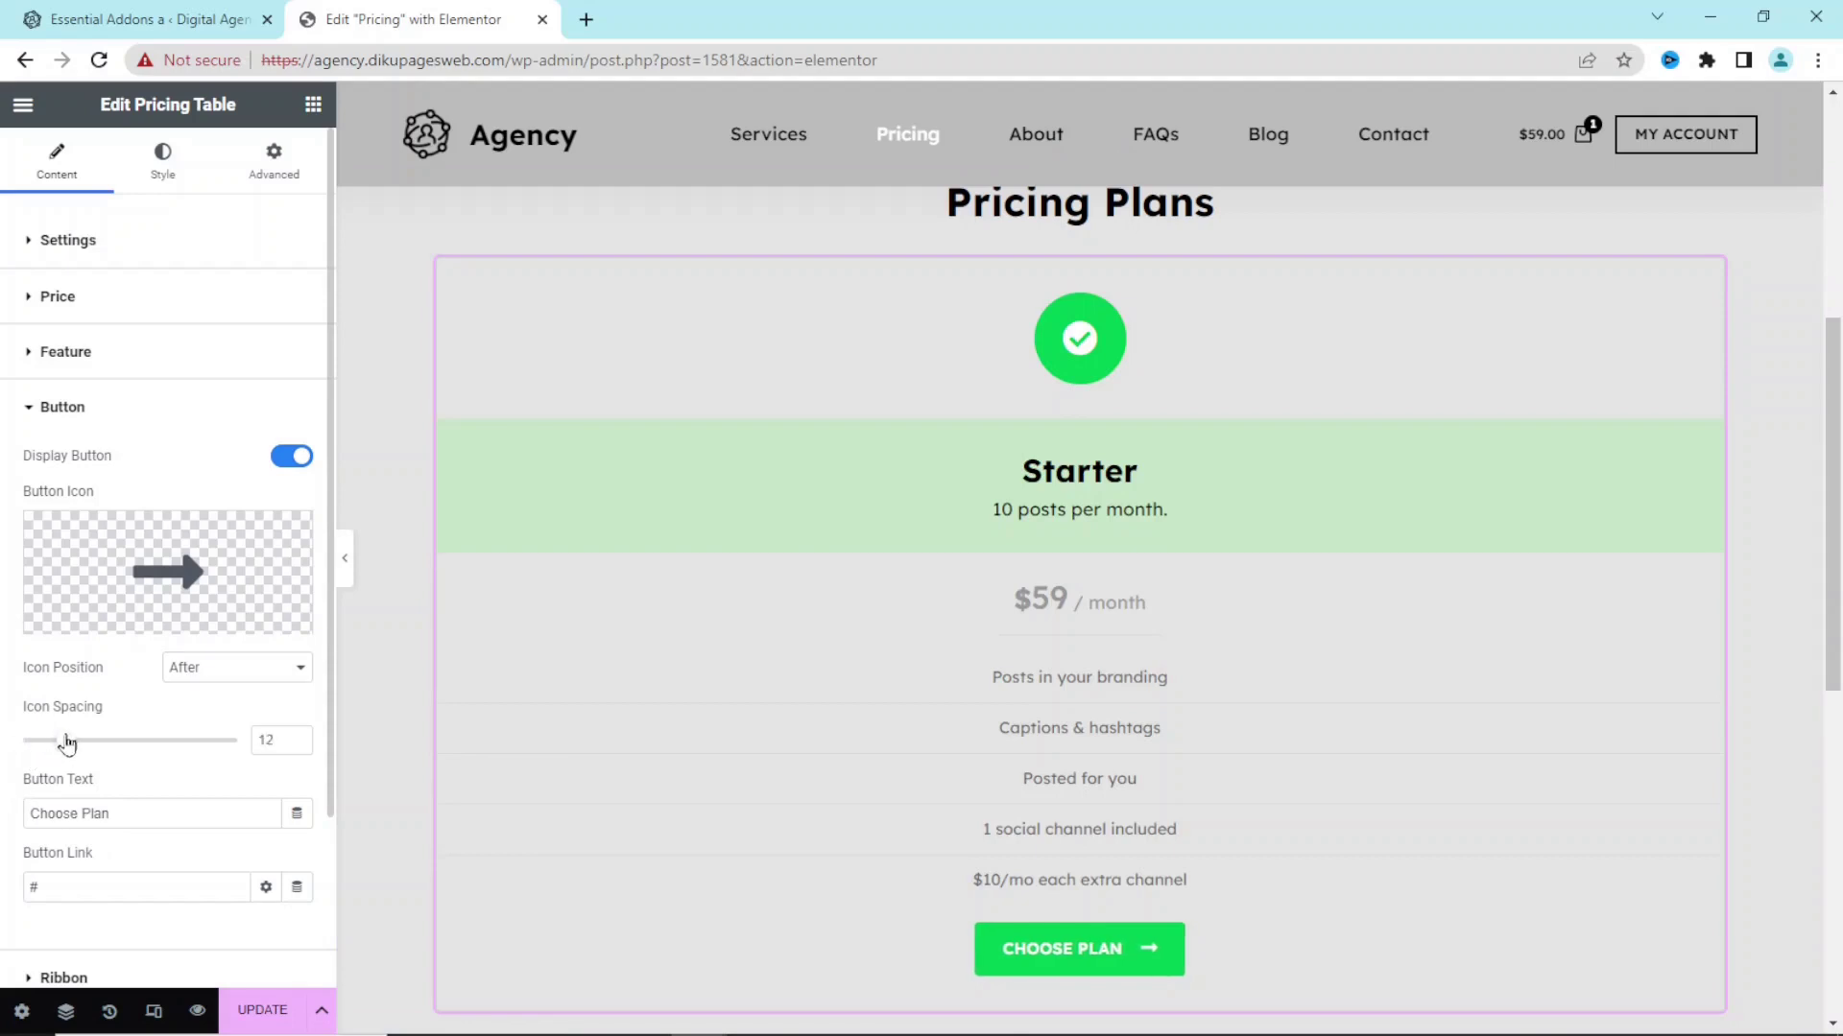
{"action": "left_click", "coordinate": [297, 746]}
{"action": "left_click", "coordinate": [298, 746]}
- Change the button text to Select Plan and link it to the Services page
{"action": "left_click_drag", "start_coordinate": [205, 808], "coordinate": [2, 837]}
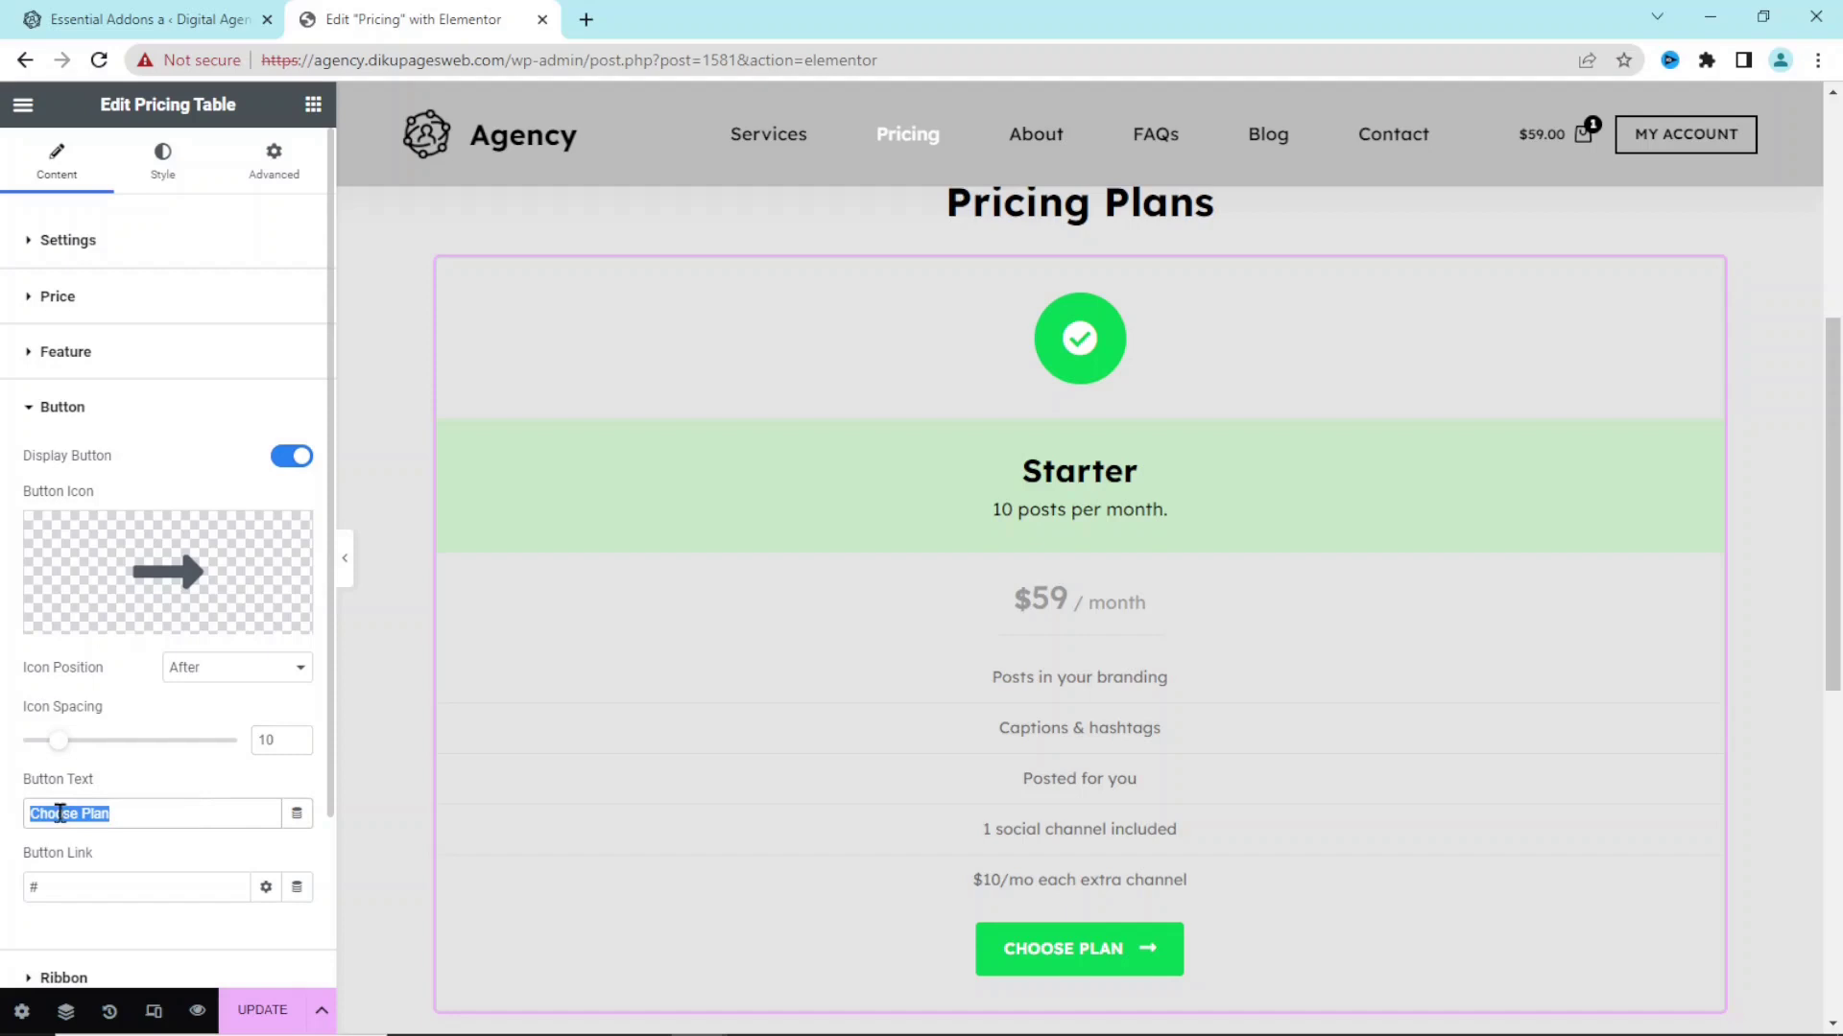
{"action": "type", "text": "Select Plan"}
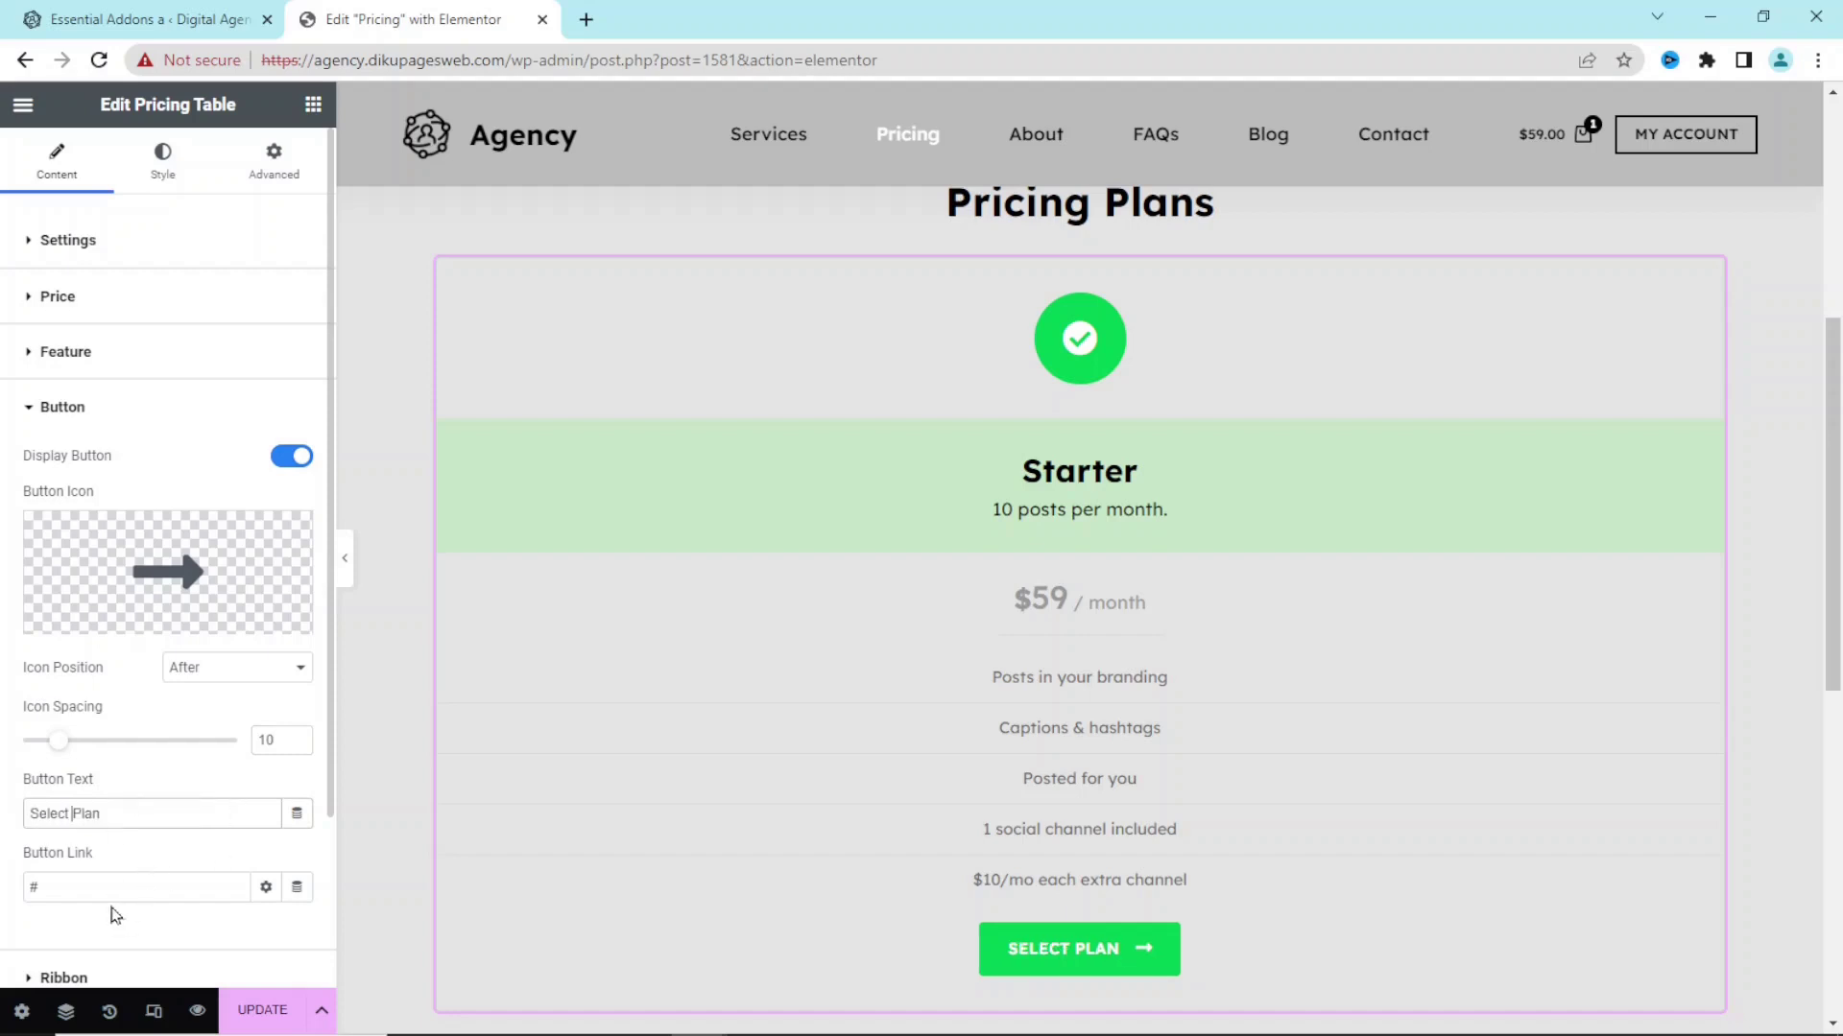
{"action": "left_click", "coordinate": [35, 885]}
{"action": "type", "text": "services"}
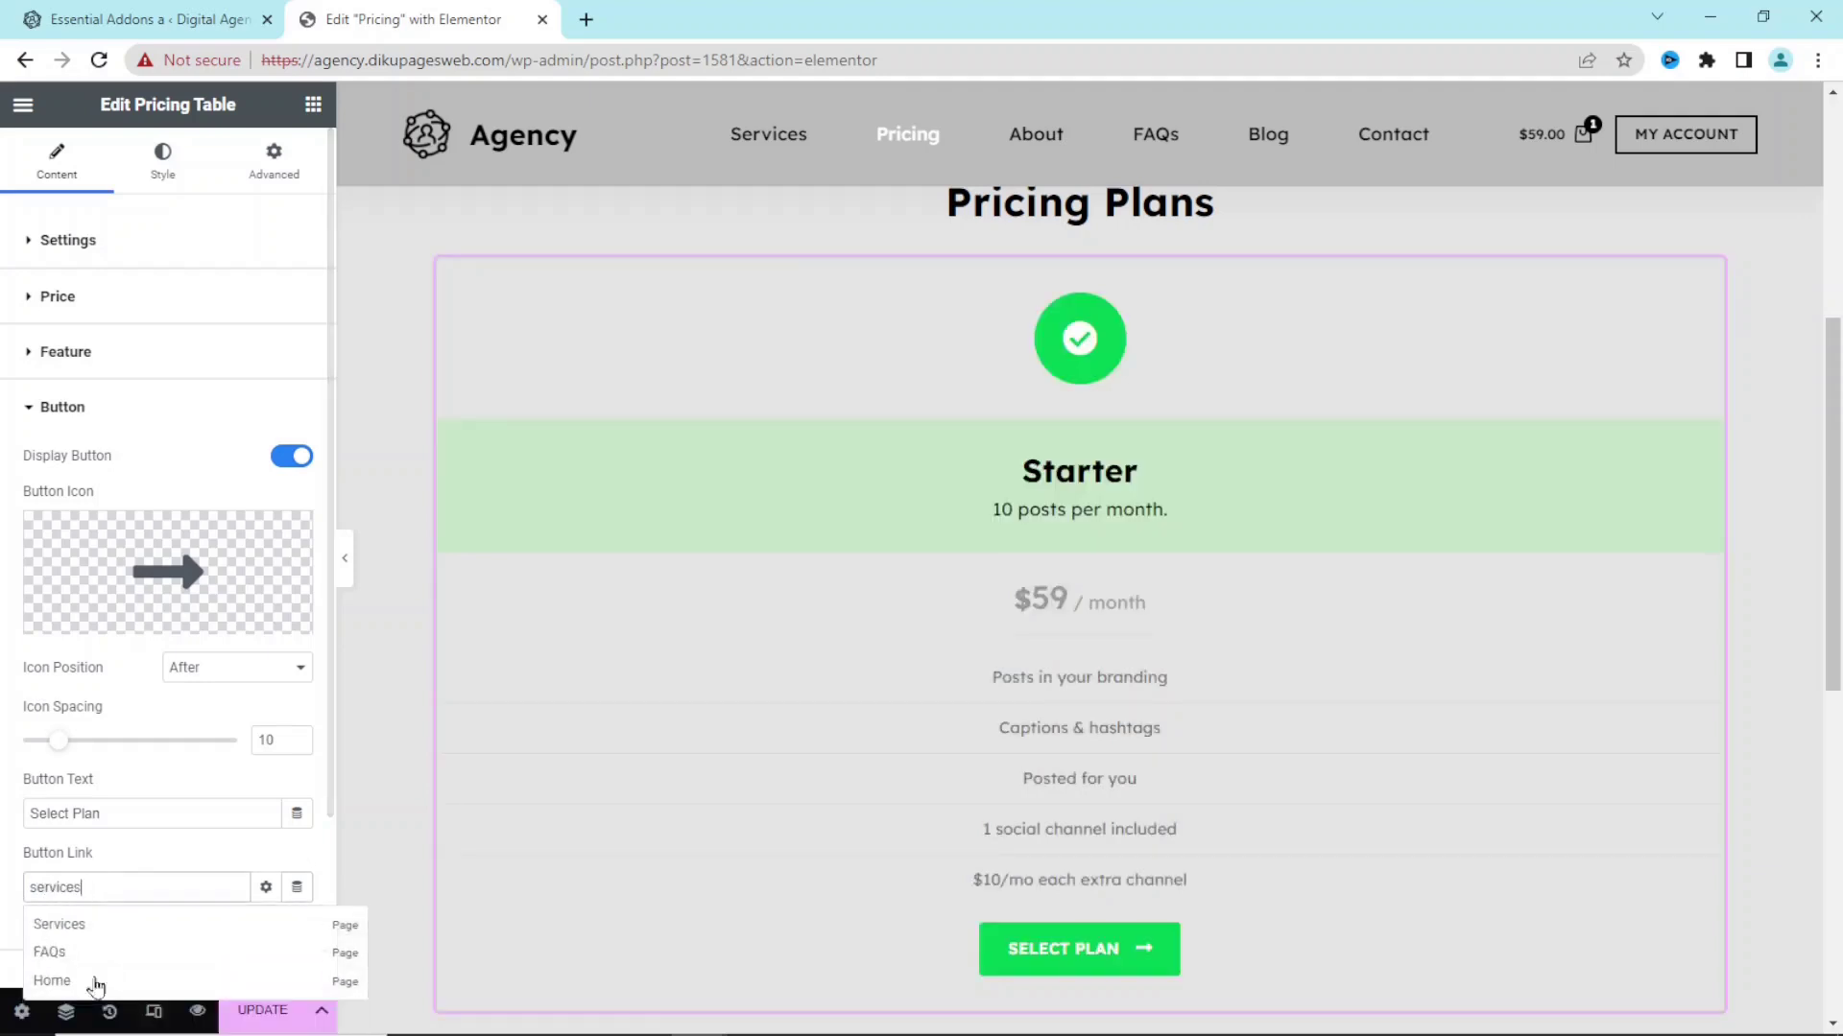
{"action": "left_click", "coordinate": [59, 924]}
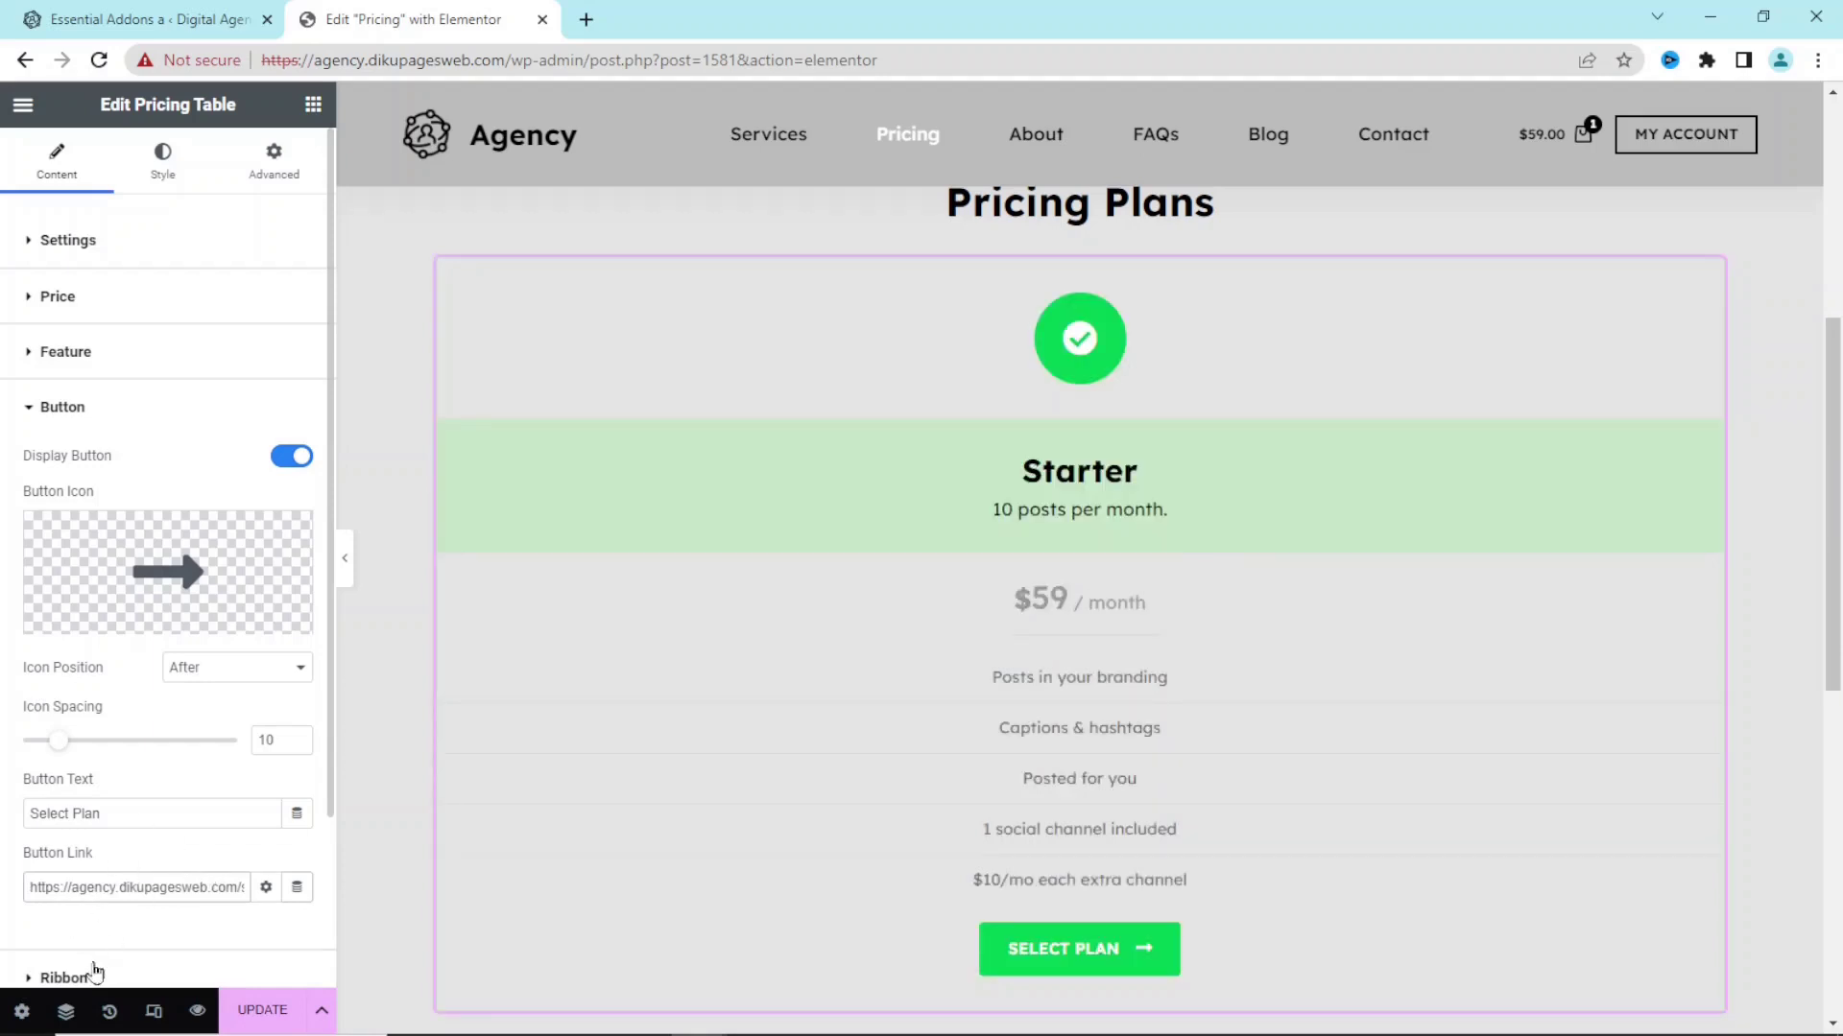
- Turn on the Featured ribbon, try Ribbon Styles 2, 3 and 4, then turn Featured off
{"action": "left_click", "coordinate": [69, 975]}
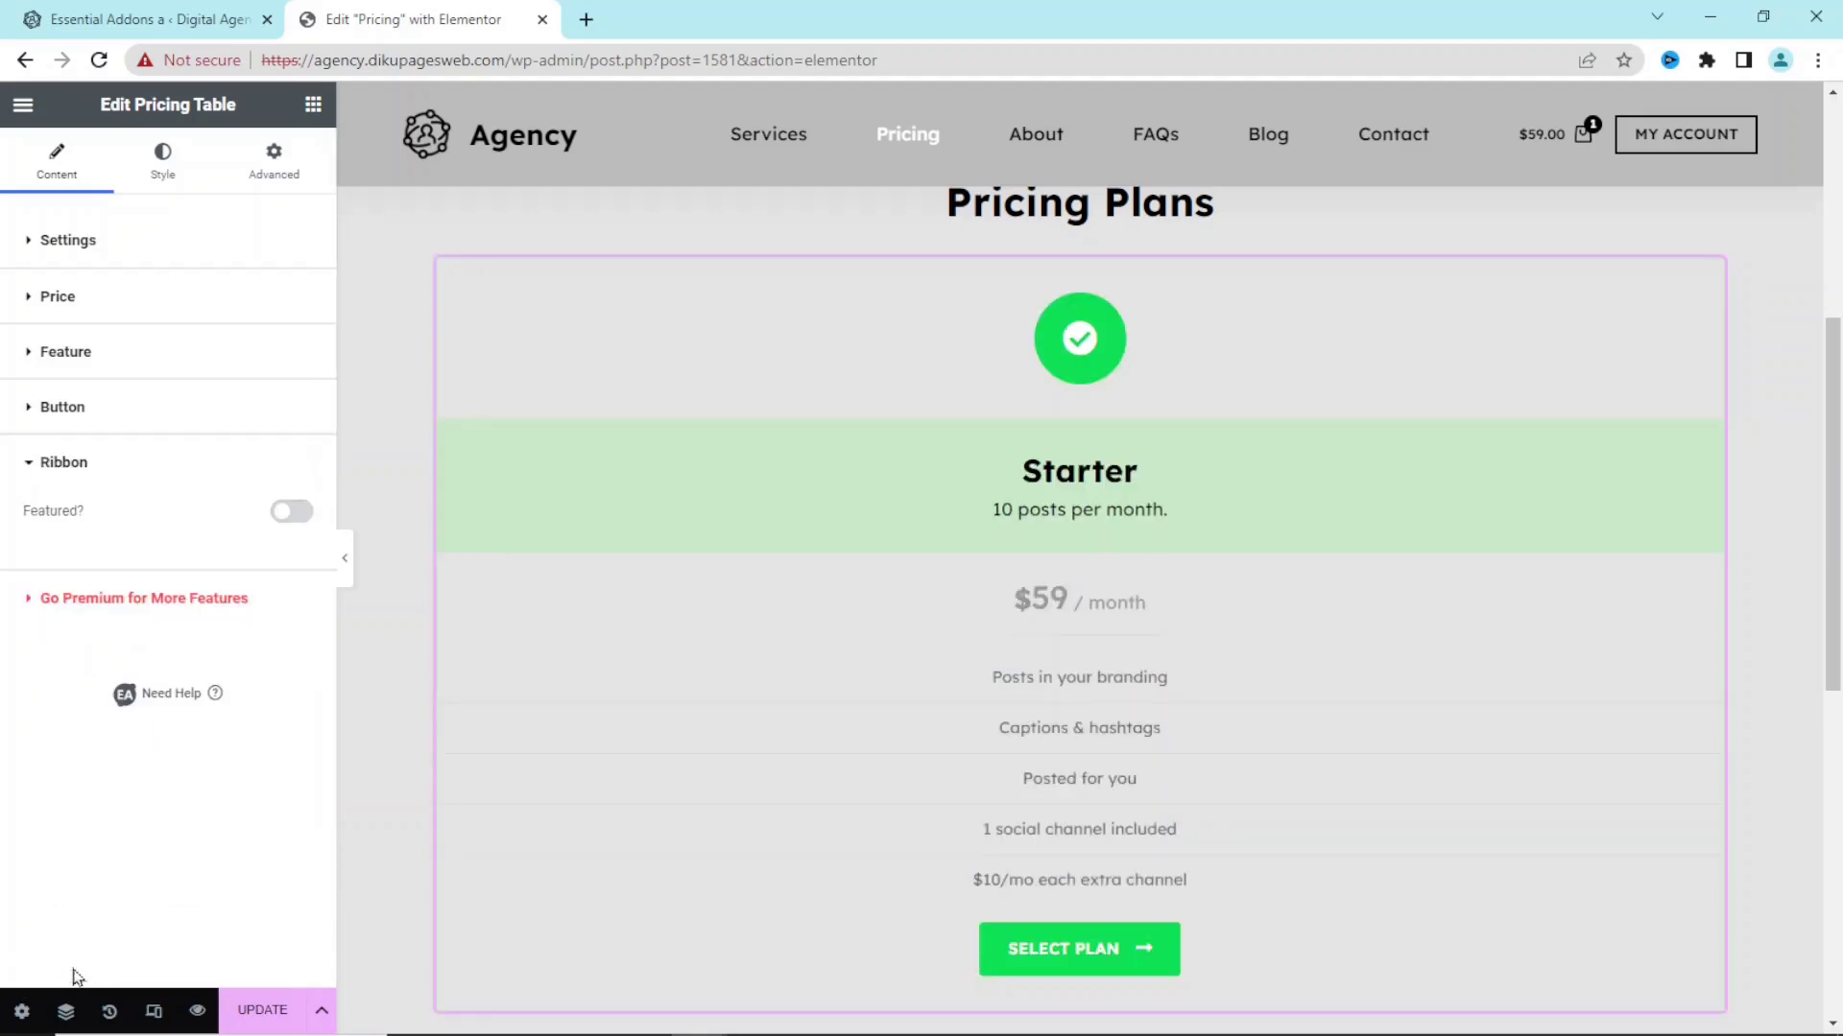
{"action": "left_click", "coordinate": [294, 514]}
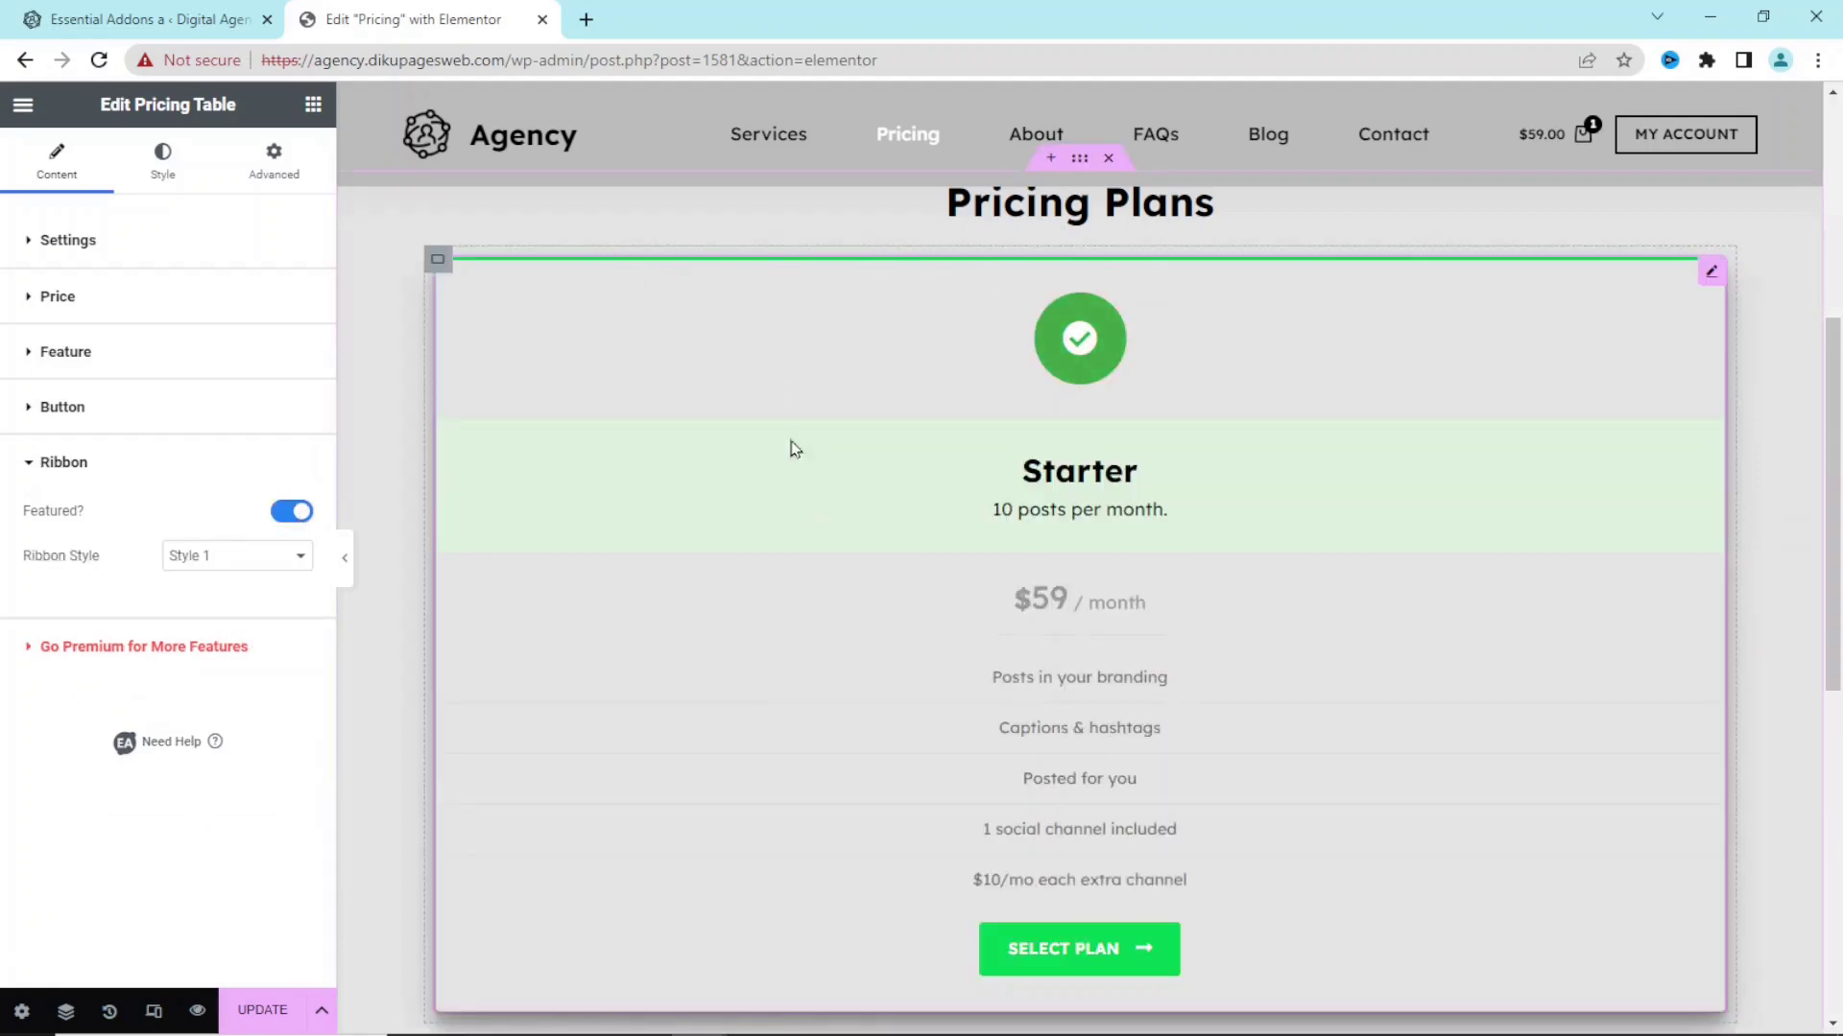
{"action": "left_click", "coordinate": [269, 565]}
{"action": "left_click", "coordinate": [241, 603]}
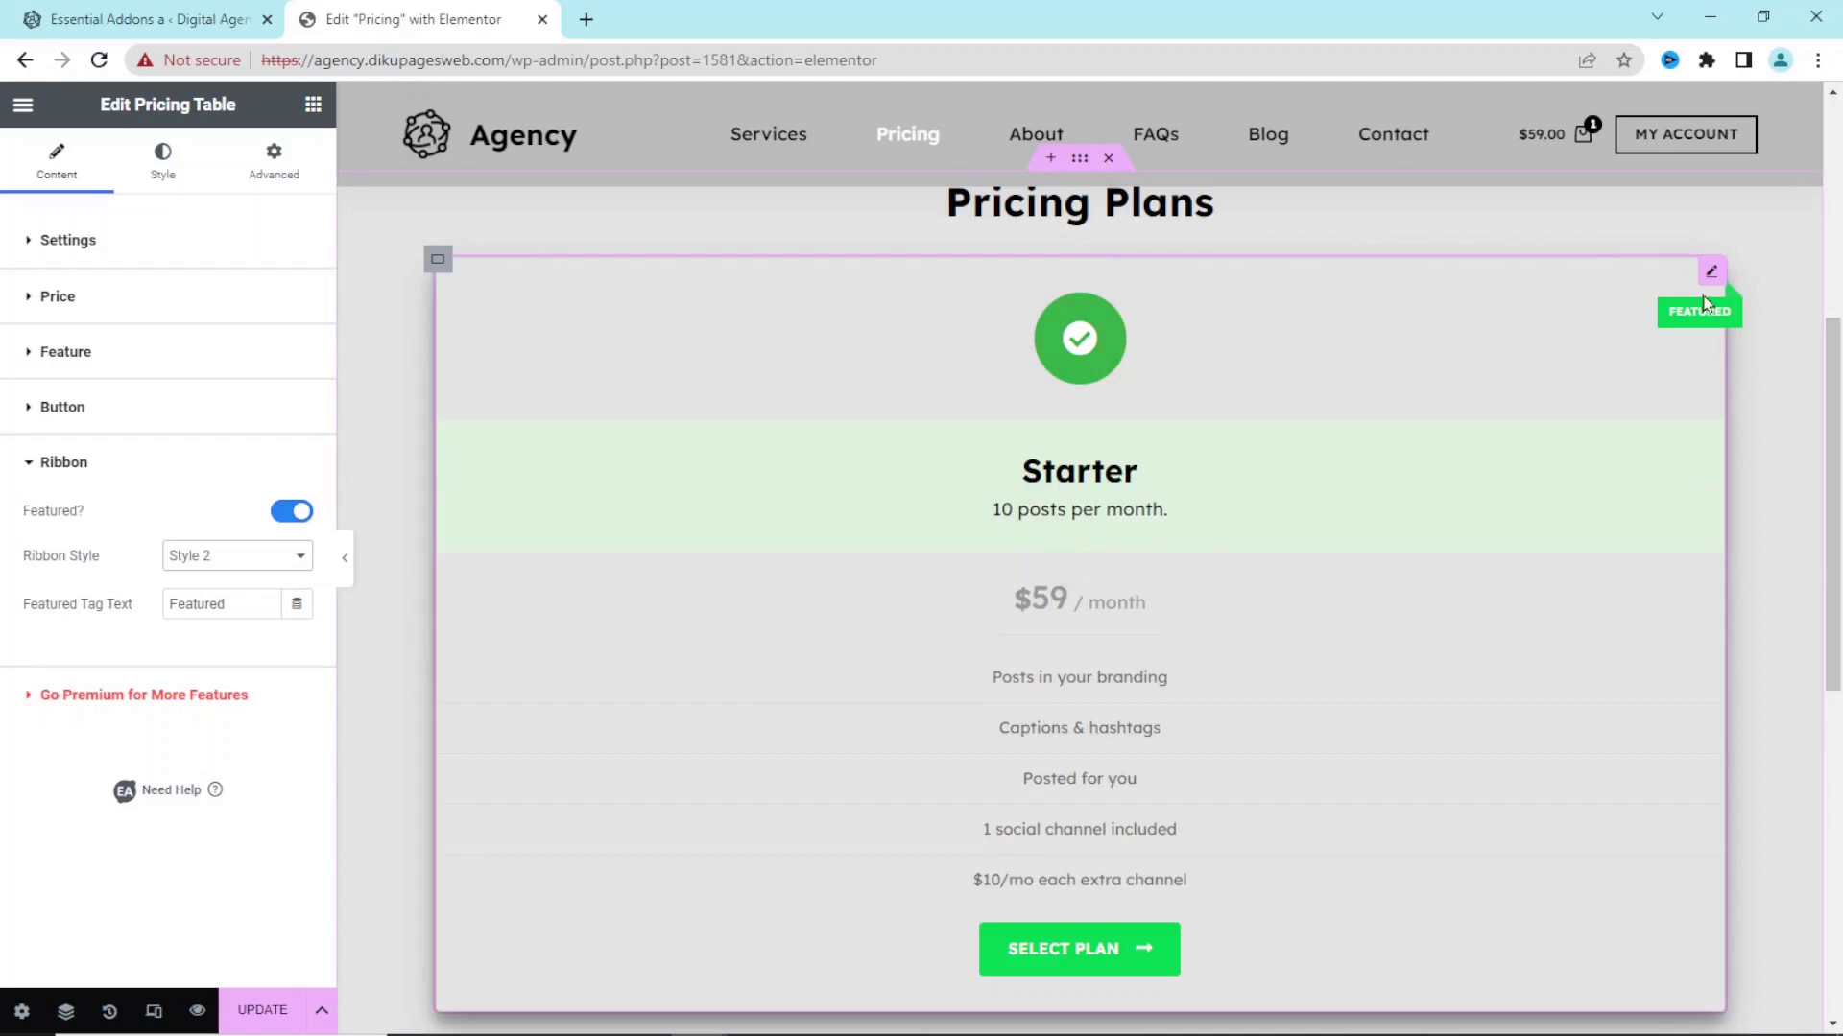
{"action": "left_click", "coordinate": [241, 560]}
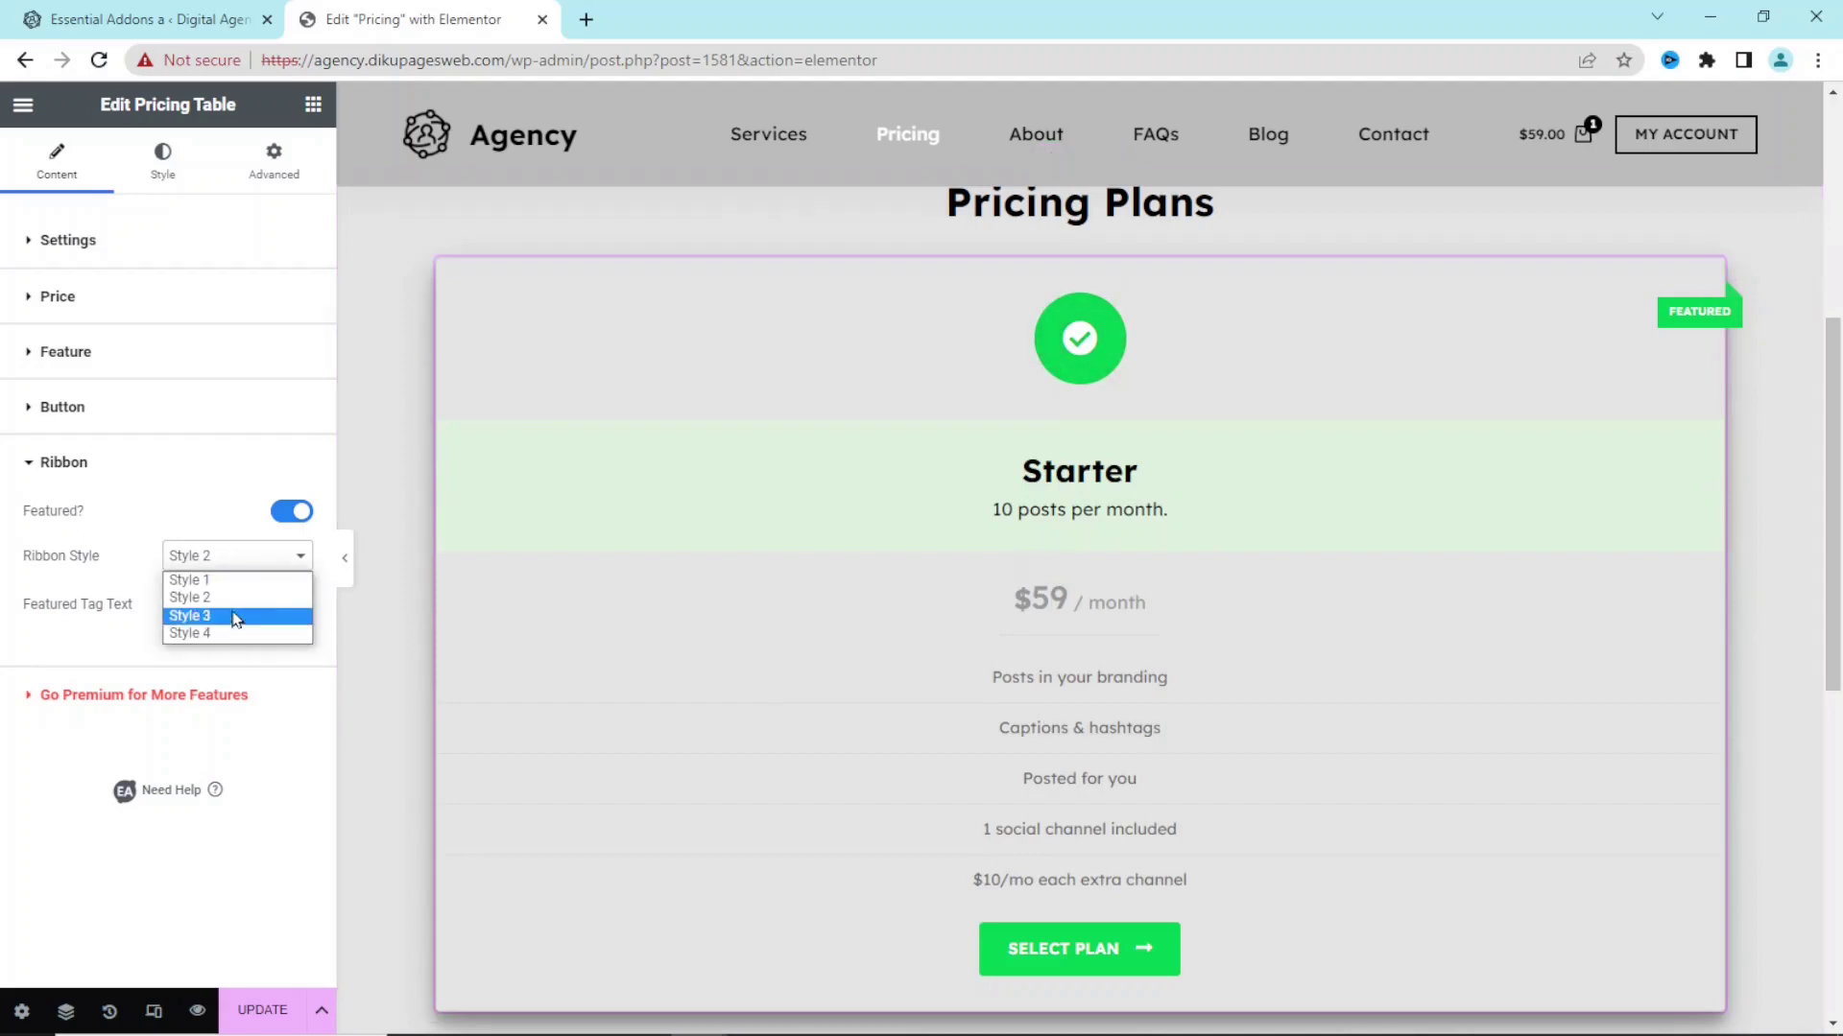
{"action": "left_click", "coordinate": [239, 623]}
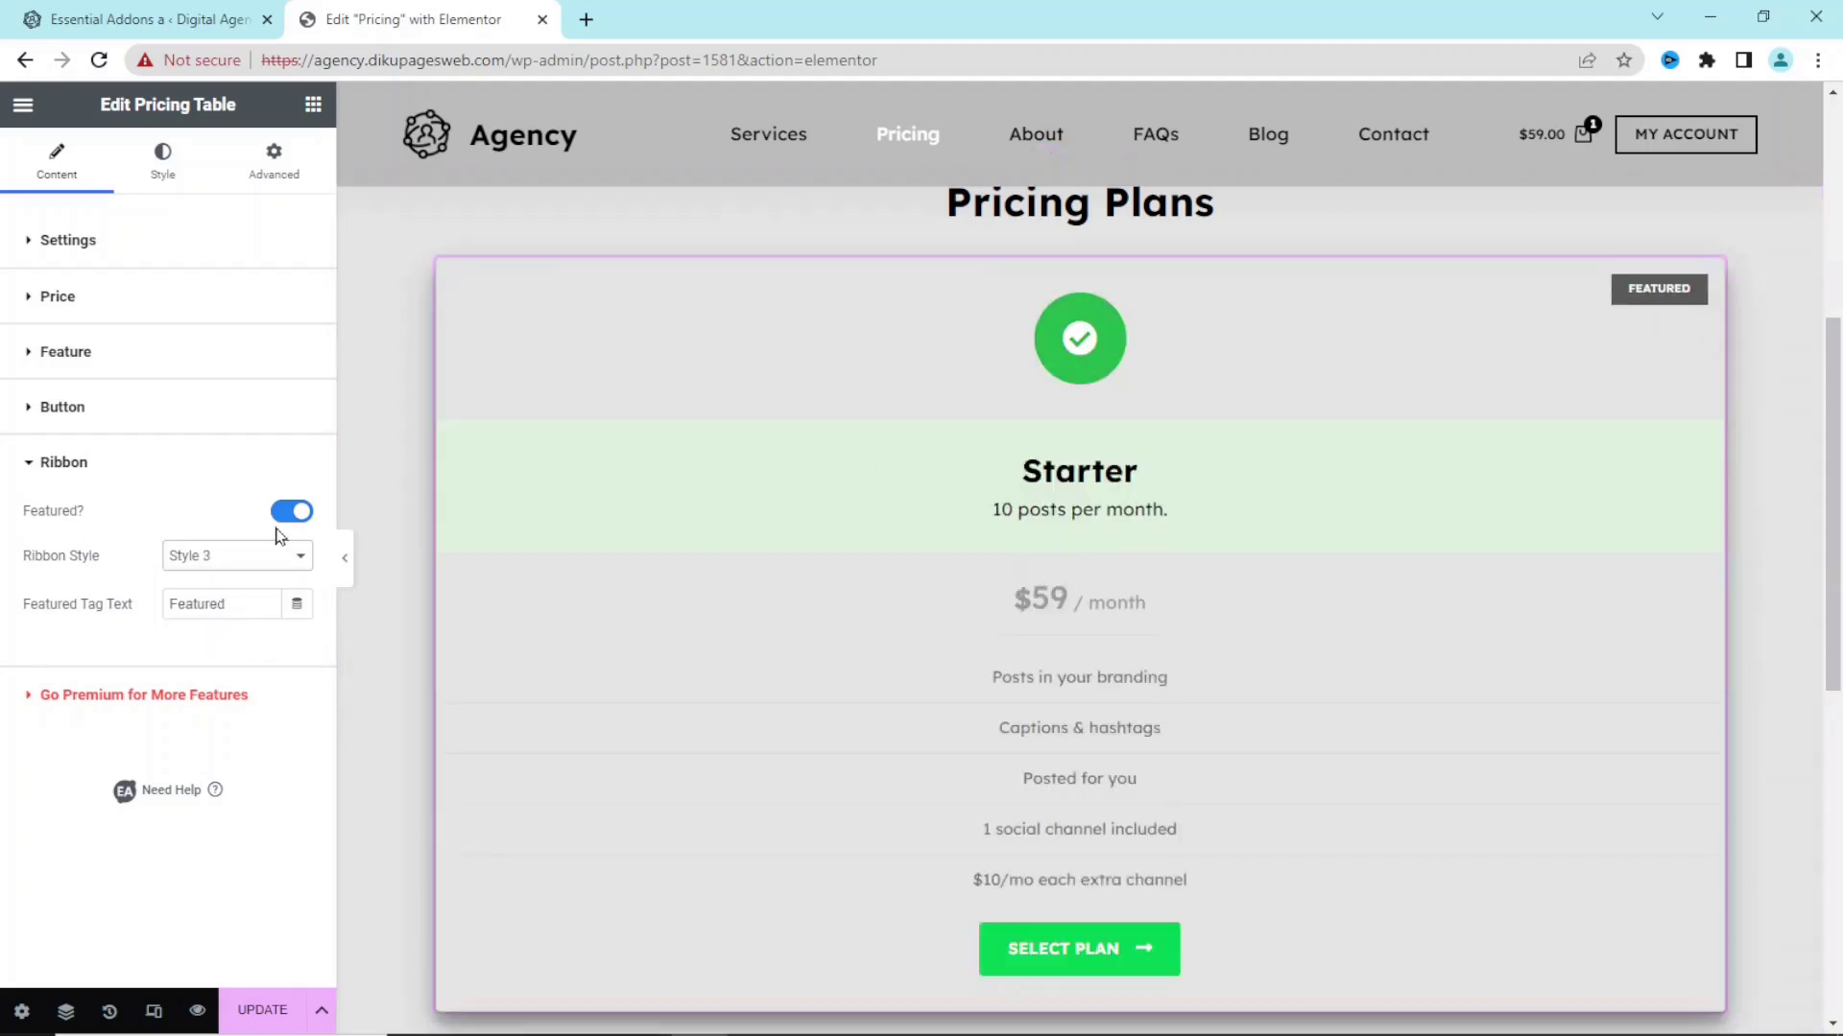
{"action": "left_click", "coordinate": [218, 560]}
{"action": "left_click", "coordinate": [212, 643]}
{"action": "key", "text": "Down"}
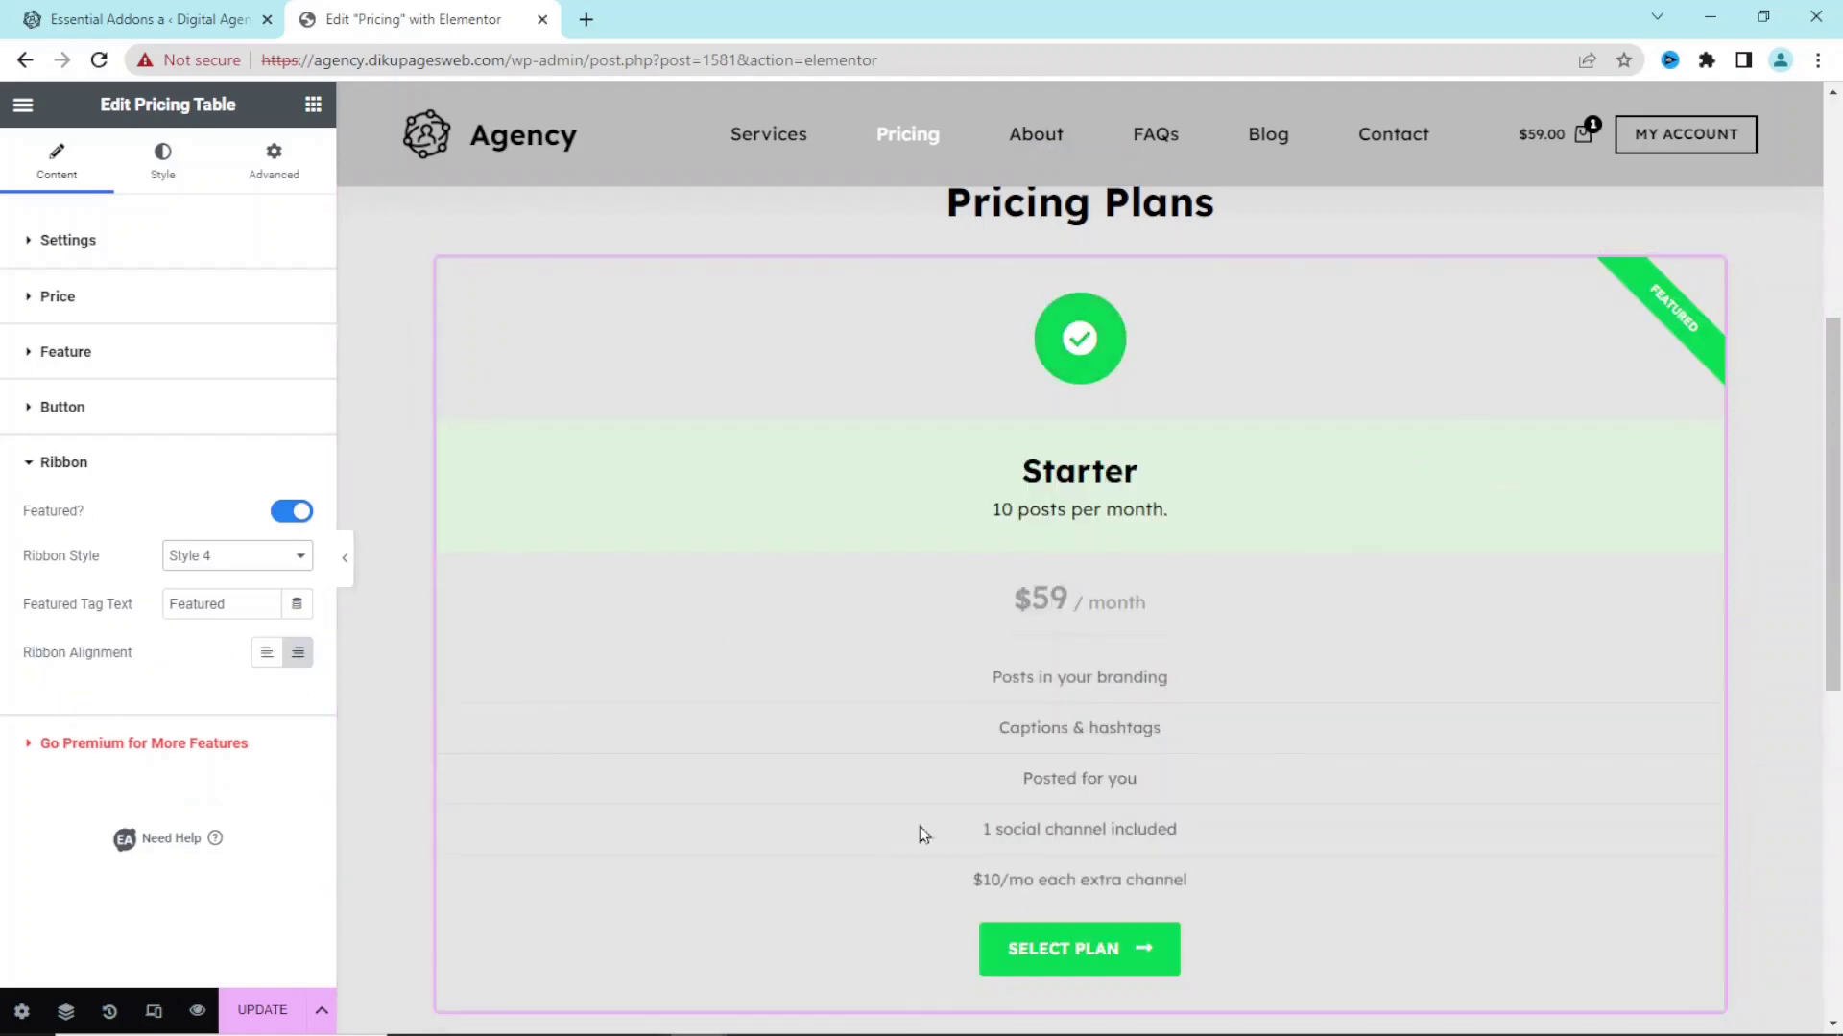
{"action": "left_click", "coordinate": [276, 518]}
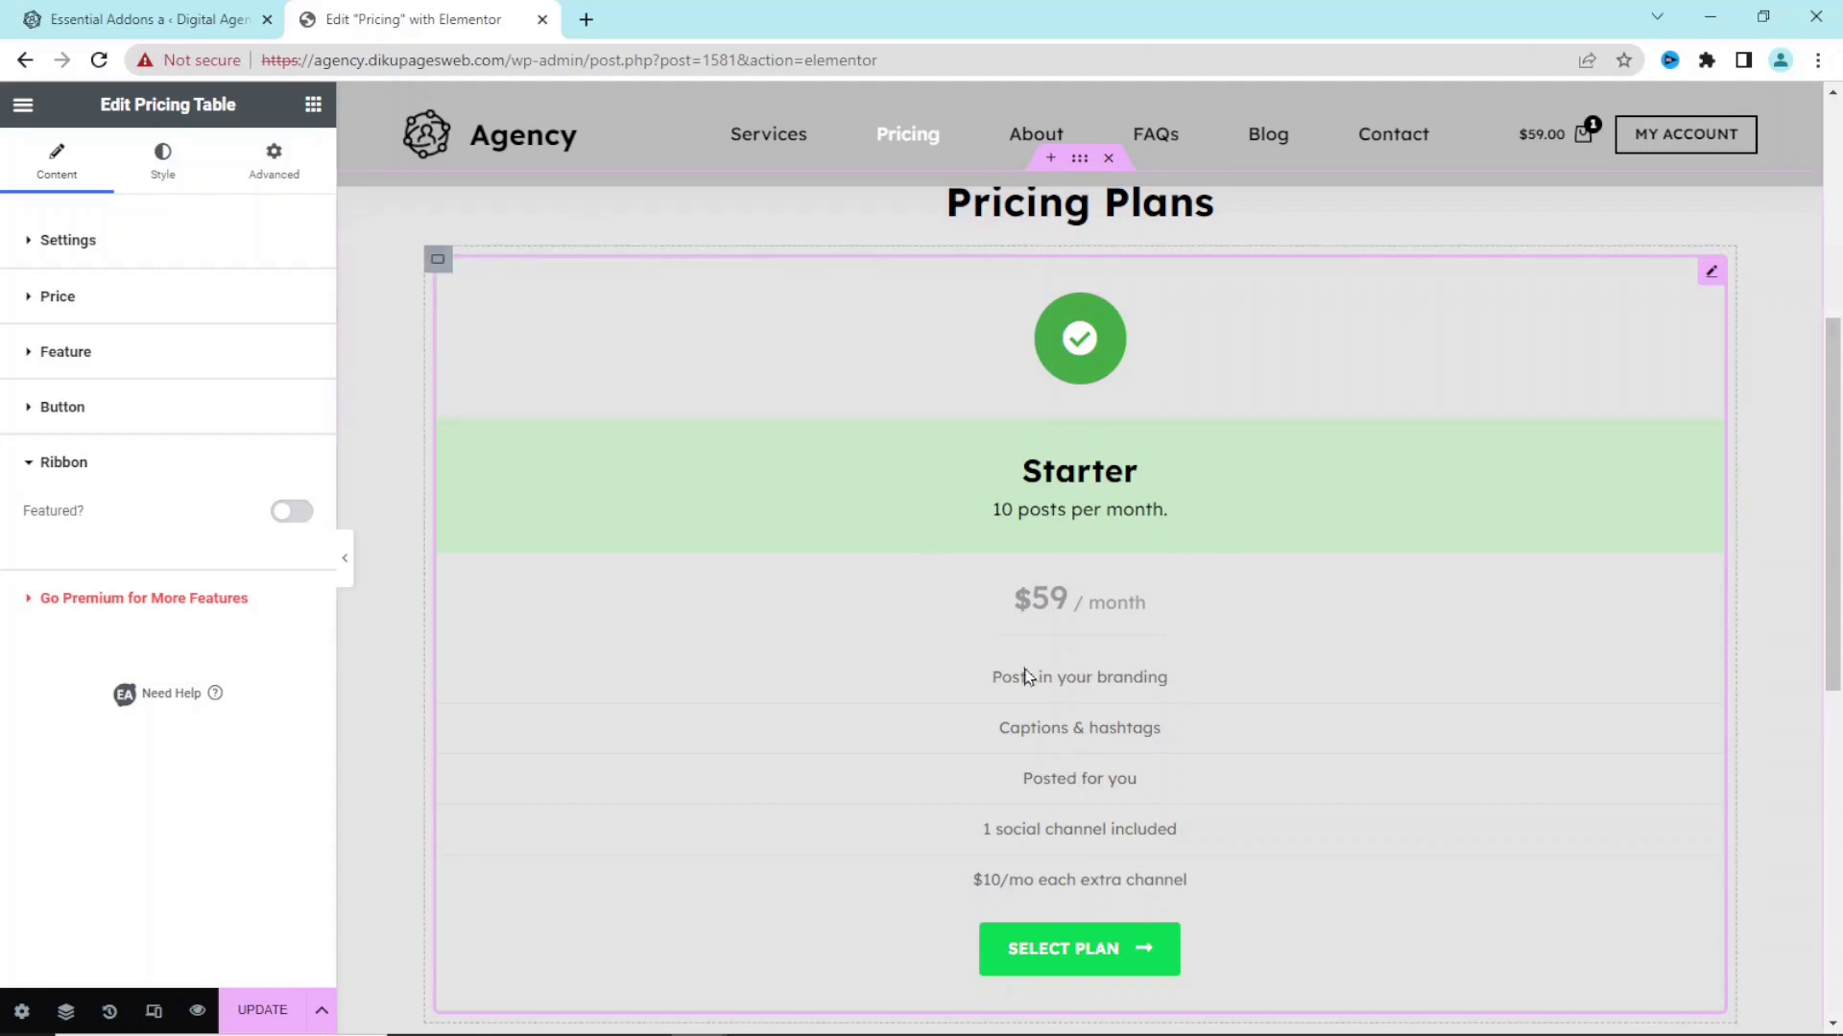
- Set the header's Title Background Color to the grey global Theme Color Palette 1
{"action": "left_click", "coordinate": [163, 158]}
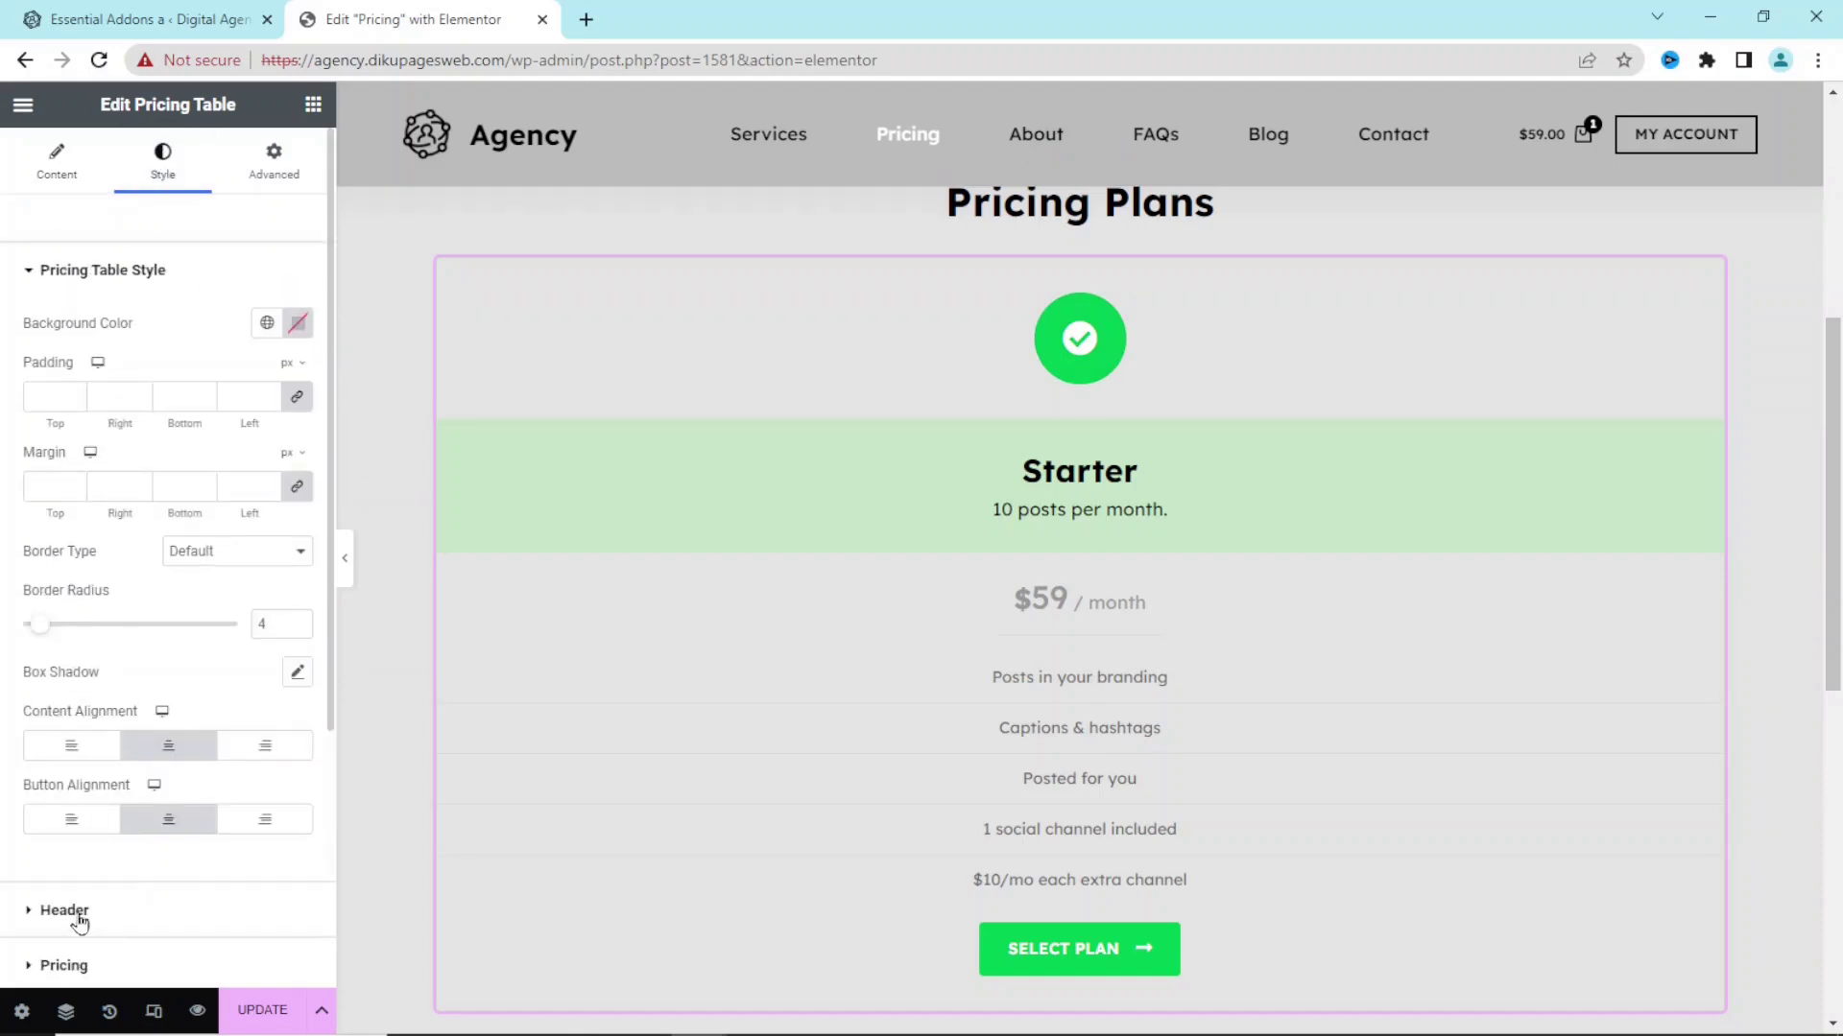
{"action": "left_click", "coordinate": [64, 911]}
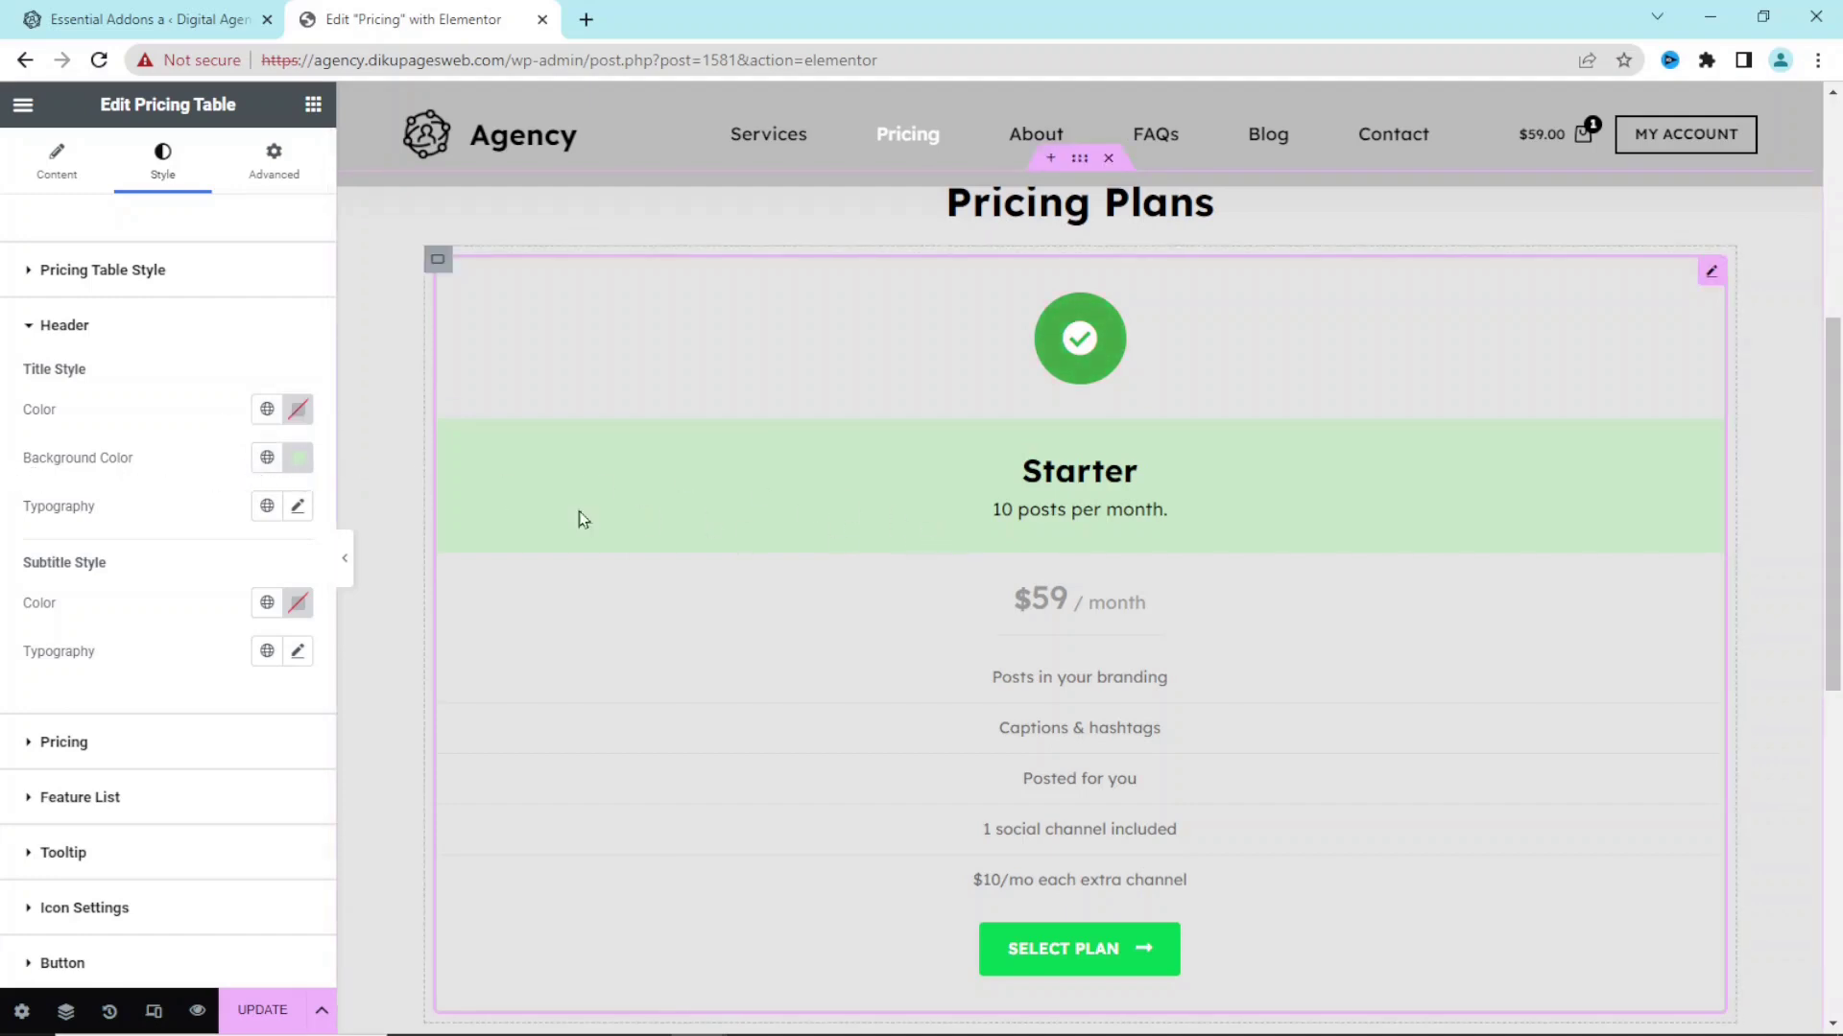
{"action": "left_click", "coordinate": [267, 458]}
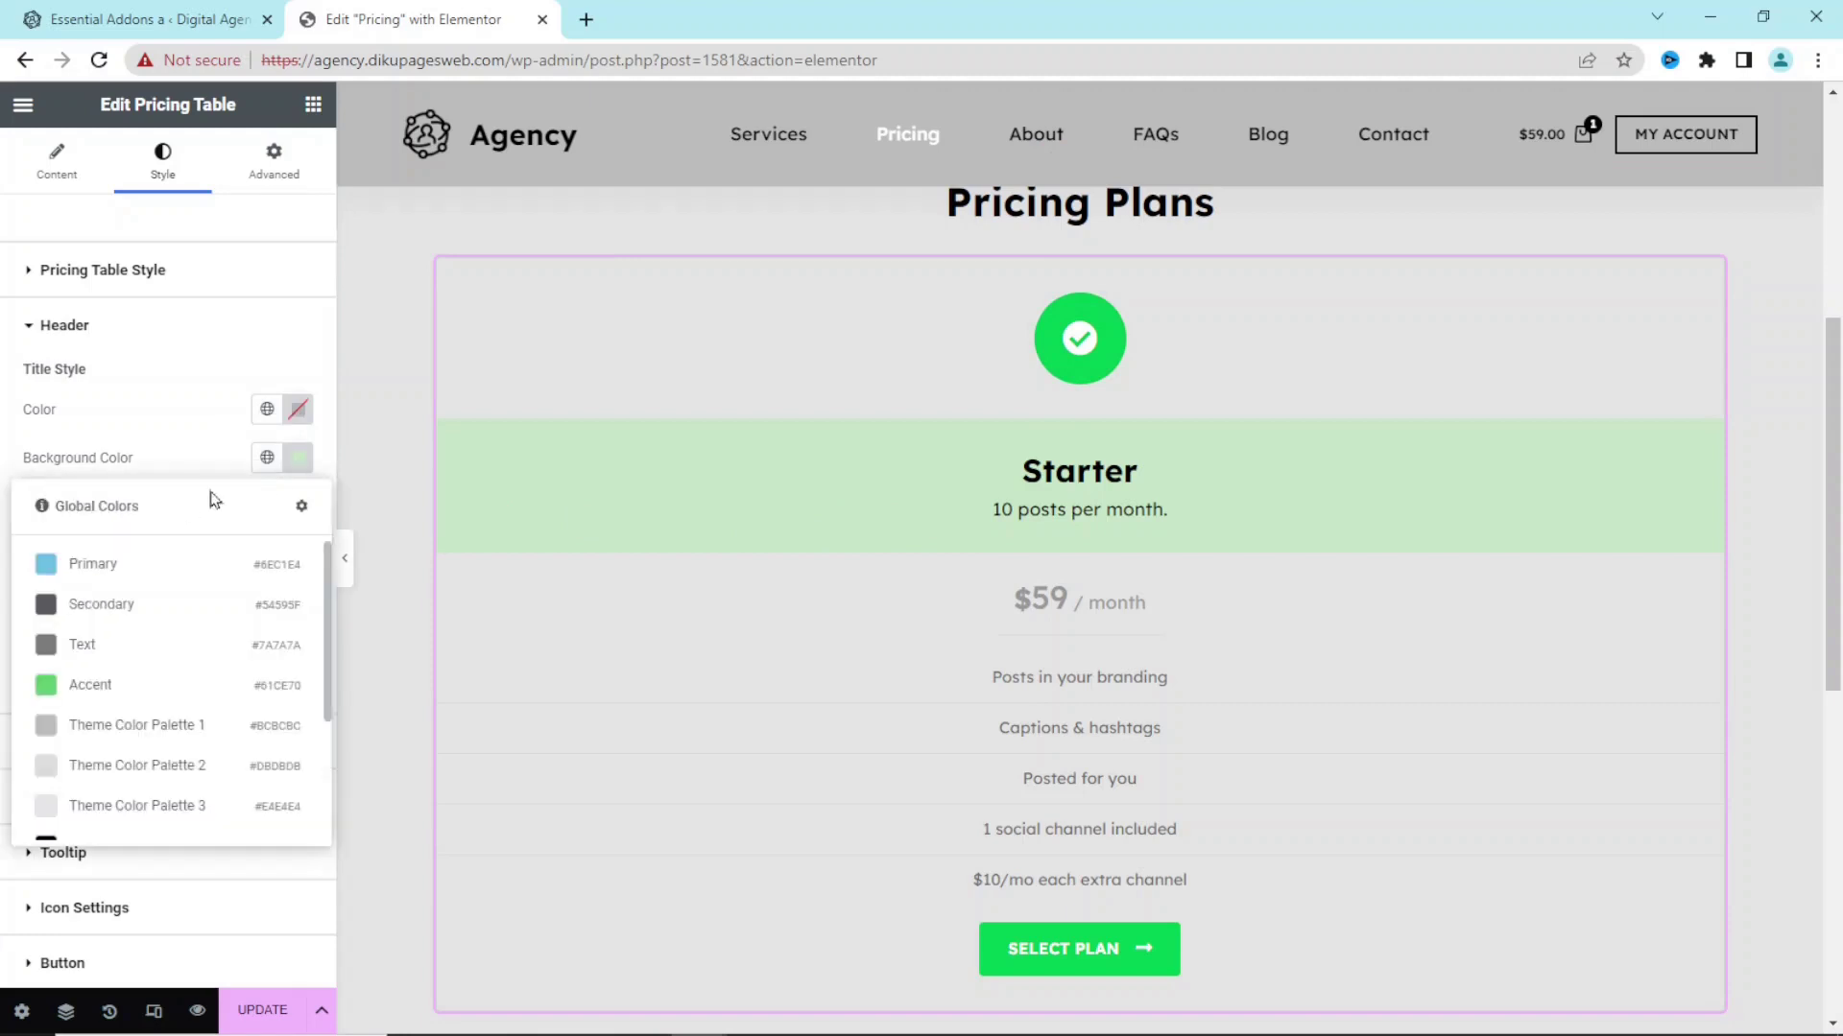
{"action": "left_click", "coordinate": [166, 736]}
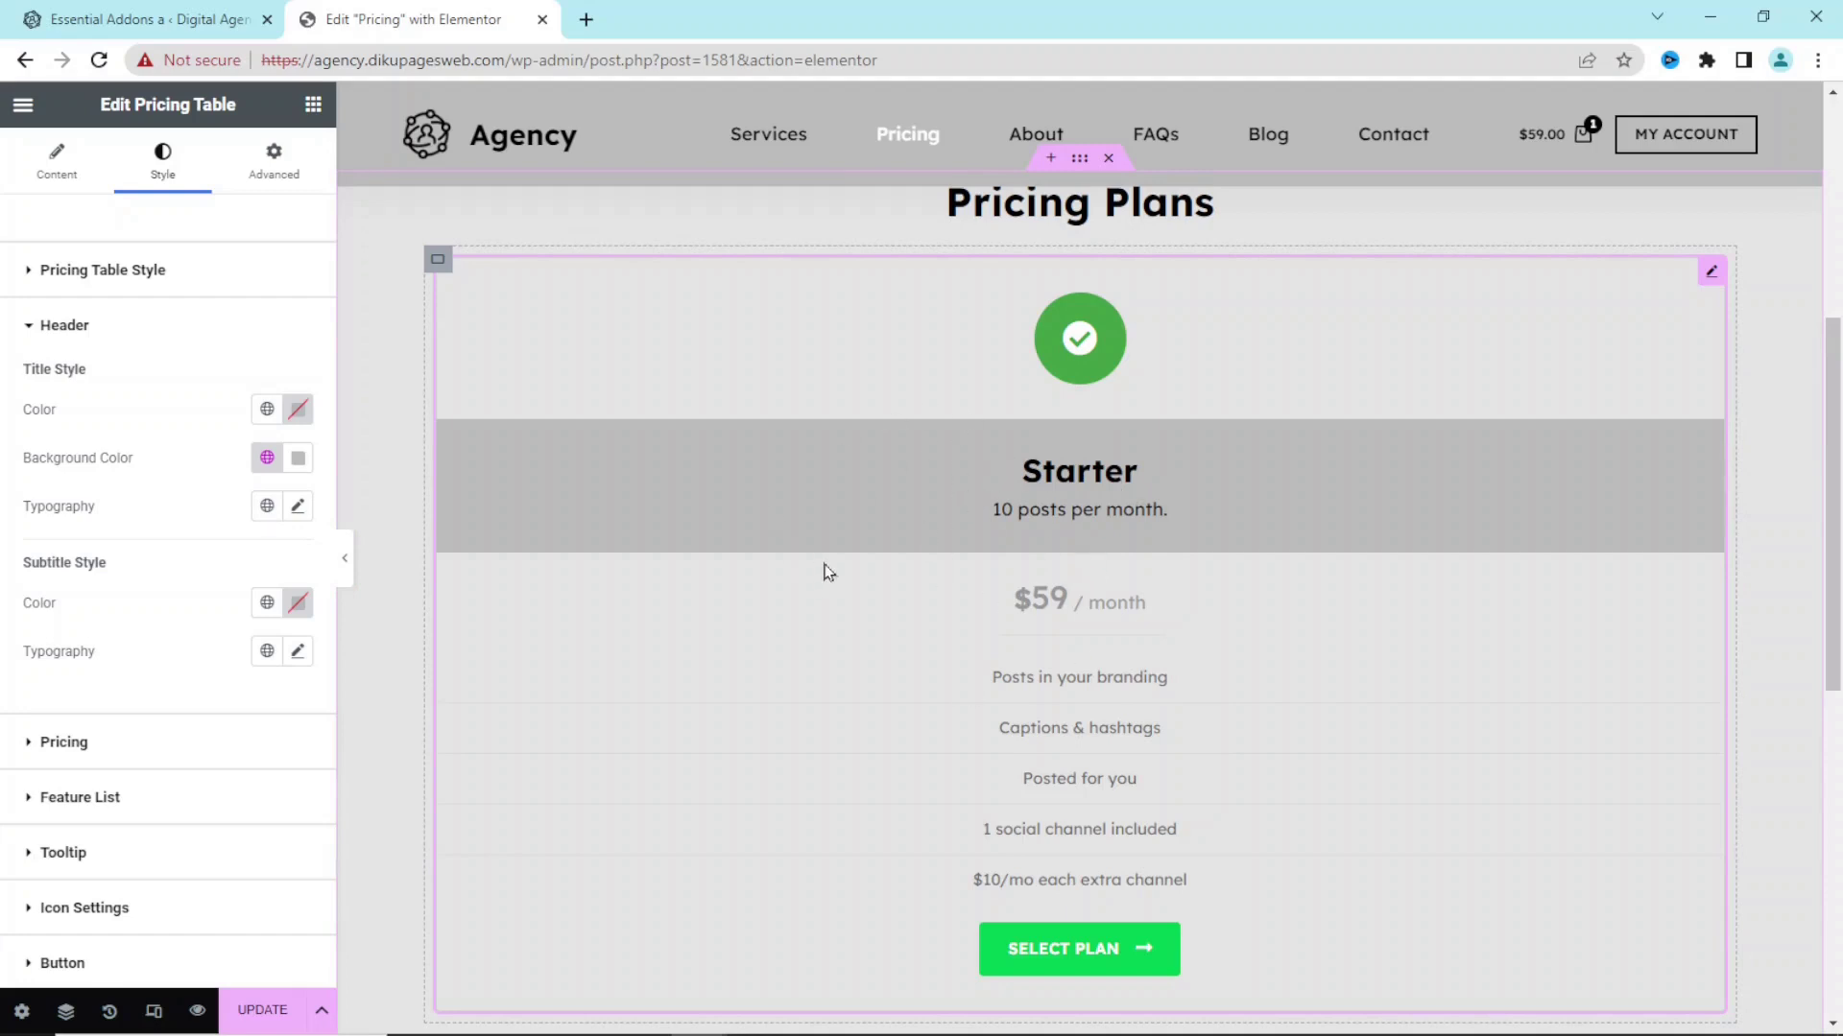
- Look through the subtitle typography font families and leave them unchanged
{"action": "left_click", "coordinate": [300, 655]}
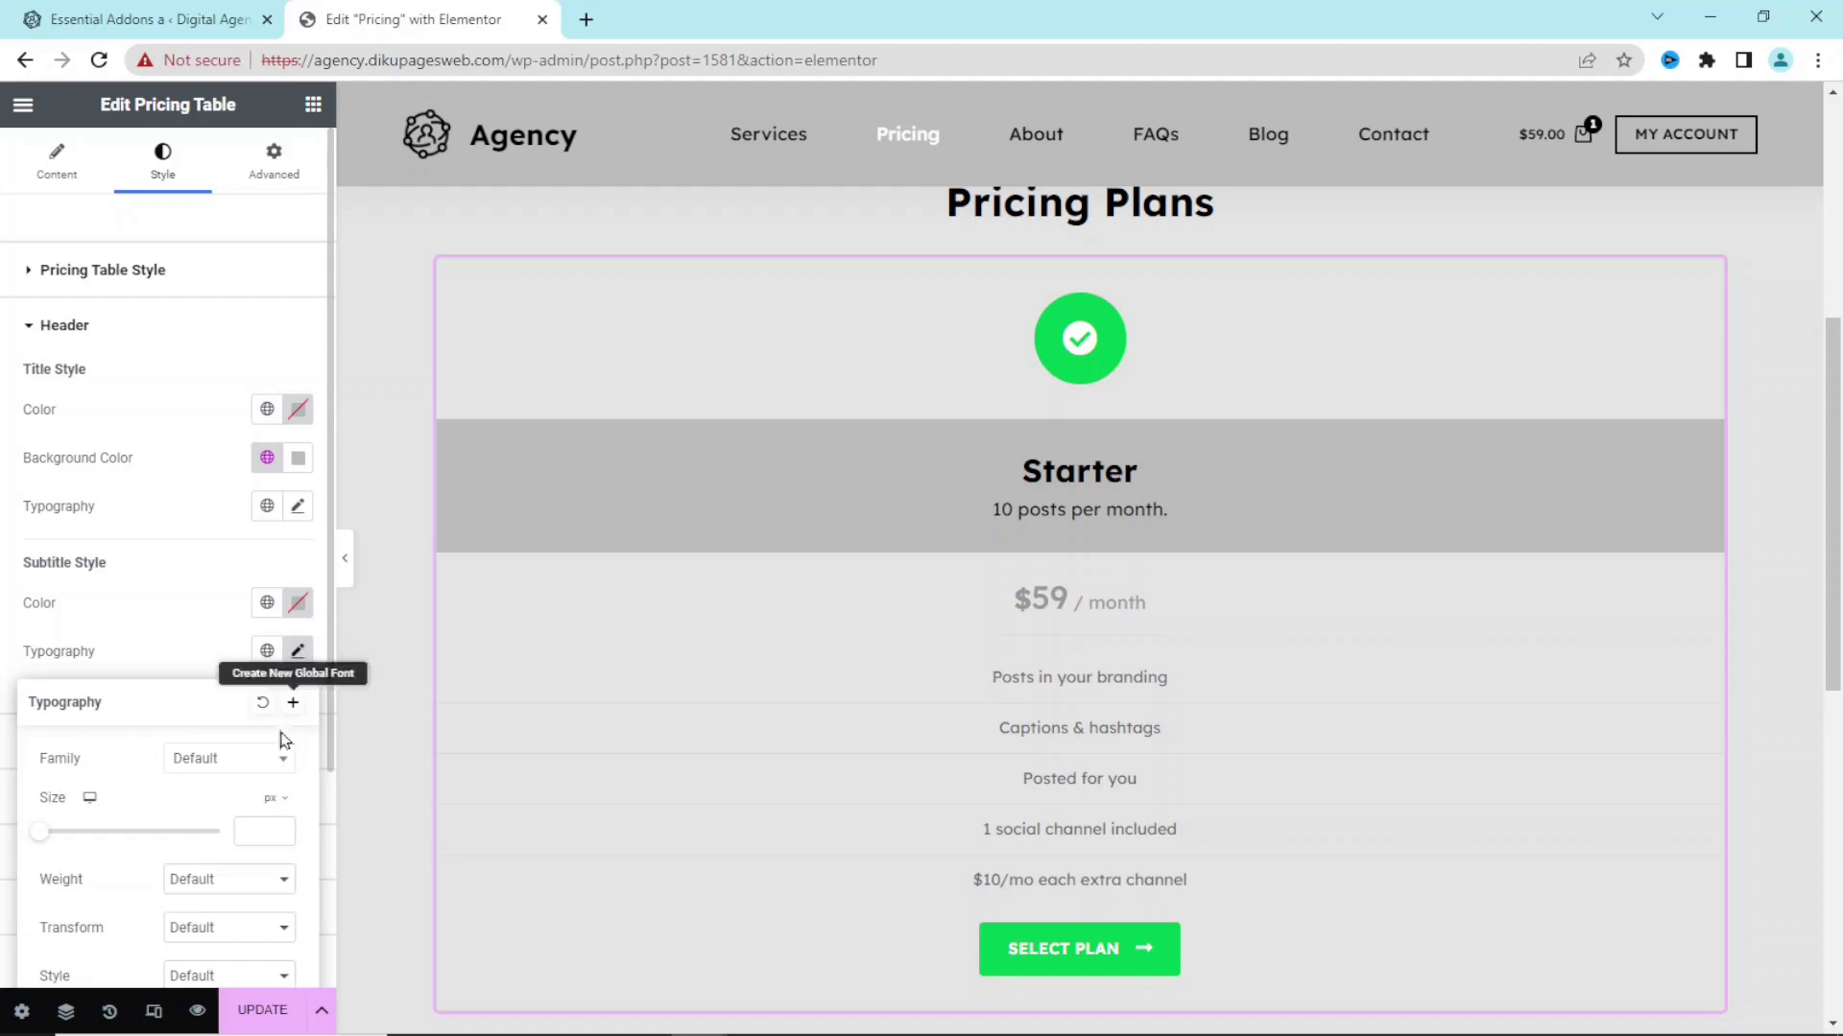
{"action": "left_click", "coordinate": [231, 759]}
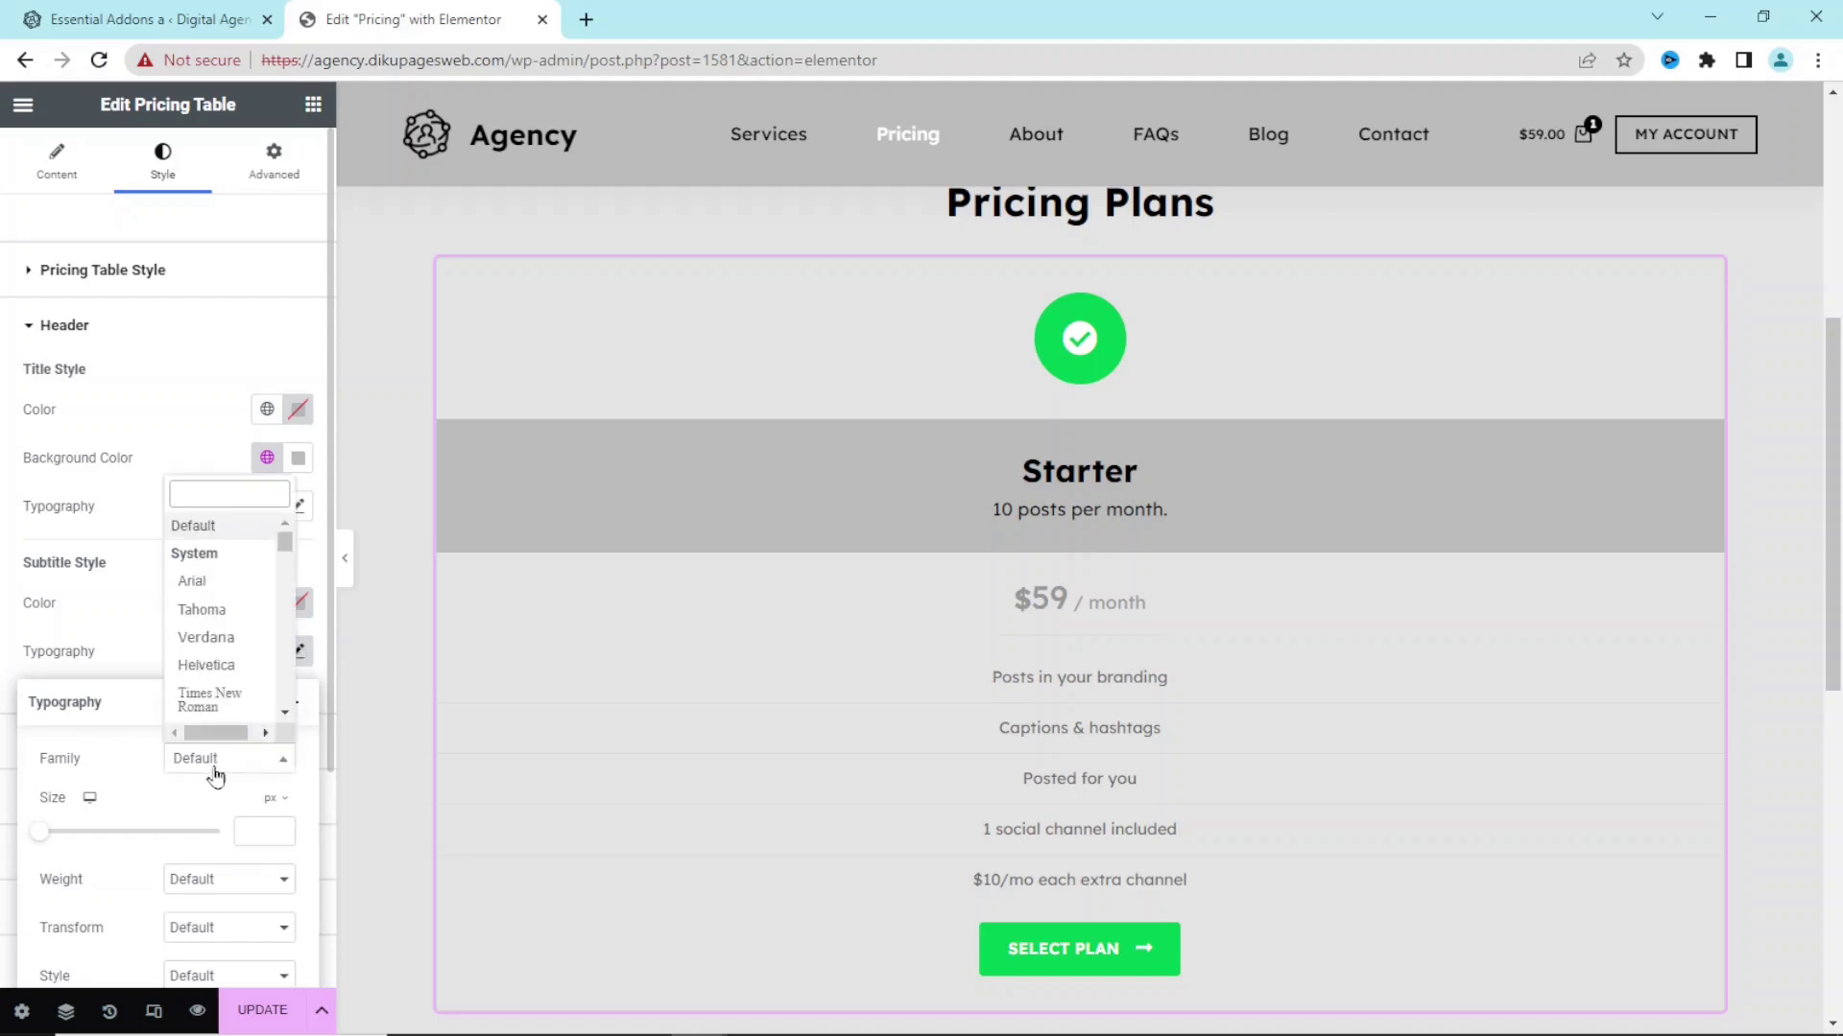
{"action": "mouse_move", "coordinate": [285, 554]}
{"action": "left_mouse_down"}
{"action": "mouse_move", "coordinate": [285, 691]}
{"action": "mouse_move", "coordinate": [285, 533]}
{"action": "left_mouse_up"}
{"action": "left_click", "coordinate": [223, 434]}
{"action": "left_click", "coordinate": [222, 434]}
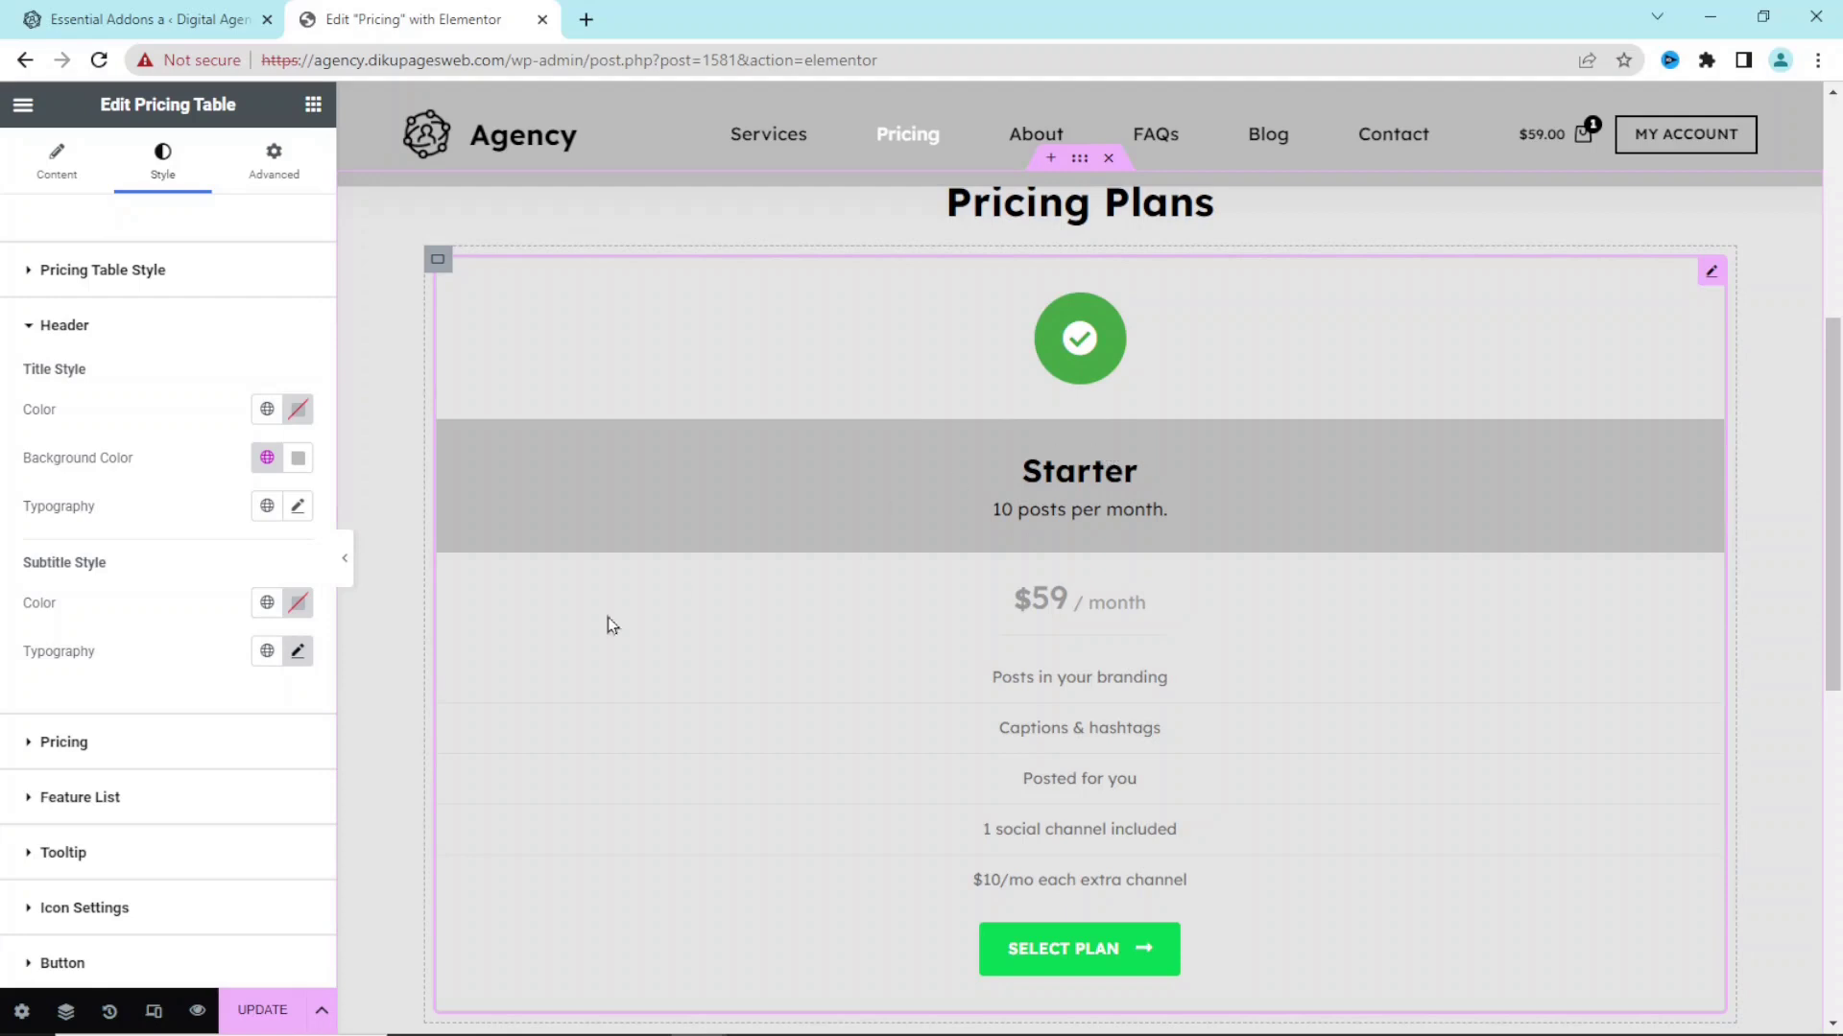
- Set the $59 Original Price Color to the black global Theme Color Palette 5
{"action": "left_click", "coordinate": [78, 747]}
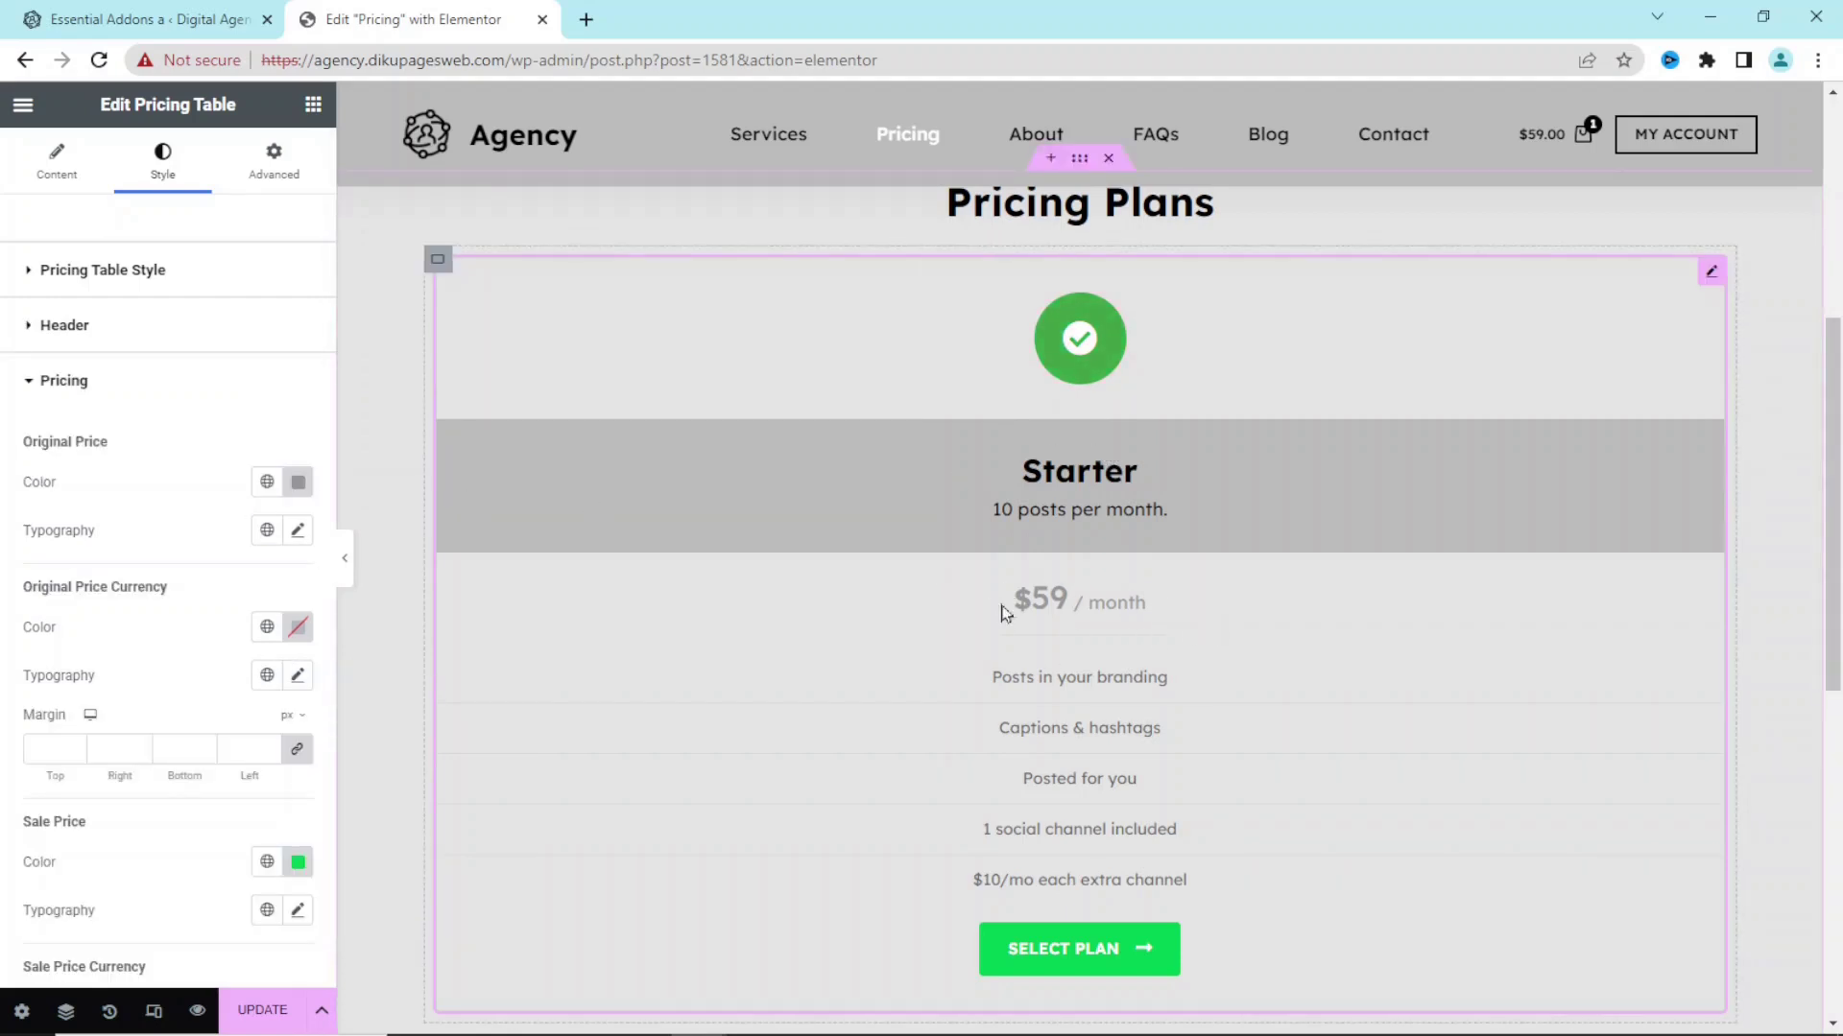
{"action": "left_click", "coordinate": [267, 483]}
{"action": "left_click_drag", "start_coordinate": [329, 637], "coordinate": [327, 791]}
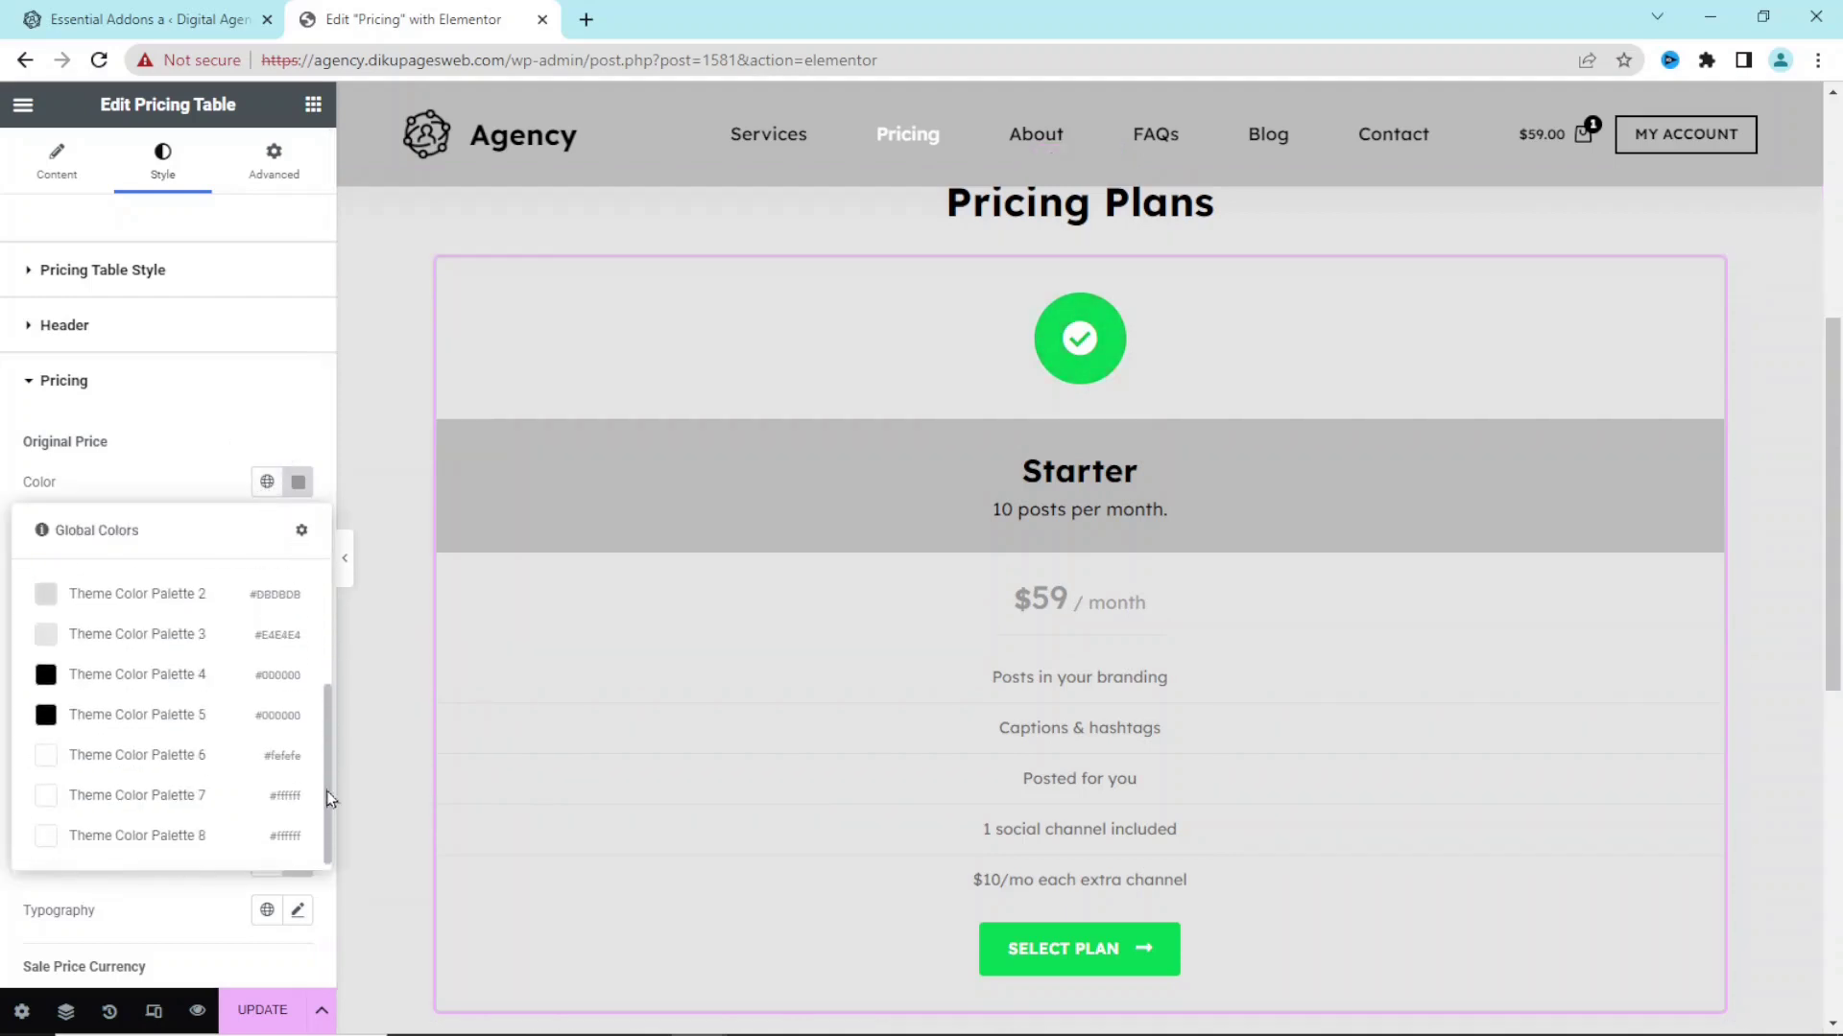
{"action": "left_click", "coordinate": [140, 715]}
- Set the Feature List text colour to the black global Theme Color Palette 5
{"action": "scroll", "coordinate": [324, 670], "scroll_direction": "down", "scroll_amount": 3}
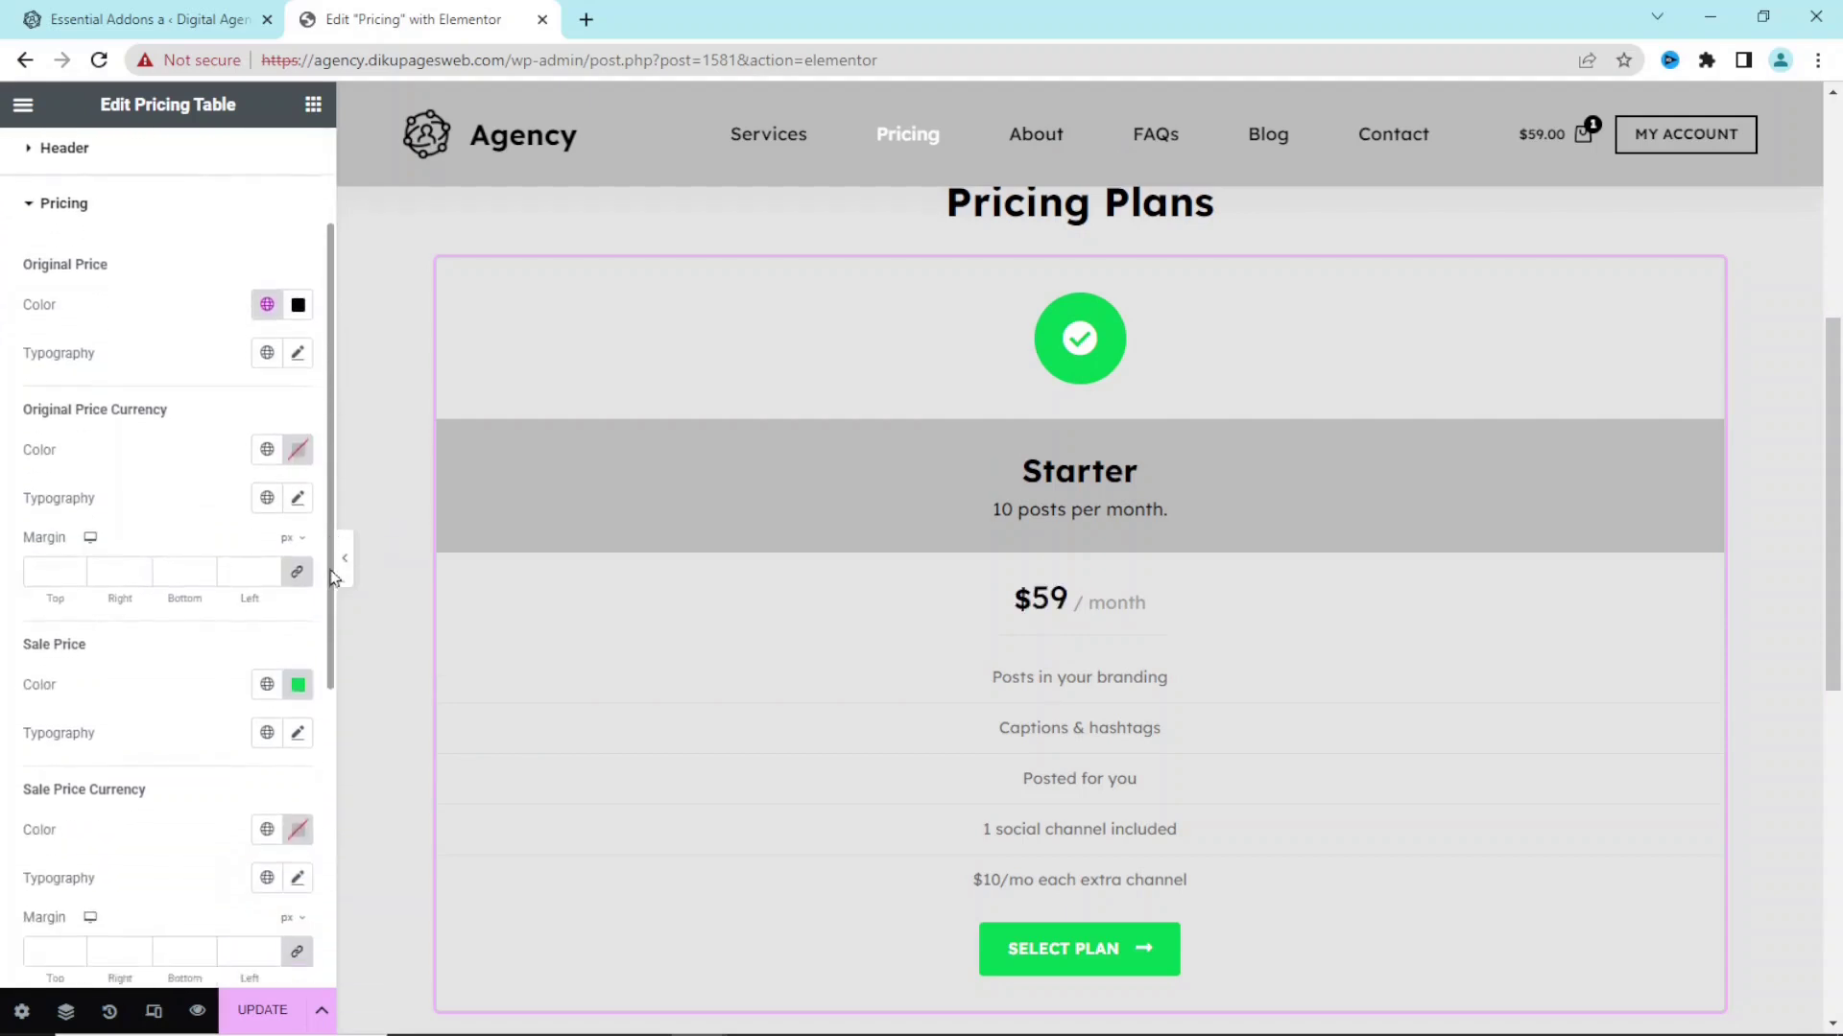
{"action": "scroll", "coordinate": [324, 670], "scroll_direction": "down", "scroll_amount": 1}
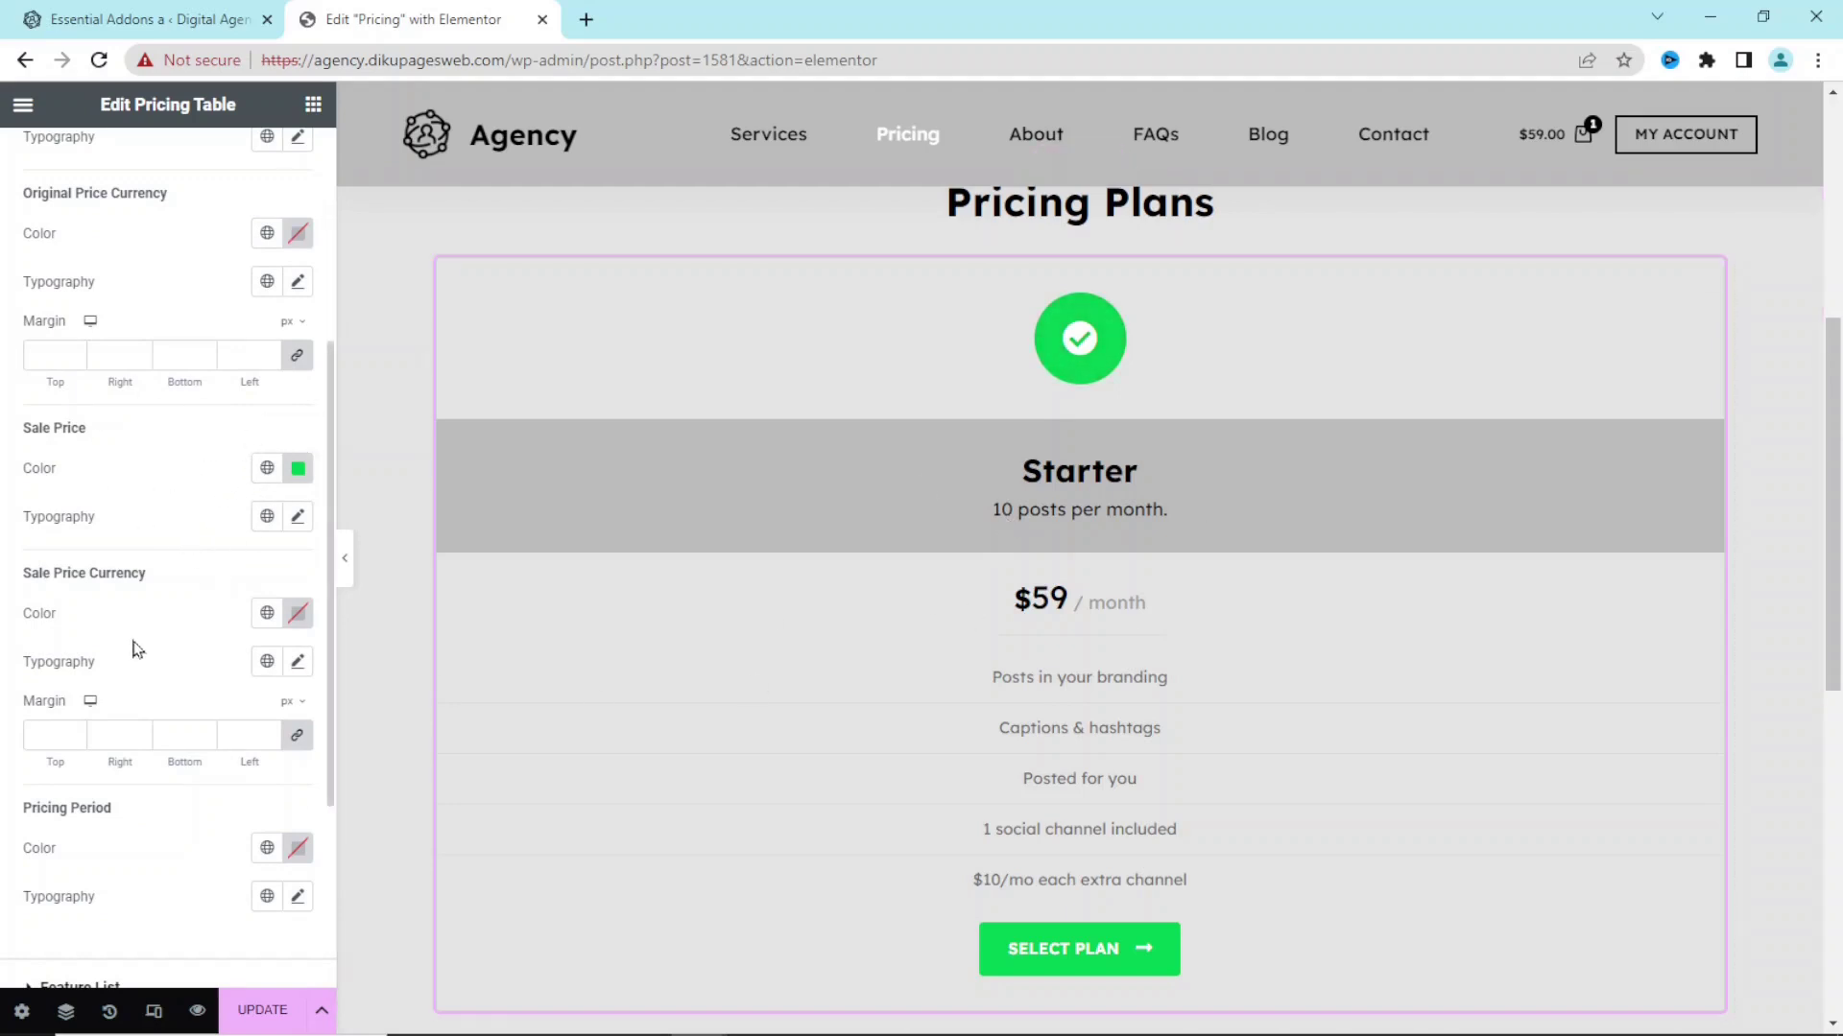
{"action": "scroll", "coordinate": [135, 650], "scroll_direction": "down", "scroll_amount": 3}
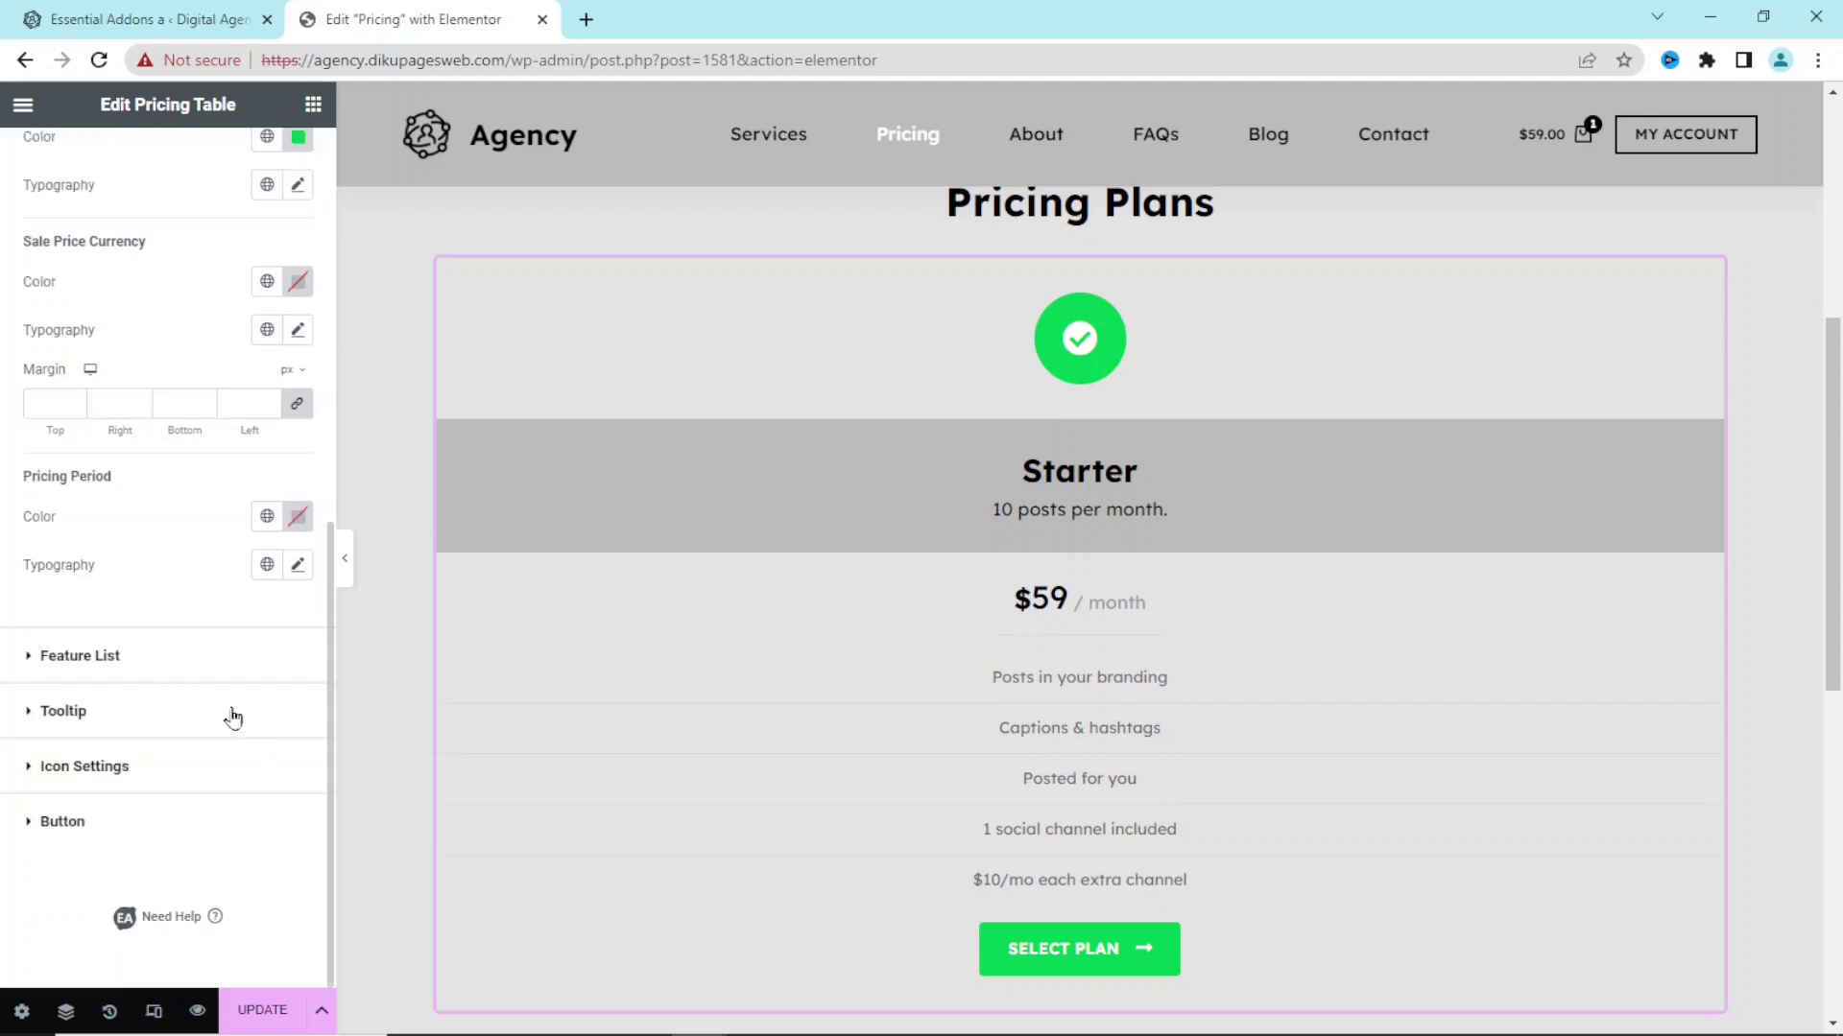
{"action": "left_click", "coordinate": [87, 656]}
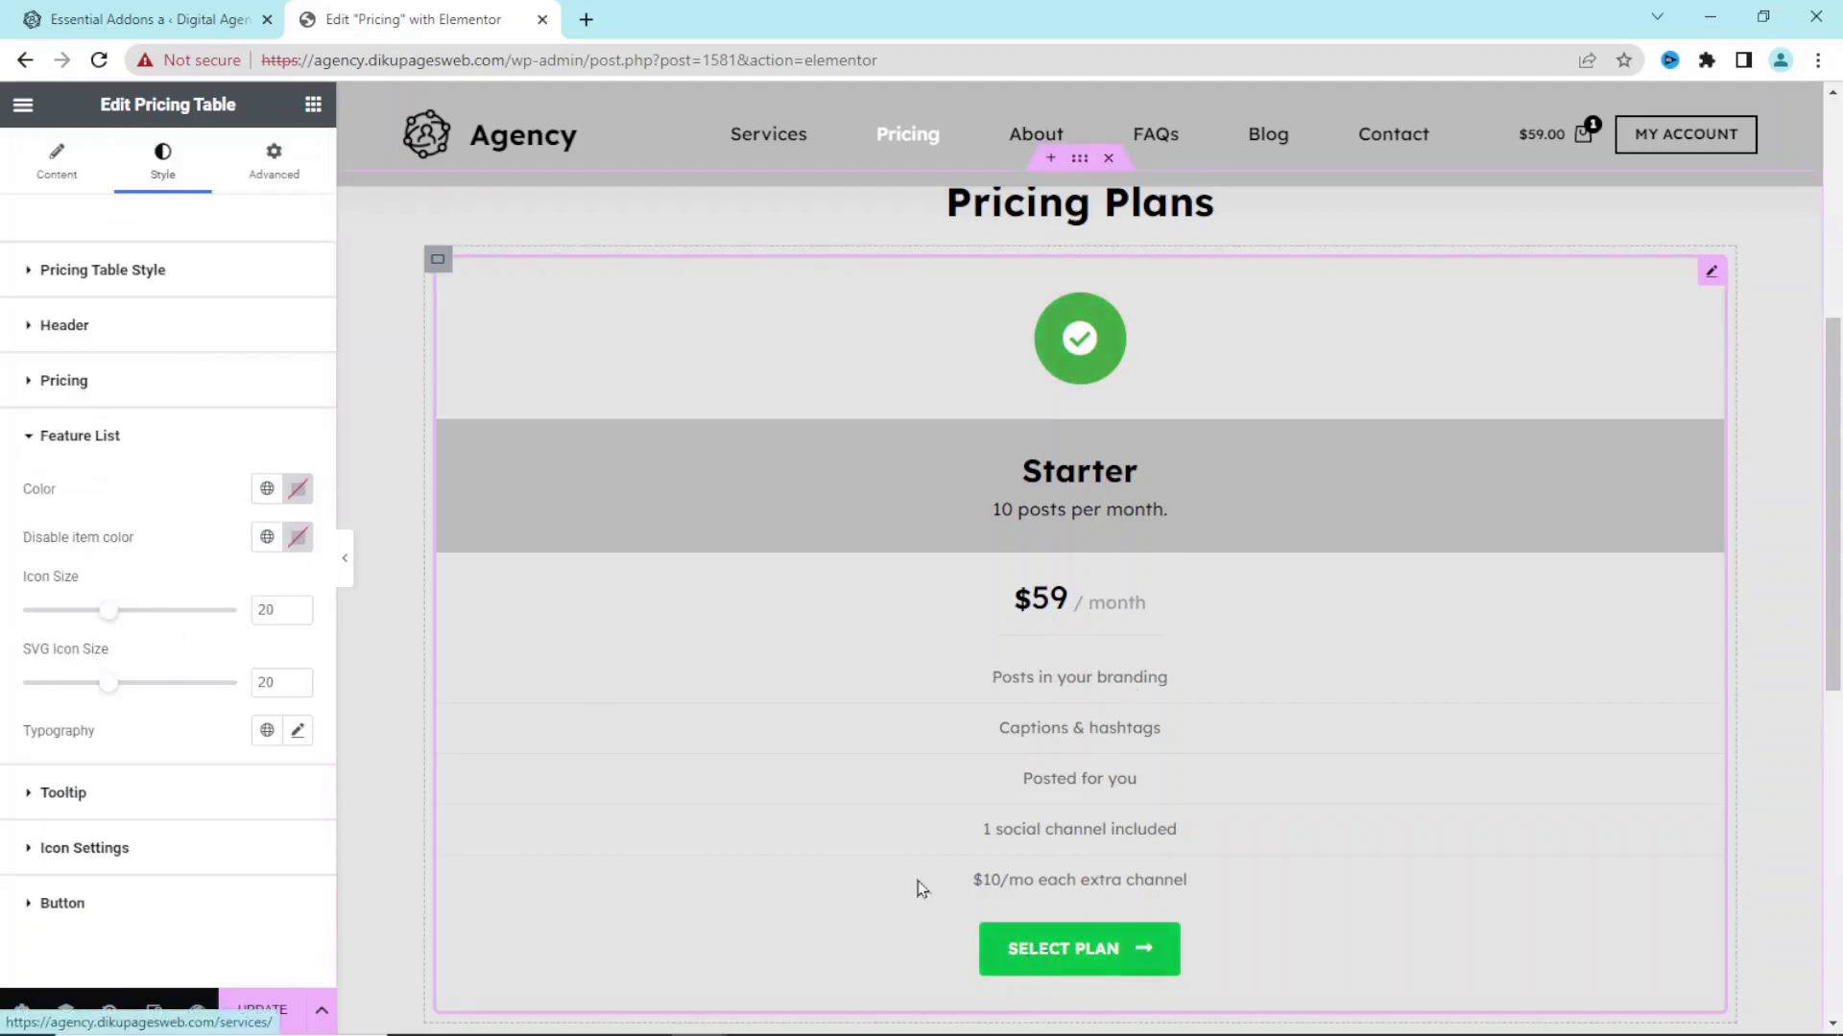
{"action": "left_click", "coordinate": [267, 489]}
{"action": "scroll", "coordinate": [327, 665], "scroll_direction": "down", "scroll_amount": 3}
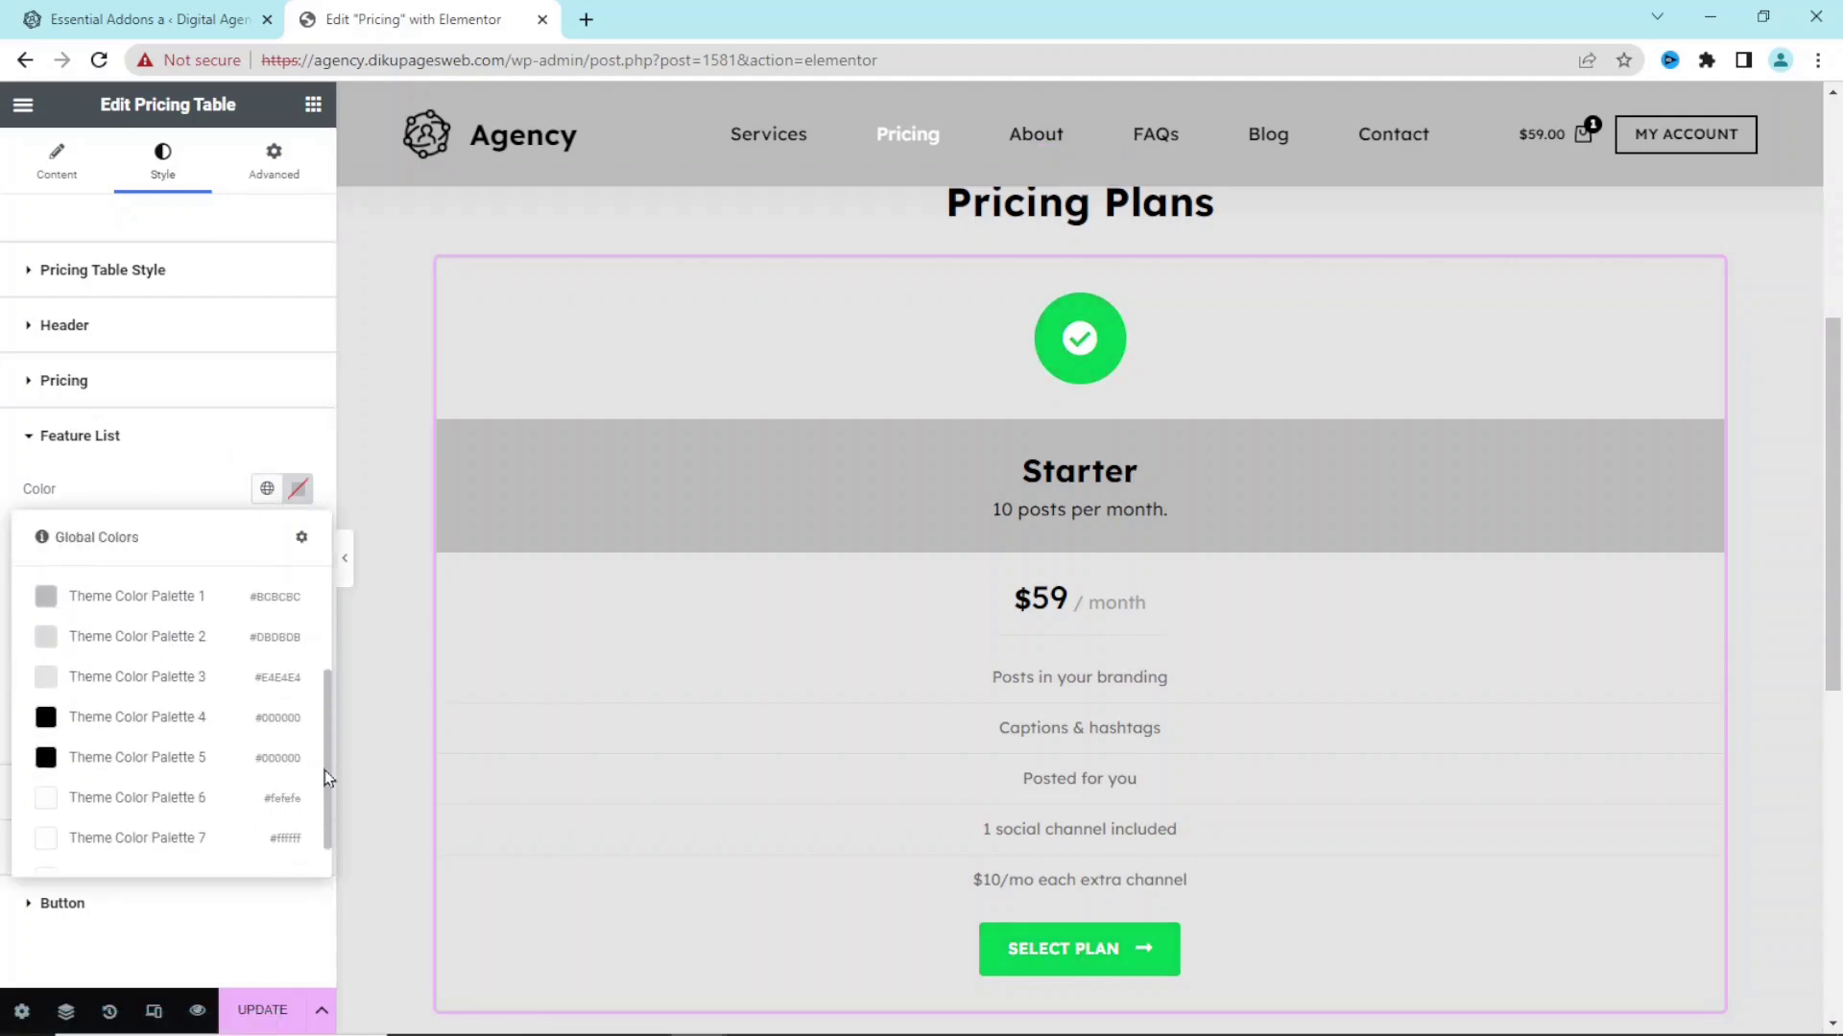
{"action": "left_click", "coordinate": [156, 732]}
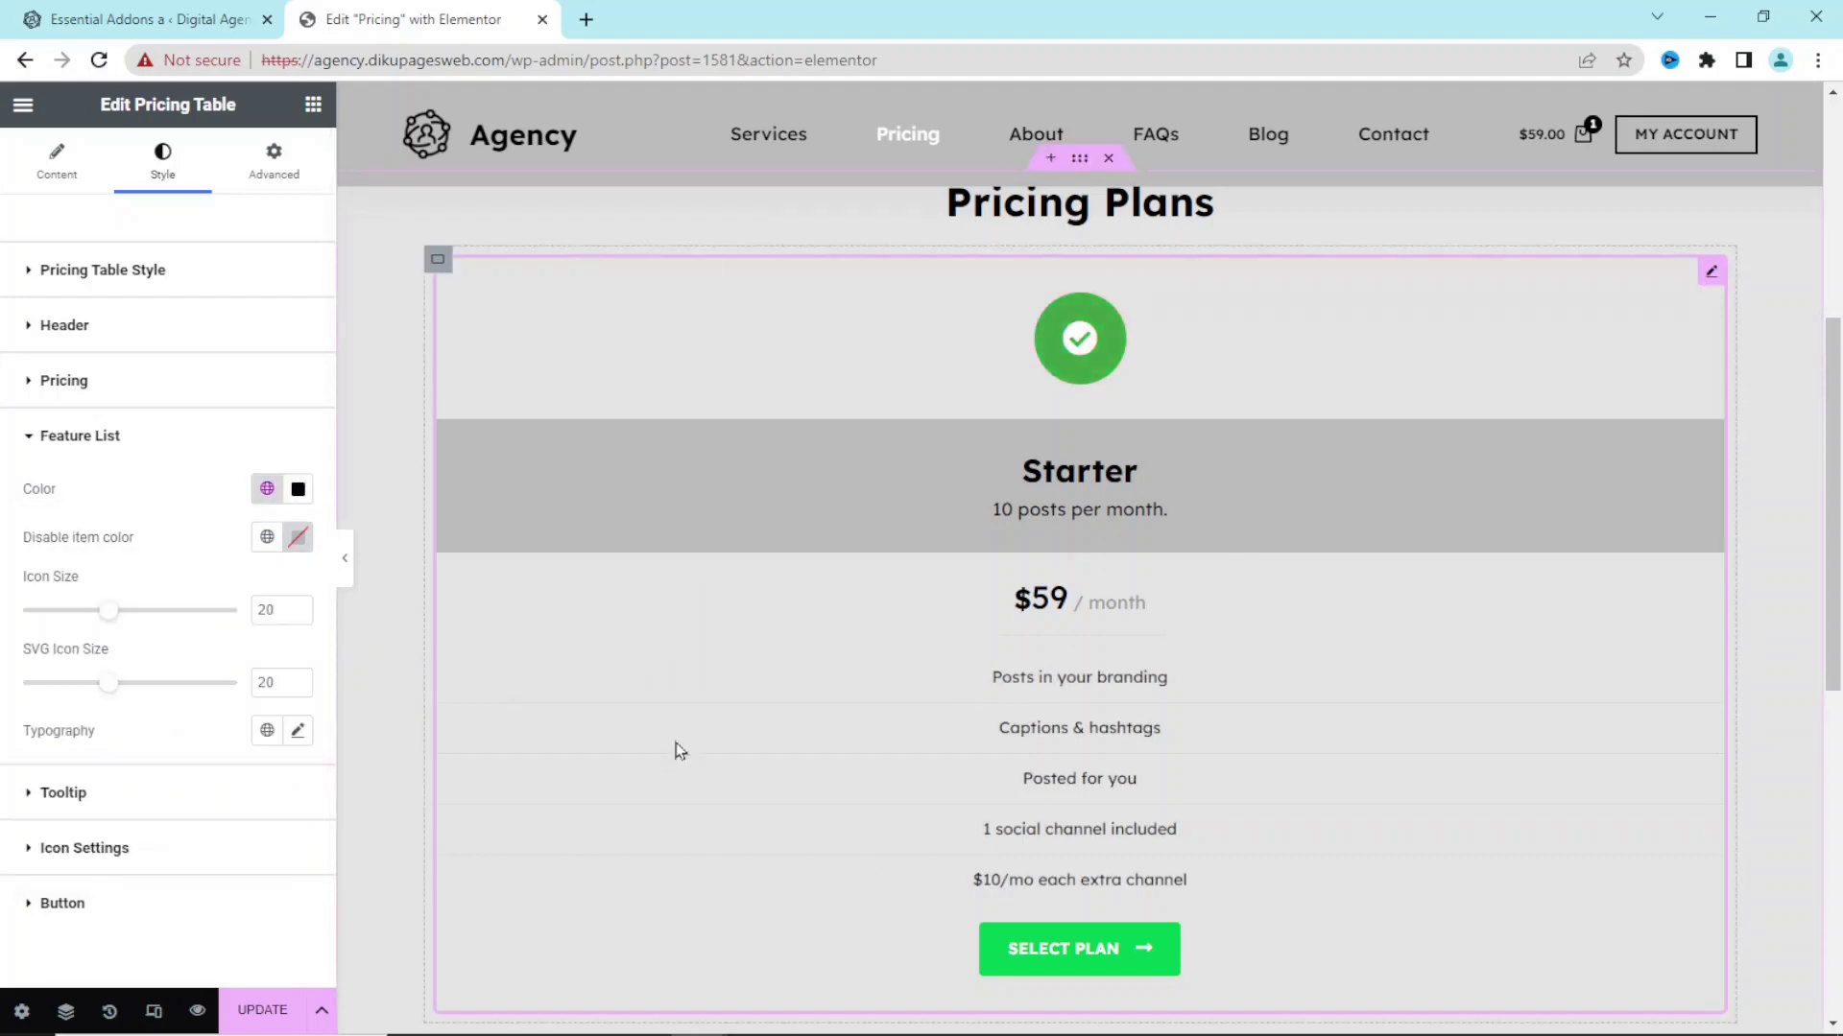
{"action": "left_click", "coordinate": [111, 849]}
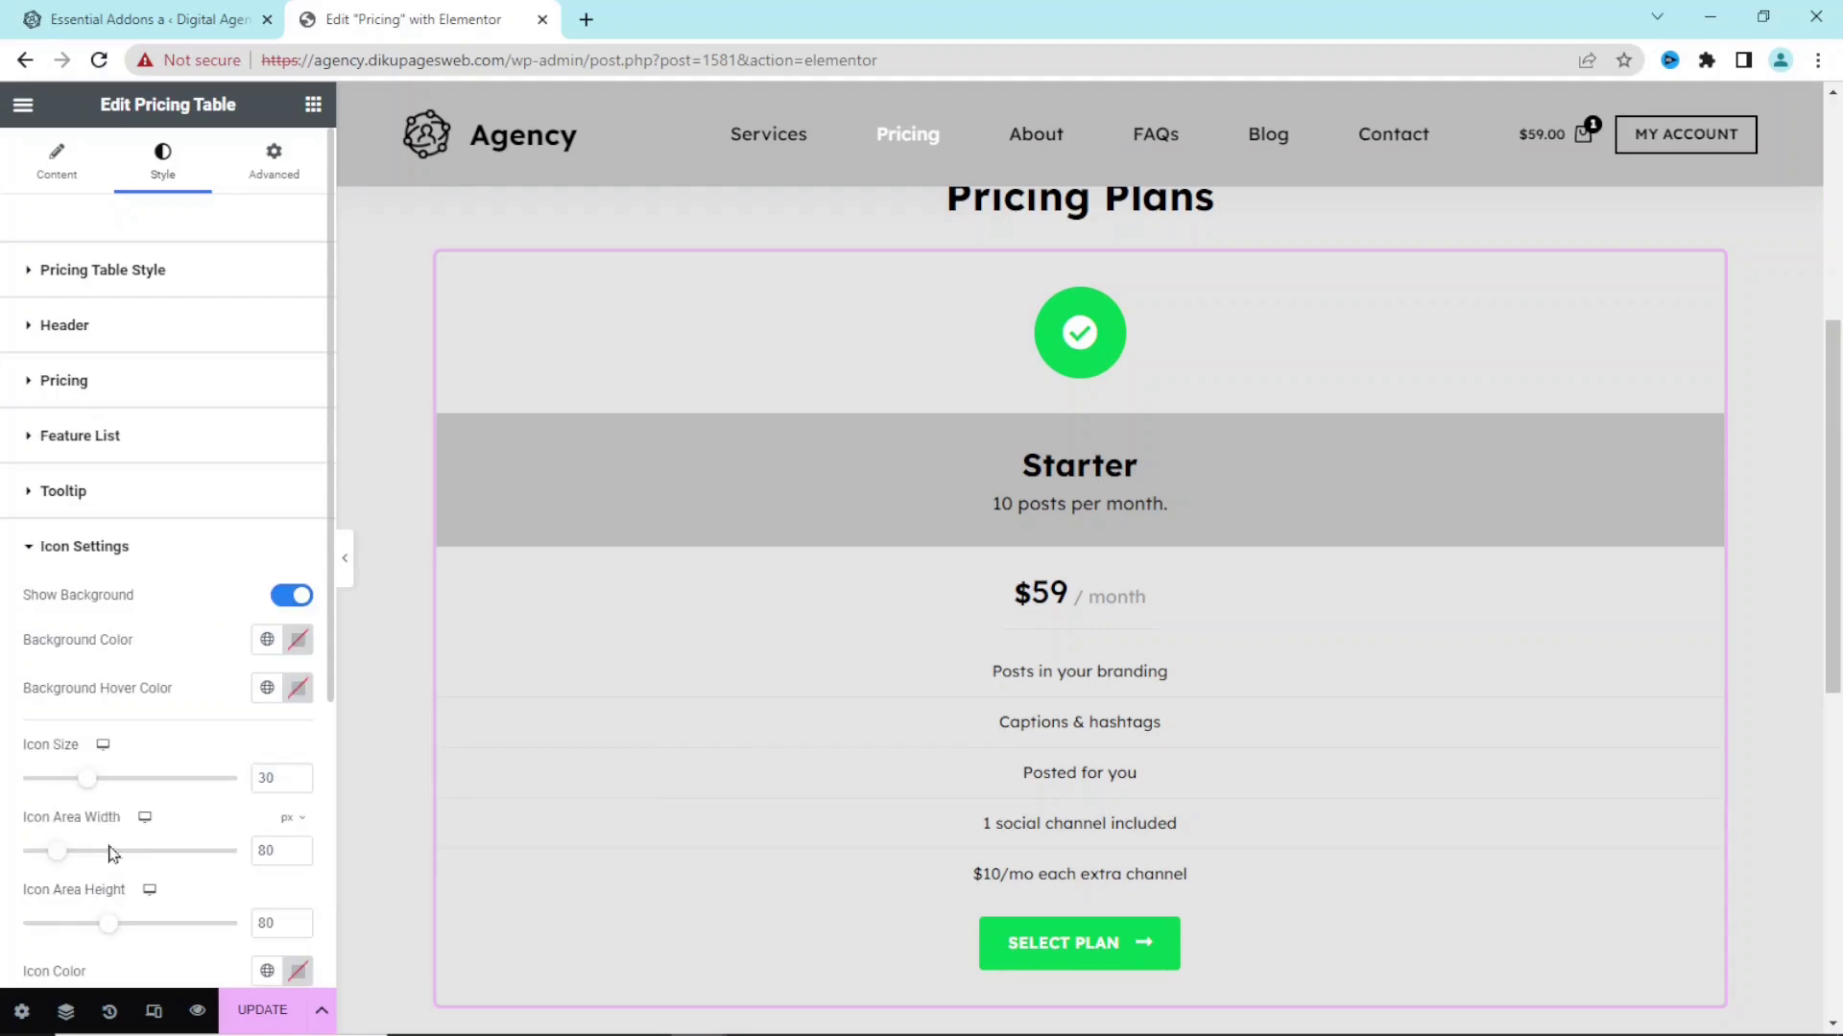
- Give the check icon light grey background and hover background colours
{"action": "left_click", "coordinate": [267, 639]}
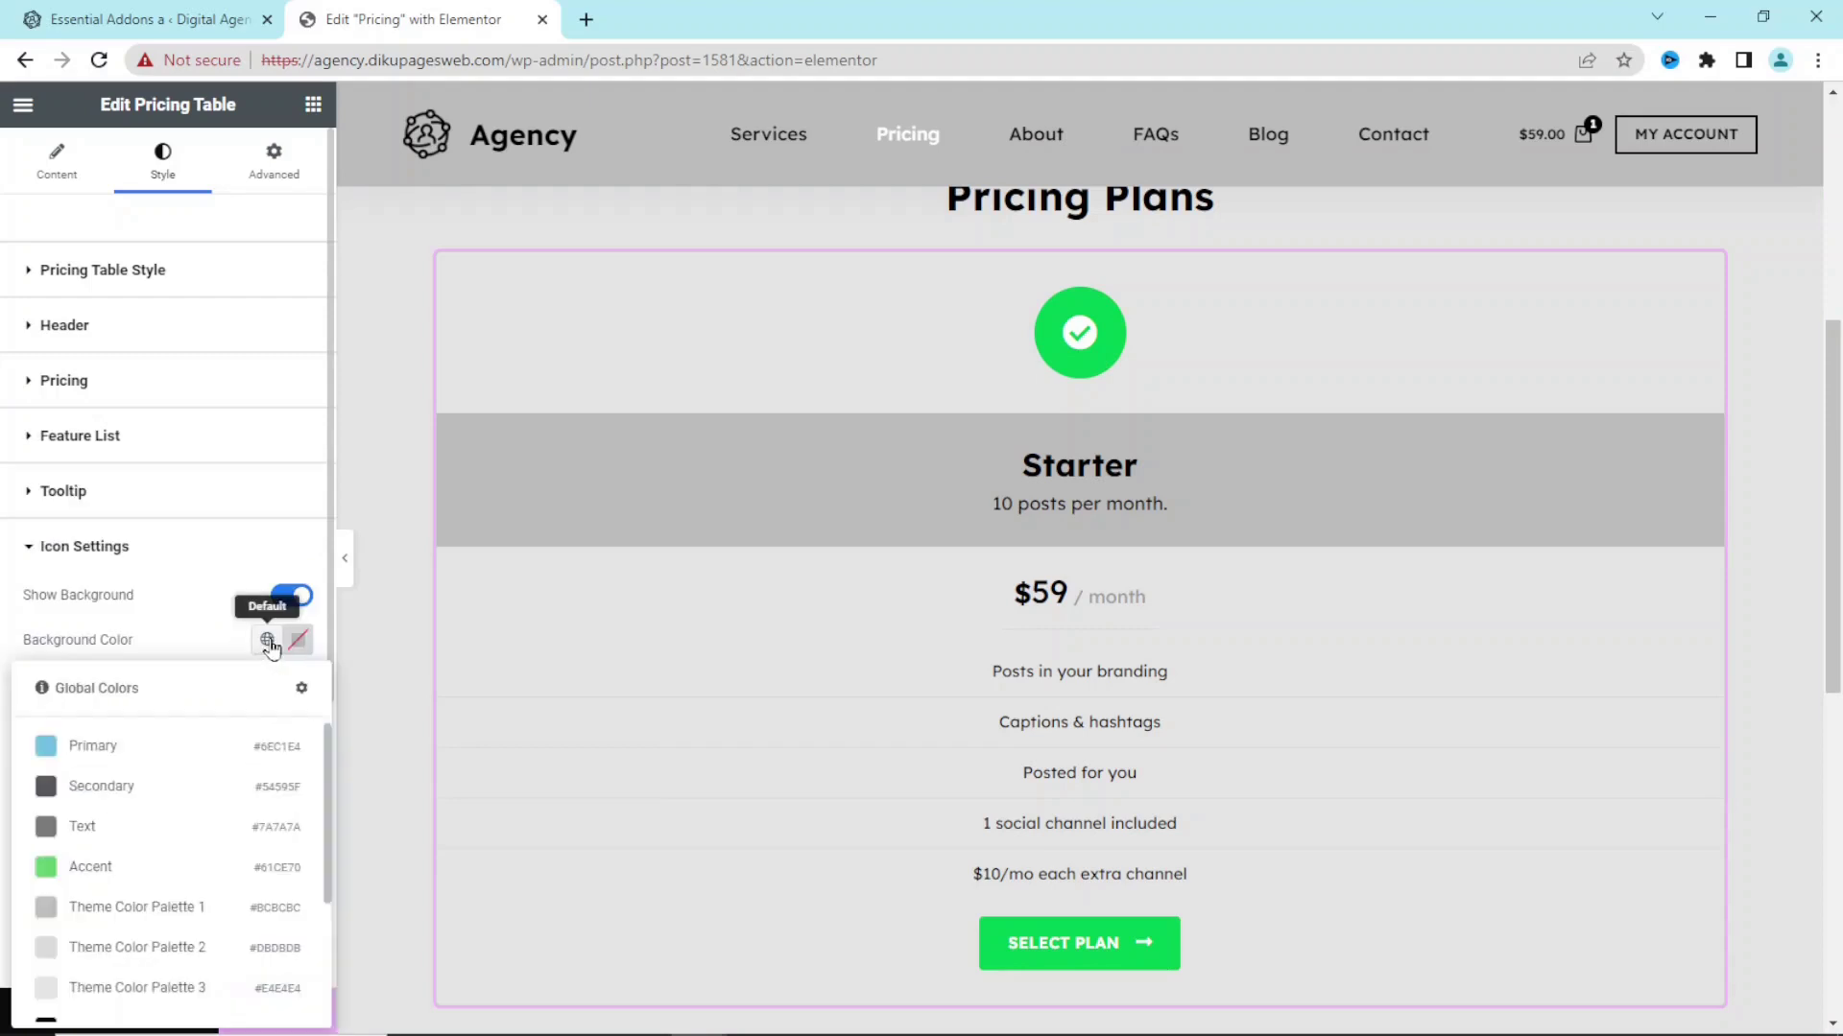
{"action": "left_click", "coordinate": [123, 950]}
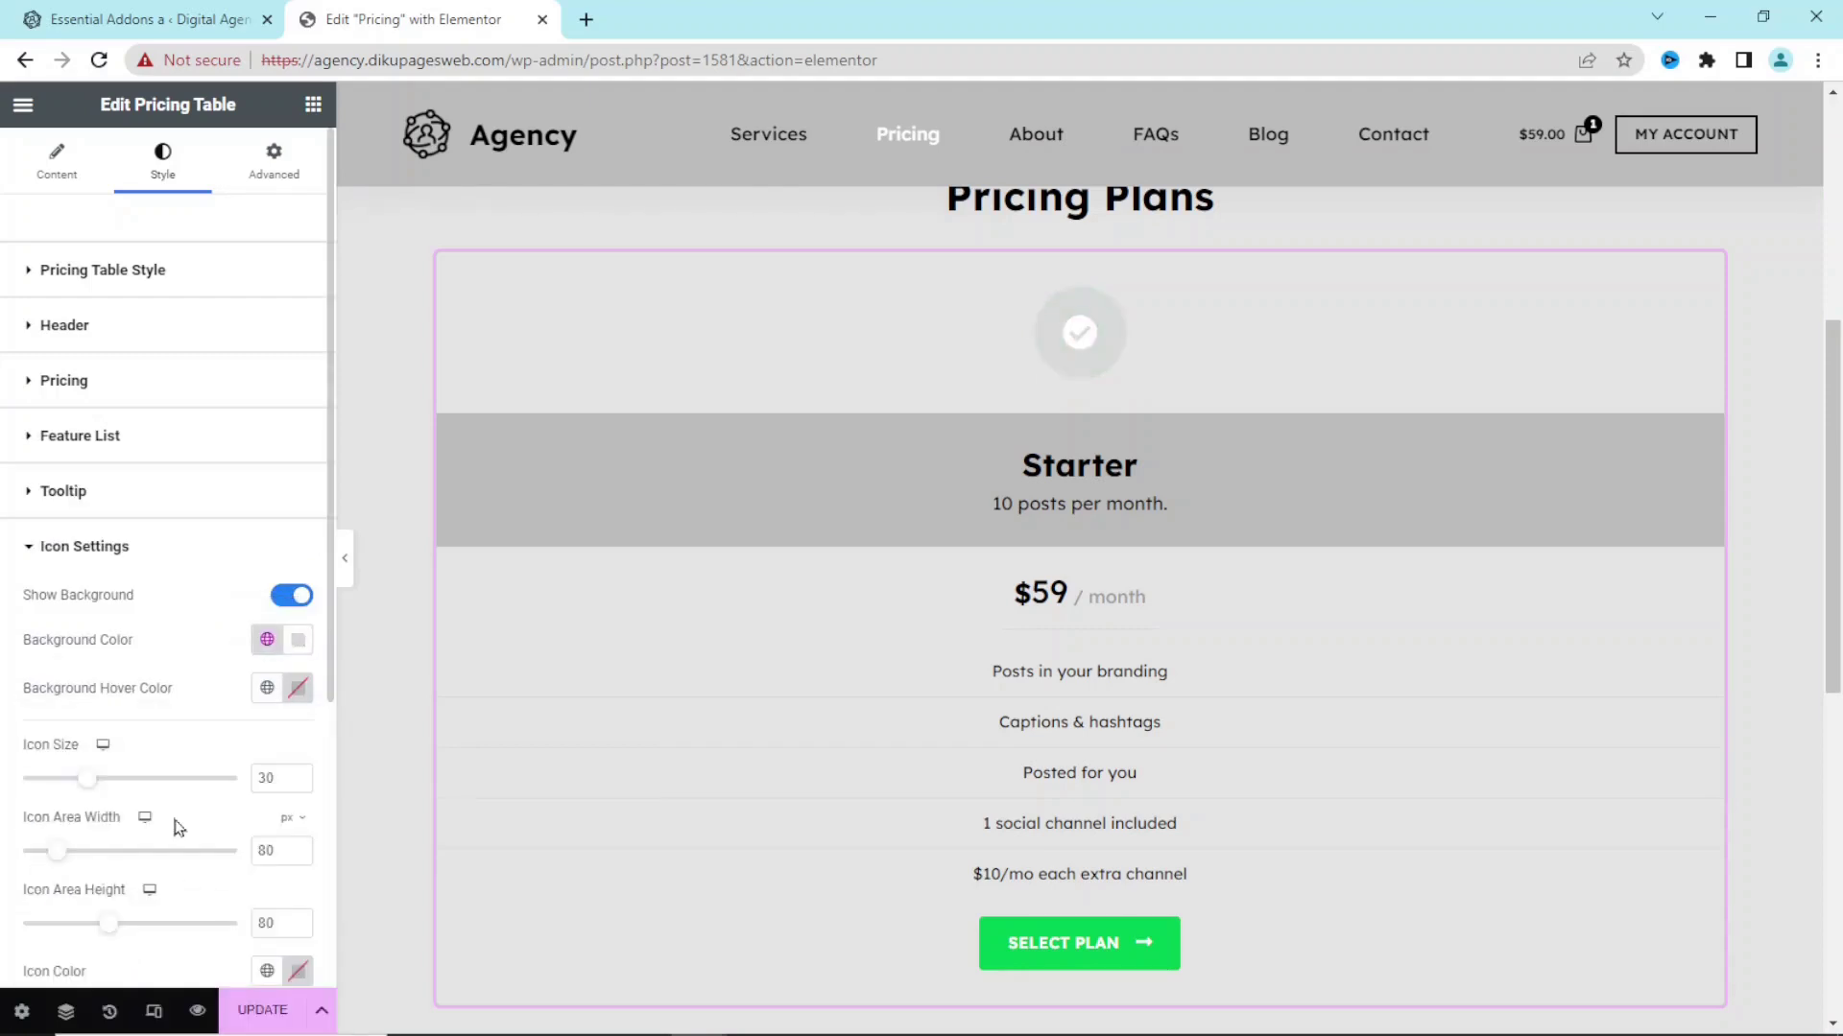
{"action": "left_click", "coordinate": [266, 690]}
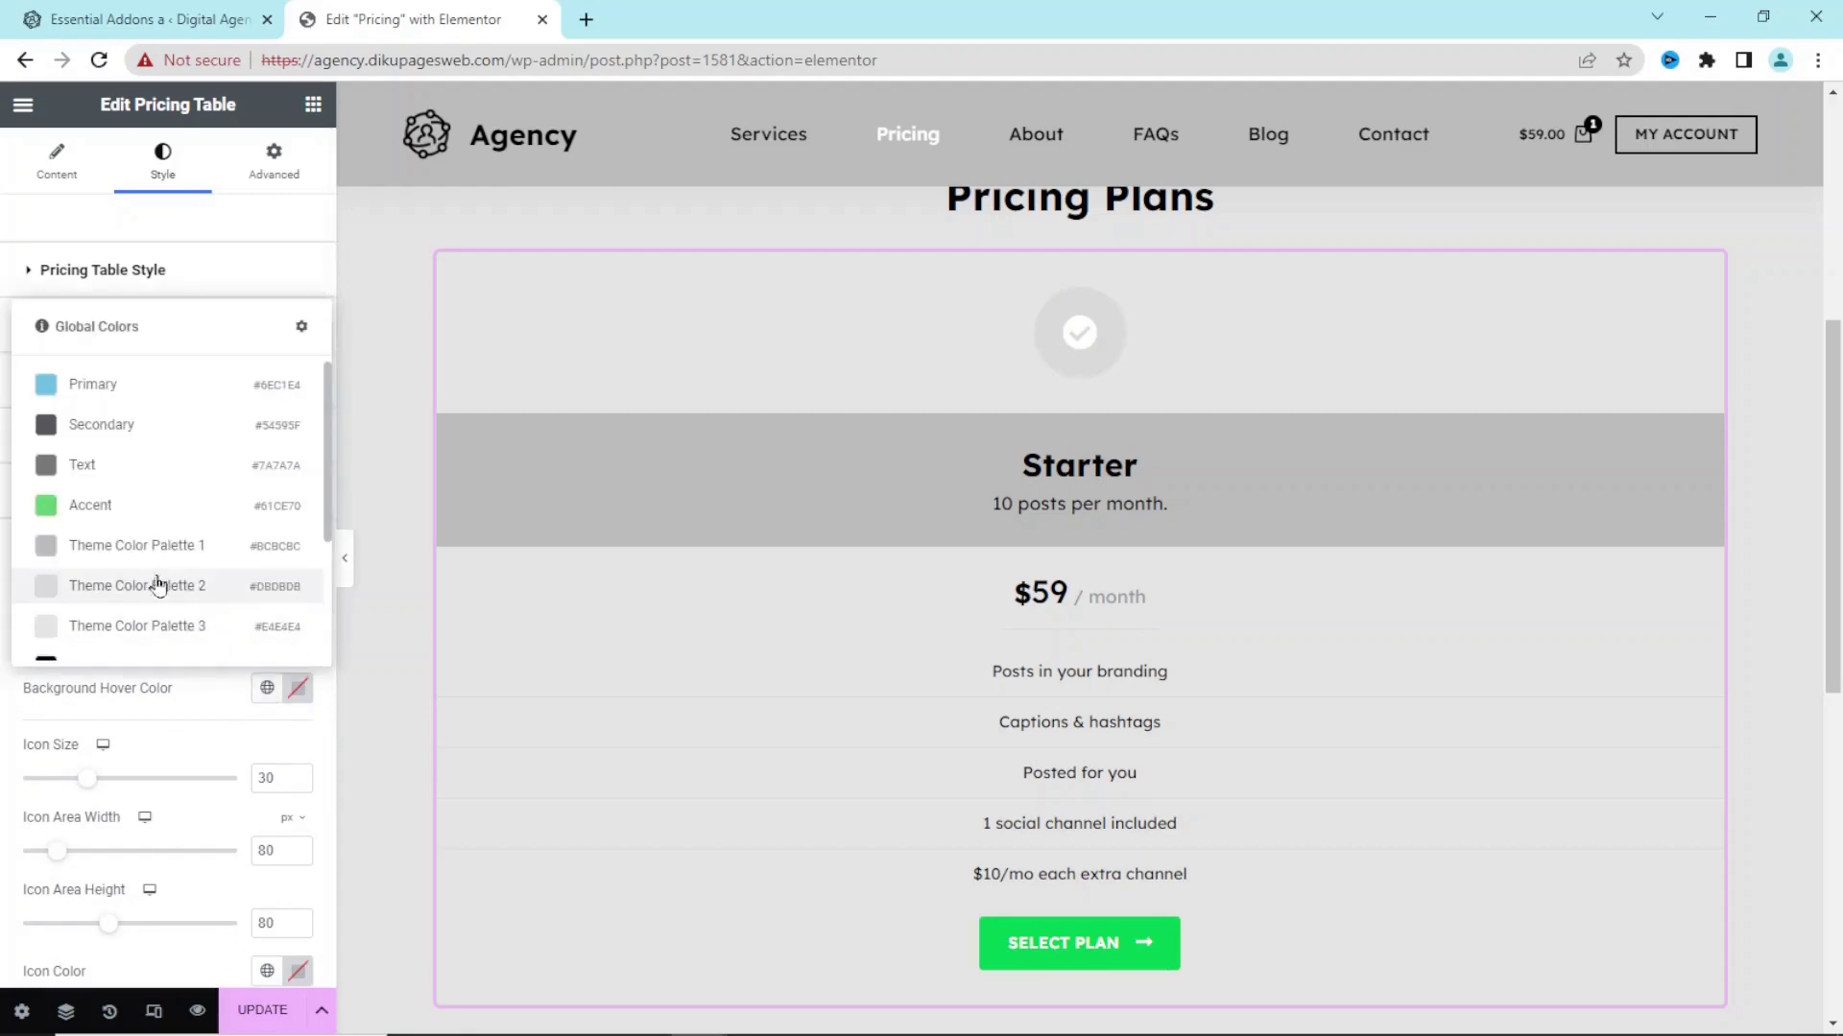
{"action": "left_click", "coordinate": [165, 508]}
{"action": "left_click", "coordinate": [267, 695]}
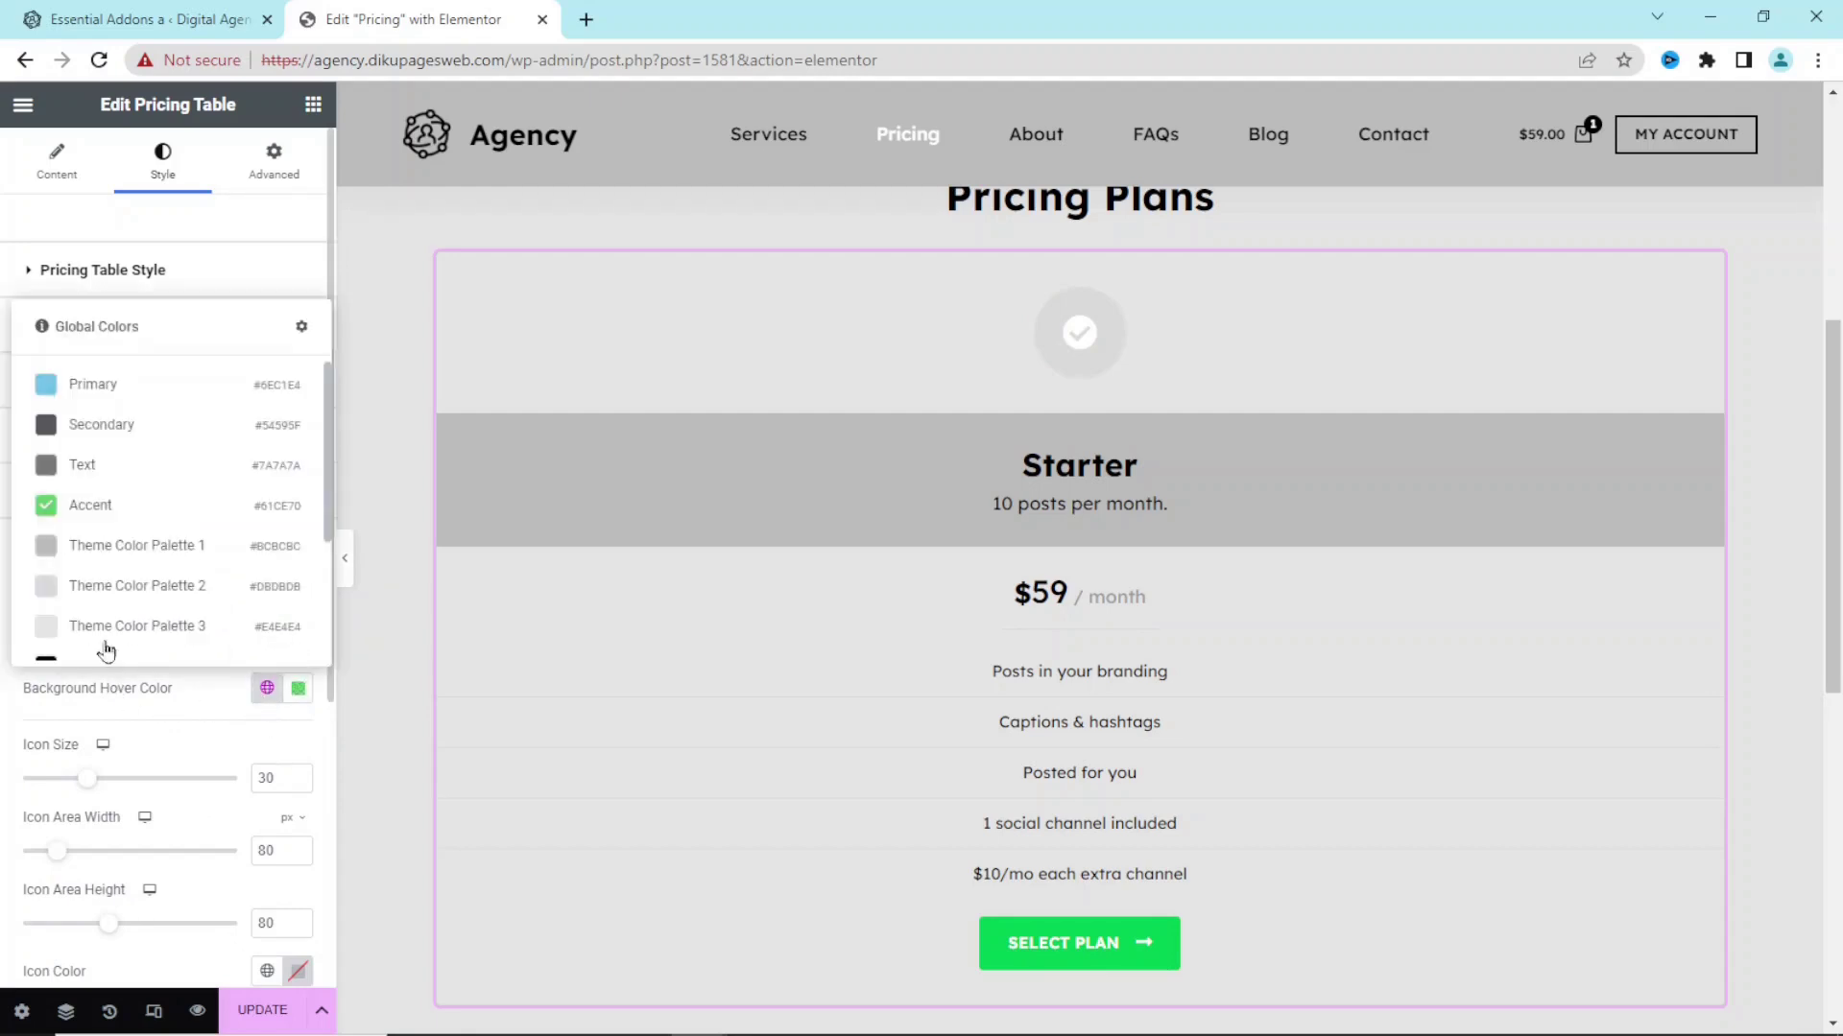
{"action": "left_click", "coordinate": [125, 558]}
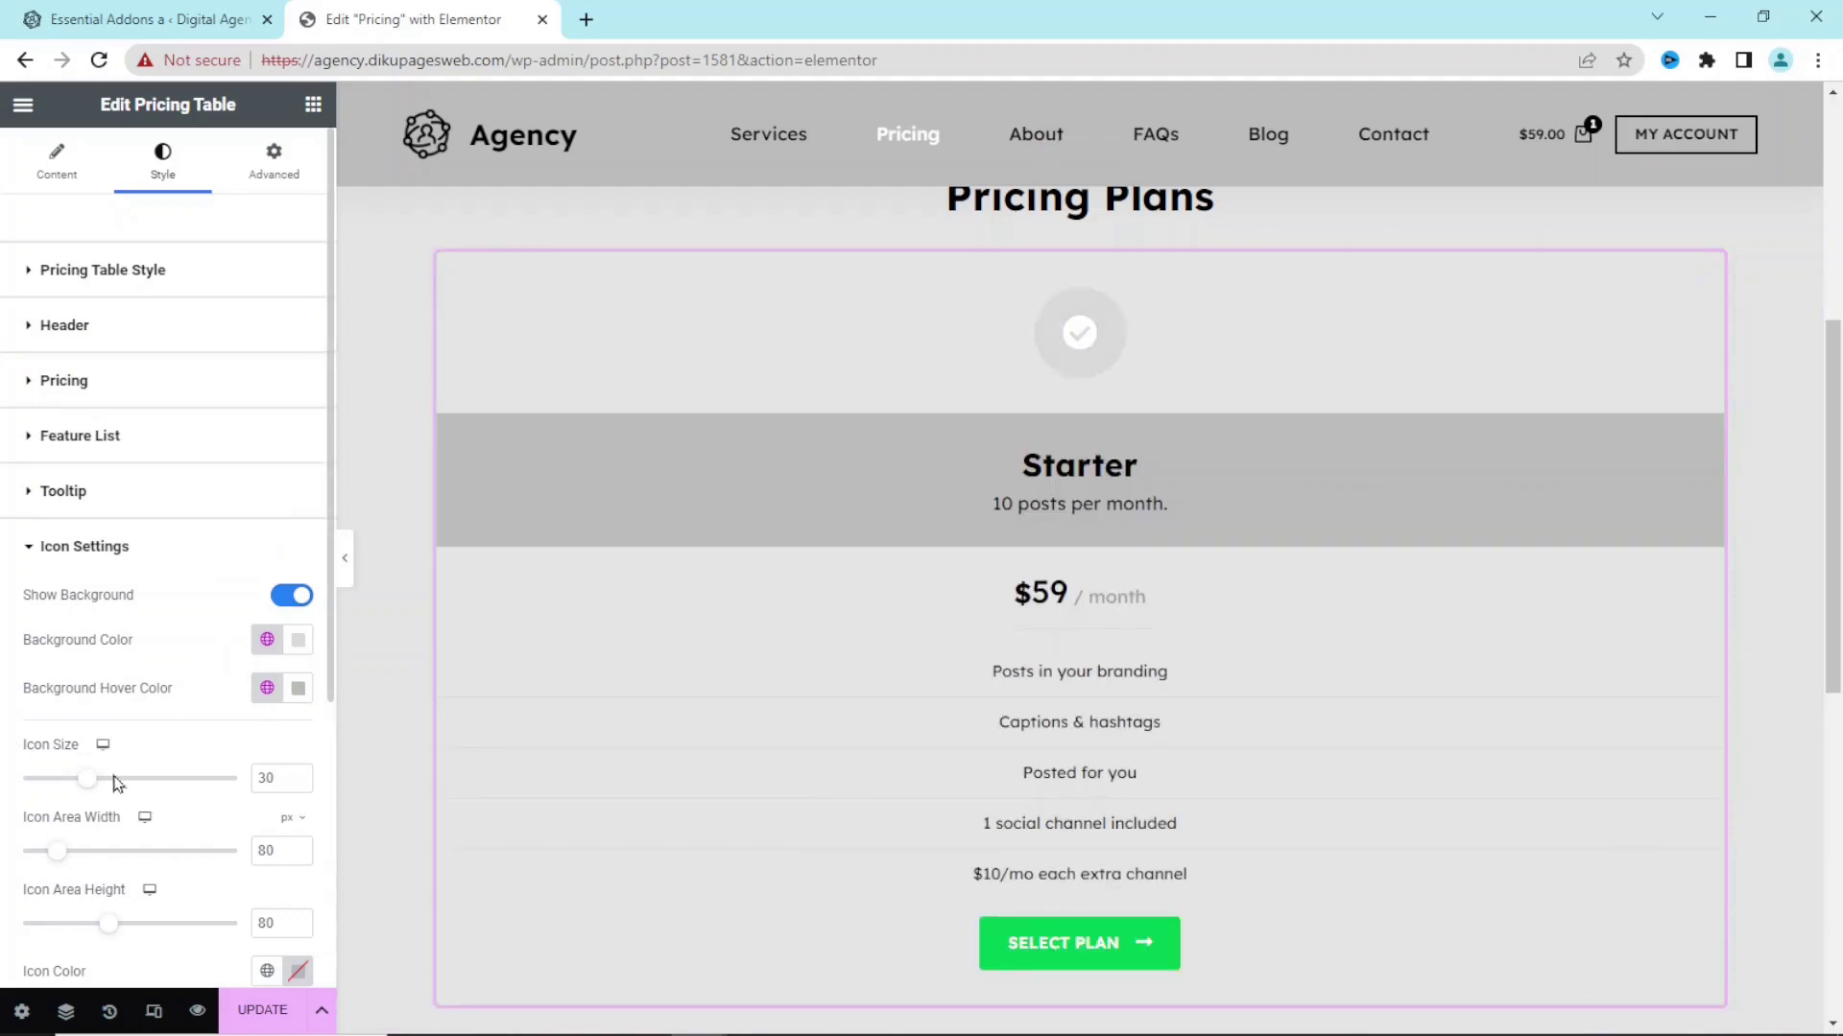
- Set Icon Size to 45 and the icon area width and height to 60
{"action": "mouse_move", "coordinate": [86, 784]}
{"action": "left_mouse_down"}
{"action": "mouse_move", "coordinate": [176, 783]}
{"action": "mouse_move", "coordinate": [82, 794]}
{"action": "mouse_move", "coordinate": [112, 787]}
{"action": "left_mouse_up"}
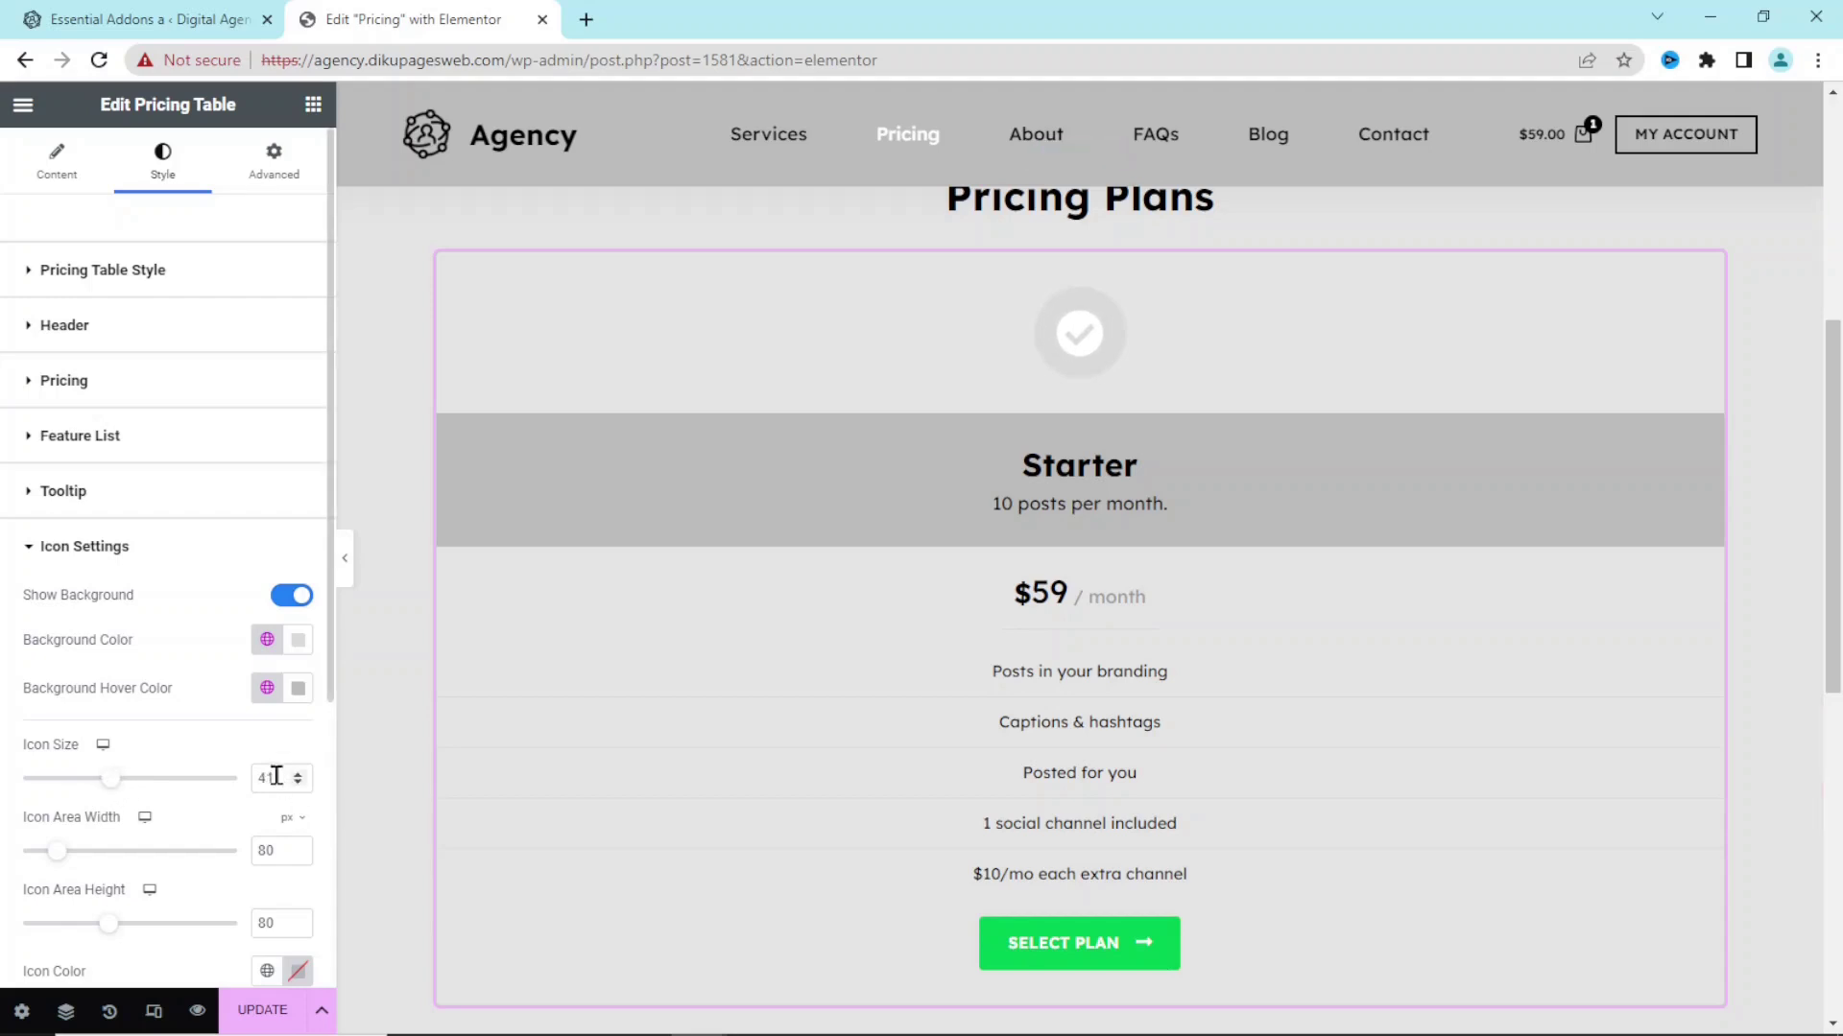
{"action": "left_click", "coordinate": [293, 774]}
{"action": "left_click_drag", "start_coordinate": [58, 852], "coordinate": [48, 851]}
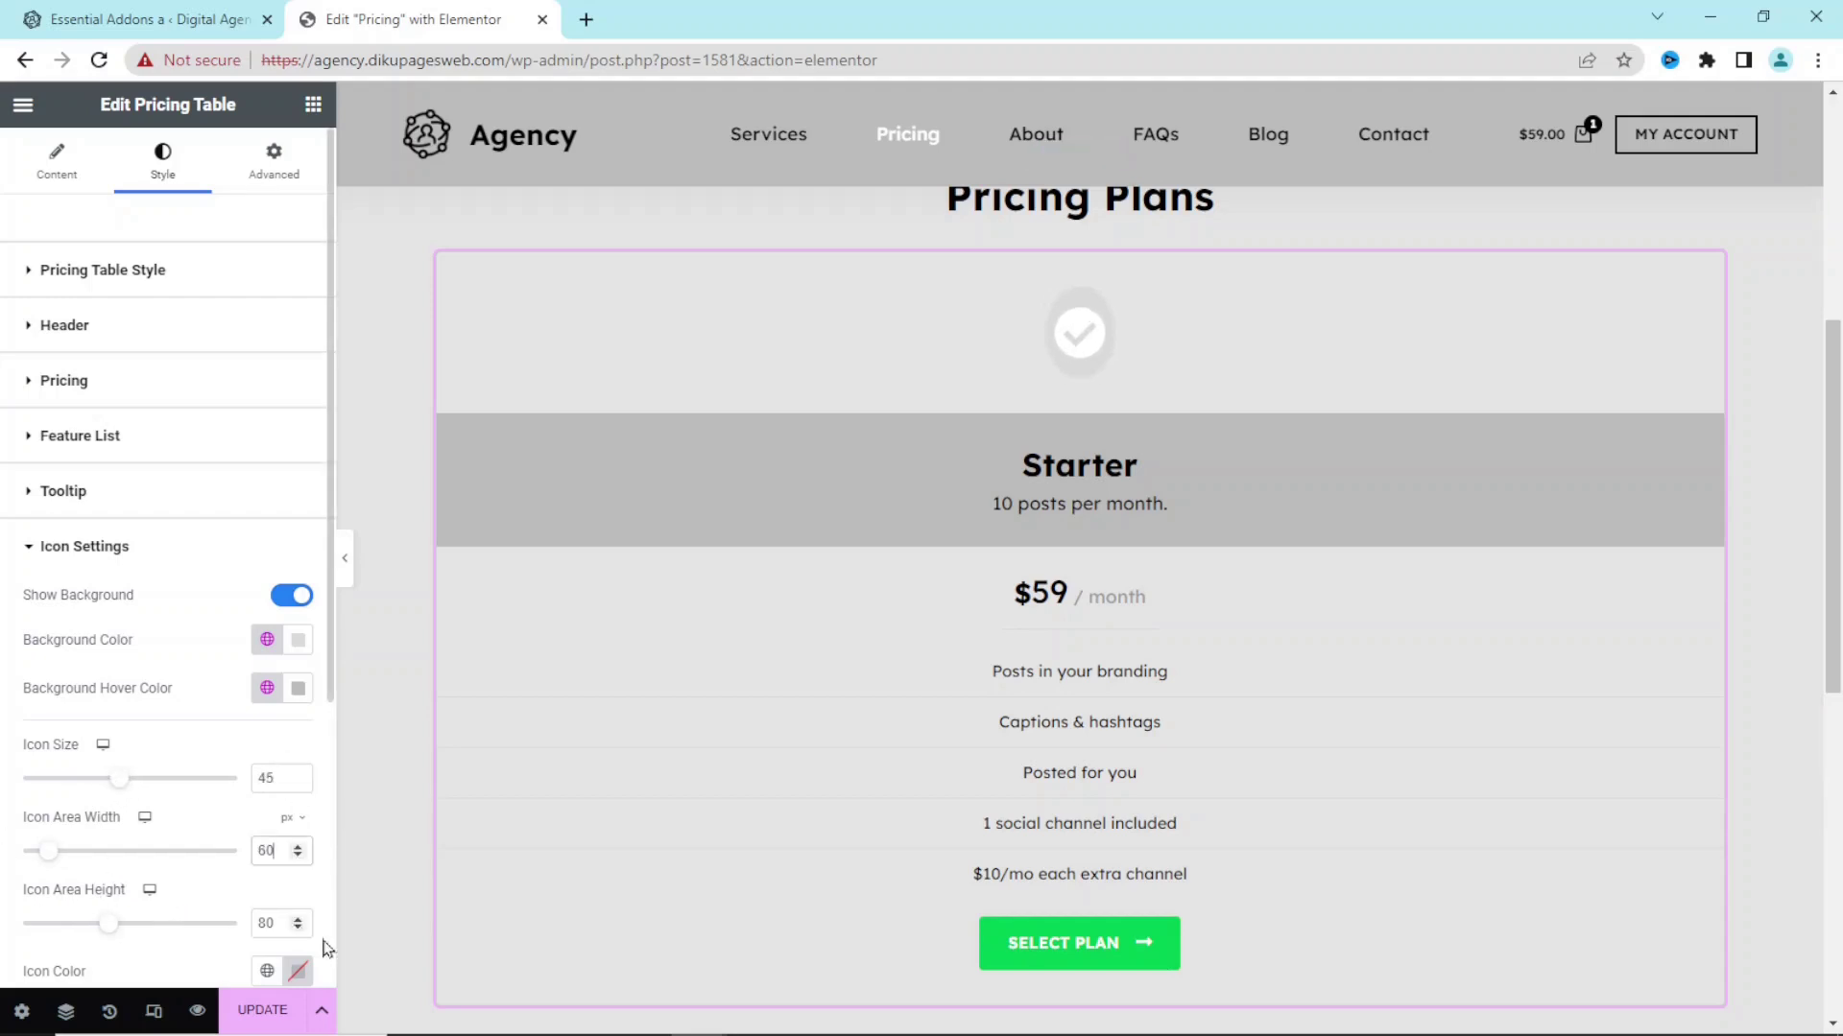
{"action": "double_click", "coordinate": [273, 921]}
{"action": "type", "text": "60"}
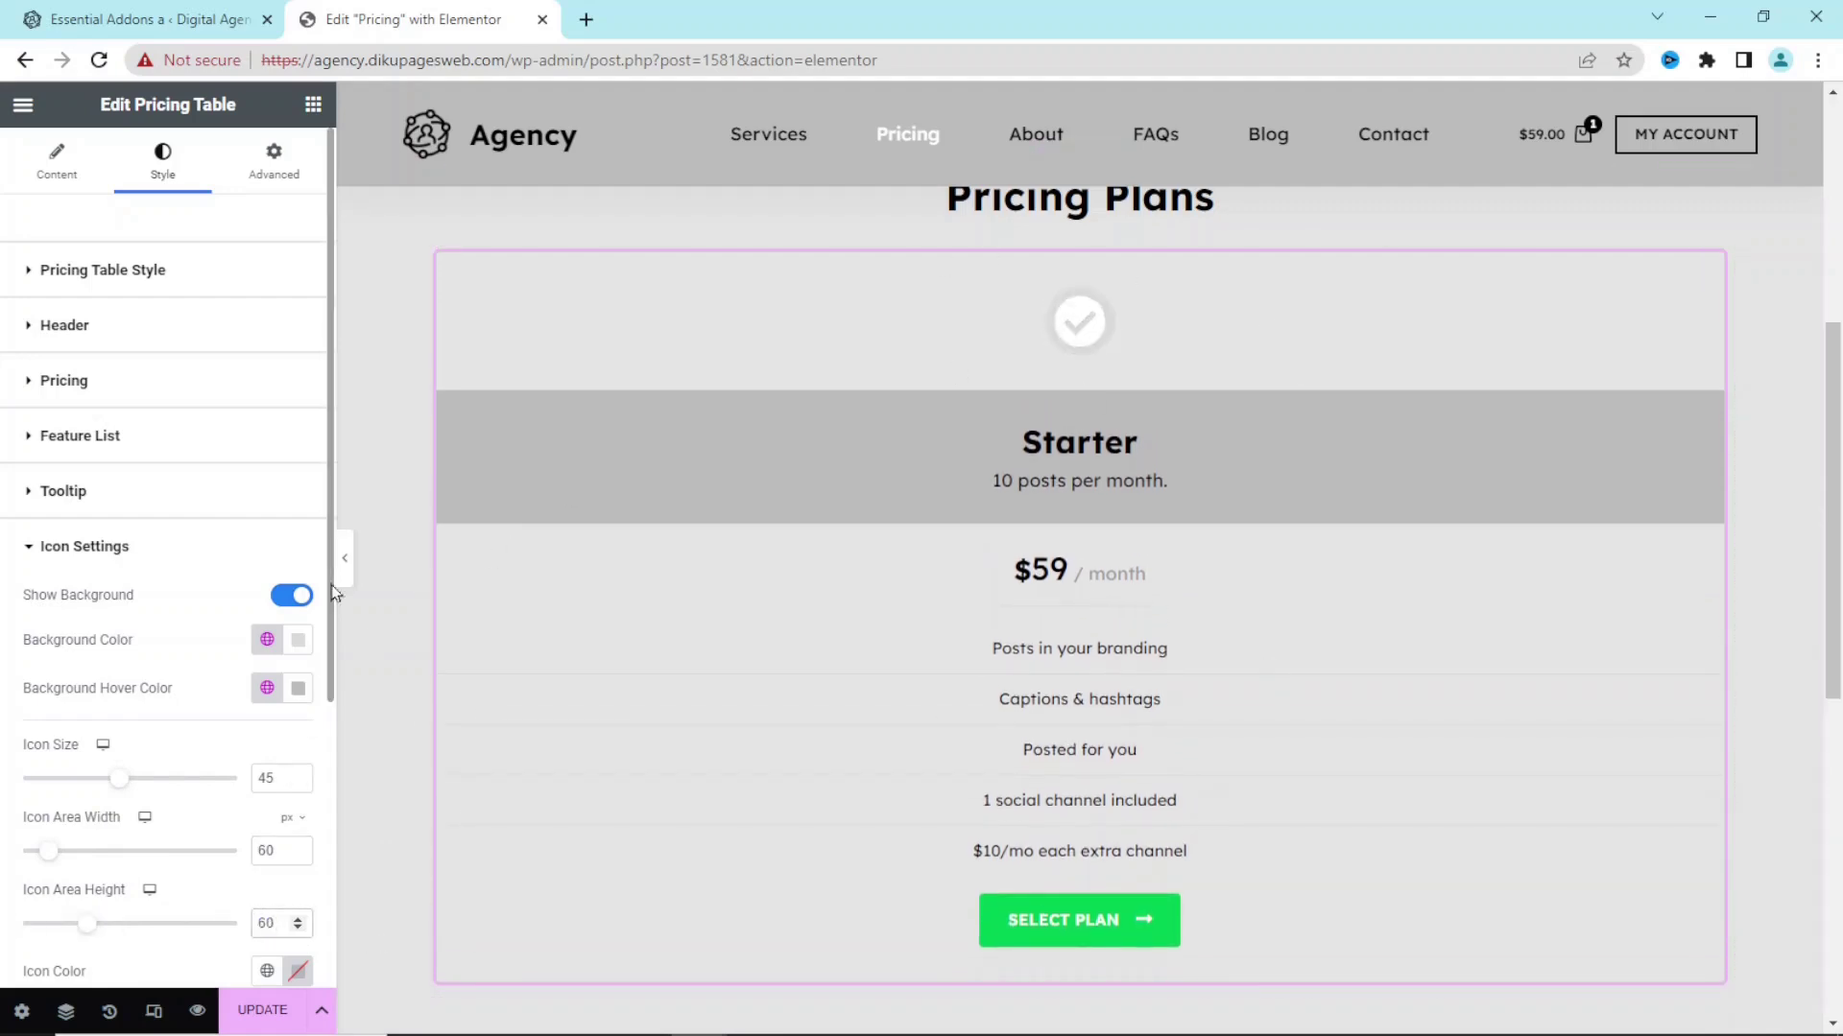
- Set the check icon colour to black Theme Color Palette 4
{"action": "scroll", "coordinate": [331, 768], "scroll_direction": "down", "scroll_amount": 3}
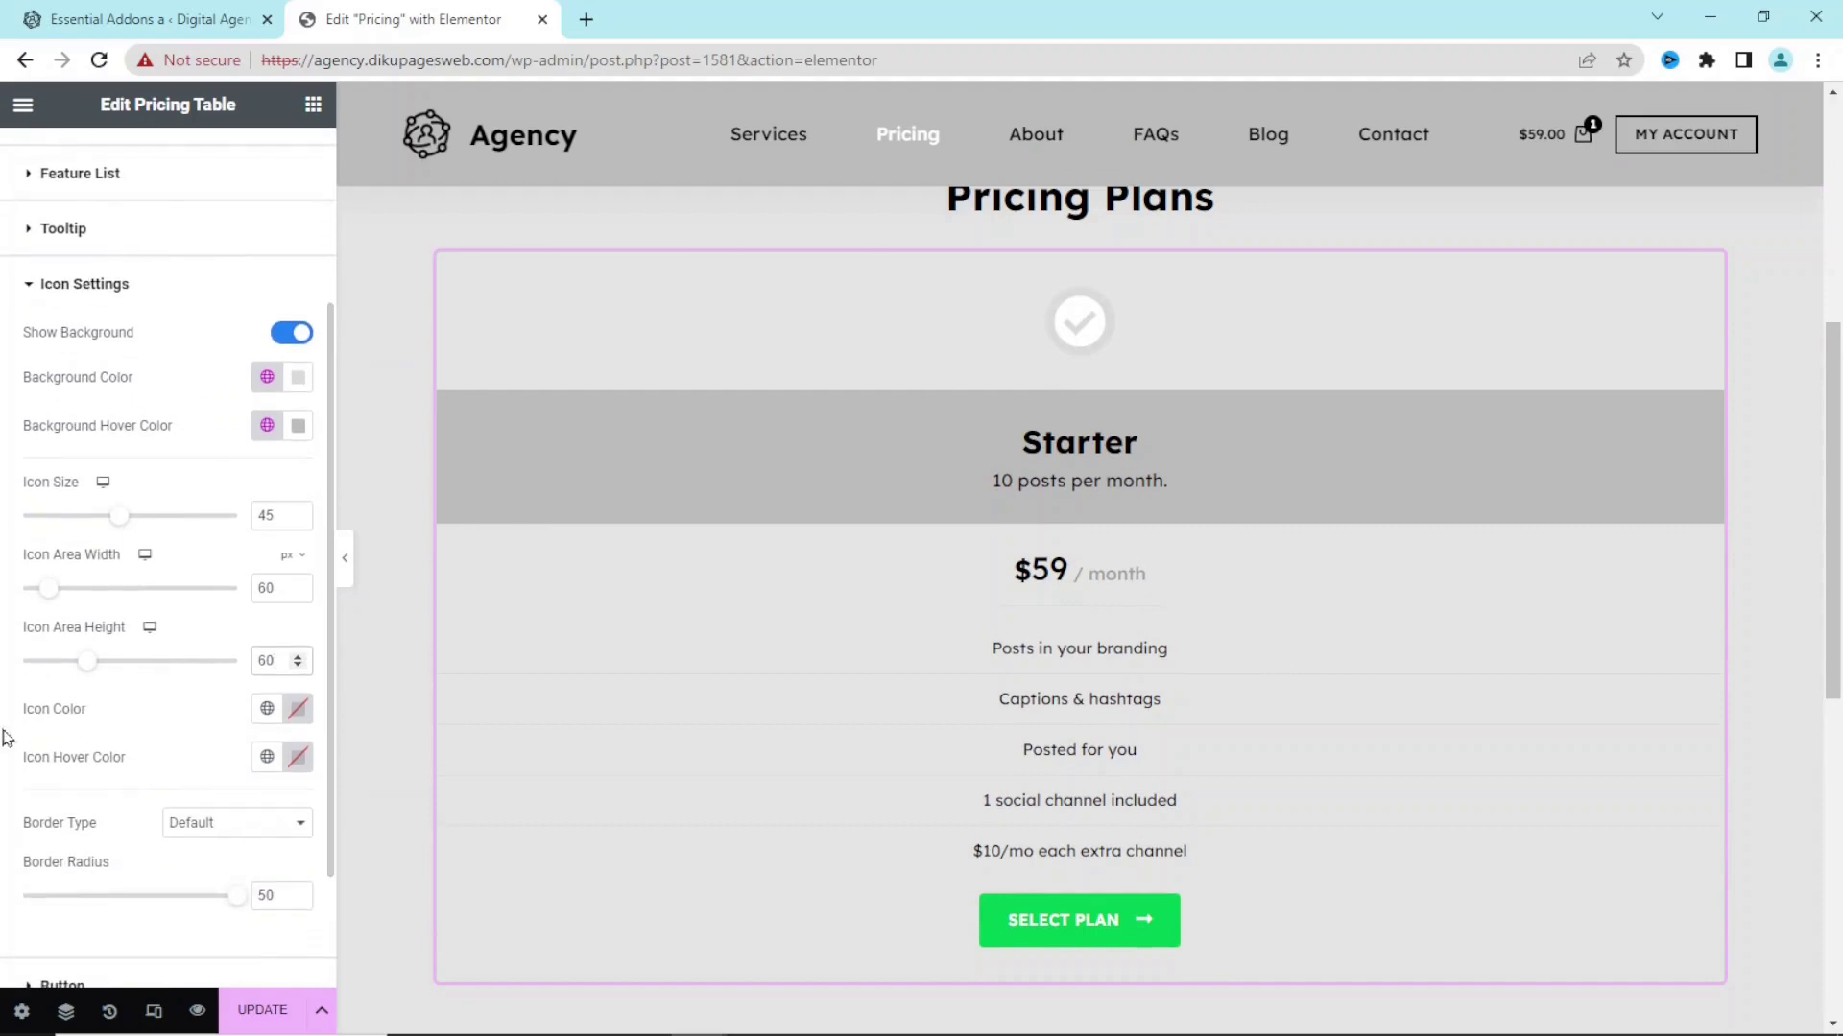
{"action": "left_click", "coordinate": [272, 713]}
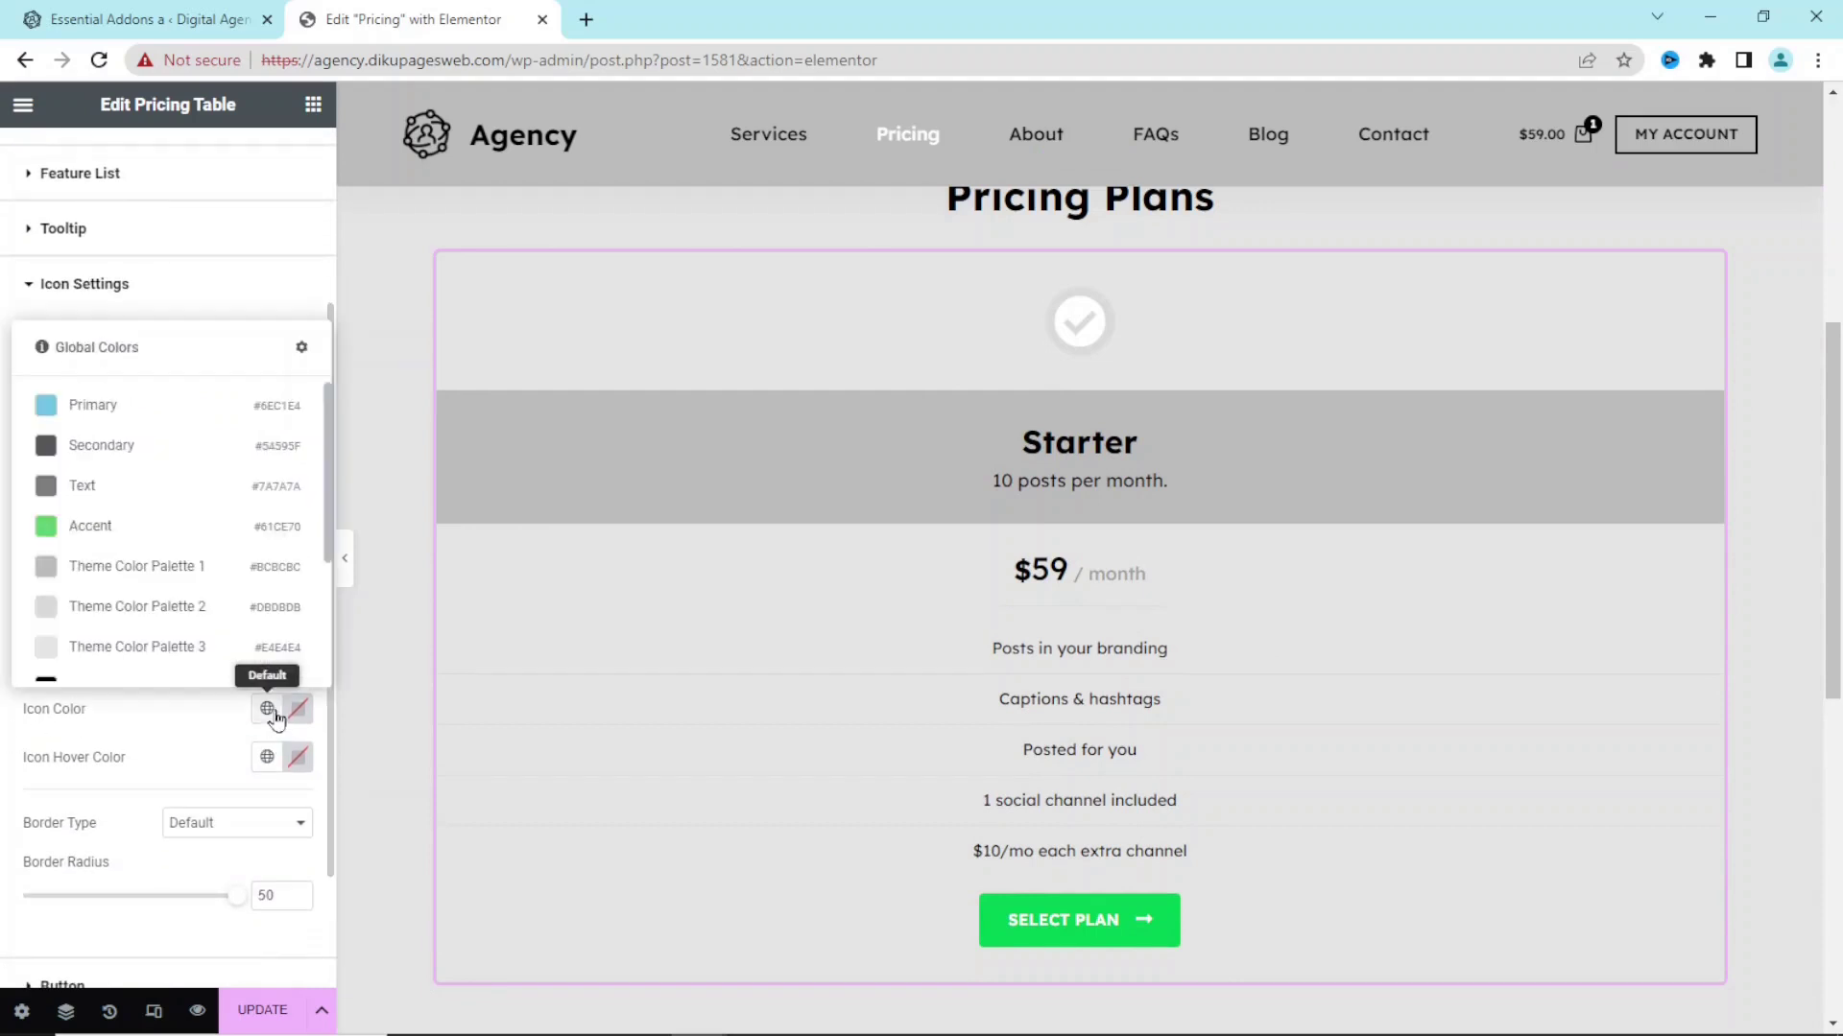
{"action": "scroll", "coordinate": [332, 465], "scroll_direction": "down", "scroll_amount": 3}
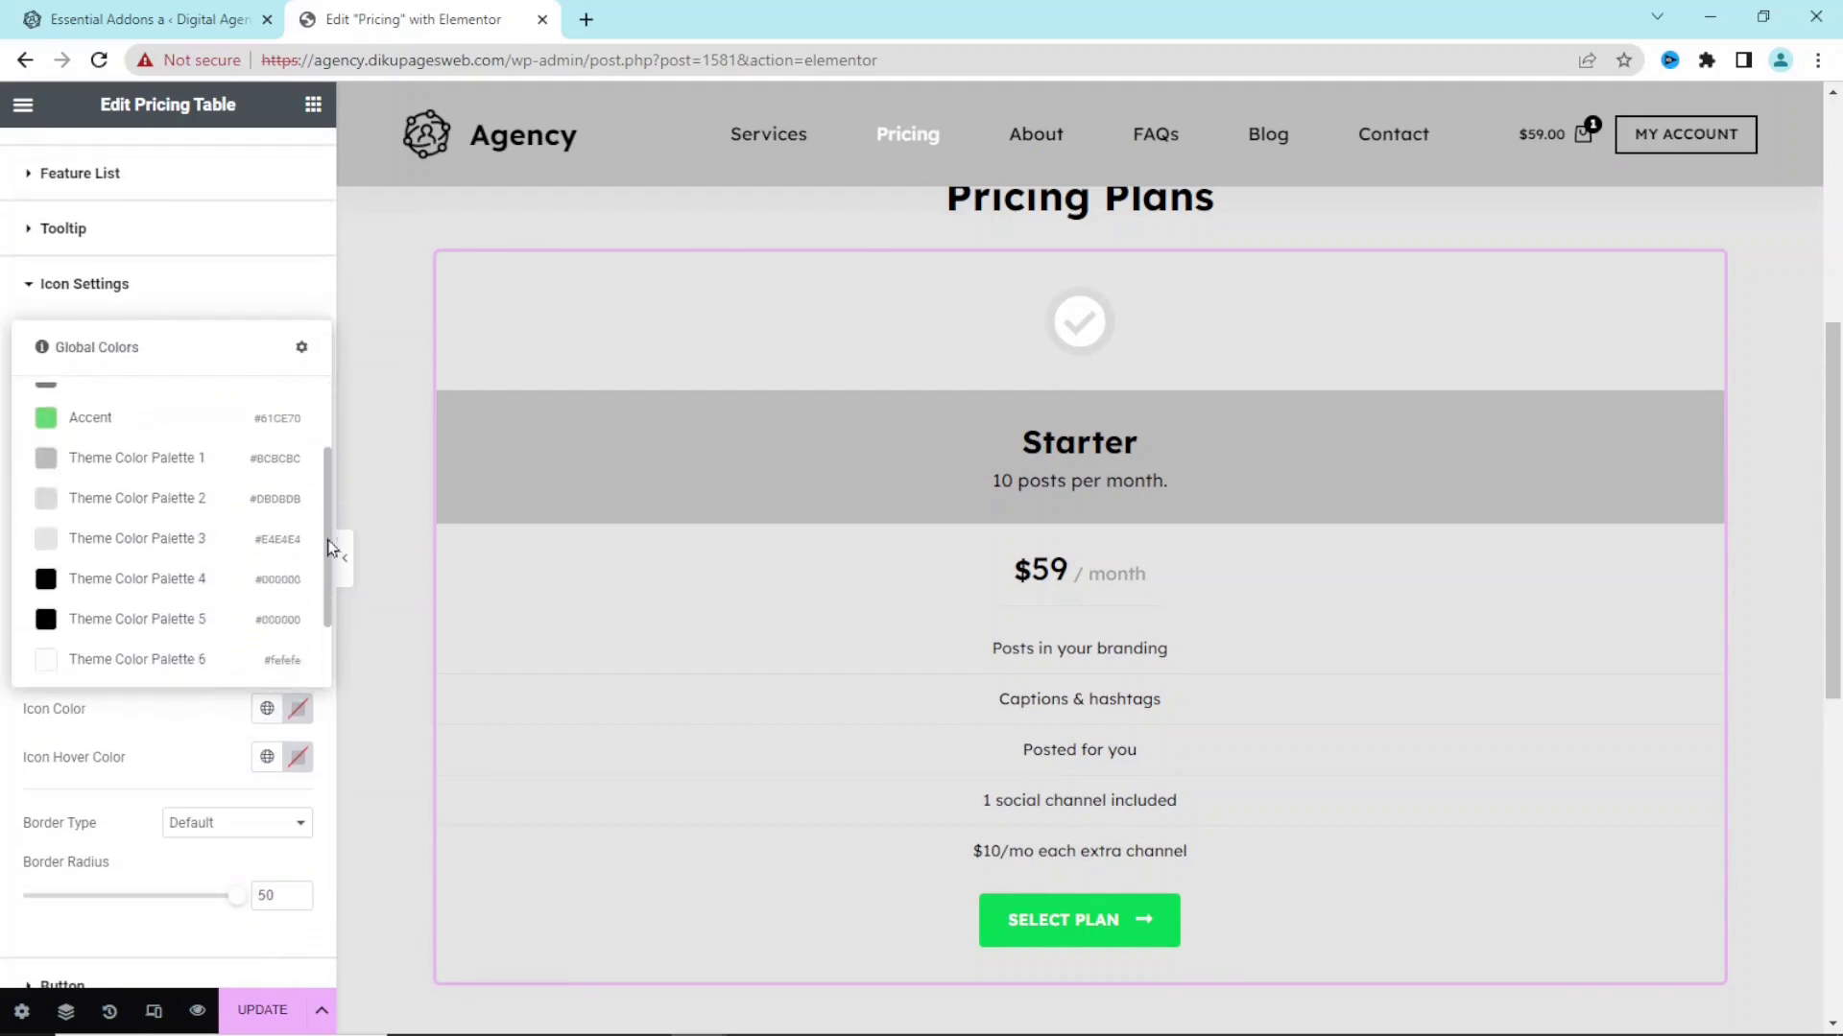
{"action": "left_click", "coordinate": [151, 509]}
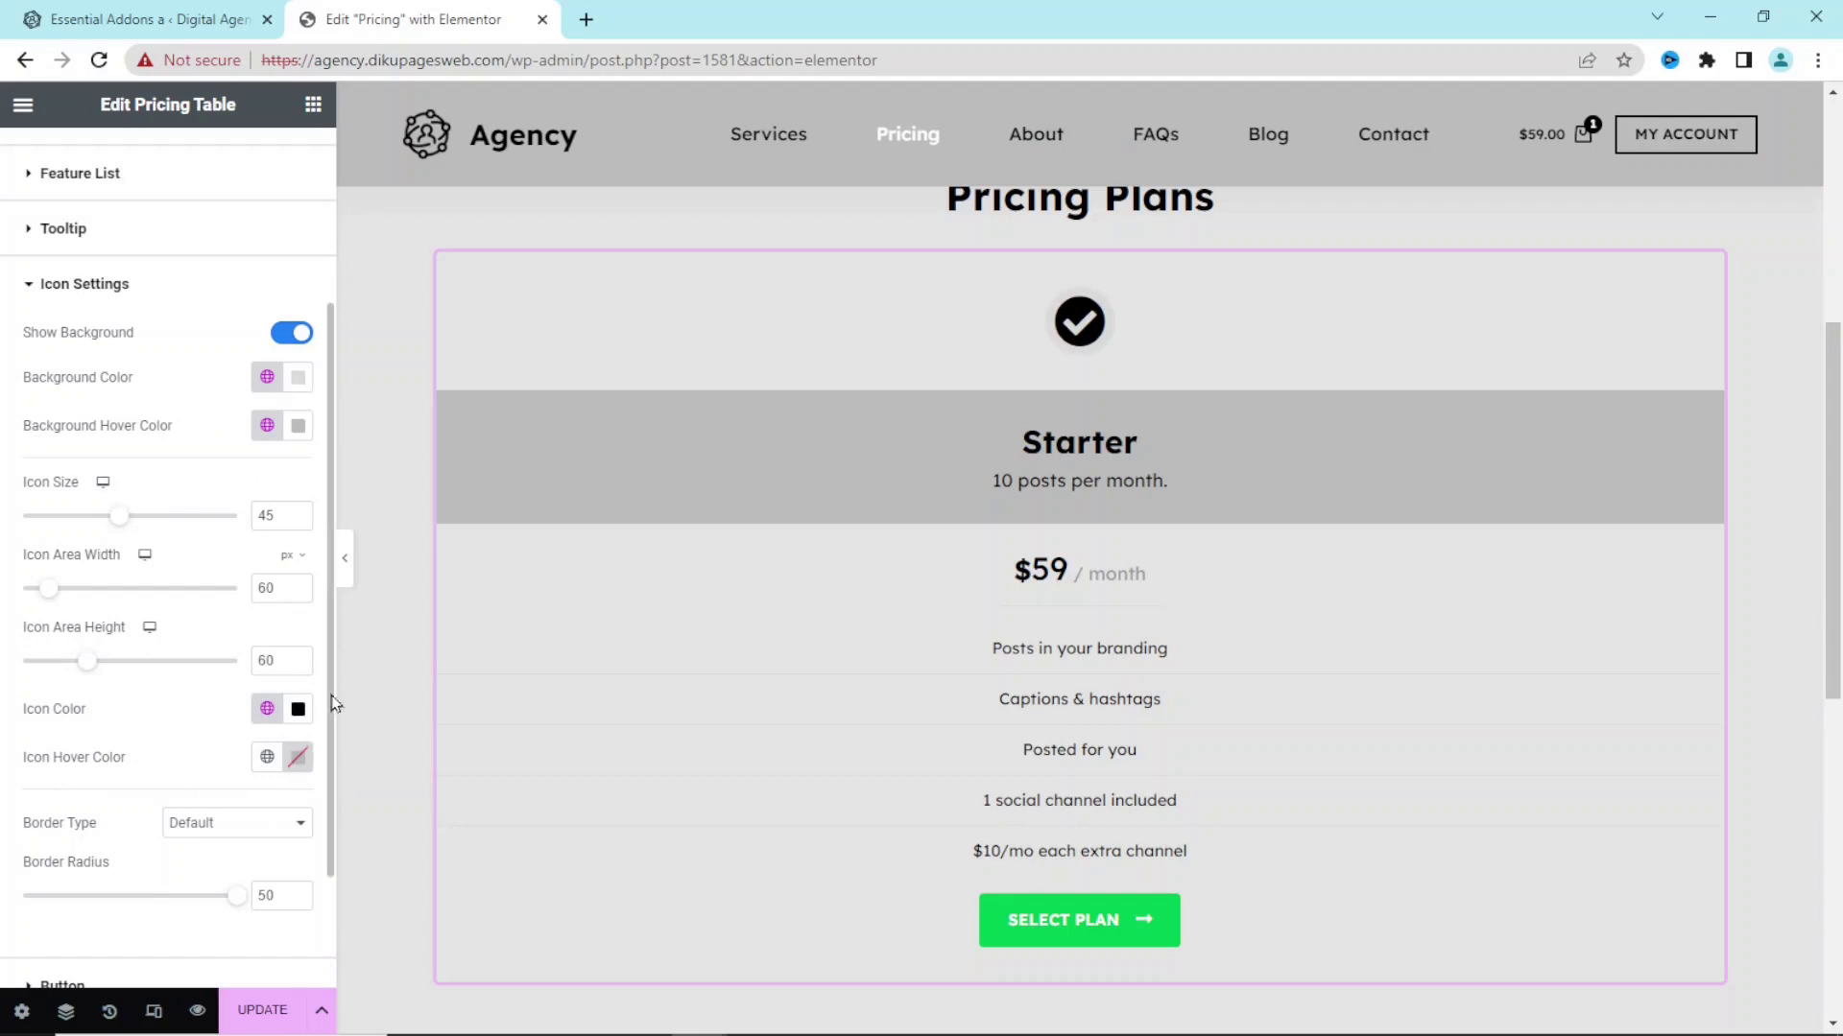
{"action": "scroll", "coordinate": [330, 814], "scroll_direction": "down", "scroll_amount": 2}
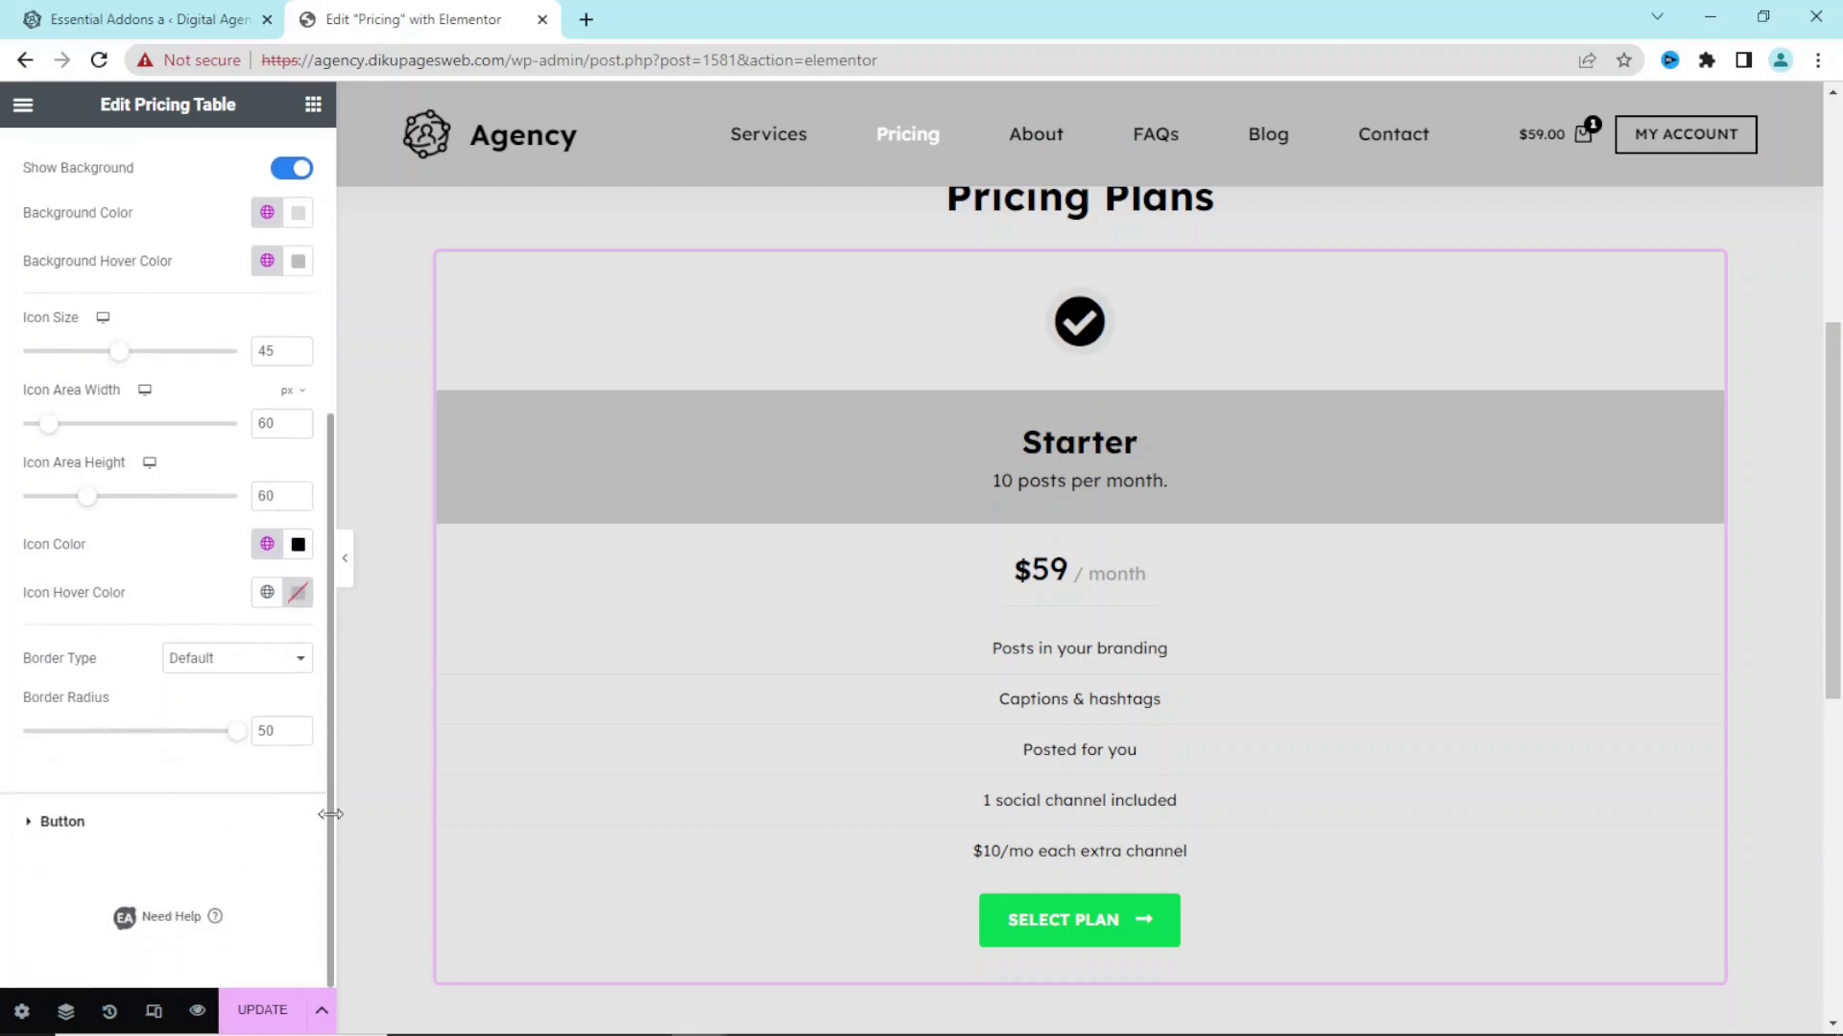
- Set the Select Plan button's background colour to black Palette 4
{"action": "left_click", "coordinate": [70, 828]}
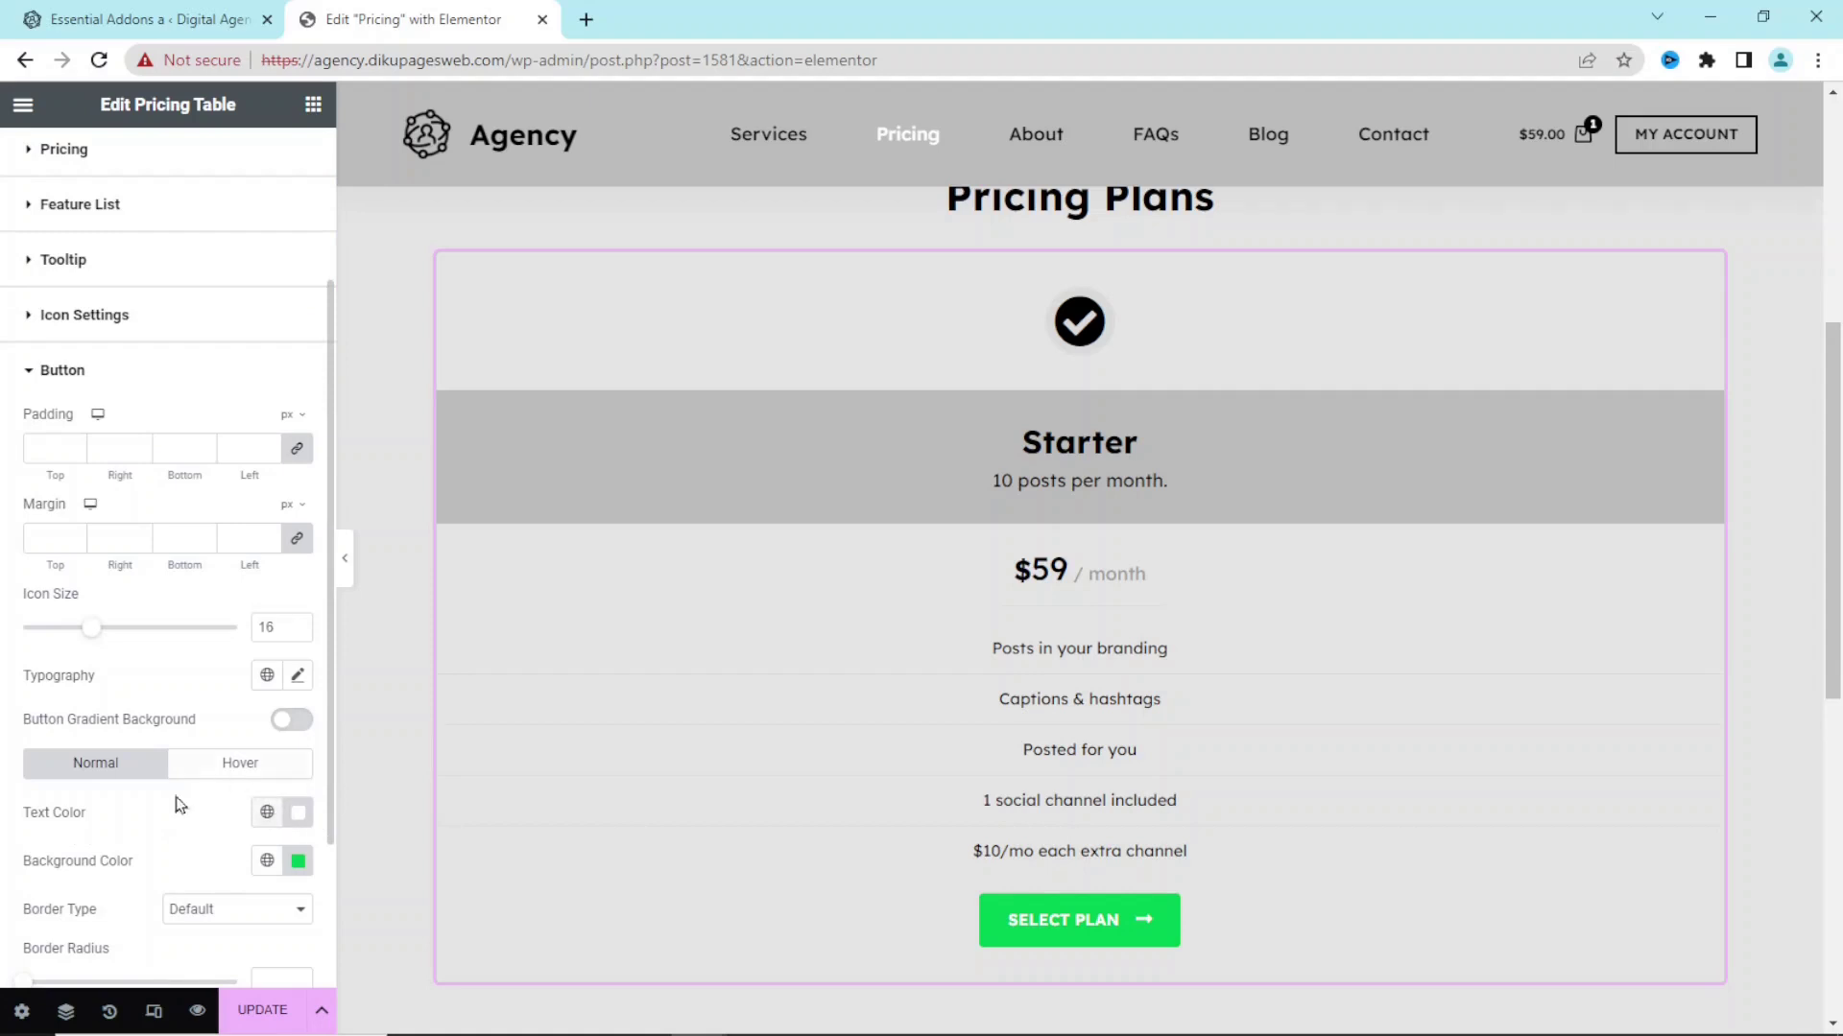
{"action": "left_click", "coordinate": [267, 862]}
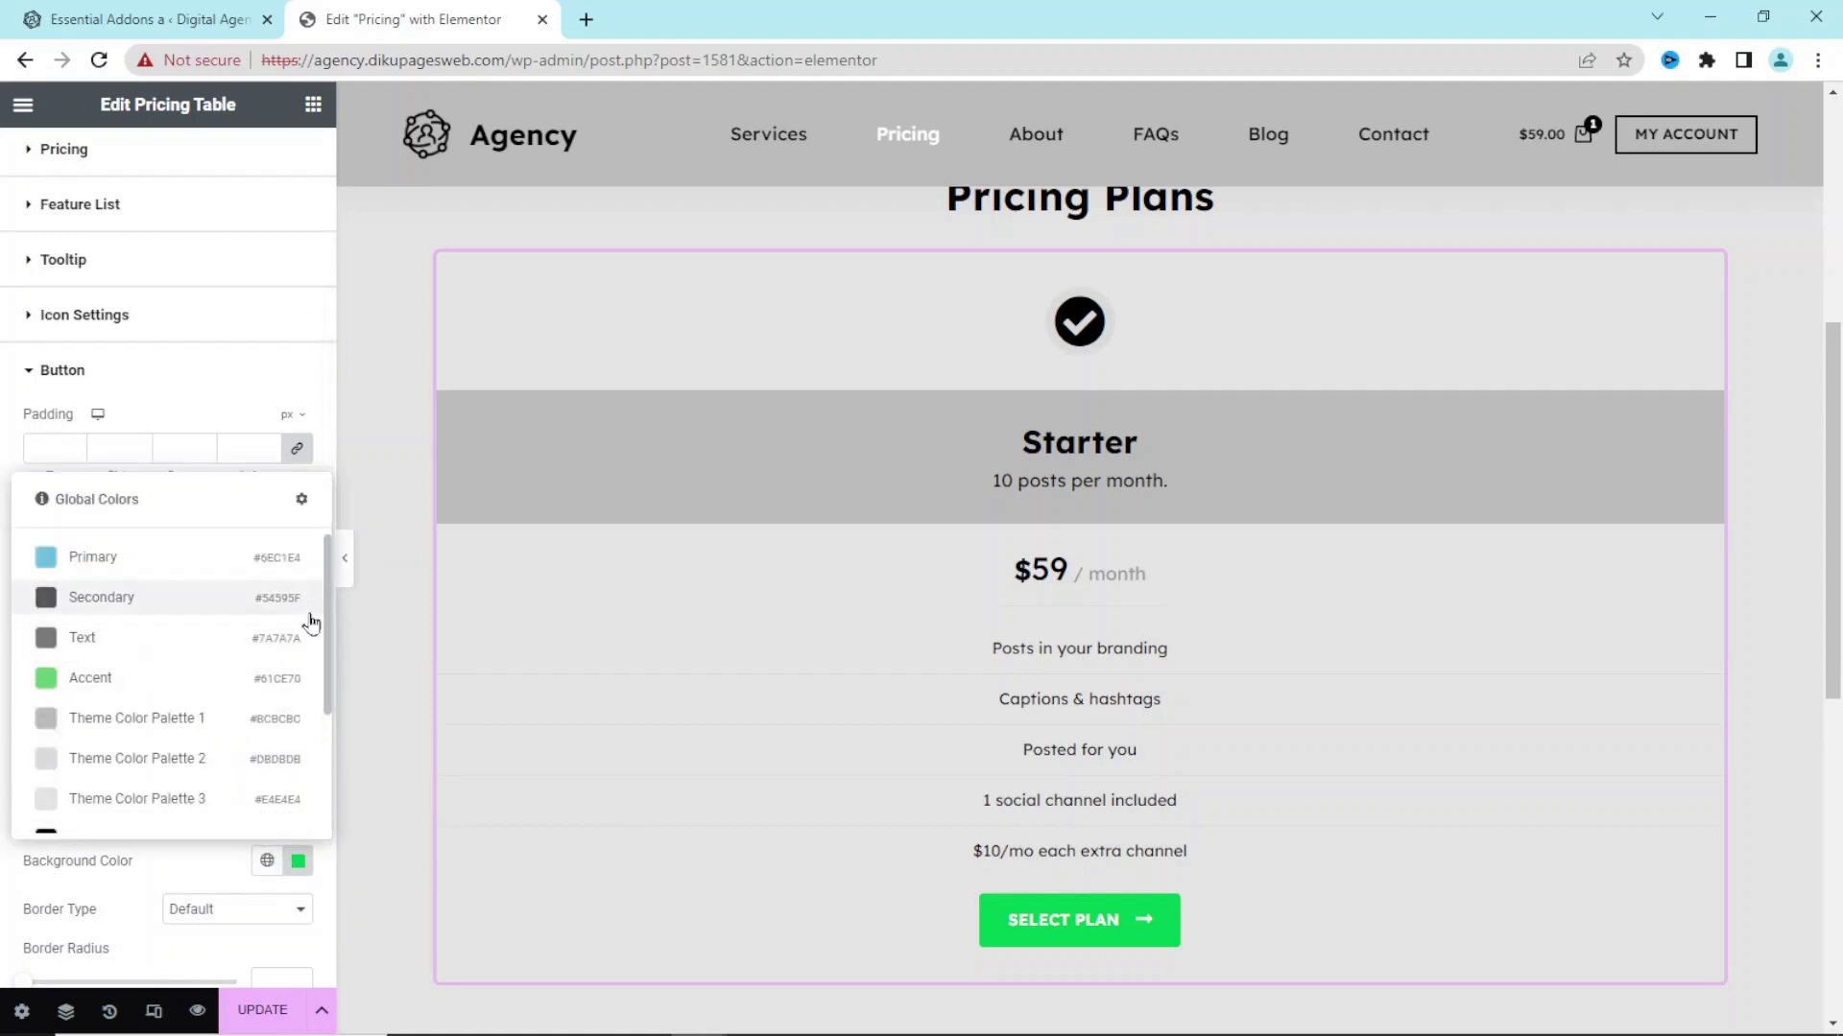
{"action": "left_click_drag", "start_coordinate": [325, 617], "coordinate": [321, 717]}
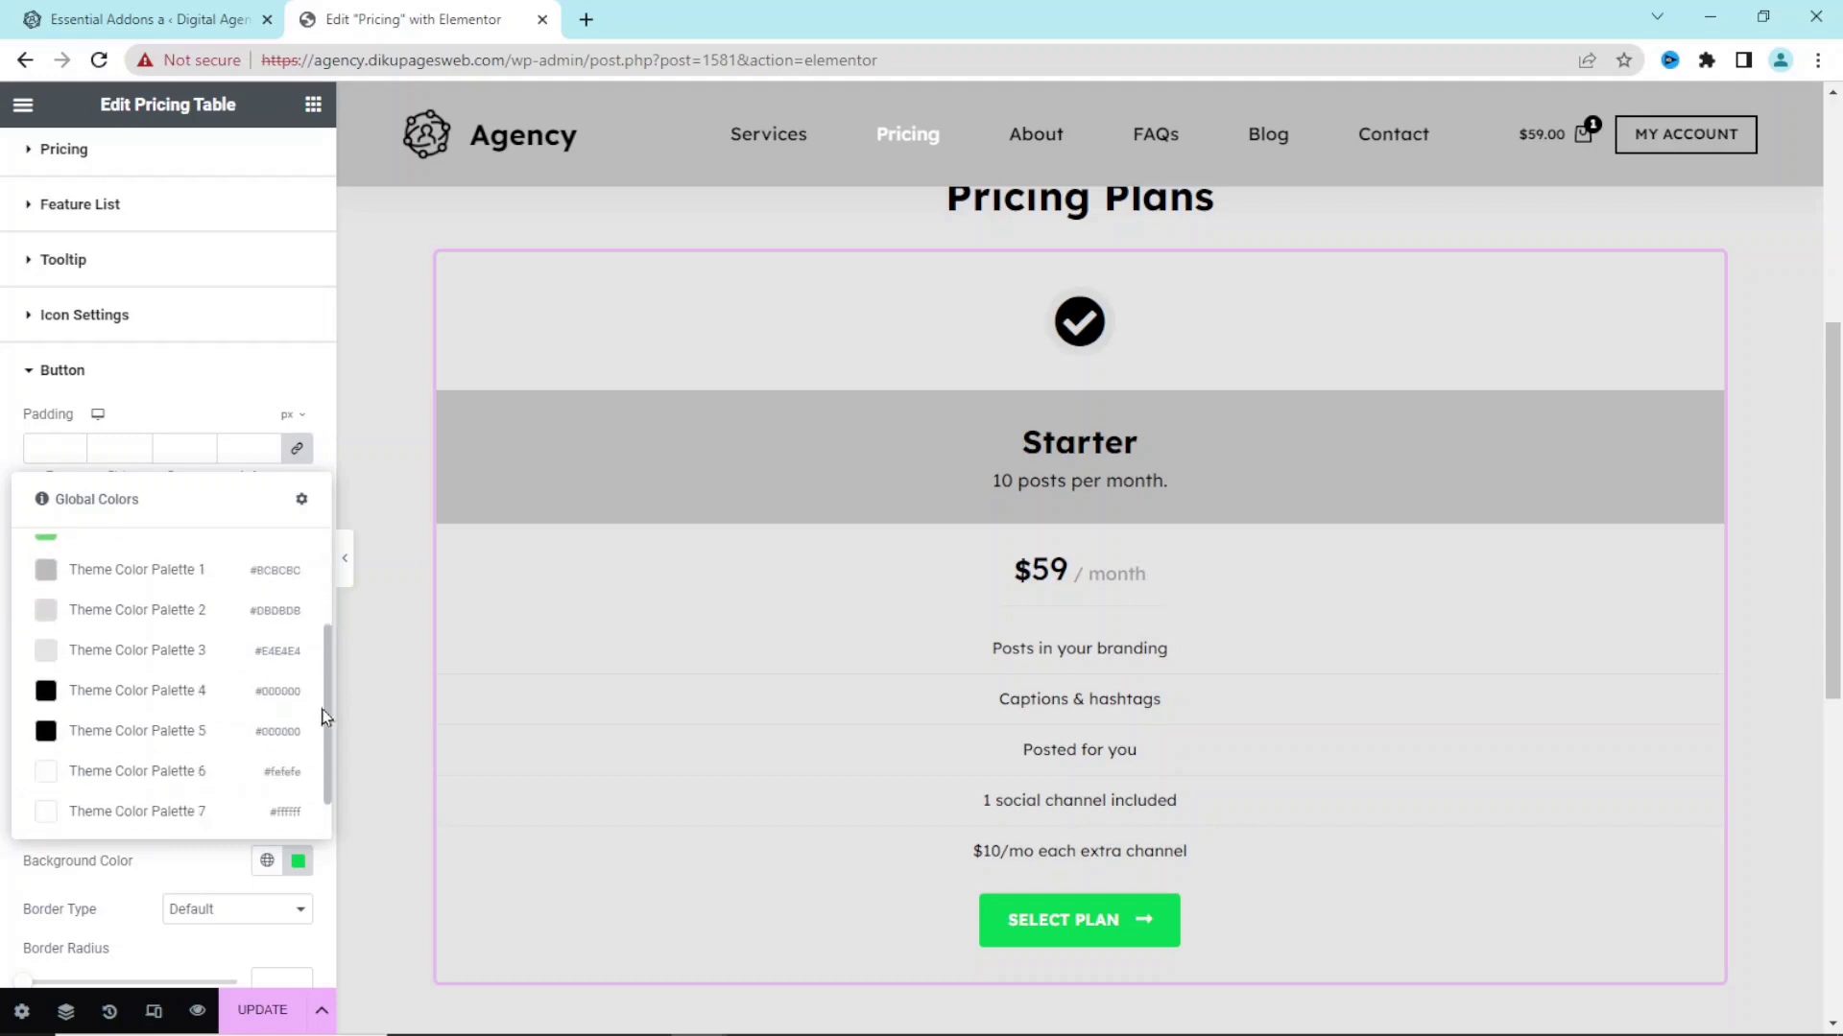
{"action": "left_click", "coordinate": [187, 677]}
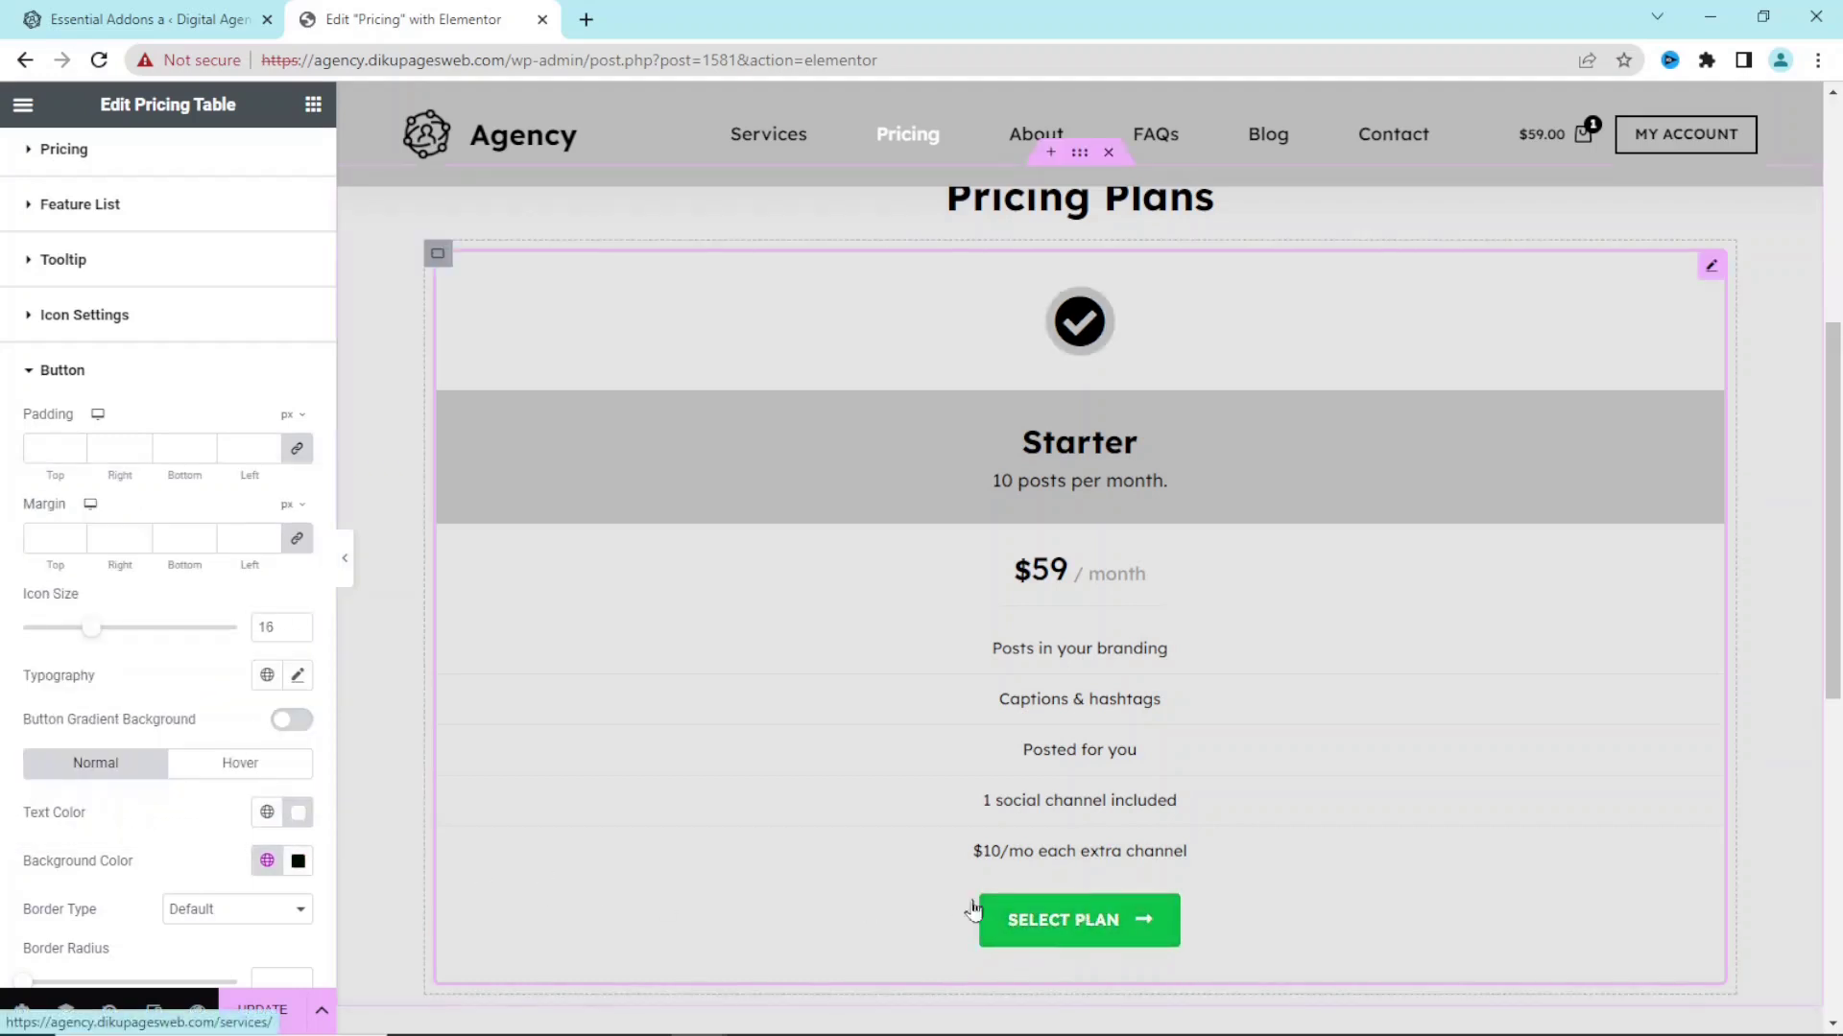
- On hover, make the button text black and its background grey Palette 1
{"action": "left_click", "coordinate": [256, 772]}
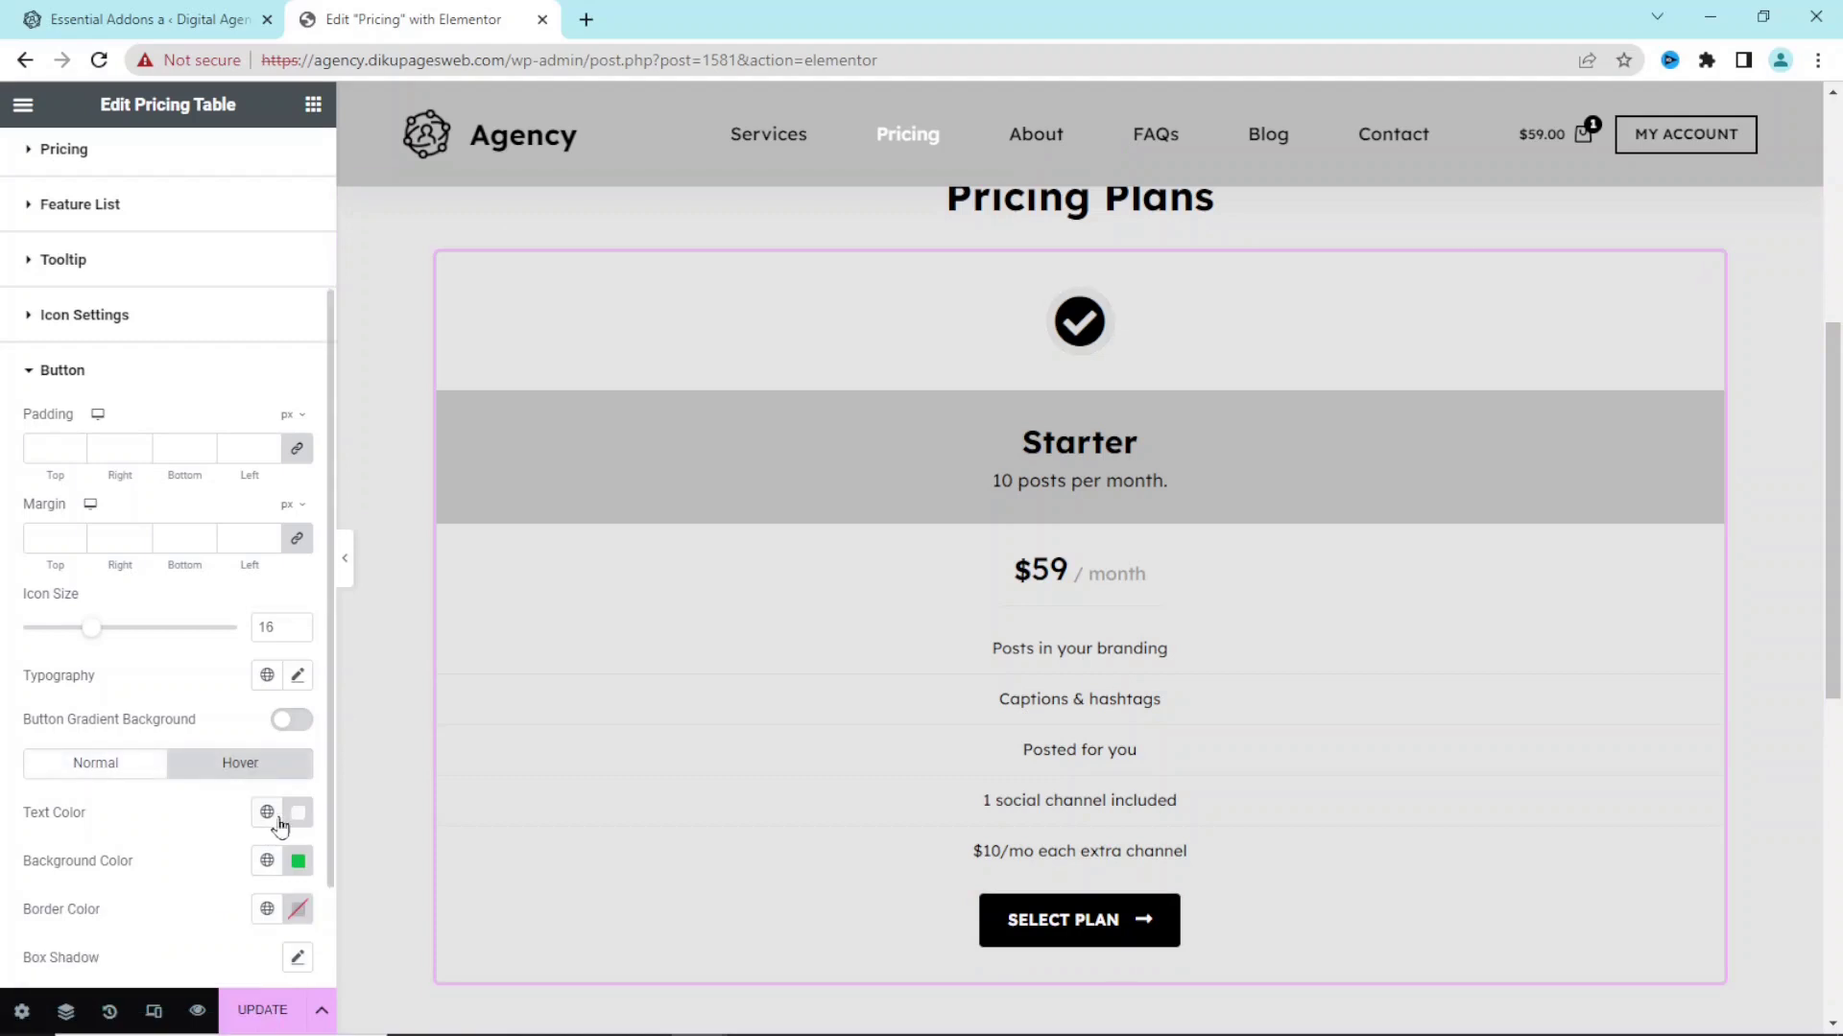
{"action": "left_click", "coordinate": [267, 812]}
{"action": "scroll", "coordinate": [288, 691], "scroll_direction": "down", "scroll_amount": 3}
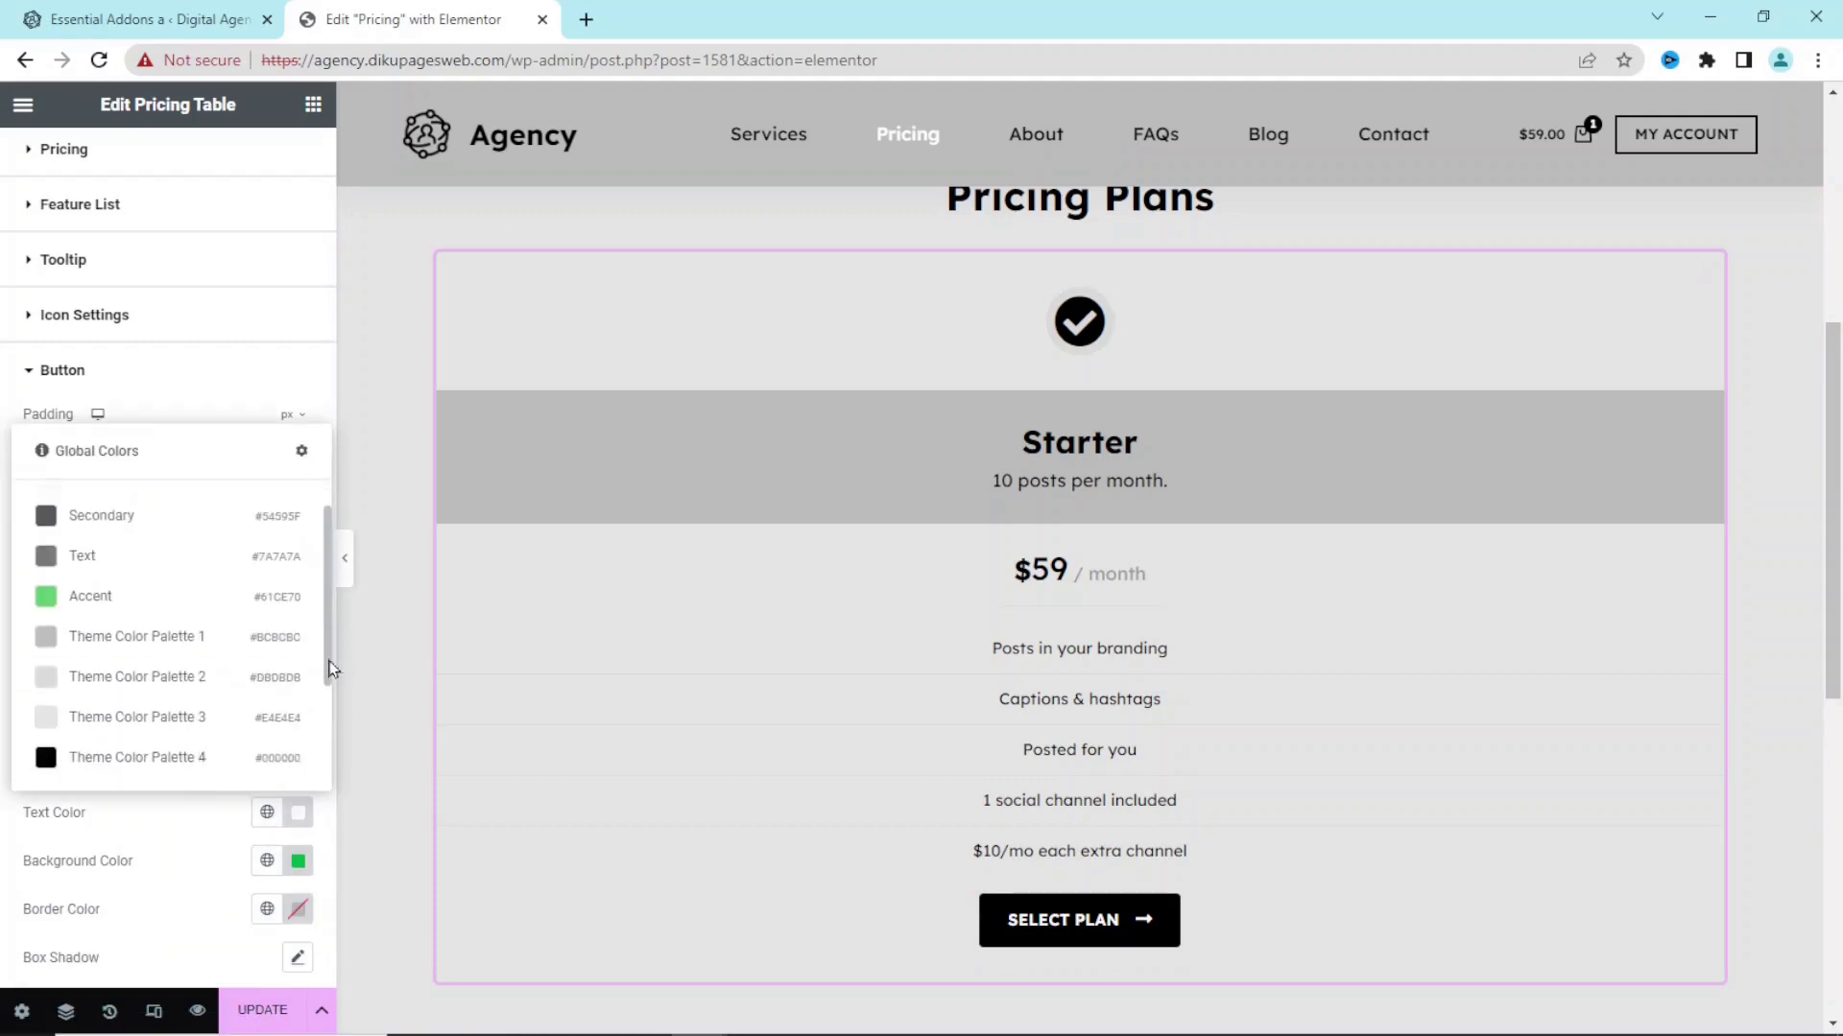
{"action": "left_click", "coordinate": [203, 663]}
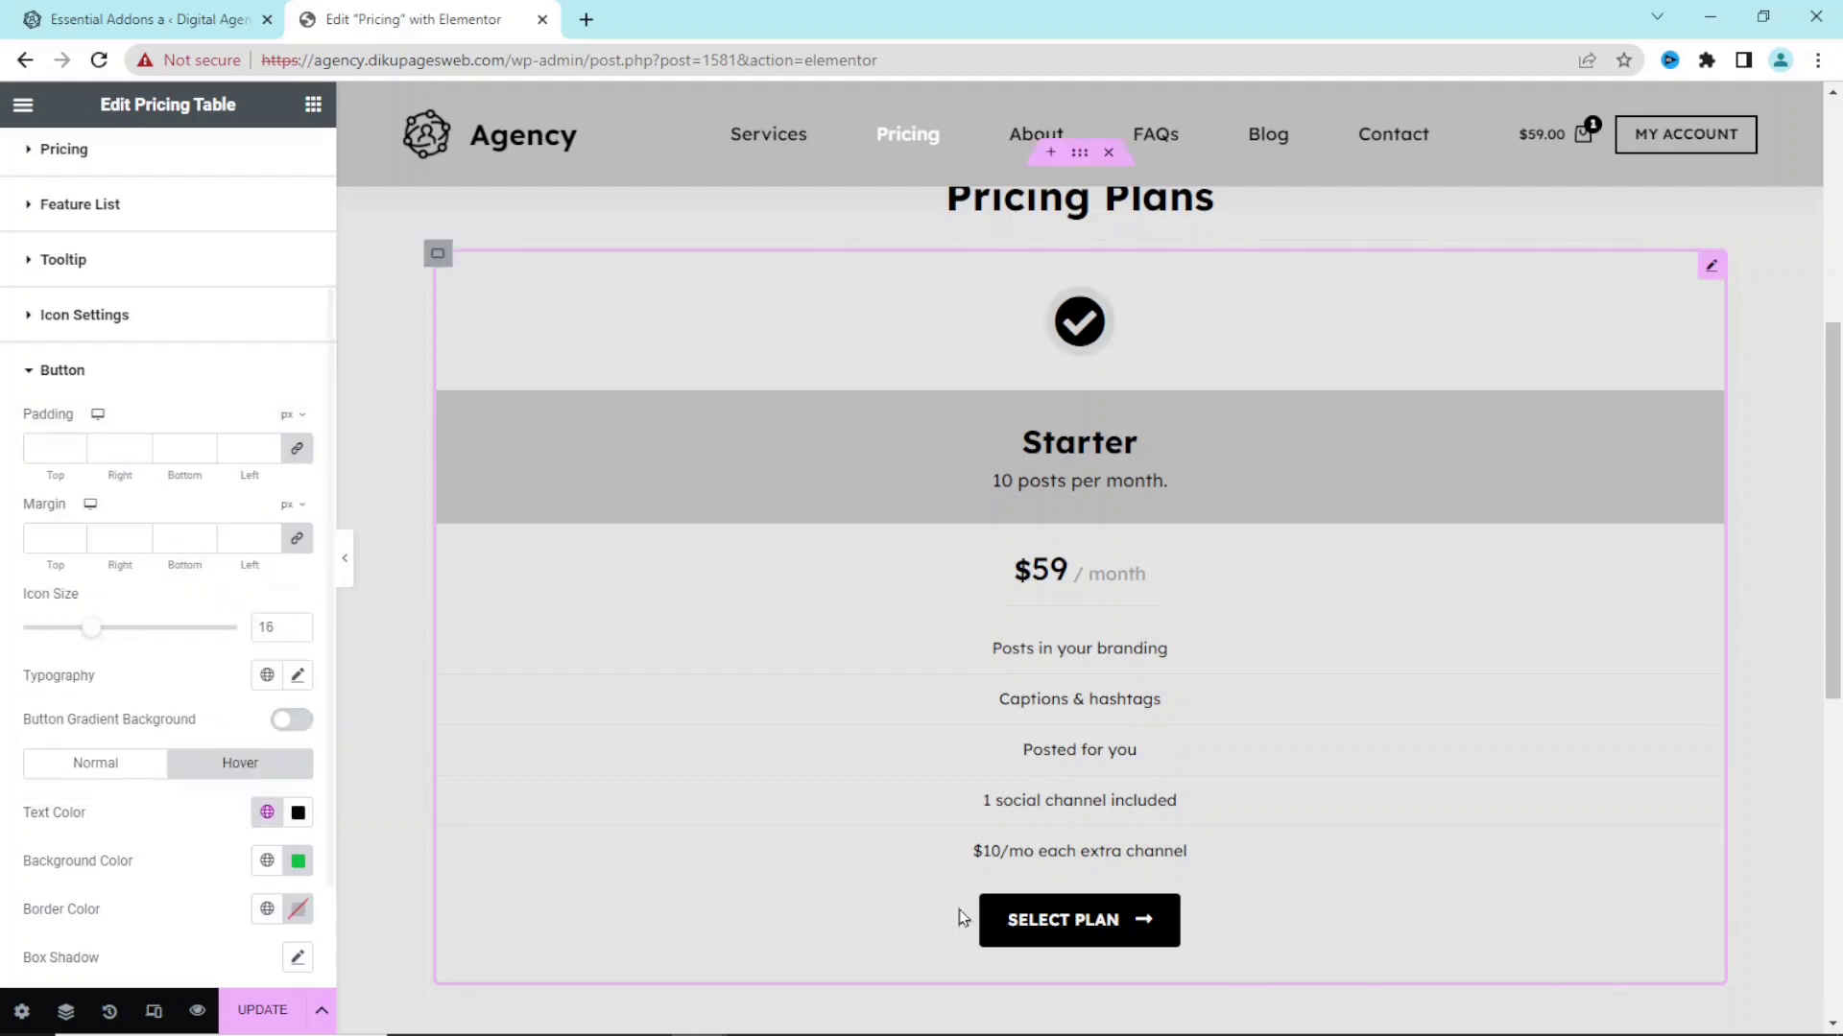
{"action": "left_click", "coordinate": [267, 861]}
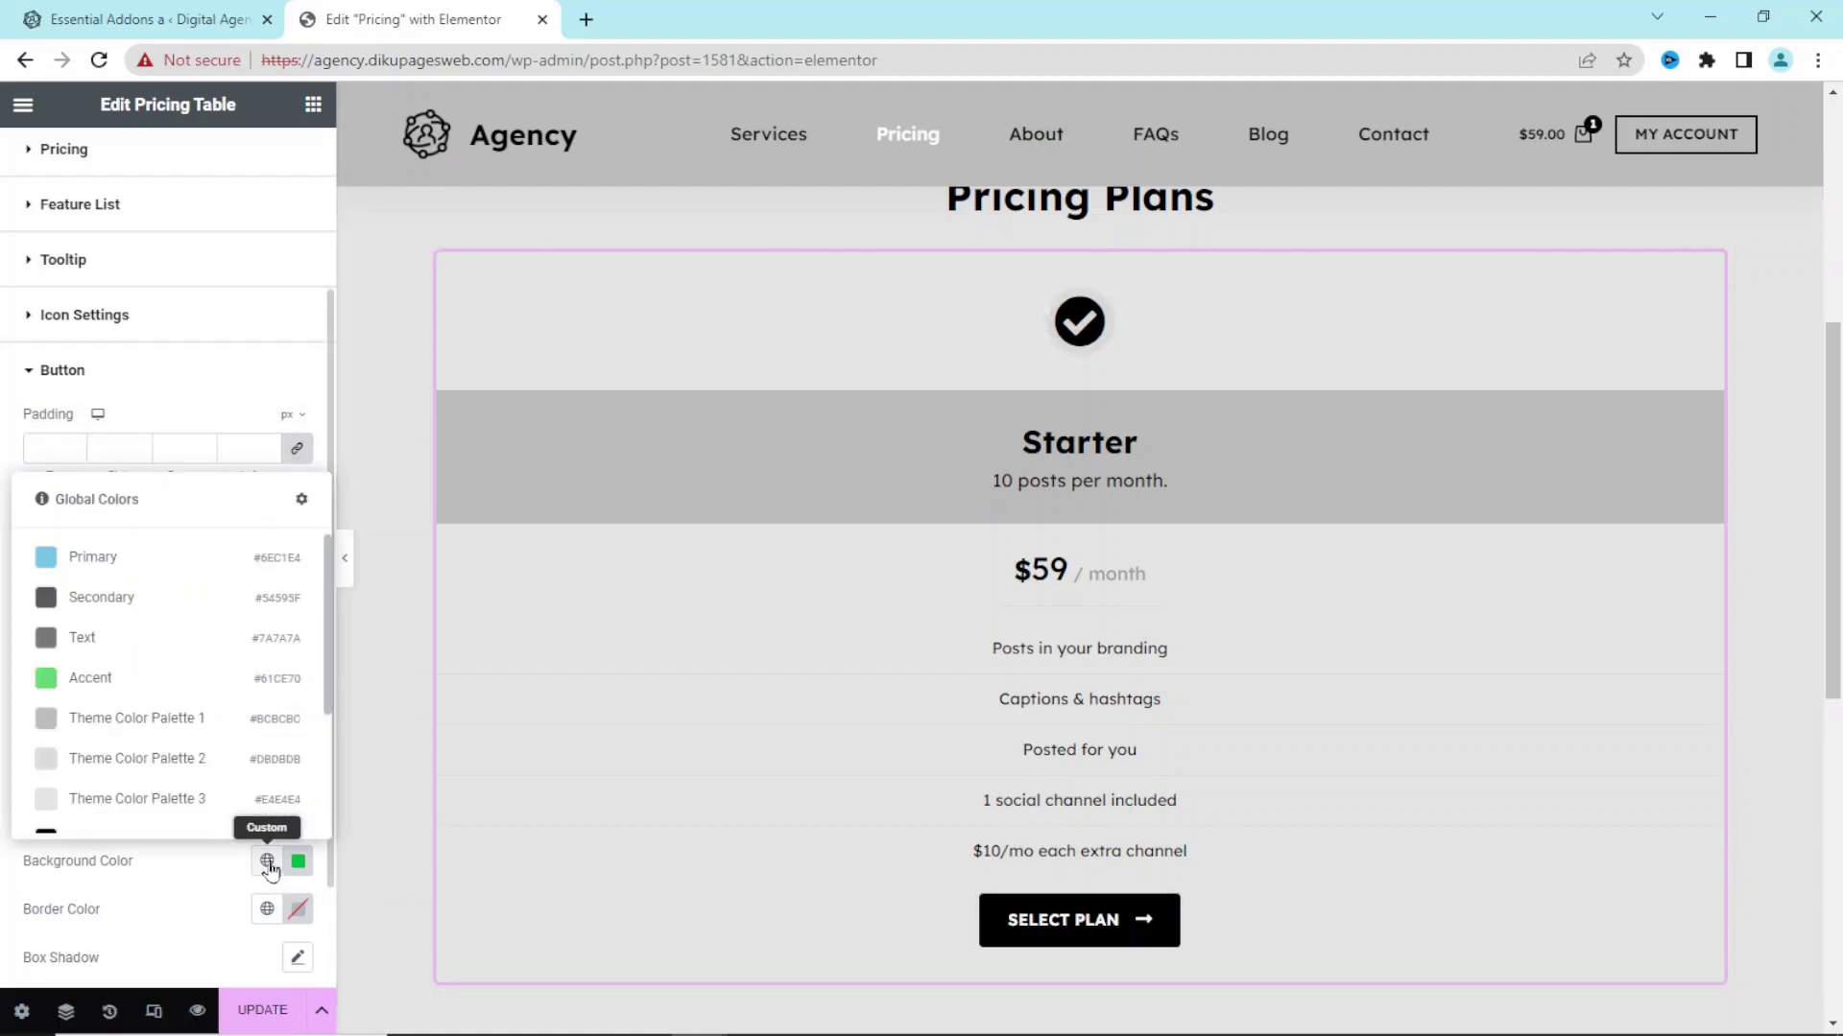
{"action": "left_click", "coordinate": [173, 727]}
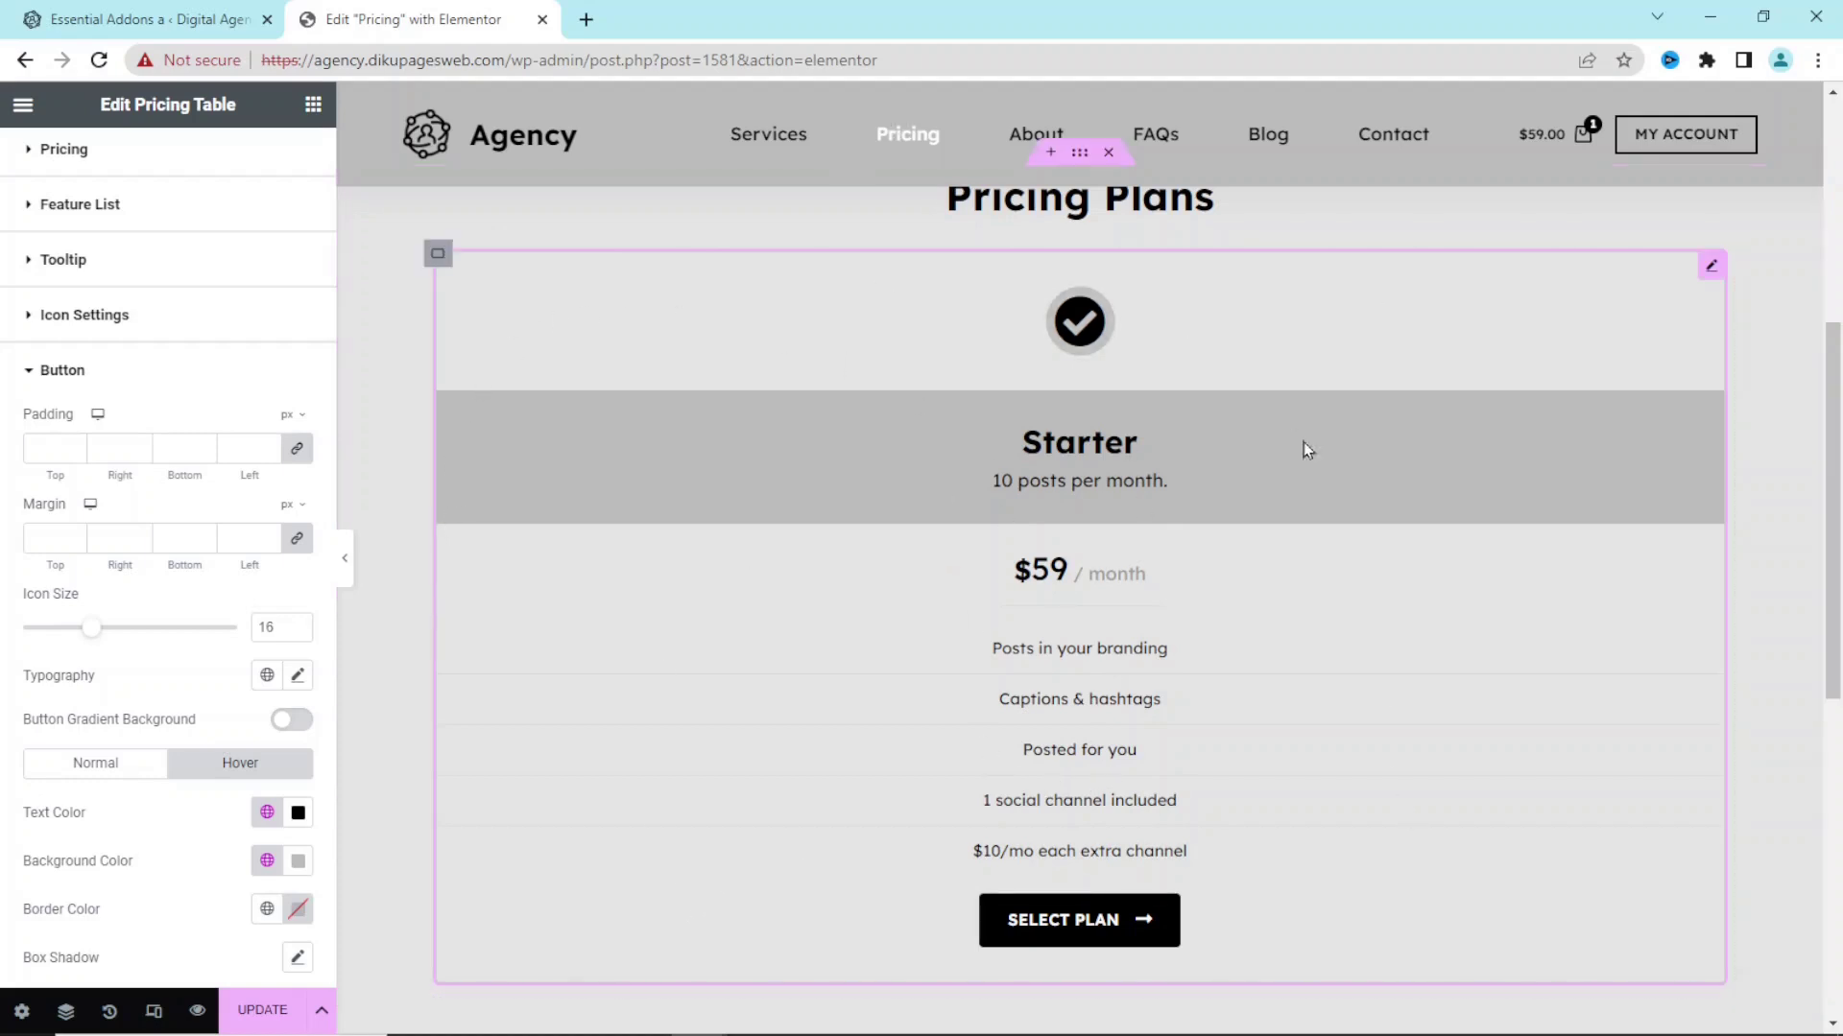
- Duplicate the Starter pricing table widget
{"action": "right_click", "coordinate": [1713, 280]}
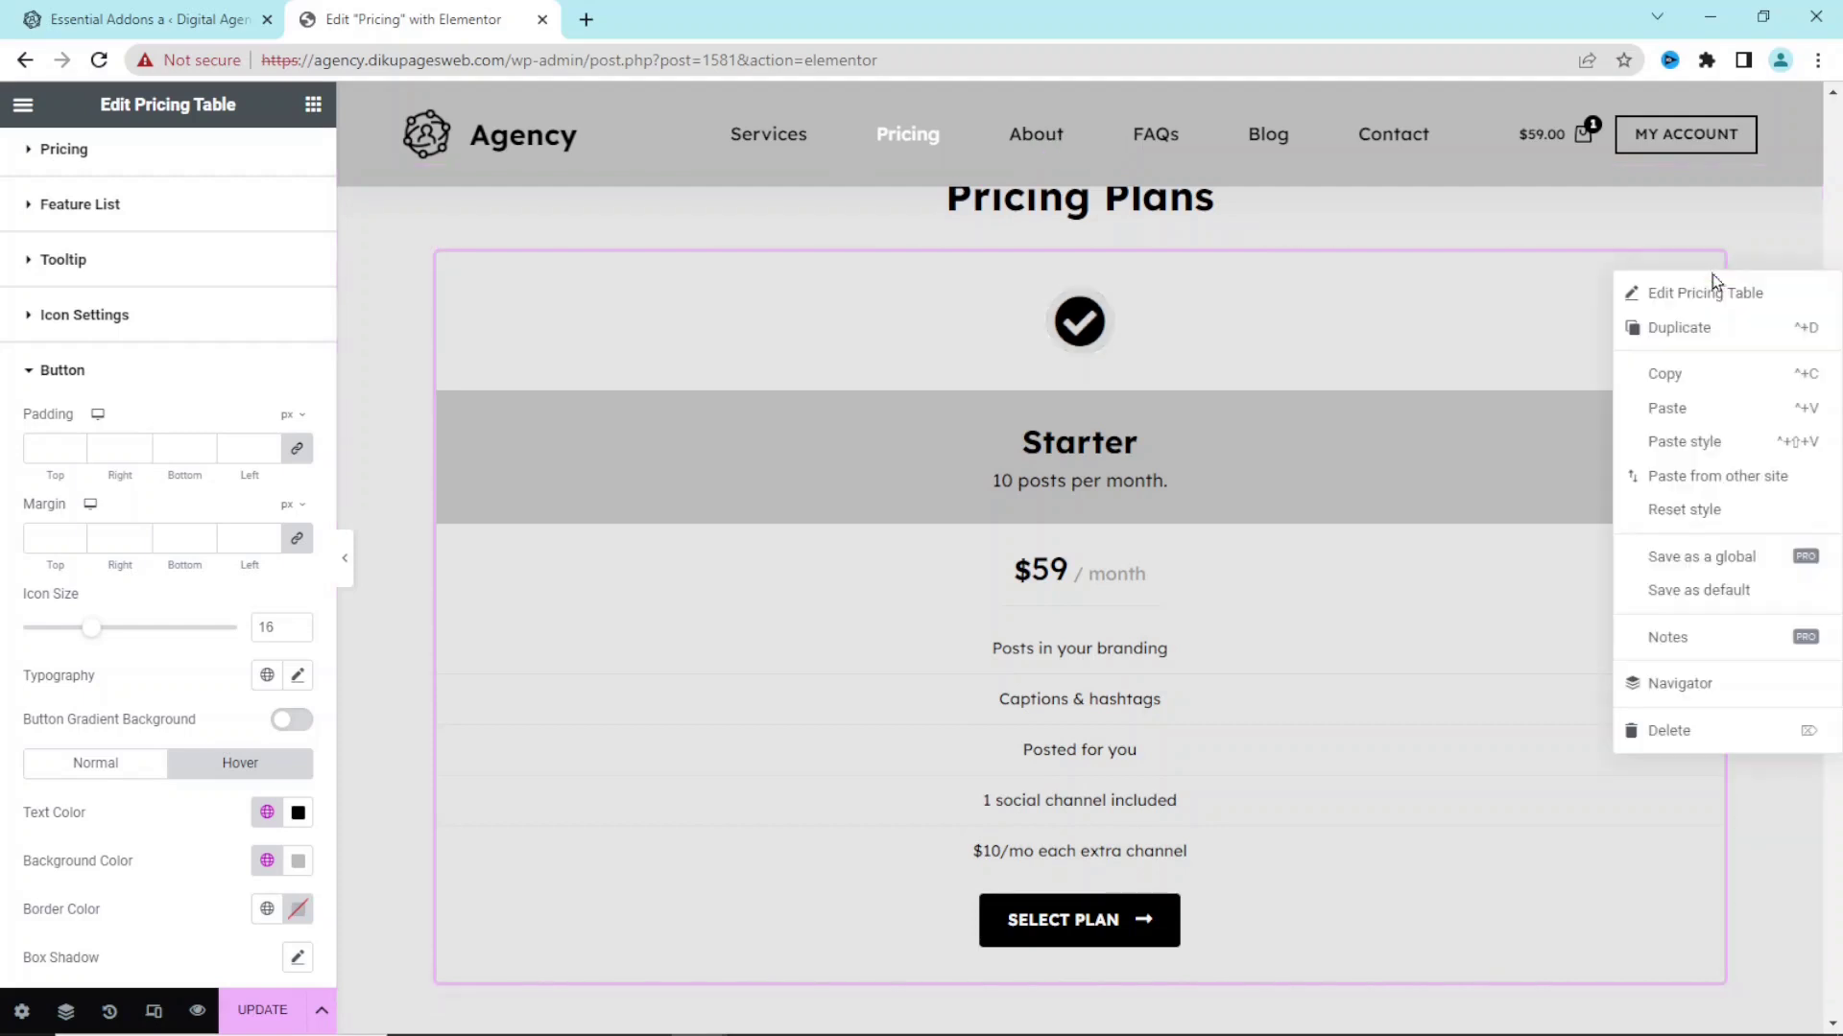
{"action": "left_click", "coordinate": [1681, 332]}
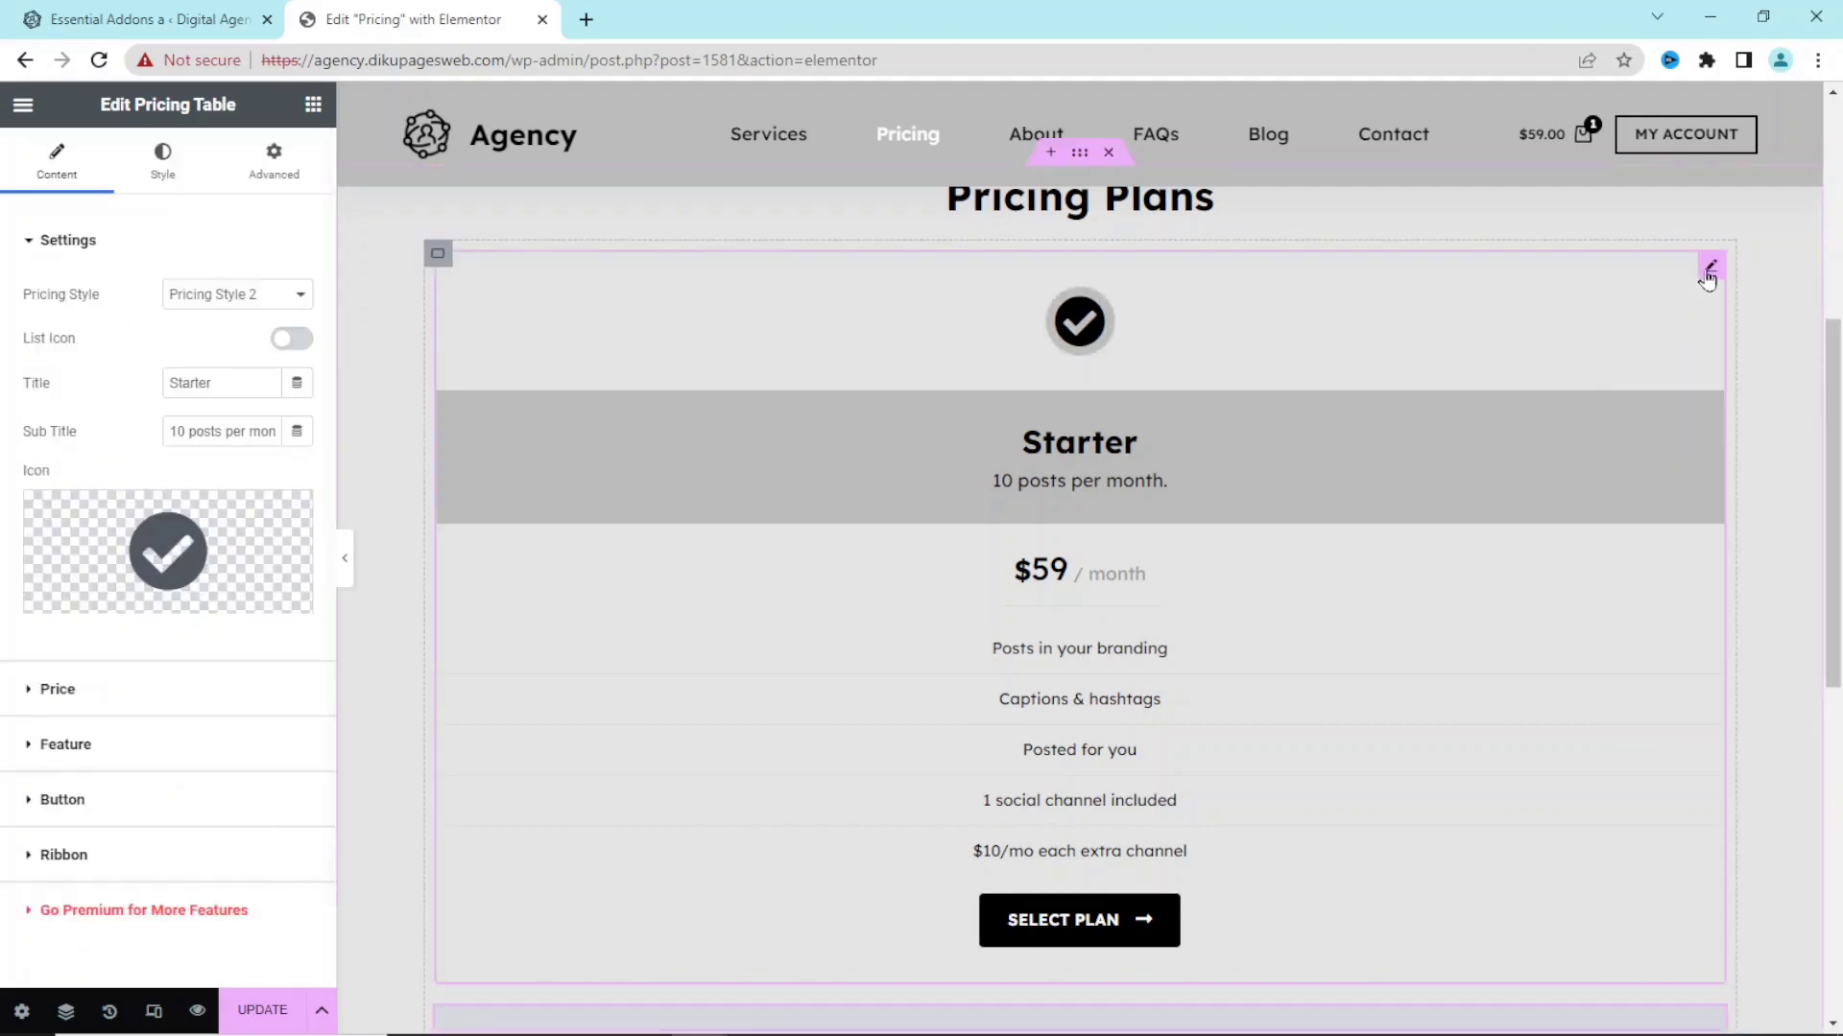
{"action": "right_click", "coordinate": [1708, 273]}
- Duplicate the pricing table a second time
{"action": "left_click", "coordinate": [1686, 327]}
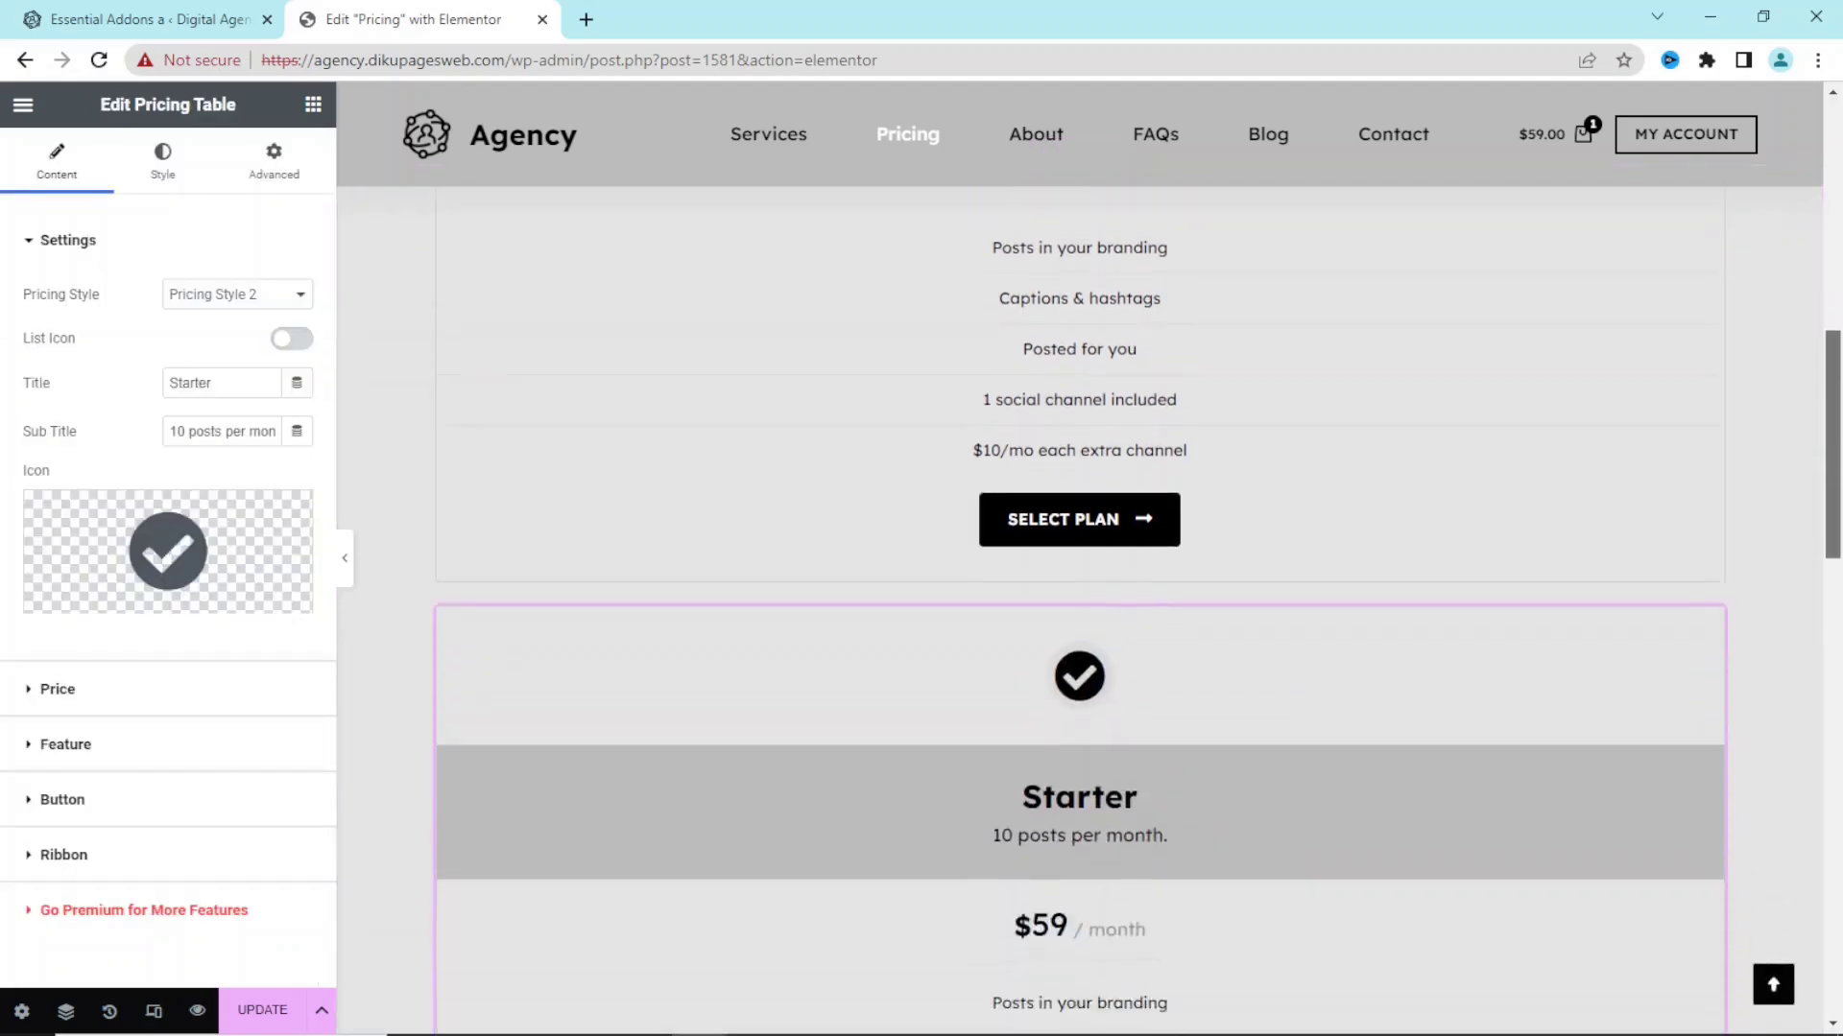
{"action": "scroll", "coordinate": [1836, 720], "scroll_direction": "down", "scroll_amount": 14}
{"action": "left_click_drag", "start_coordinate": [1836, 720], "coordinate": [1836, 270]}
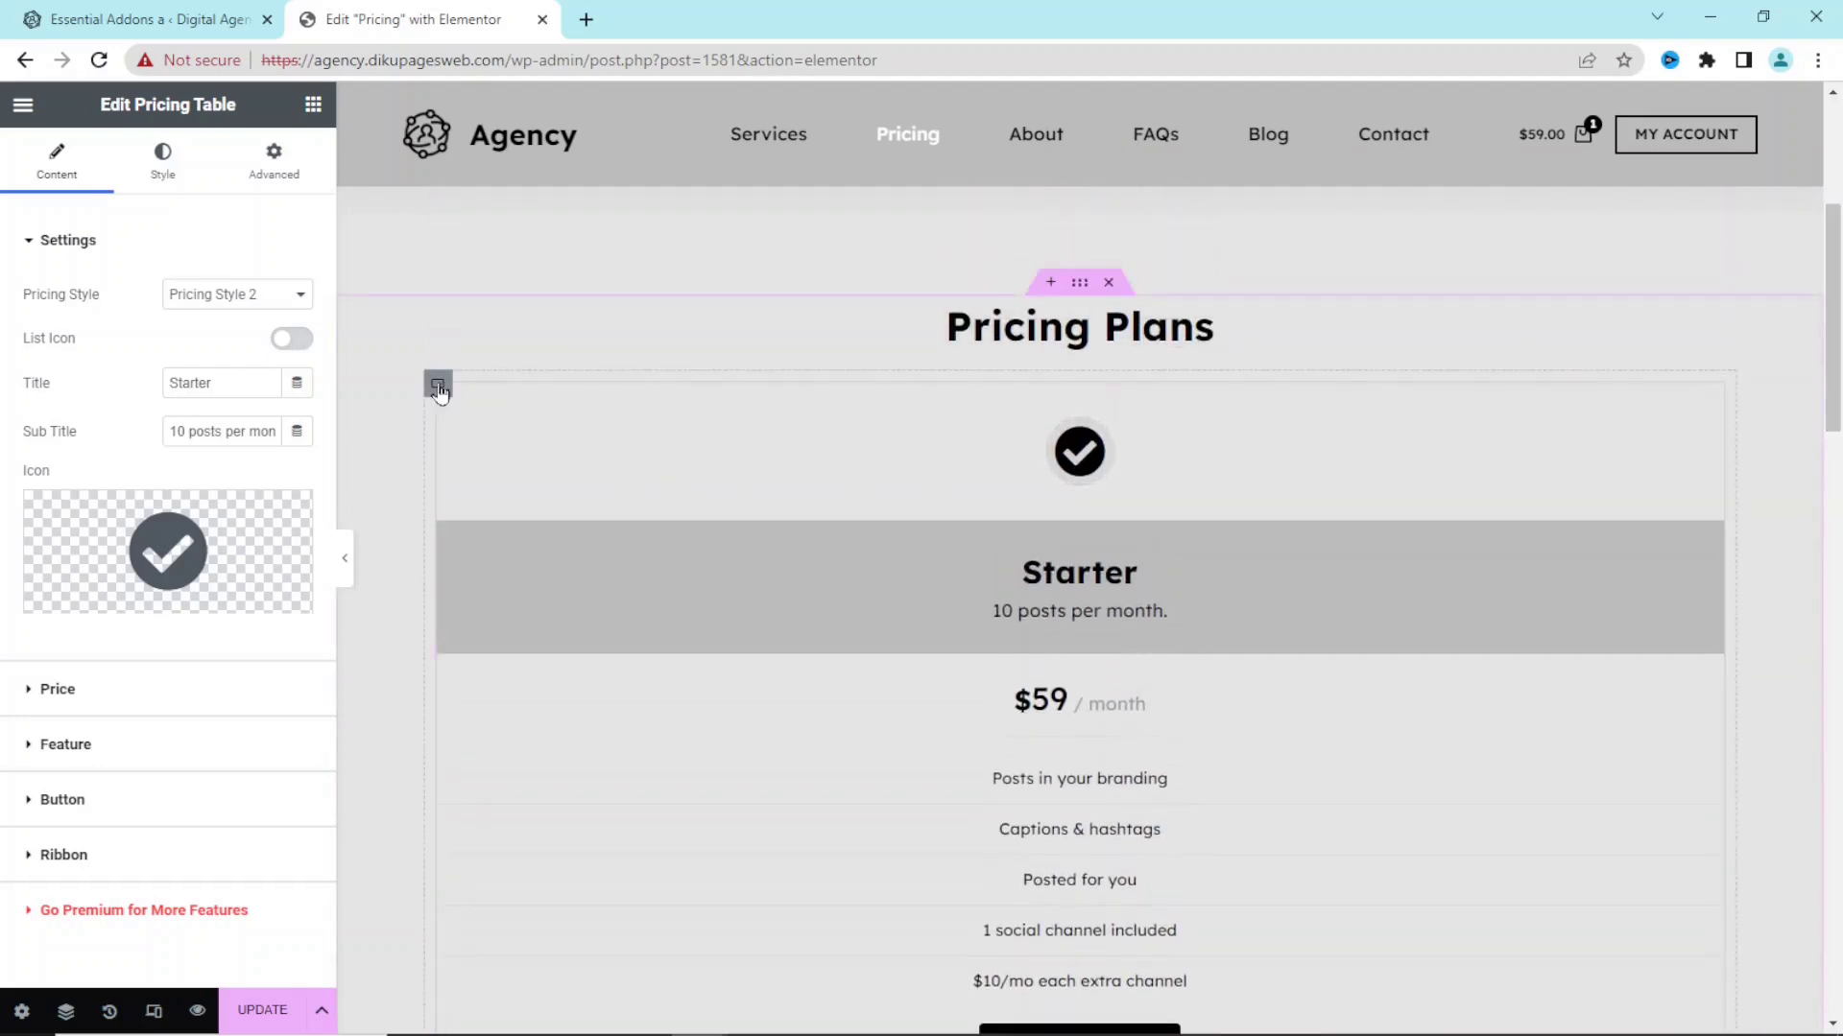
- Set the container Direction to Row - horizontal and Justify Content to Center
{"action": "left_click", "coordinate": [438, 386]}
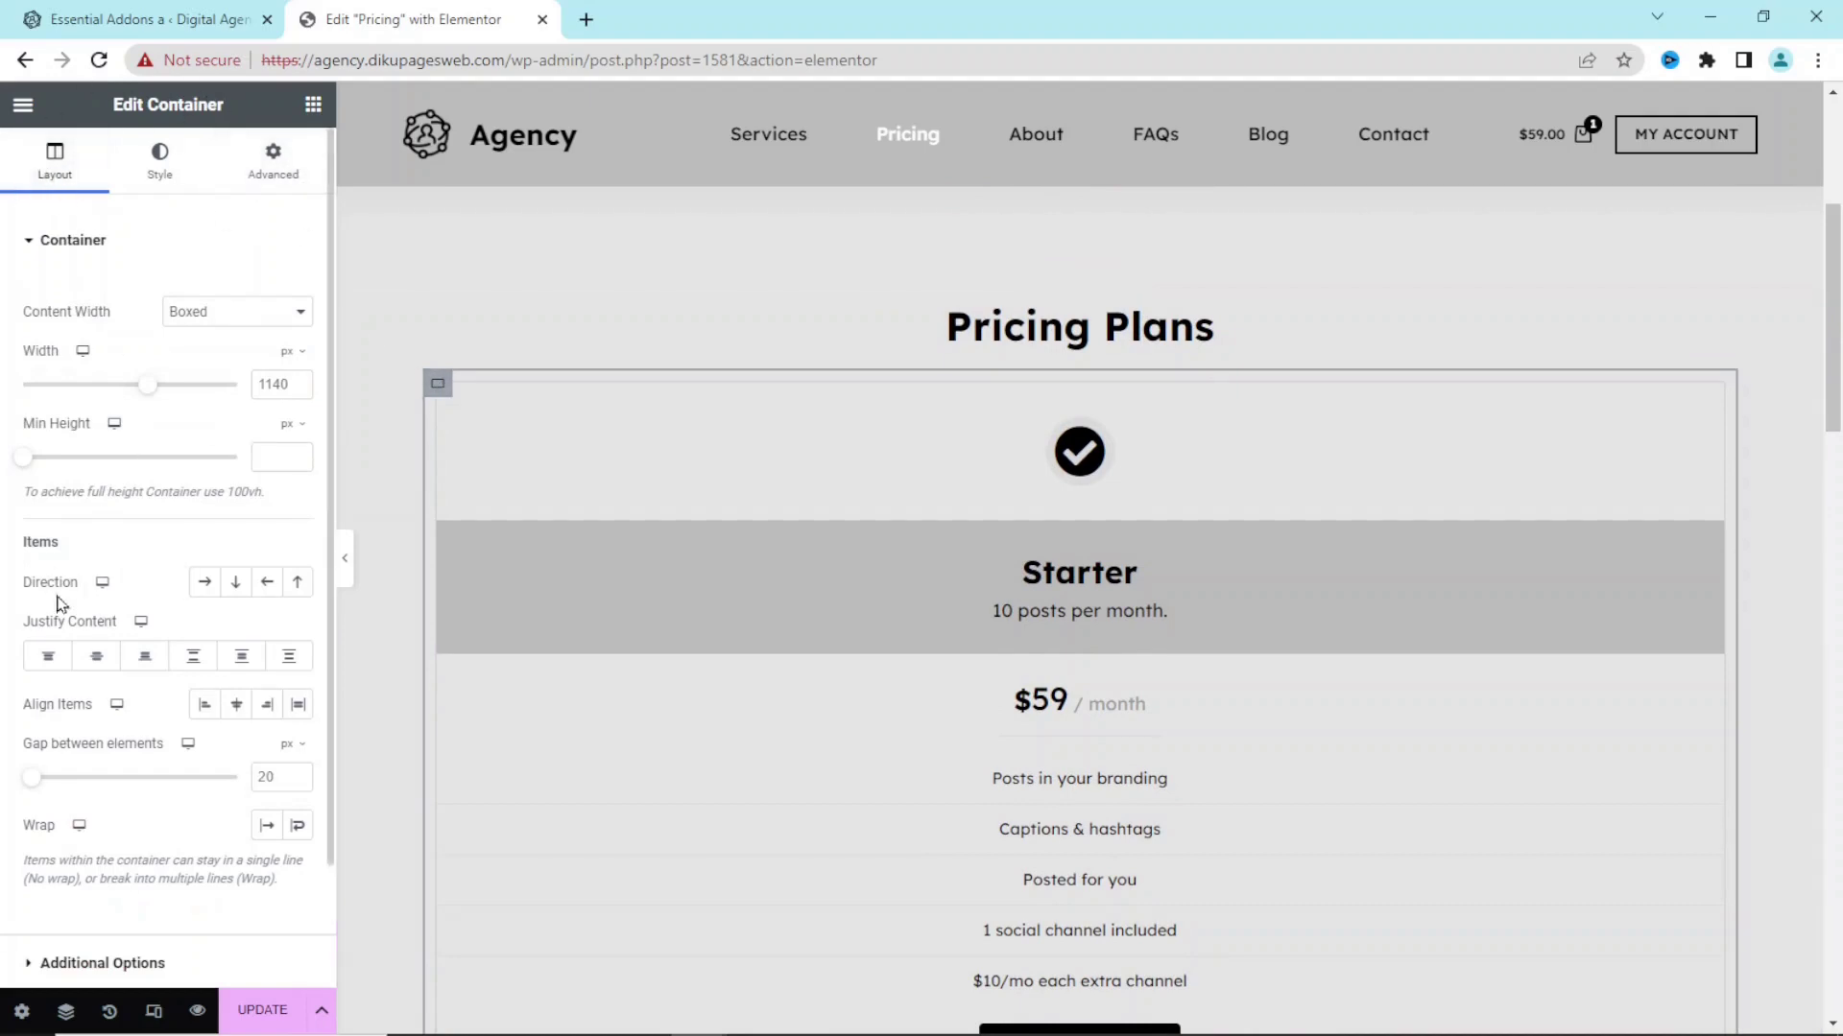
{"action": "left_click", "coordinate": [203, 584]}
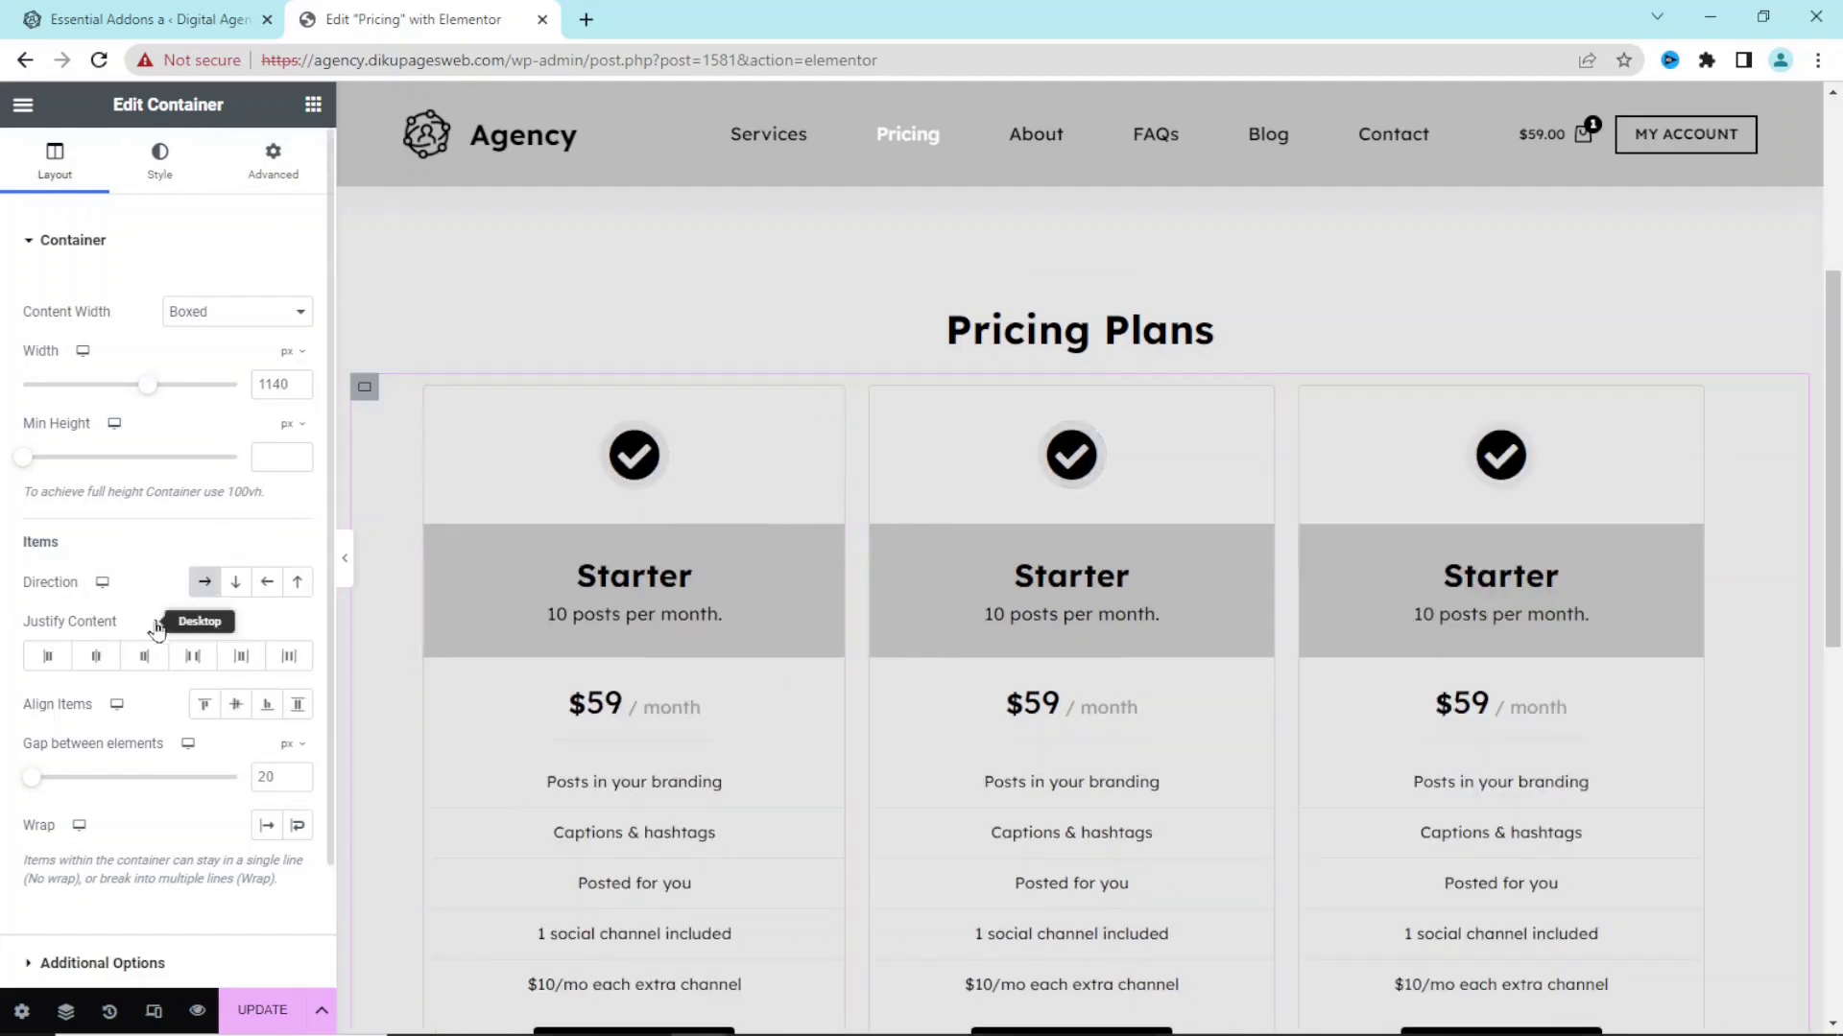
{"action": "left_click", "coordinate": [92, 669]}
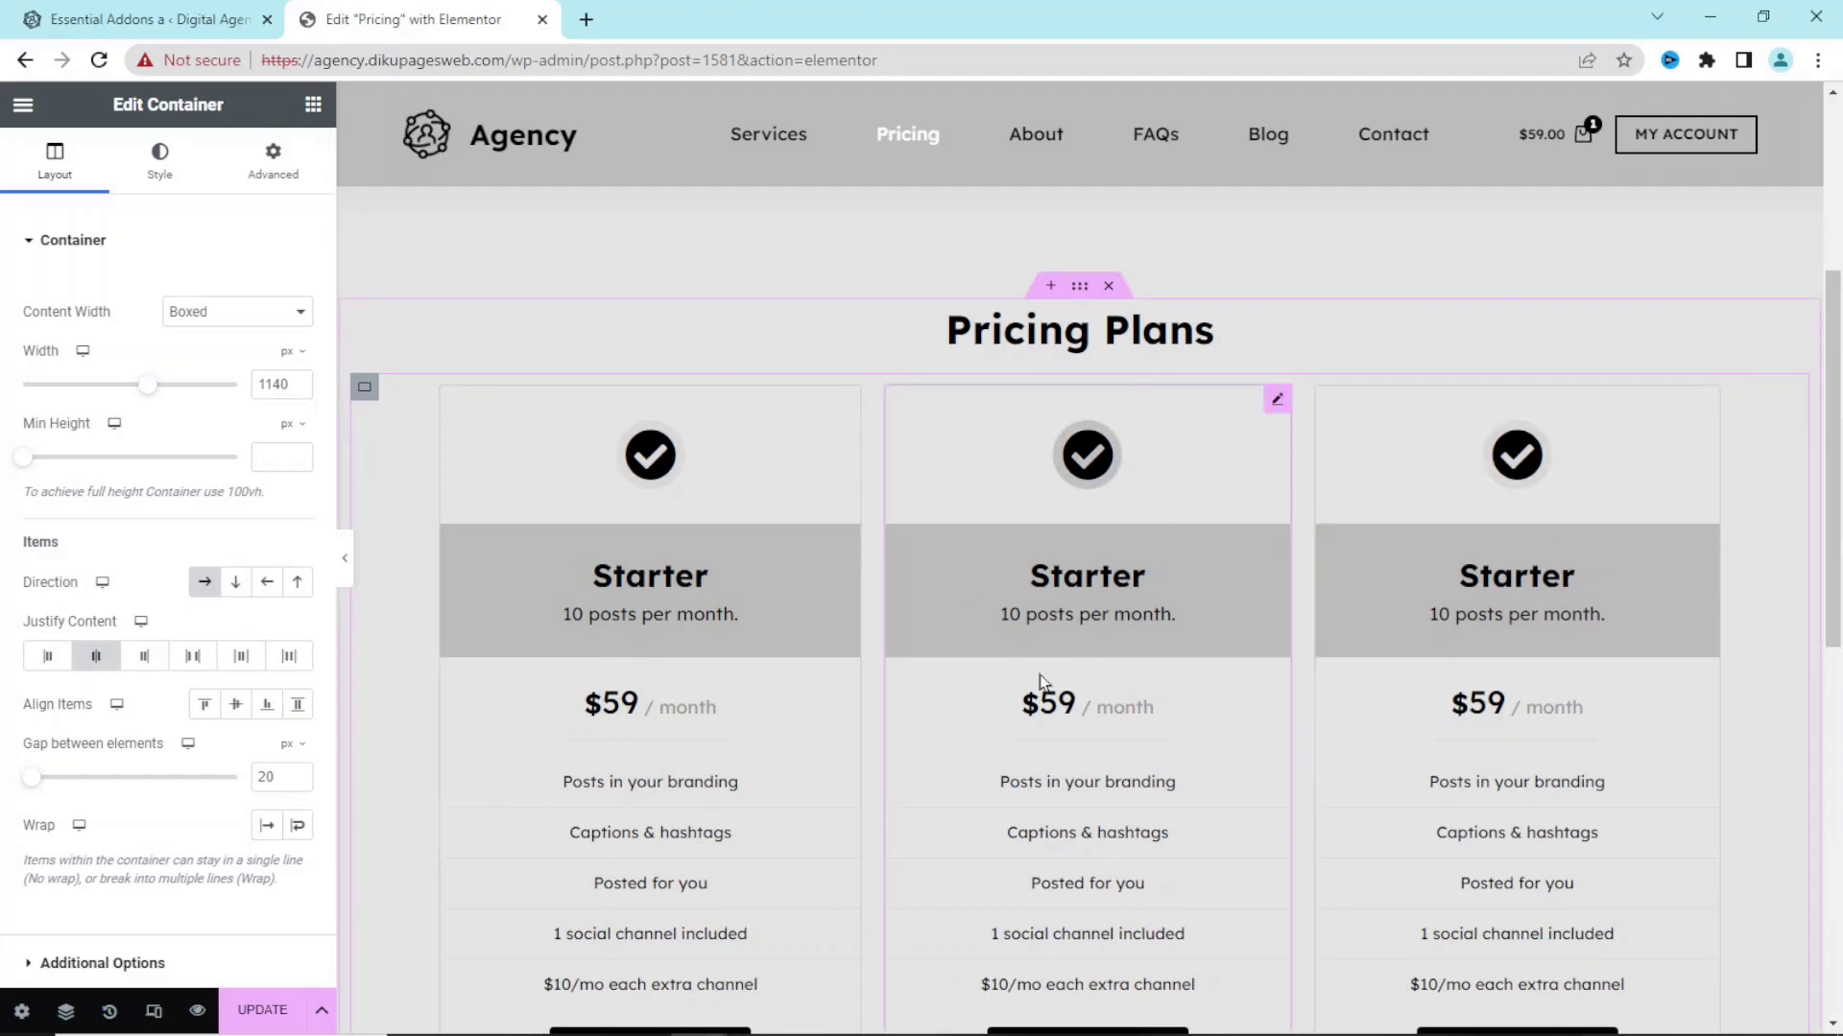
- Retitle the middle card Business, with 15 posts per month and a price of 79
{"action": "left_click", "coordinate": [1277, 403]}
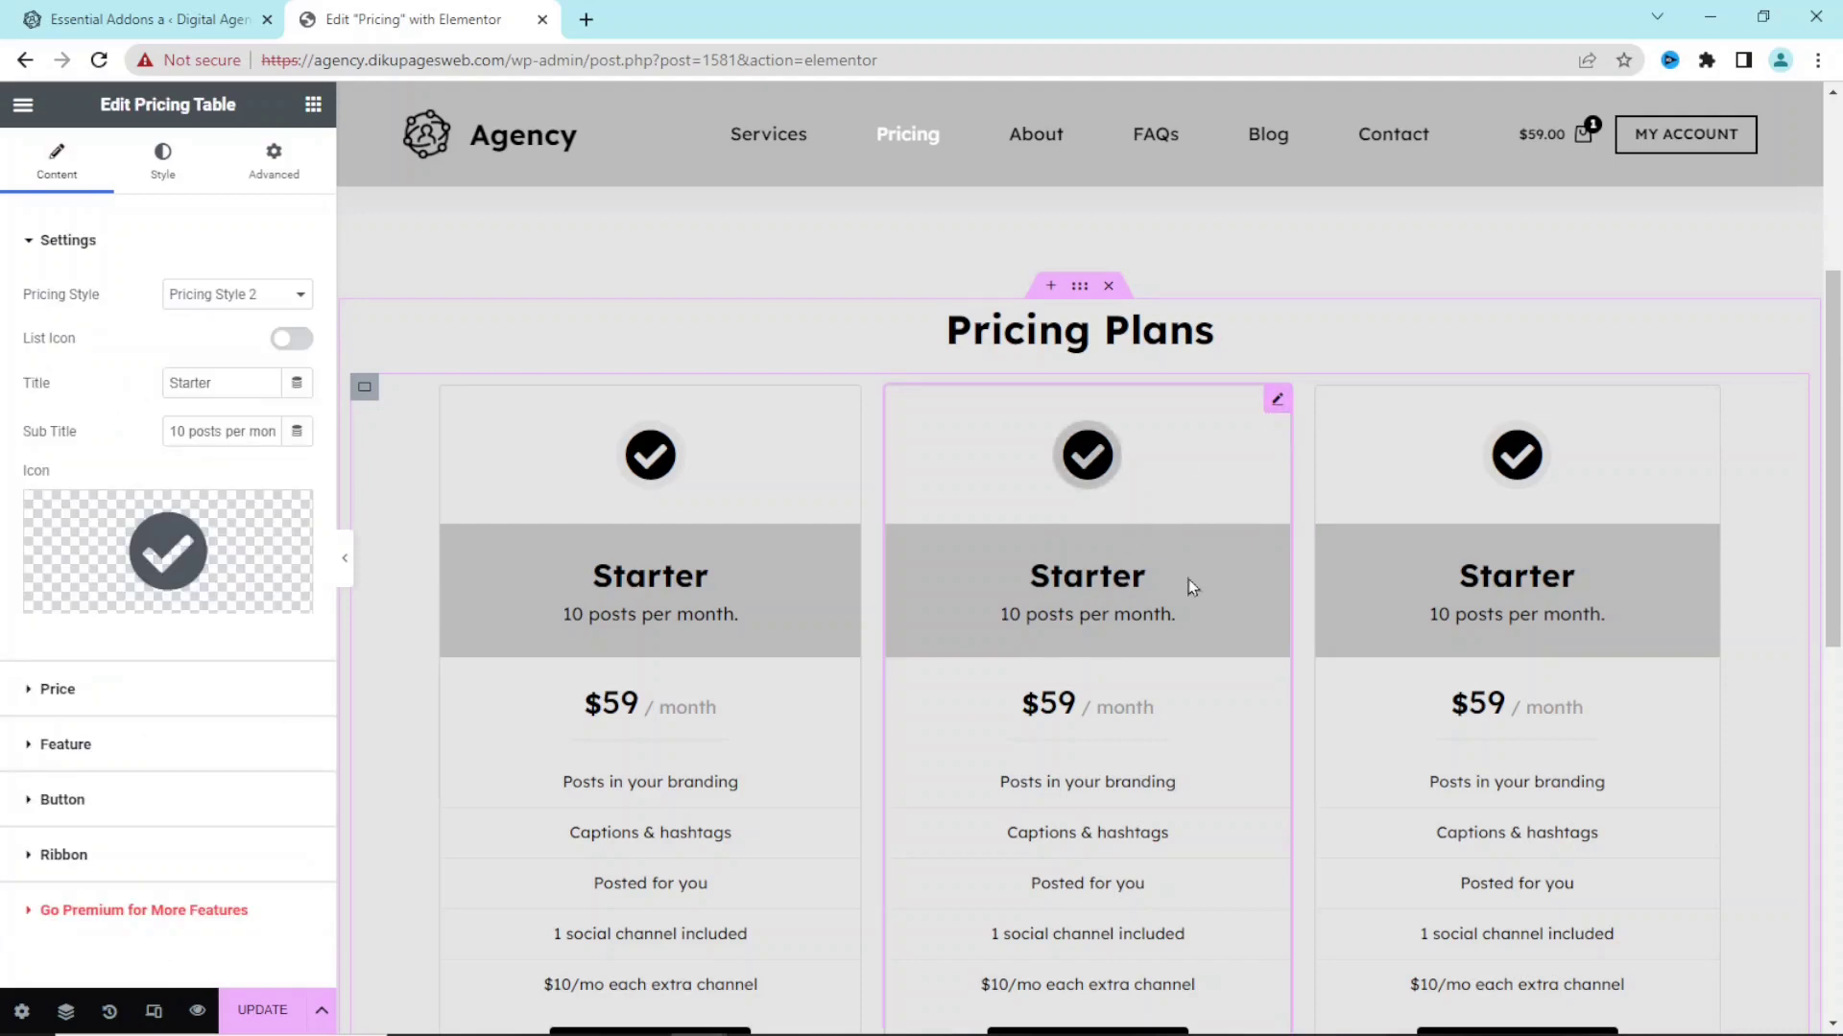
{"action": "left_click_drag", "start_coordinate": [236, 375], "coordinate": [91, 383]}
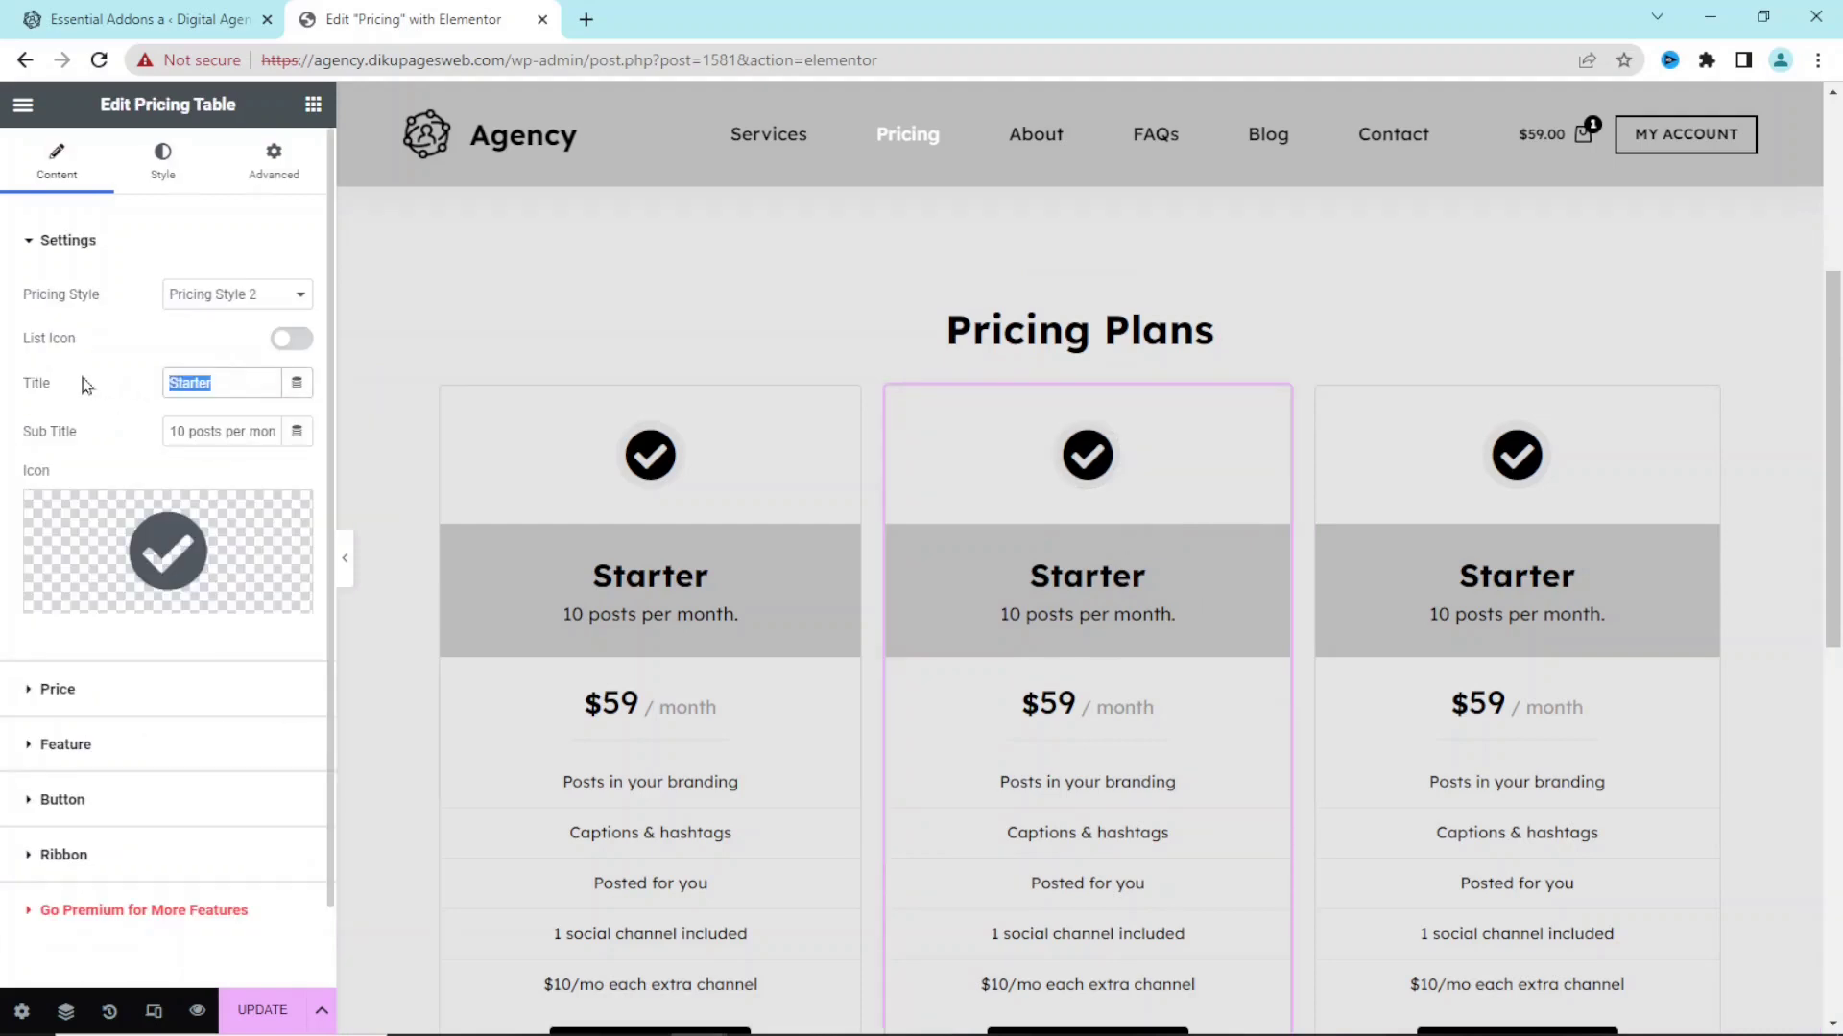
{"action": "type", "text": "Business"}
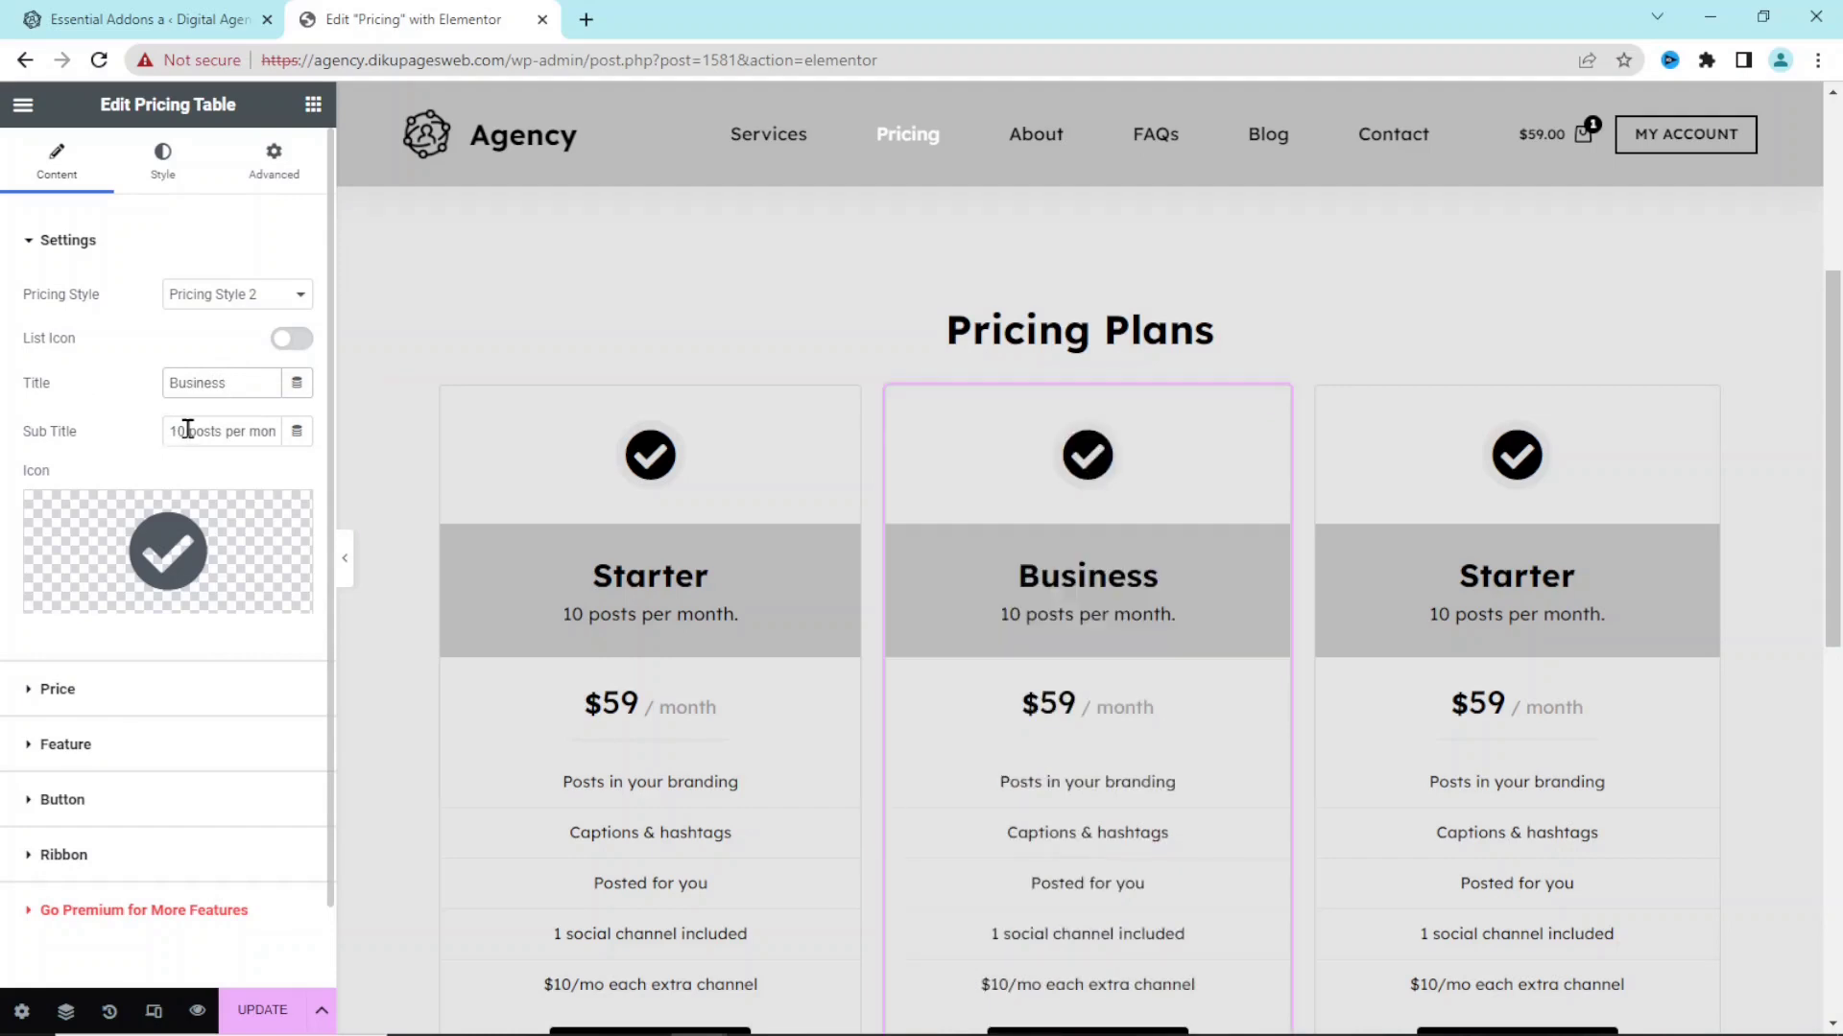
{"action": "left_click_drag", "start_coordinate": [187, 429], "coordinate": [116, 436]}
{"action": "type", "text": "15"}
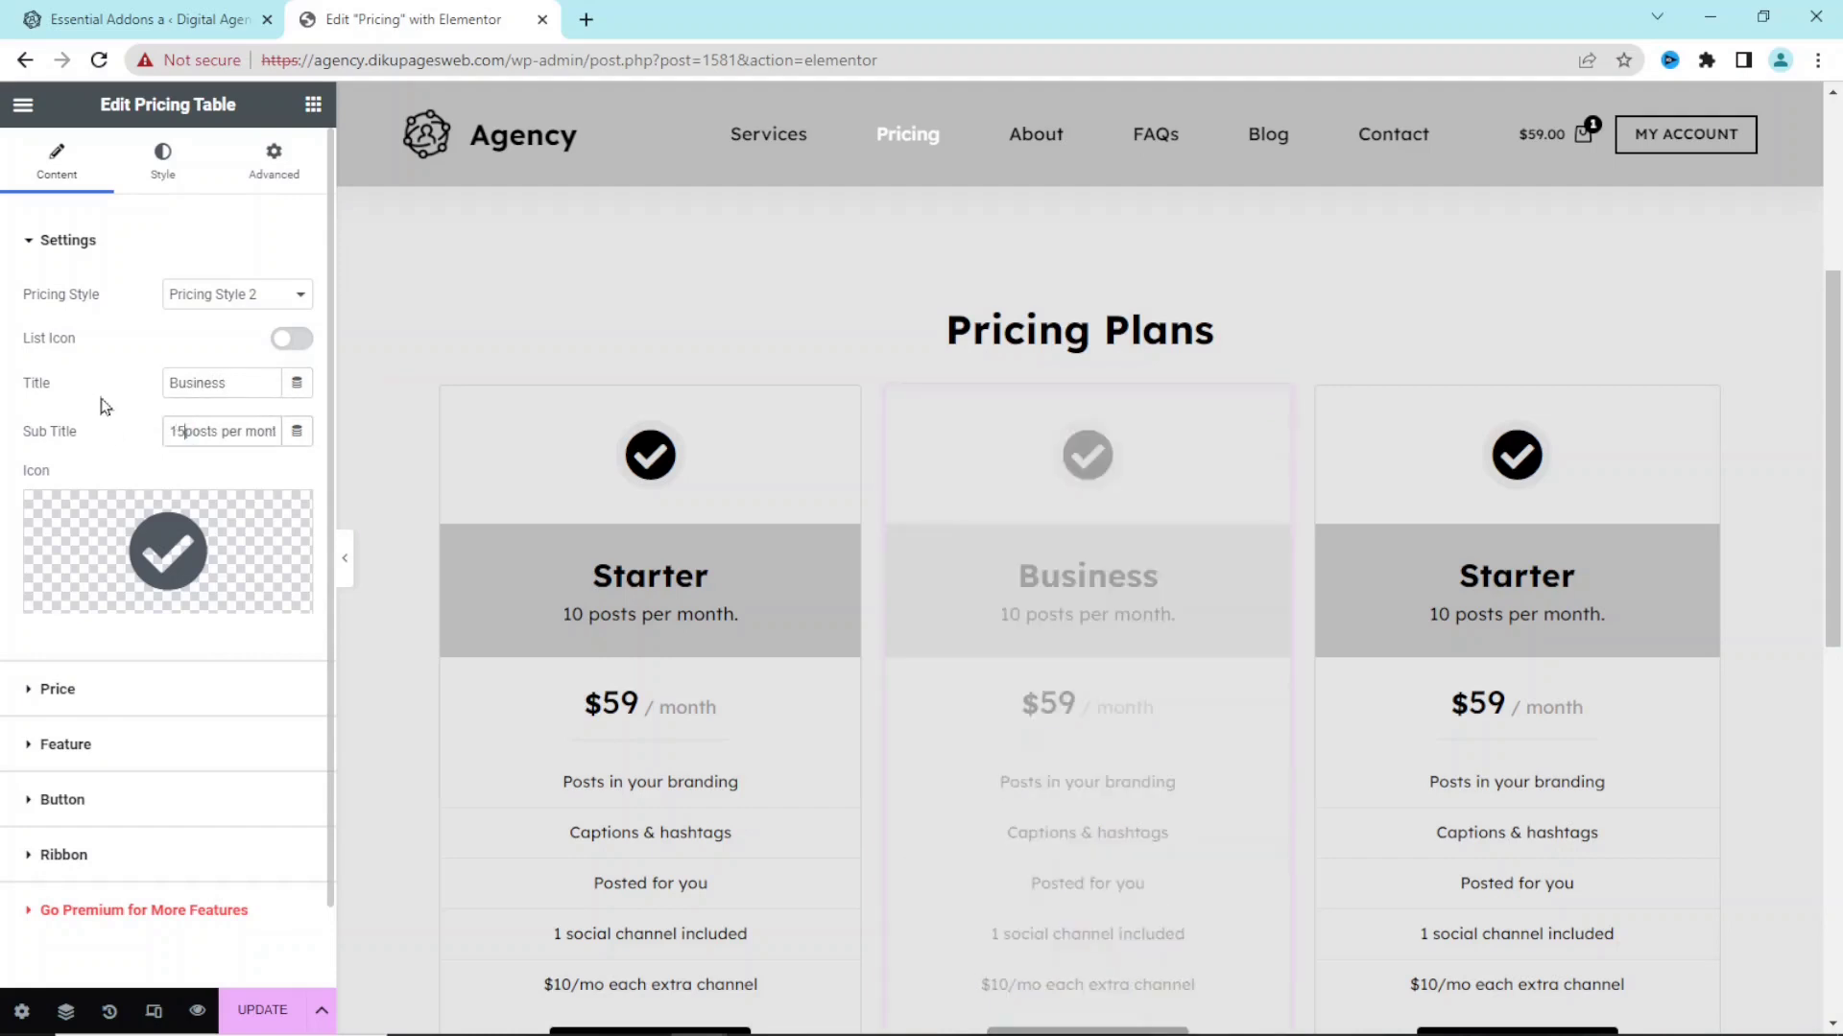
{"action": "left_click", "coordinate": [54, 691]}
{"action": "left_click_drag", "start_coordinate": [220, 336], "coordinate": [120, 346]}
{"action": "type", "text": "79"}
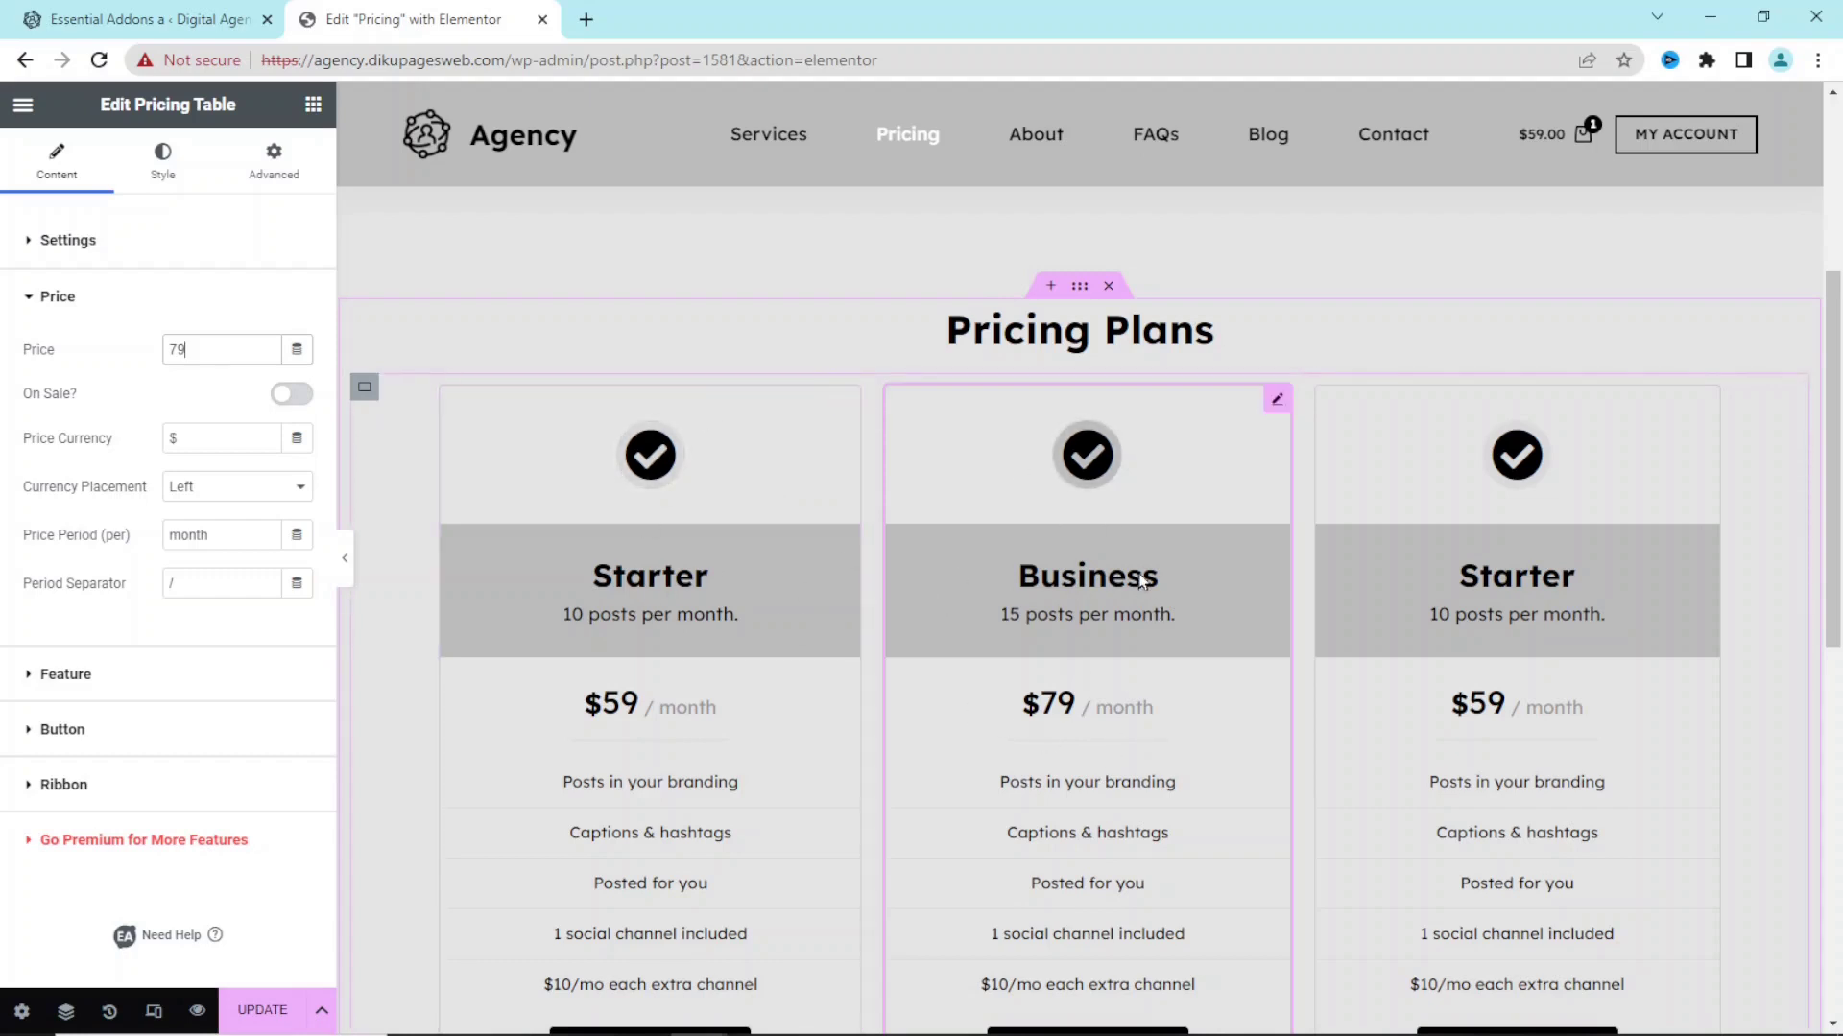
{"action": "left_click", "coordinate": [1611, 435]}
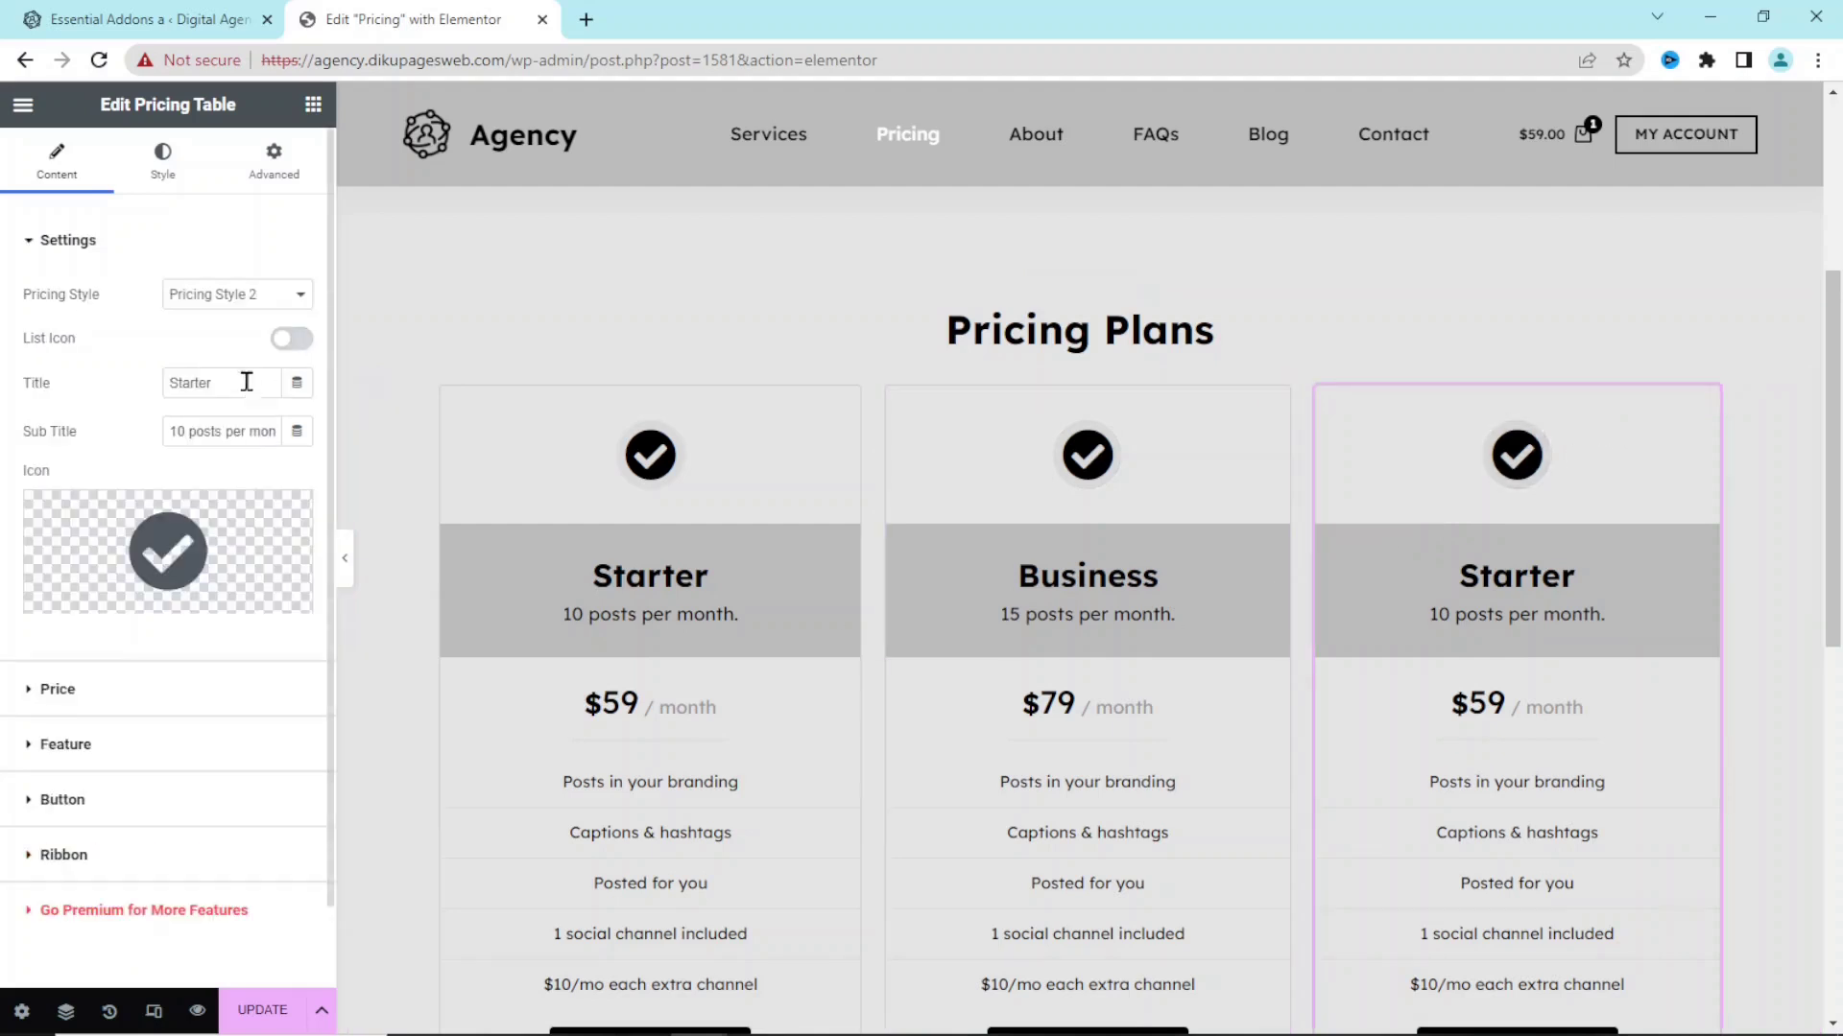
- Set the third card's title to Premium, subtitle to 30 posts per month and price to 129
{"action": "left_click_drag", "start_coordinate": [234, 383], "coordinate": [164, 383]}
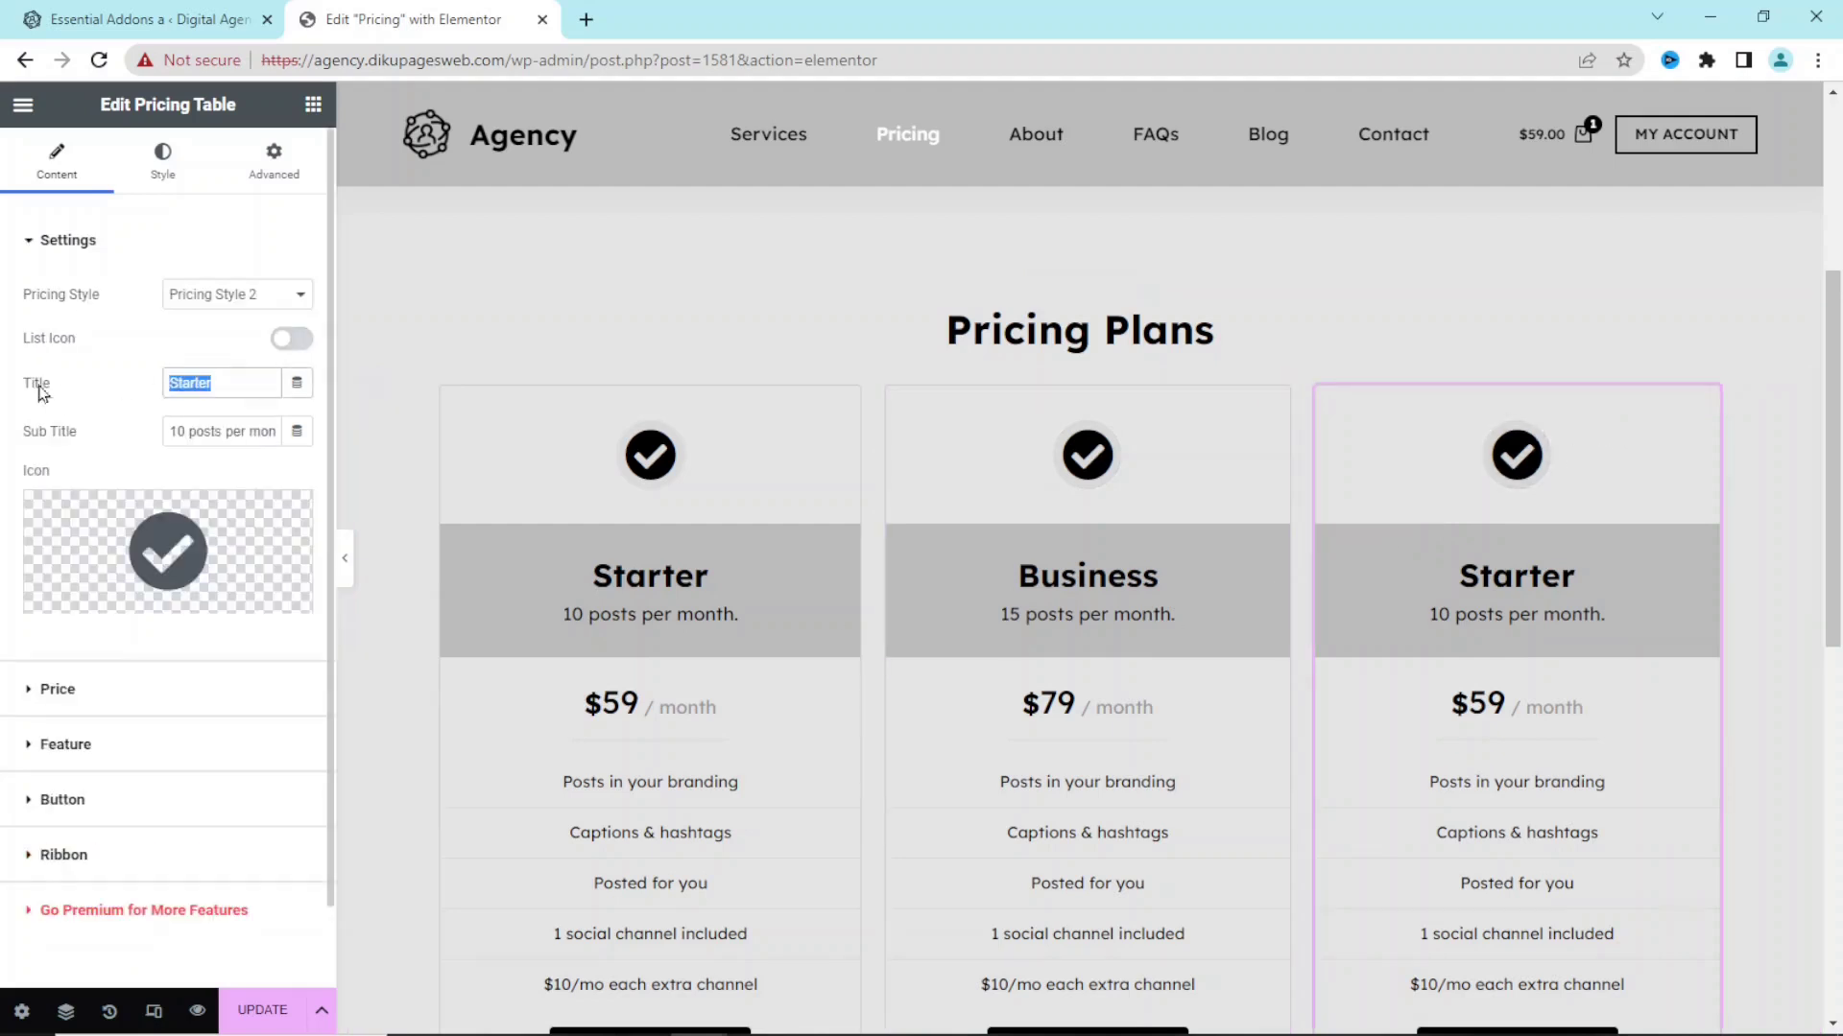
{"action": "type", "text": "Premium"}
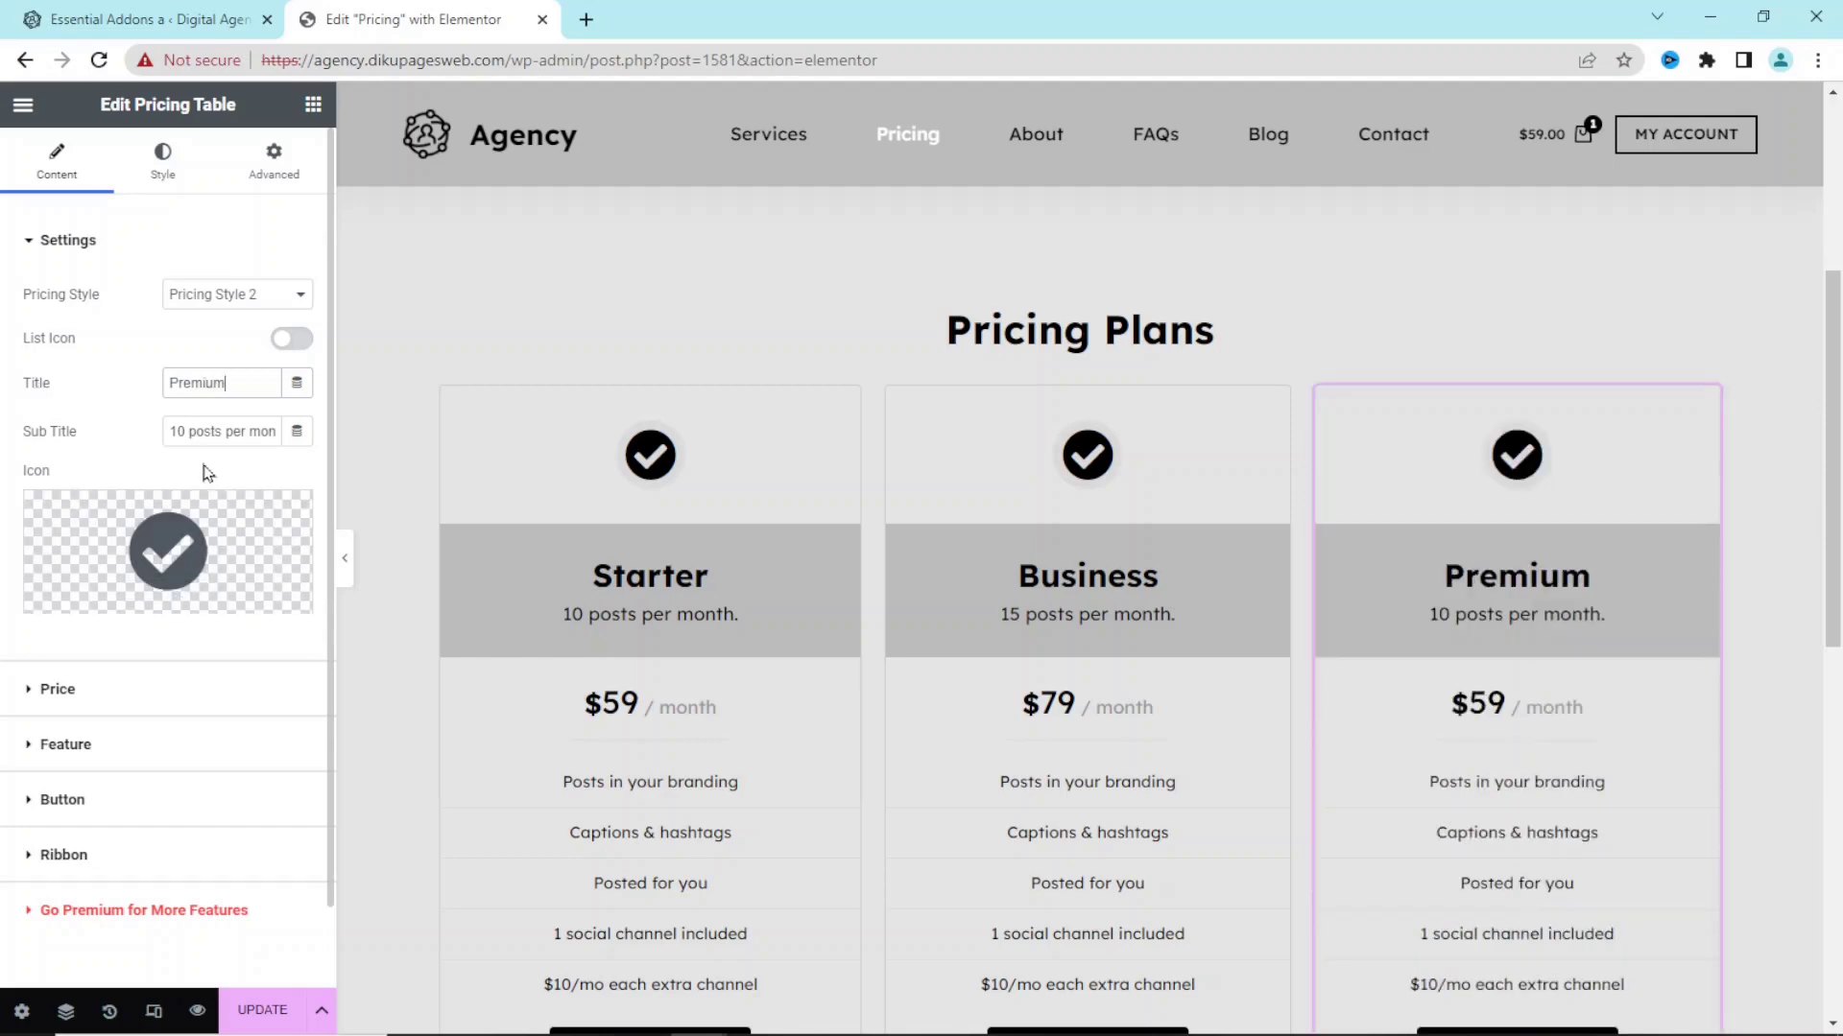
{"action": "left_click_drag", "start_coordinate": [185, 439], "coordinate": [50, 398]}
{"action": "type", "text": "30"}
{"action": "left_click", "coordinate": [93, 689]}
{"action": "left_click_drag", "start_coordinate": [234, 342], "coordinate": [115, 355]}
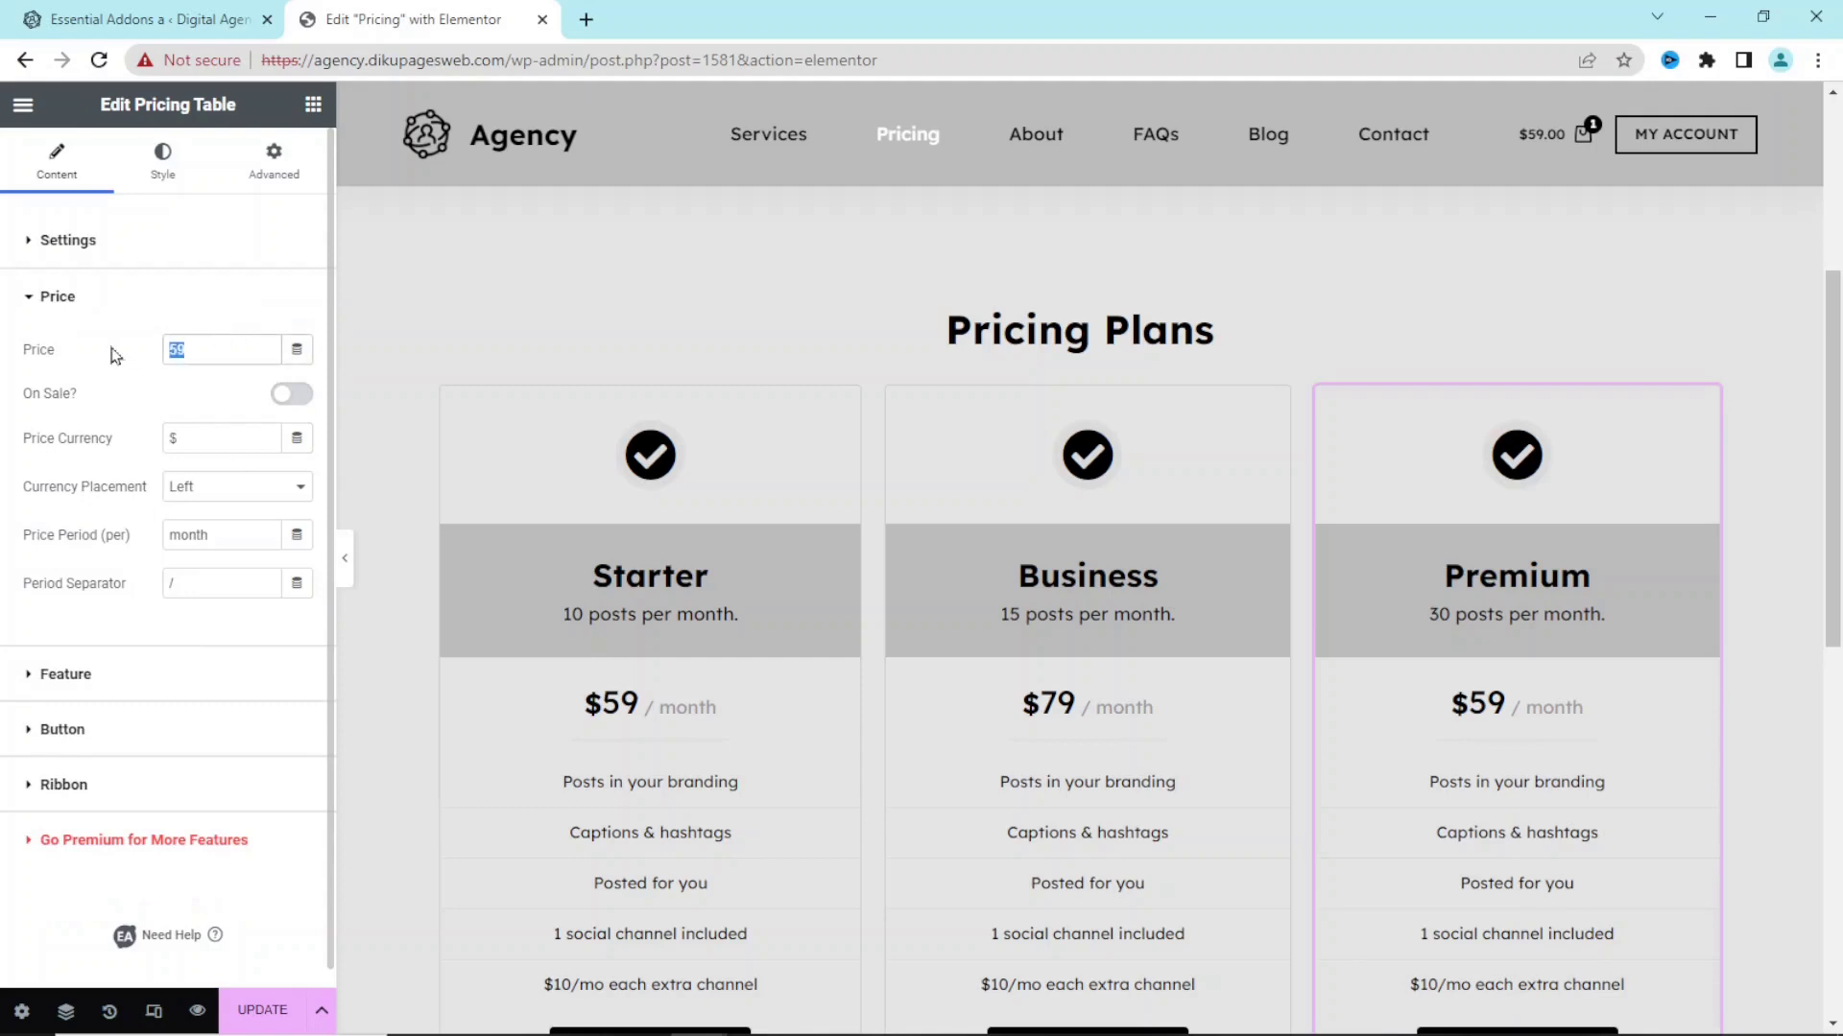
{"action": "type", "text": "1299"}
{"action": "key", "text": "BackSpace"}
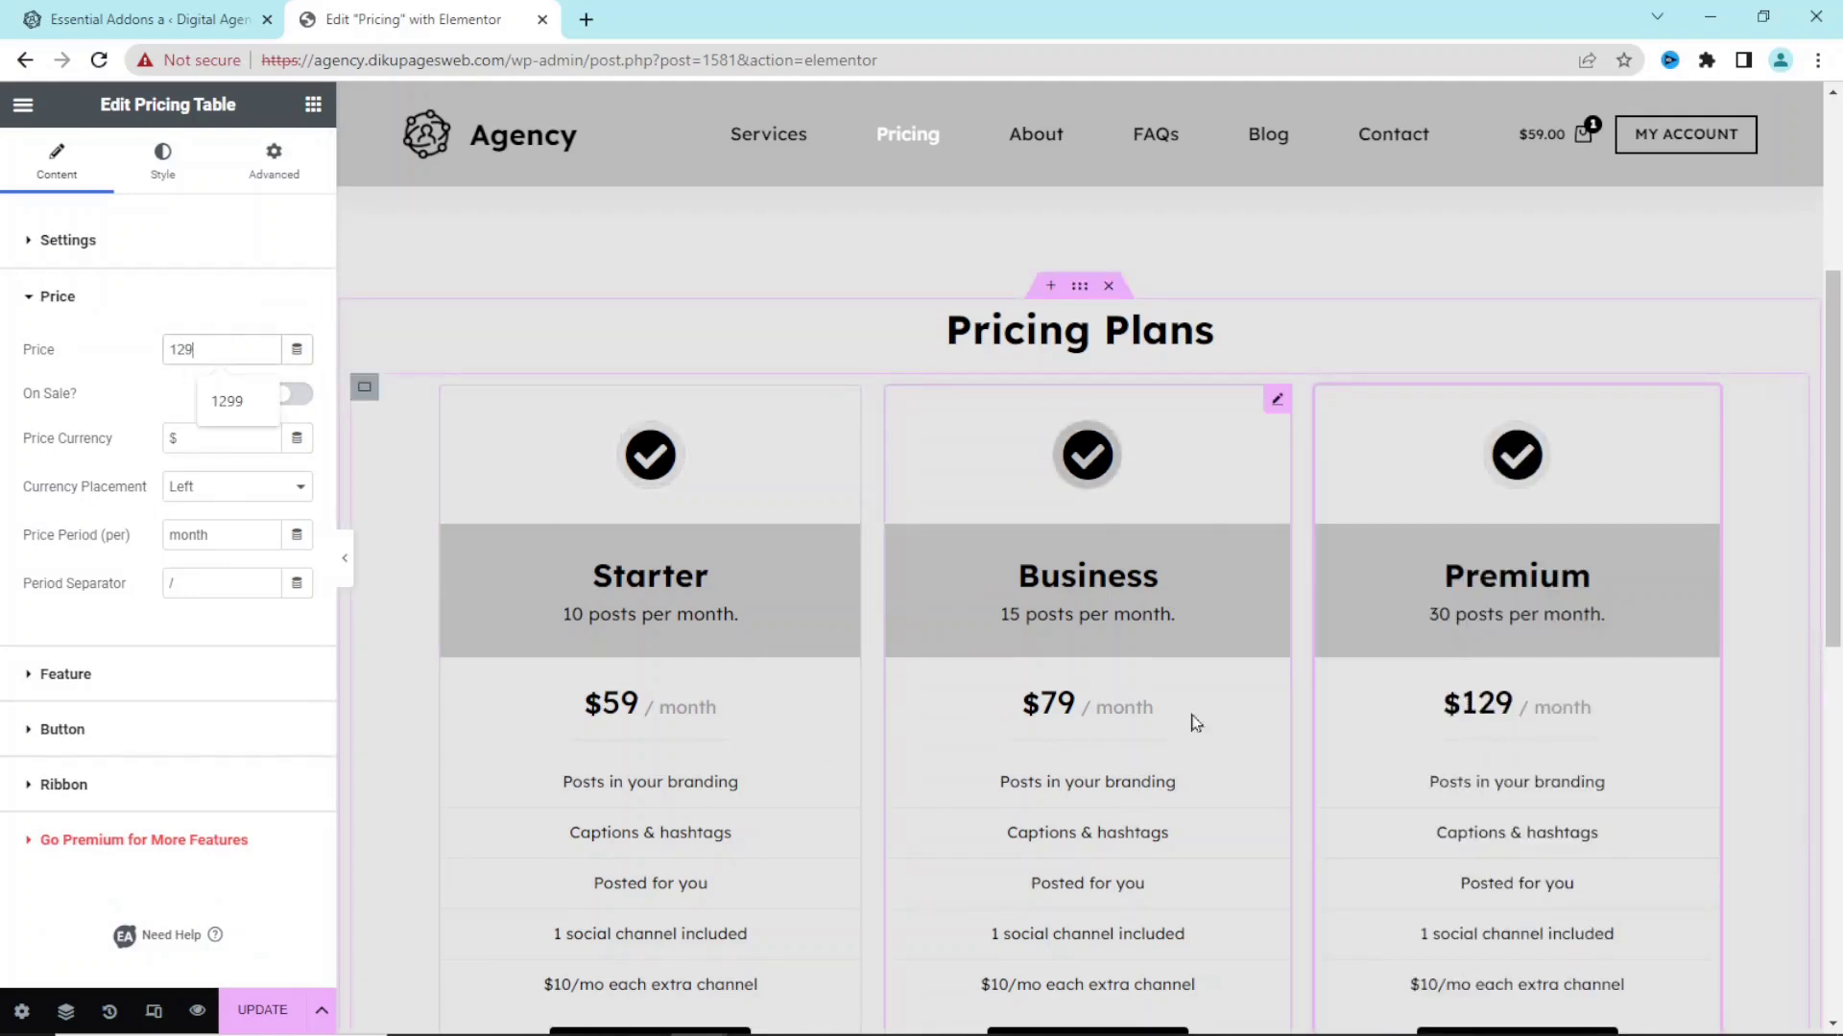
{"action": "left_click", "coordinate": [1218, 451]}
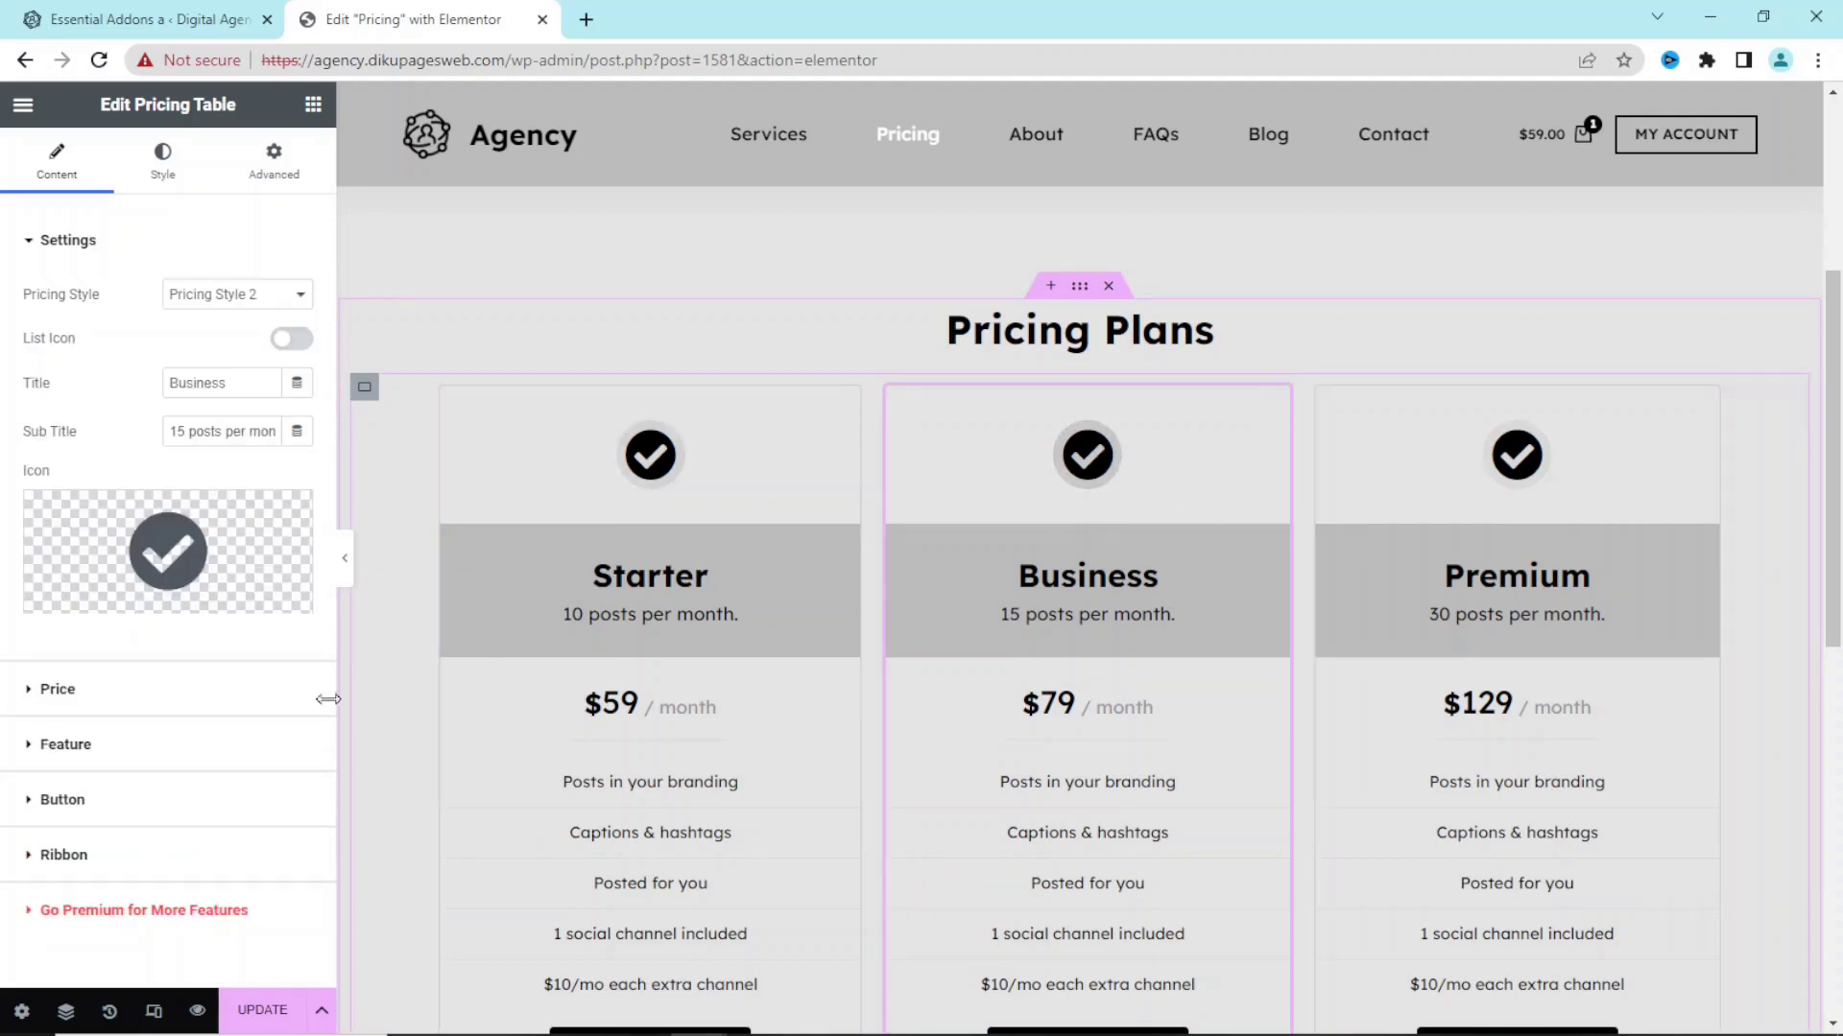
- Turn on the Business card's Featured ribbon and label it Popular
{"action": "left_click", "coordinate": [79, 854]}
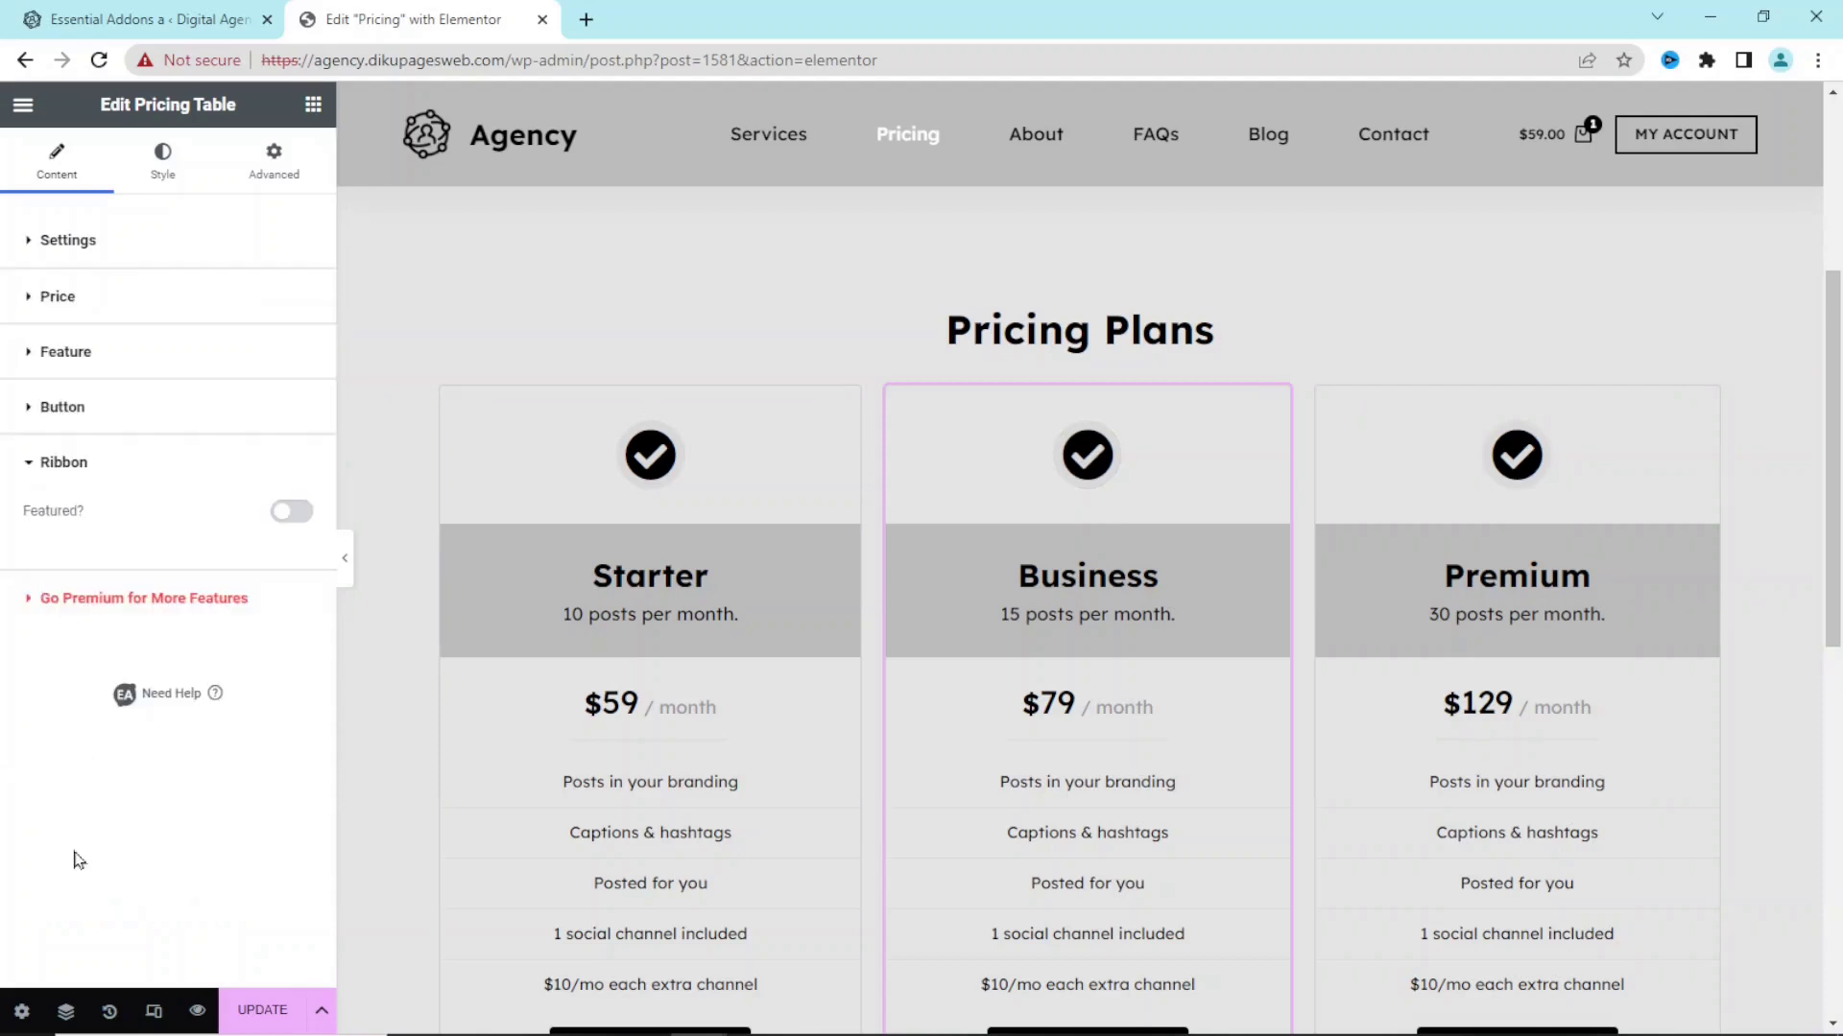
{"action": "left_click", "coordinate": [298, 513]}
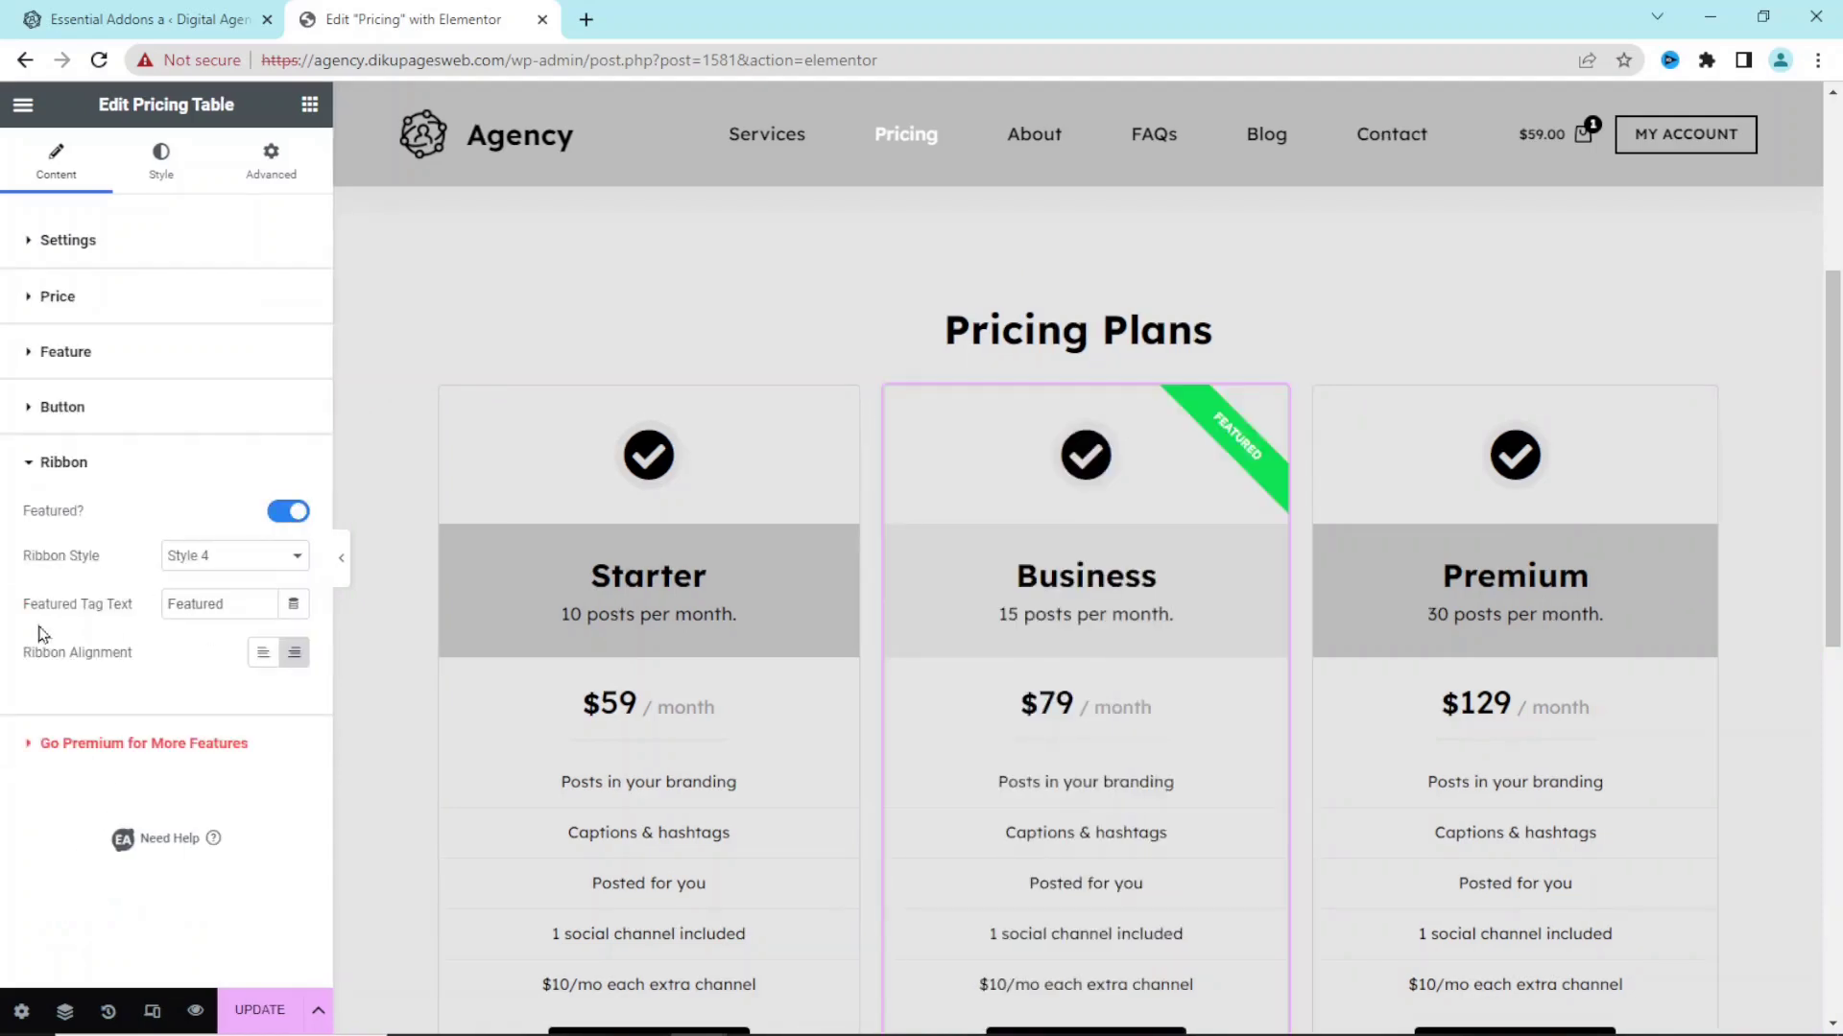
{"action": "left_click_drag", "start_coordinate": [242, 610], "coordinate": [109, 619]}
{"action": "type", "text": "Popular"}
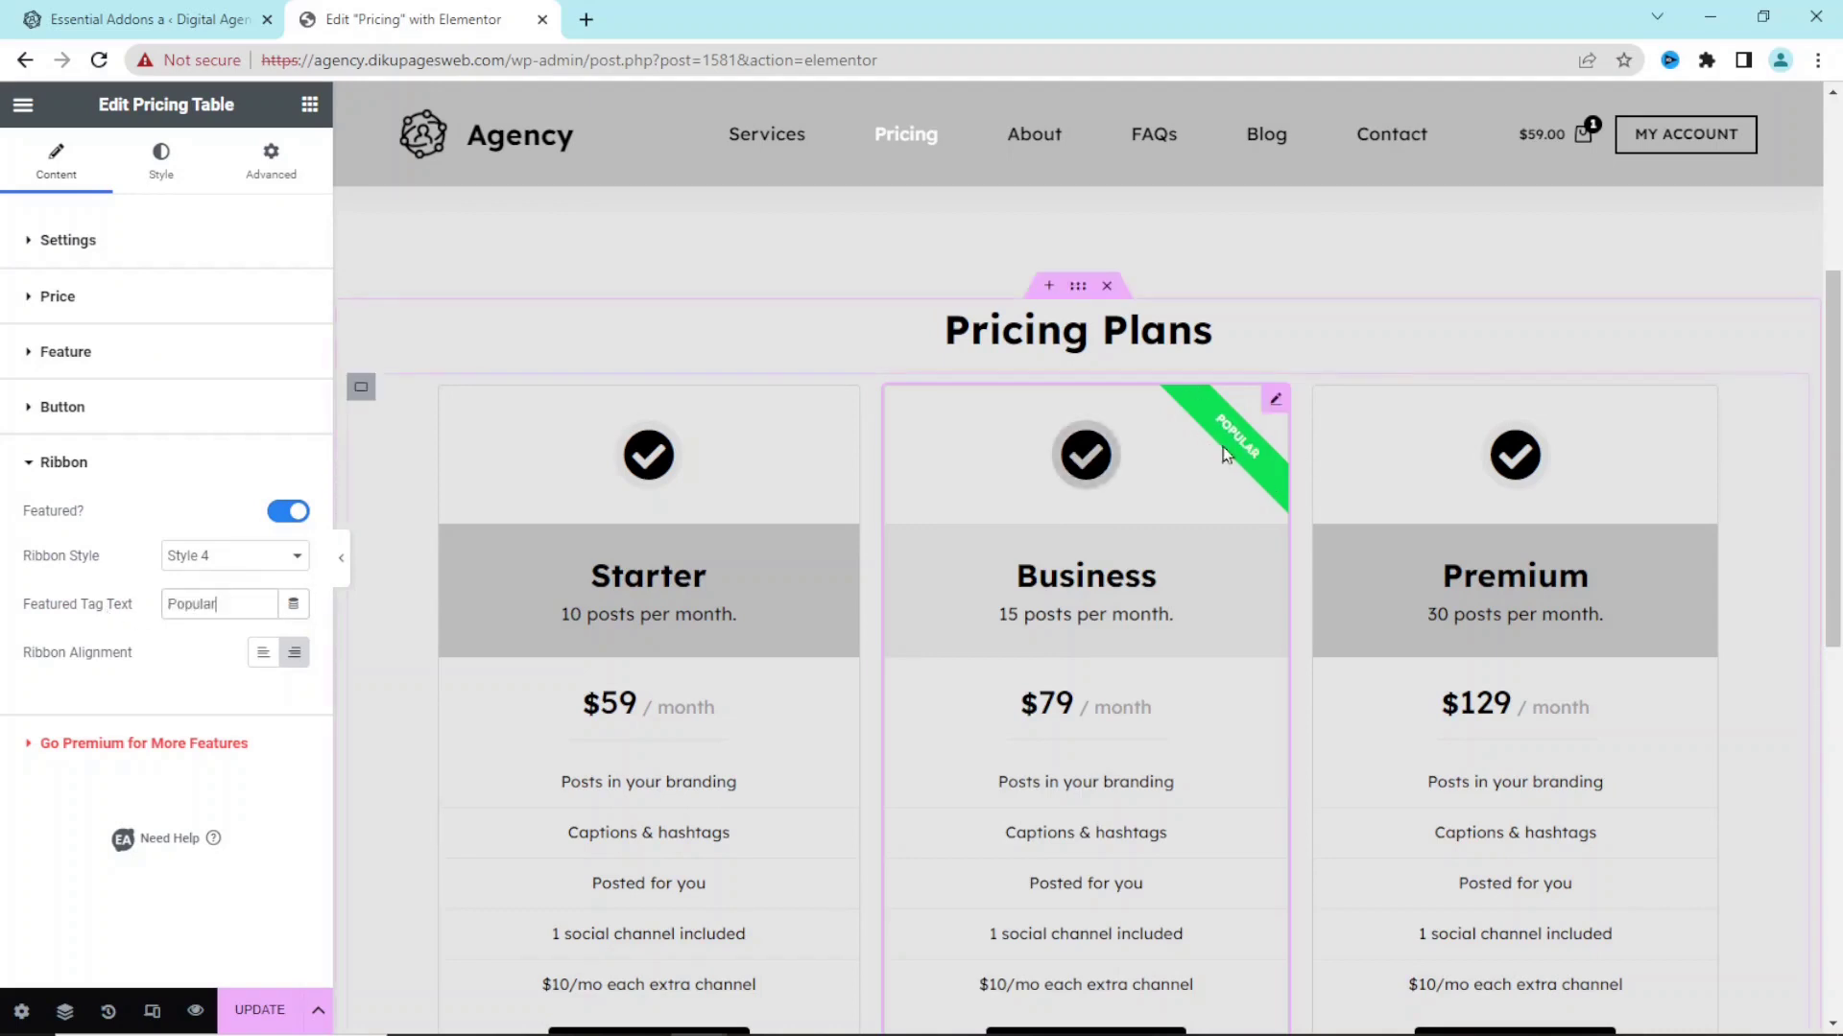
- Set the ribbon's background colour to a black global colour
{"action": "left_click", "coordinate": [160, 157]}
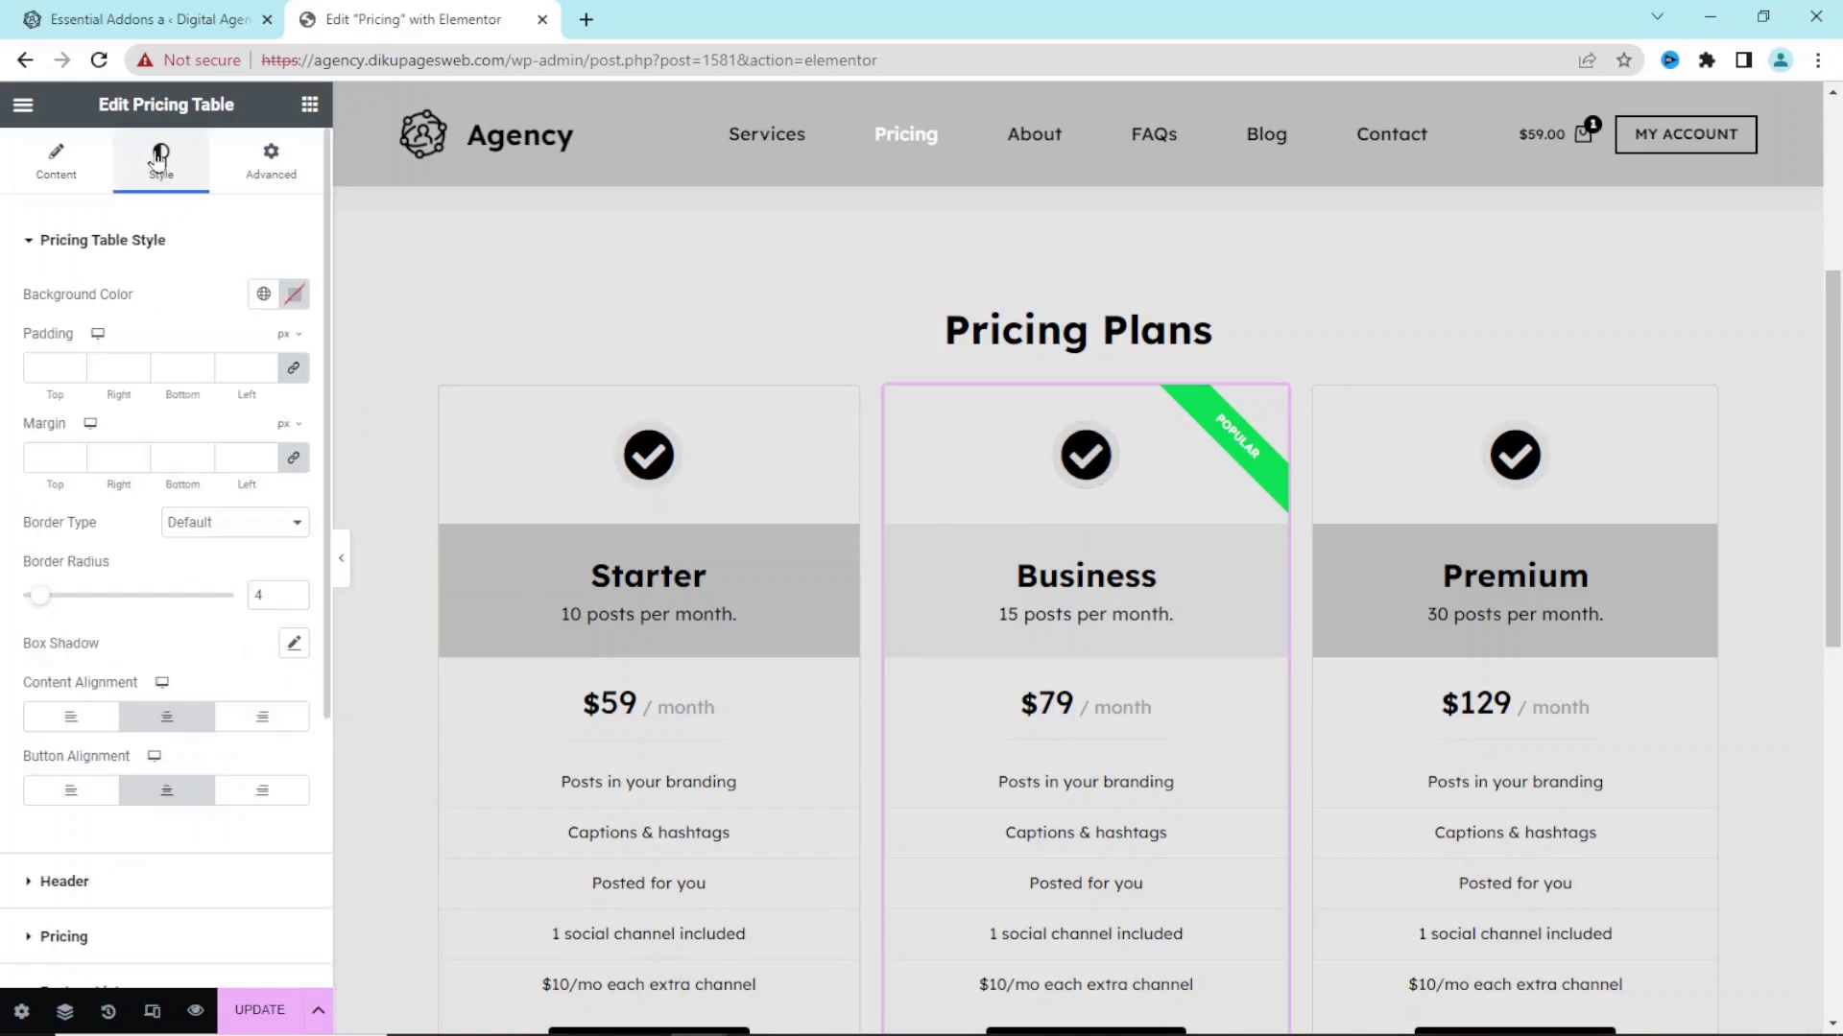
{"action": "left_click", "coordinate": [103, 240]}
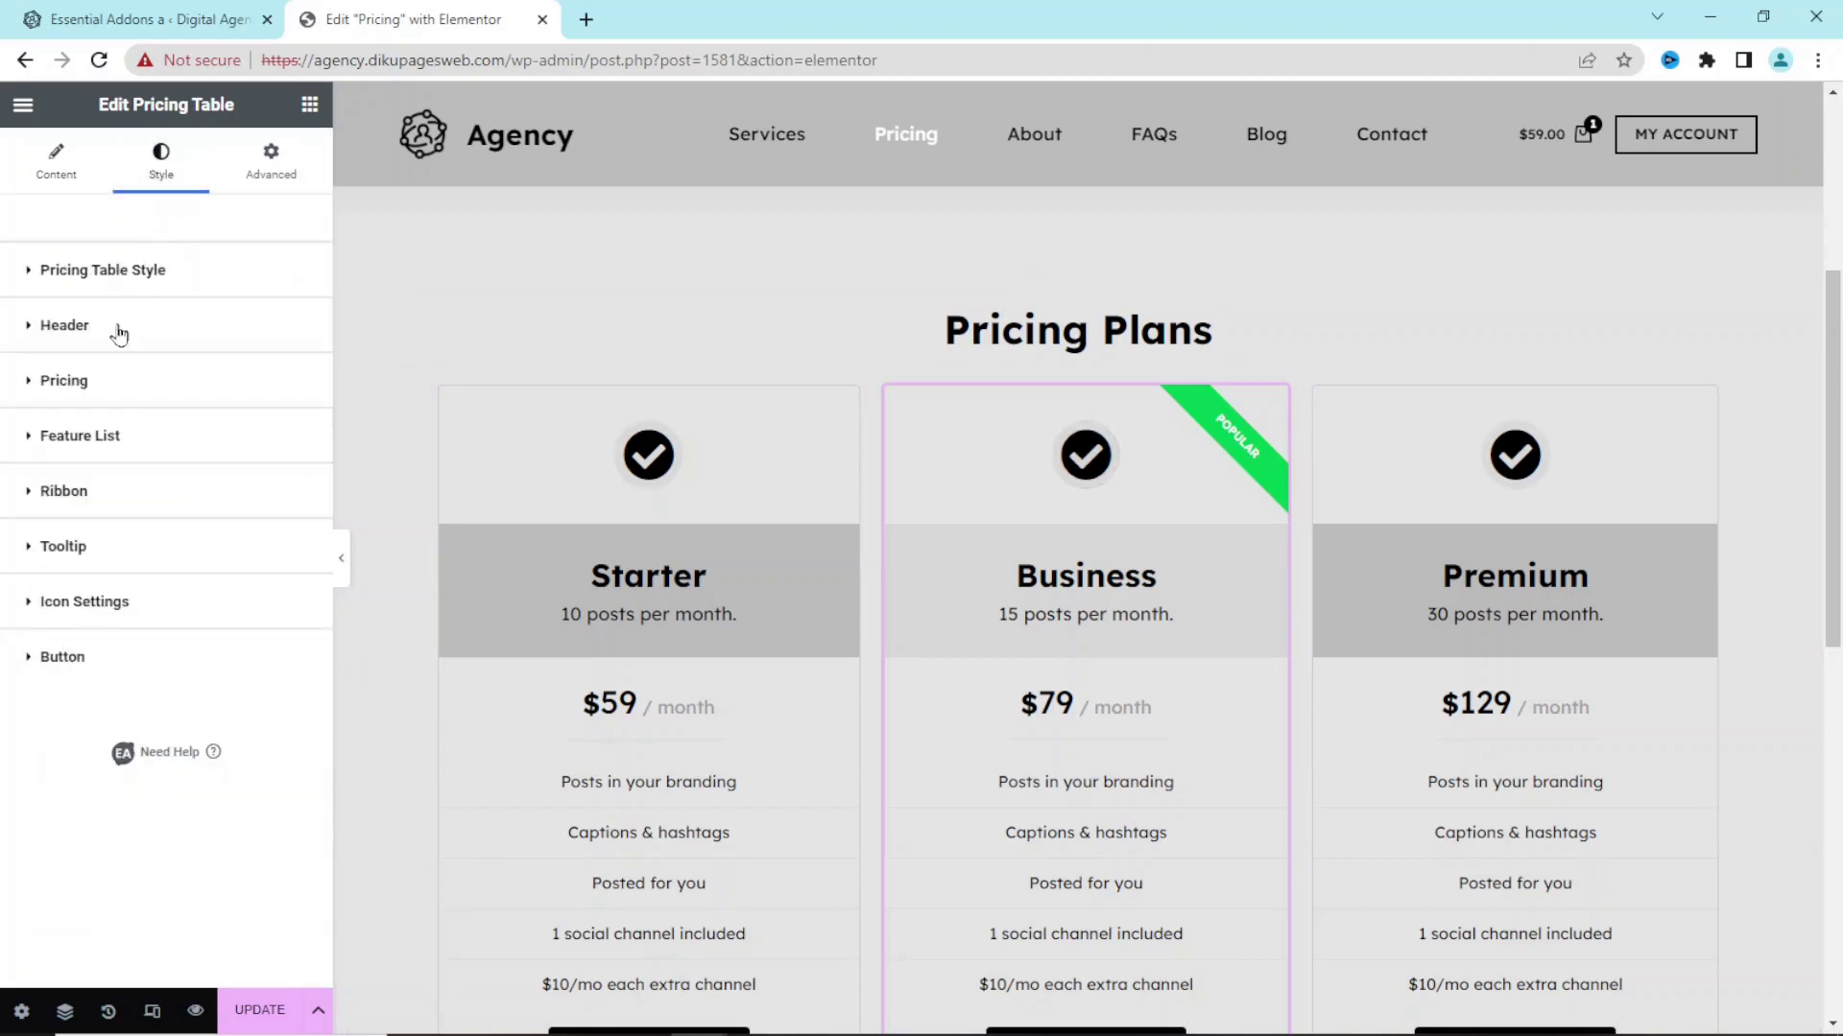
{"action": "left_click", "coordinate": [83, 492]}
{"action": "left_click", "coordinate": [263, 664]}
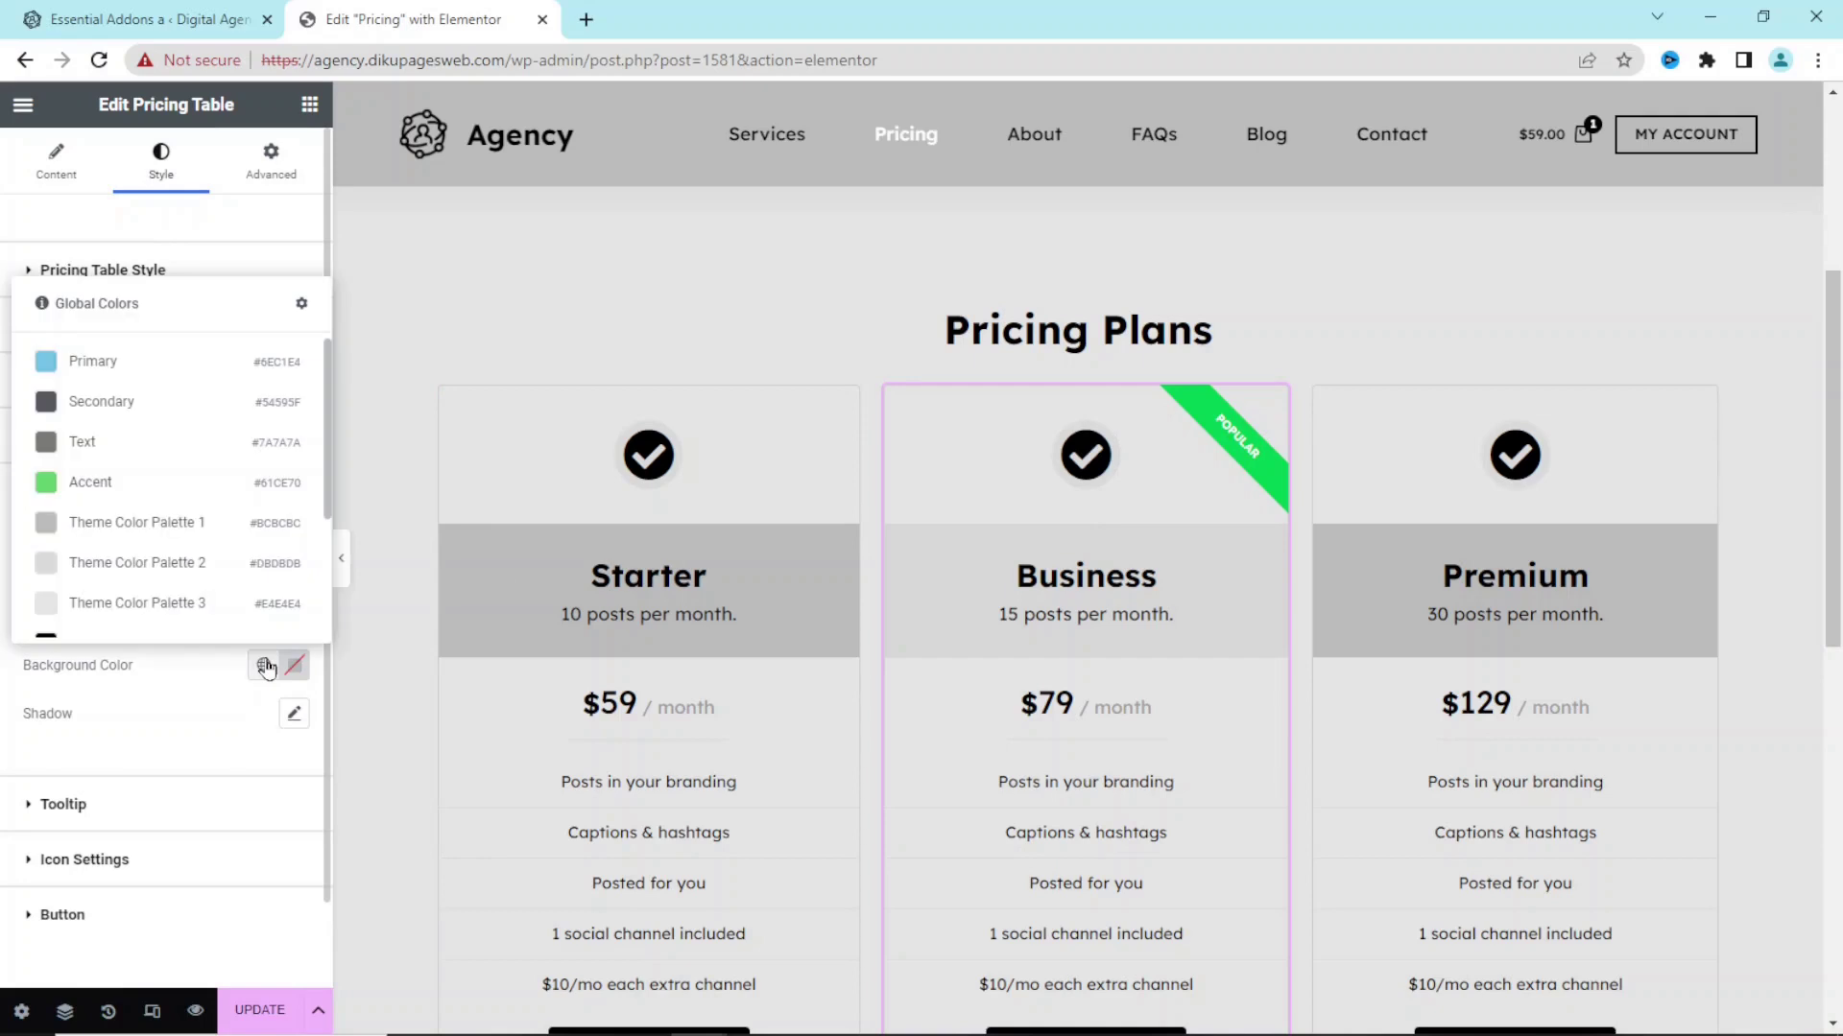
{"action": "scroll", "coordinate": [326, 460], "scroll_direction": "down", "scroll_amount": 2}
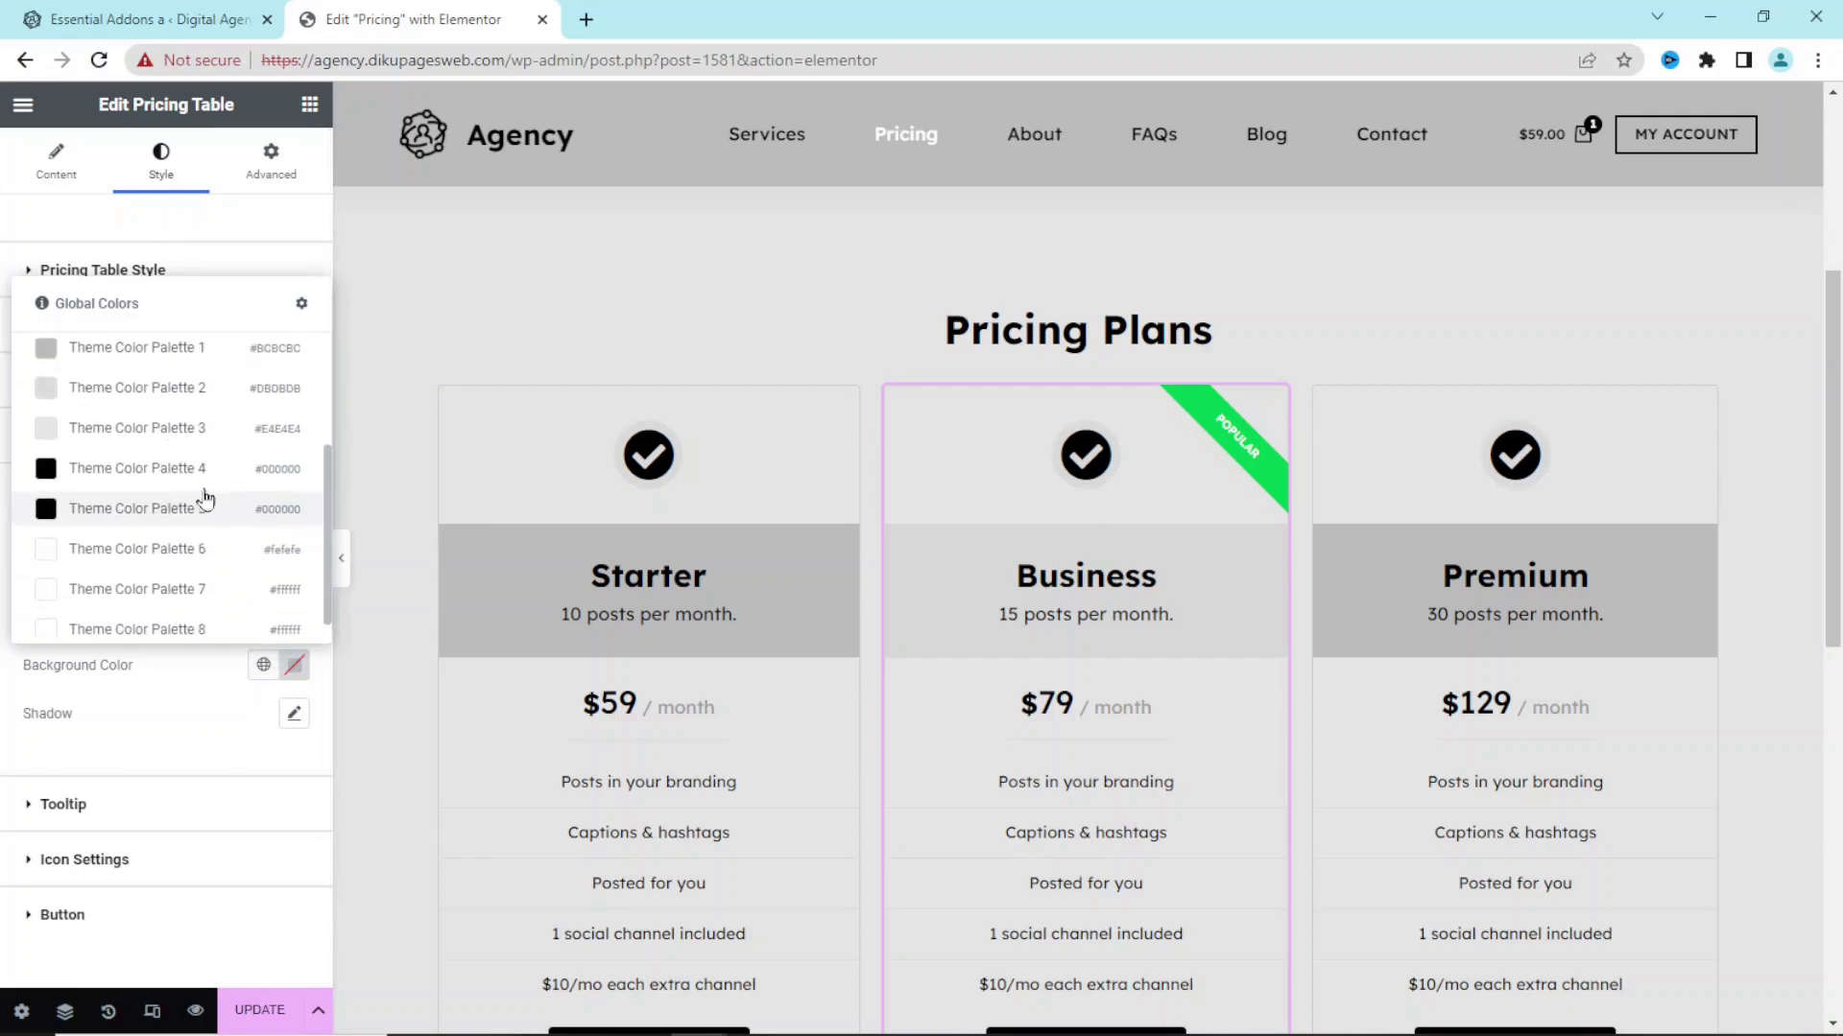
{"action": "left_click", "coordinate": [176, 477]}
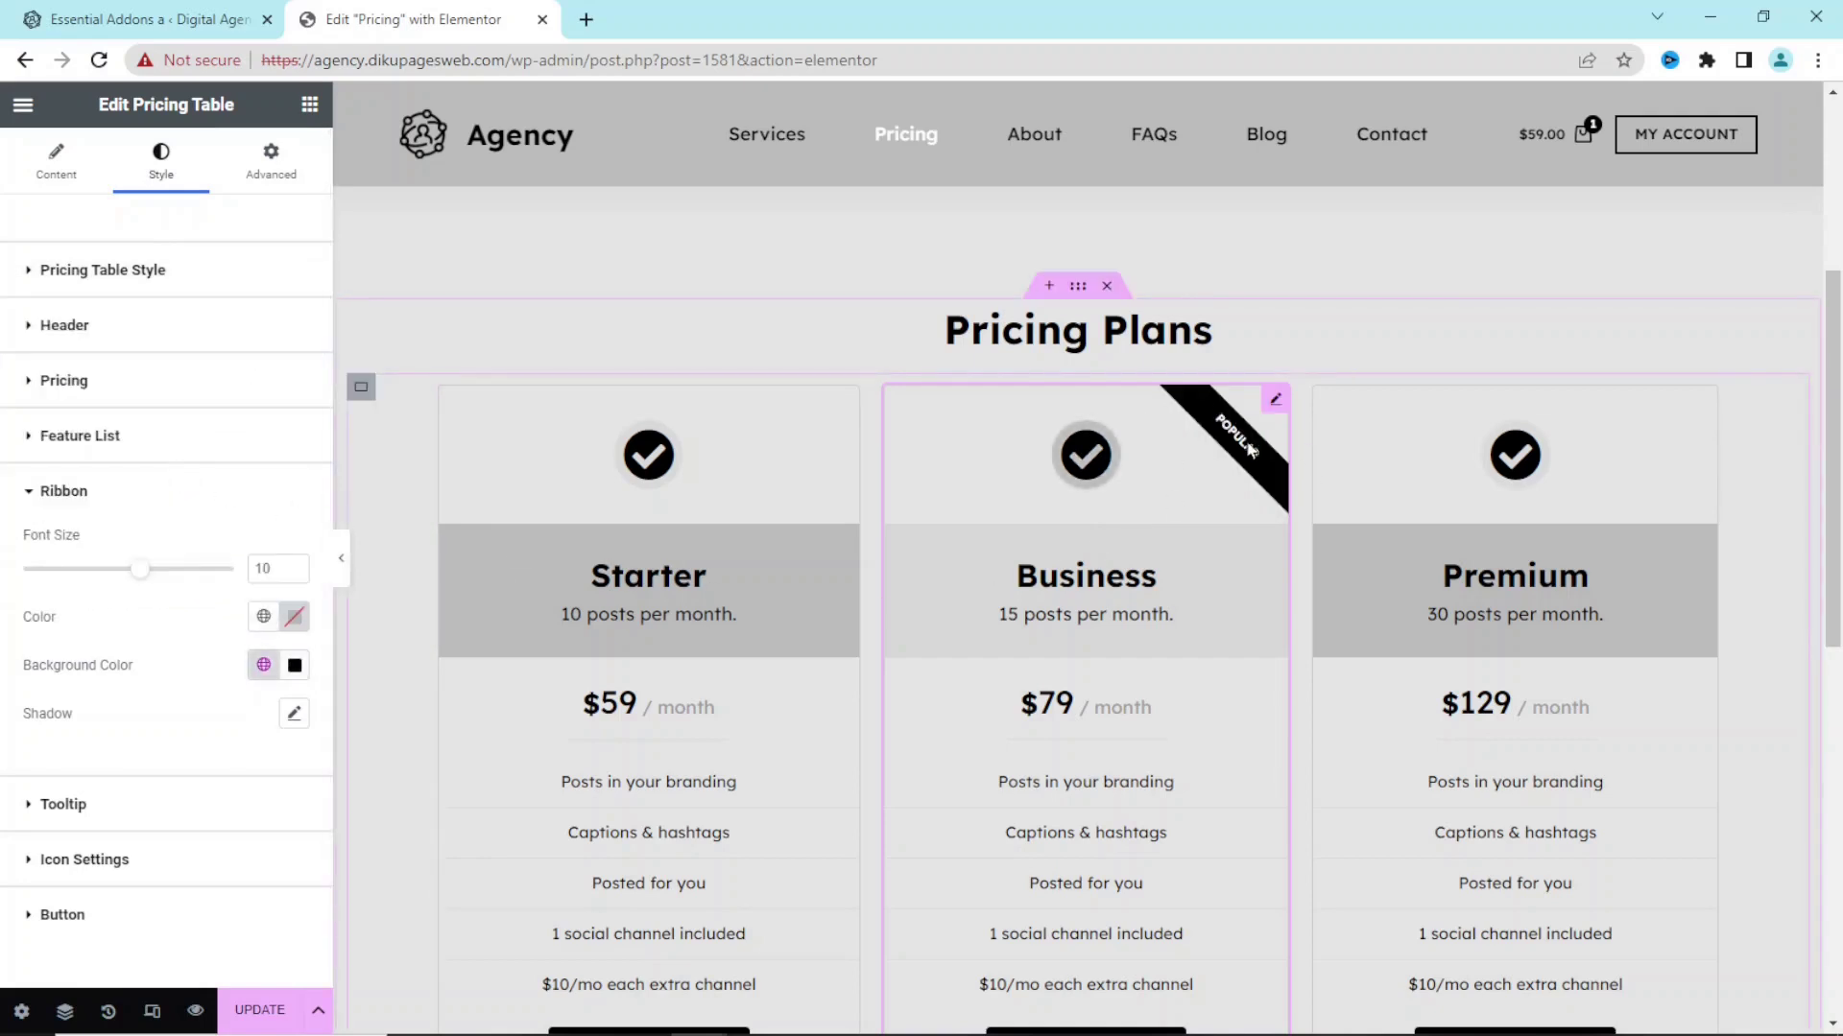
{"action": "scroll", "coordinate": [1709, 630], "scroll_direction": "down", "scroll_amount": 4}
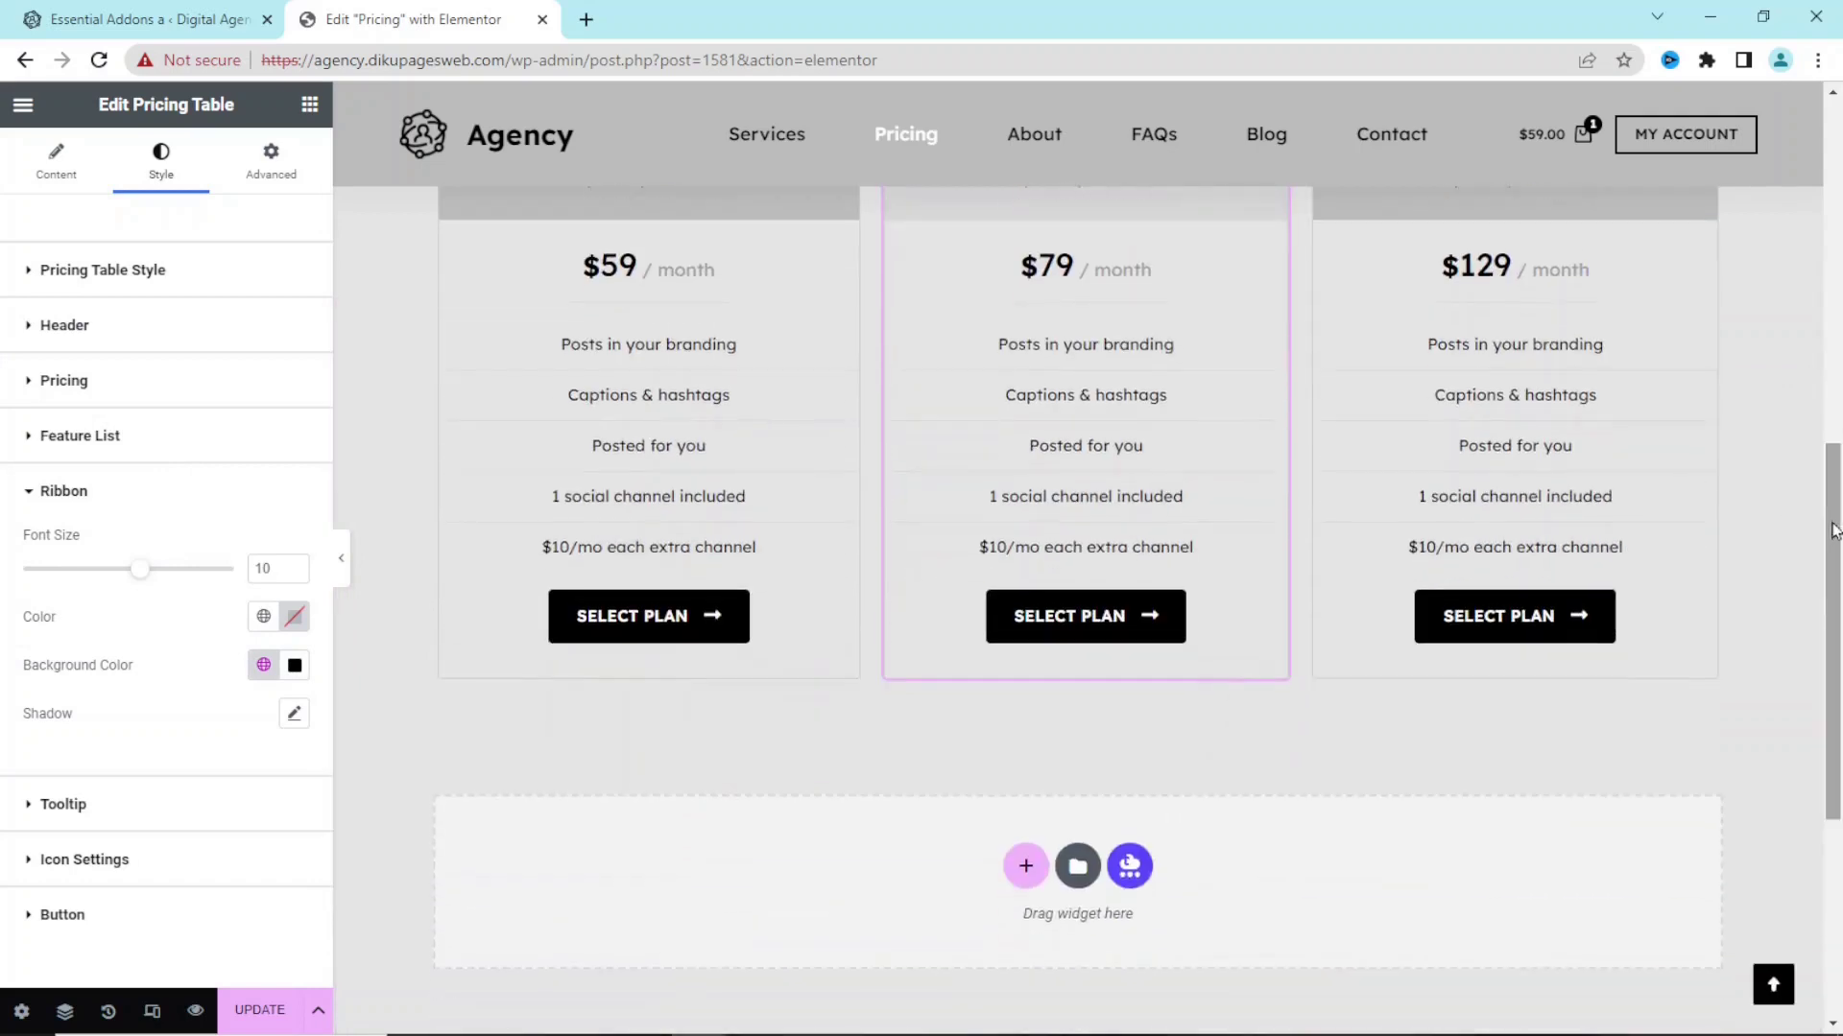
- Save the Pricing page and check the Starter, Business (black 'Popular' ribbon) and Premium cards in a live preview
{"action": "left_click", "coordinate": [263, 1013]}
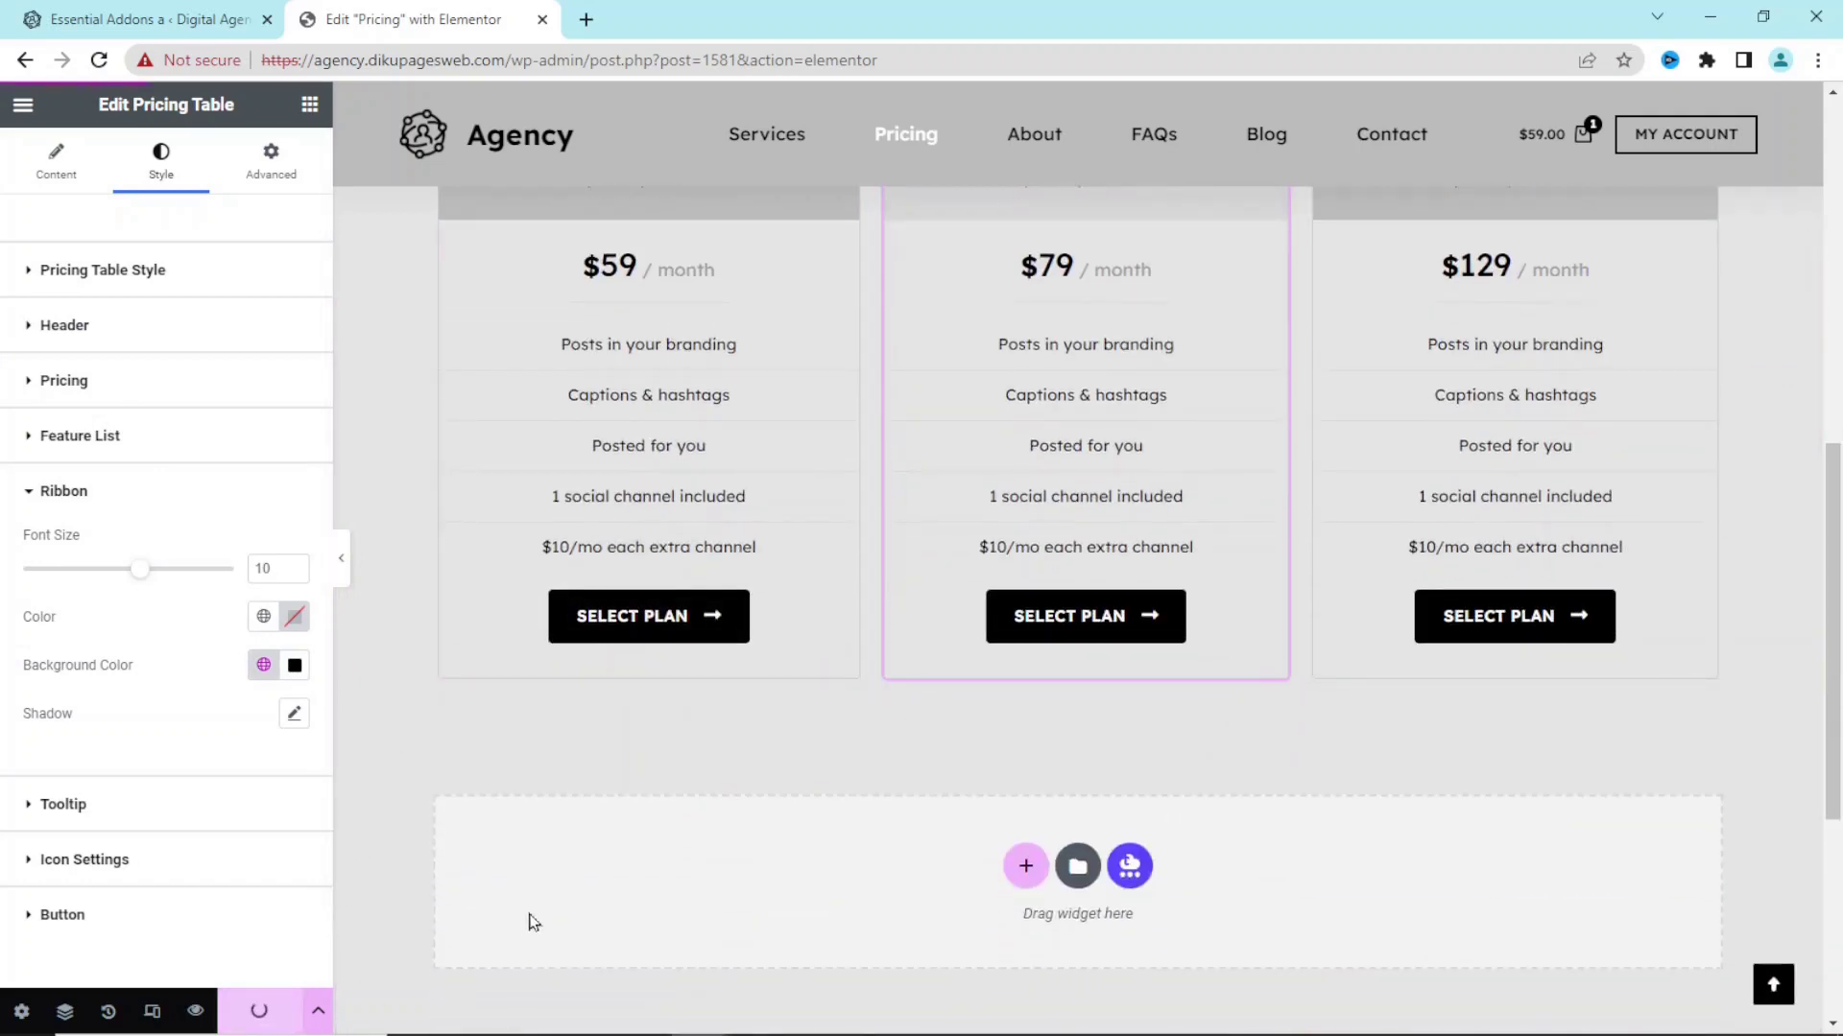
{"action": "left_click", "coordinate": [194, 1008]}
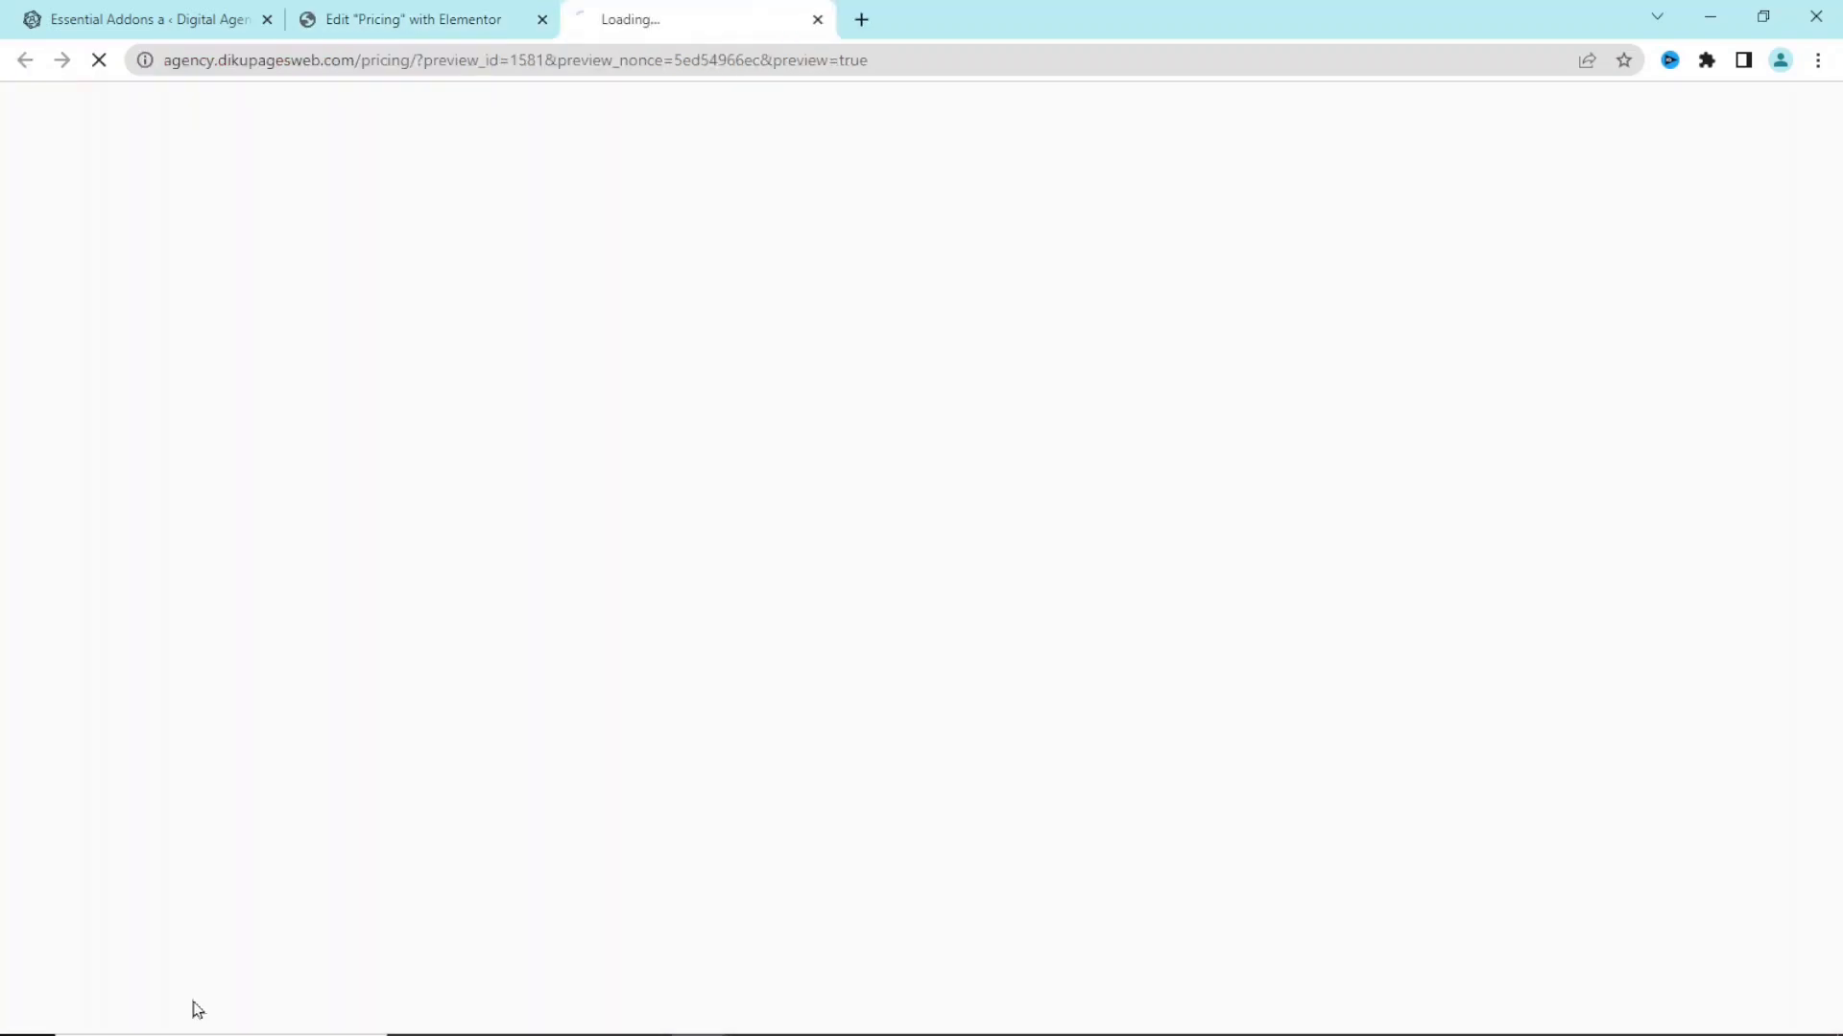
{"action": "scroll", "coordinate": [1824, 614], "scroll_direction": "down", "scroll_amount": 8}
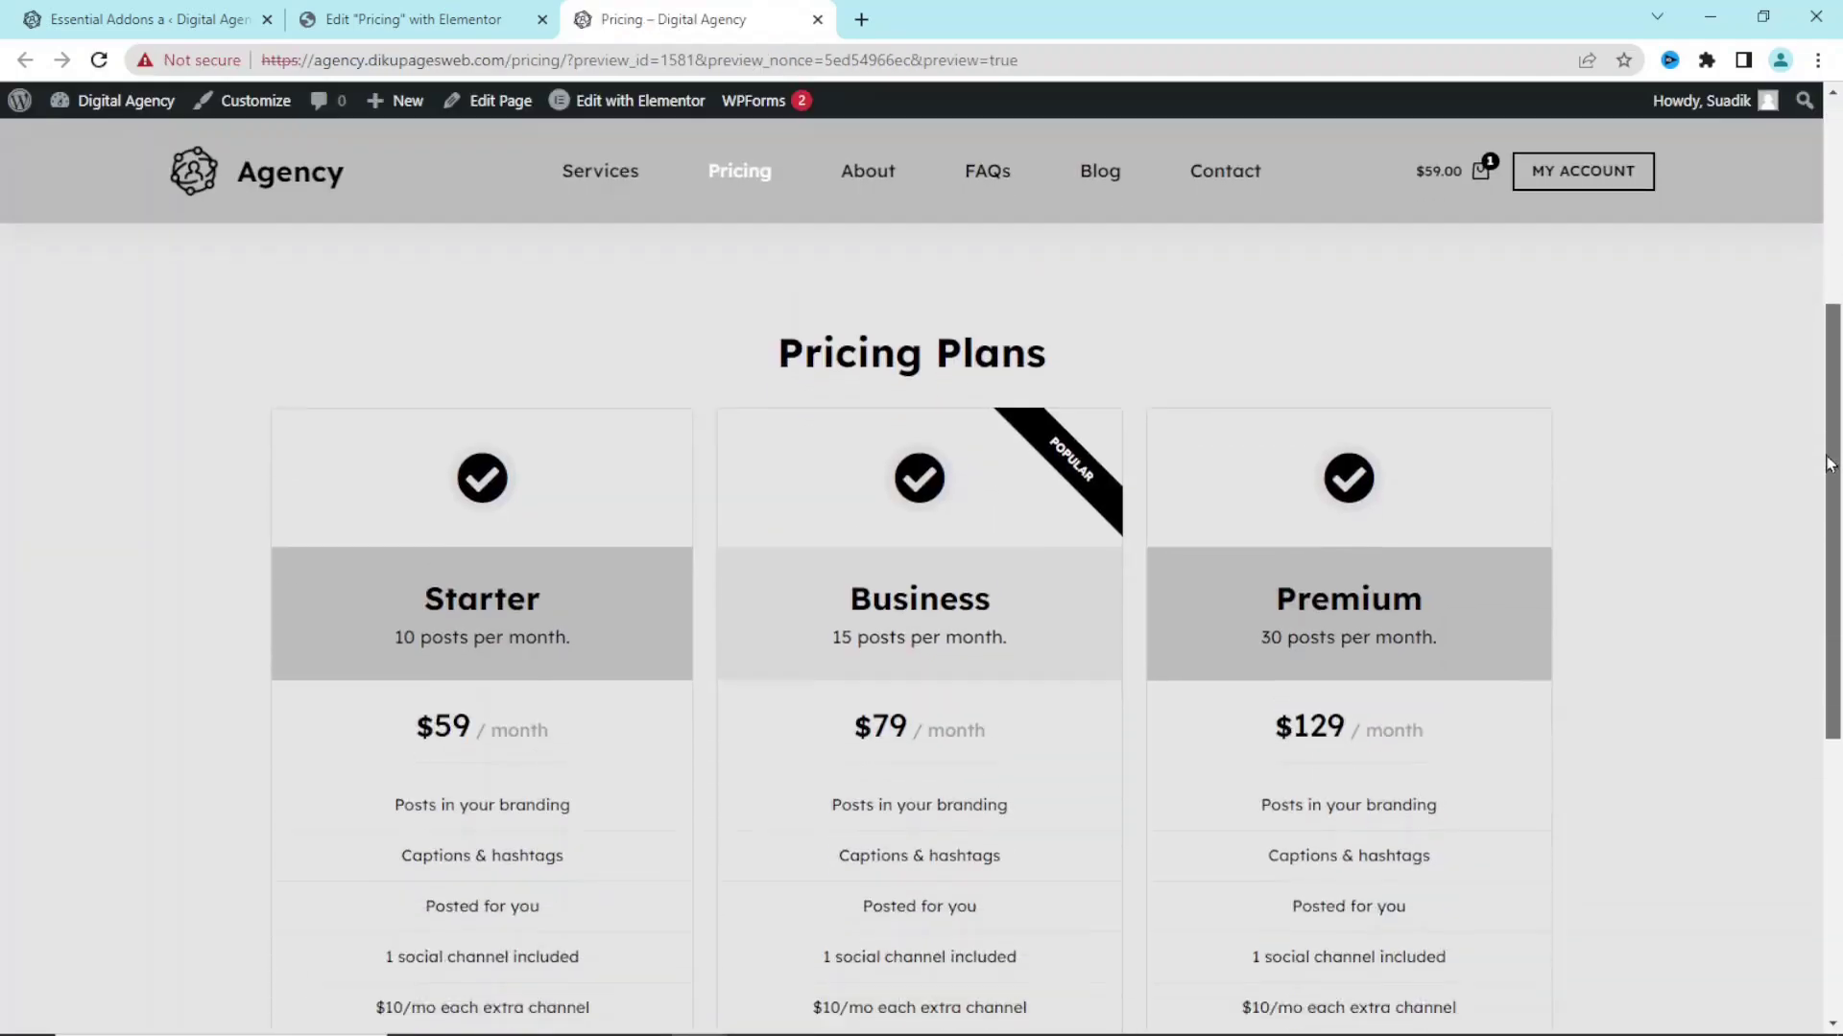
{"action": "left_click_drag", "start_coordinate": [1824, 628], "coordinate": [1823, 517]}
{"action": "scroll", "coordinate": [1823, 516], "scroll_direction": "down", "scroll_amount": 2}
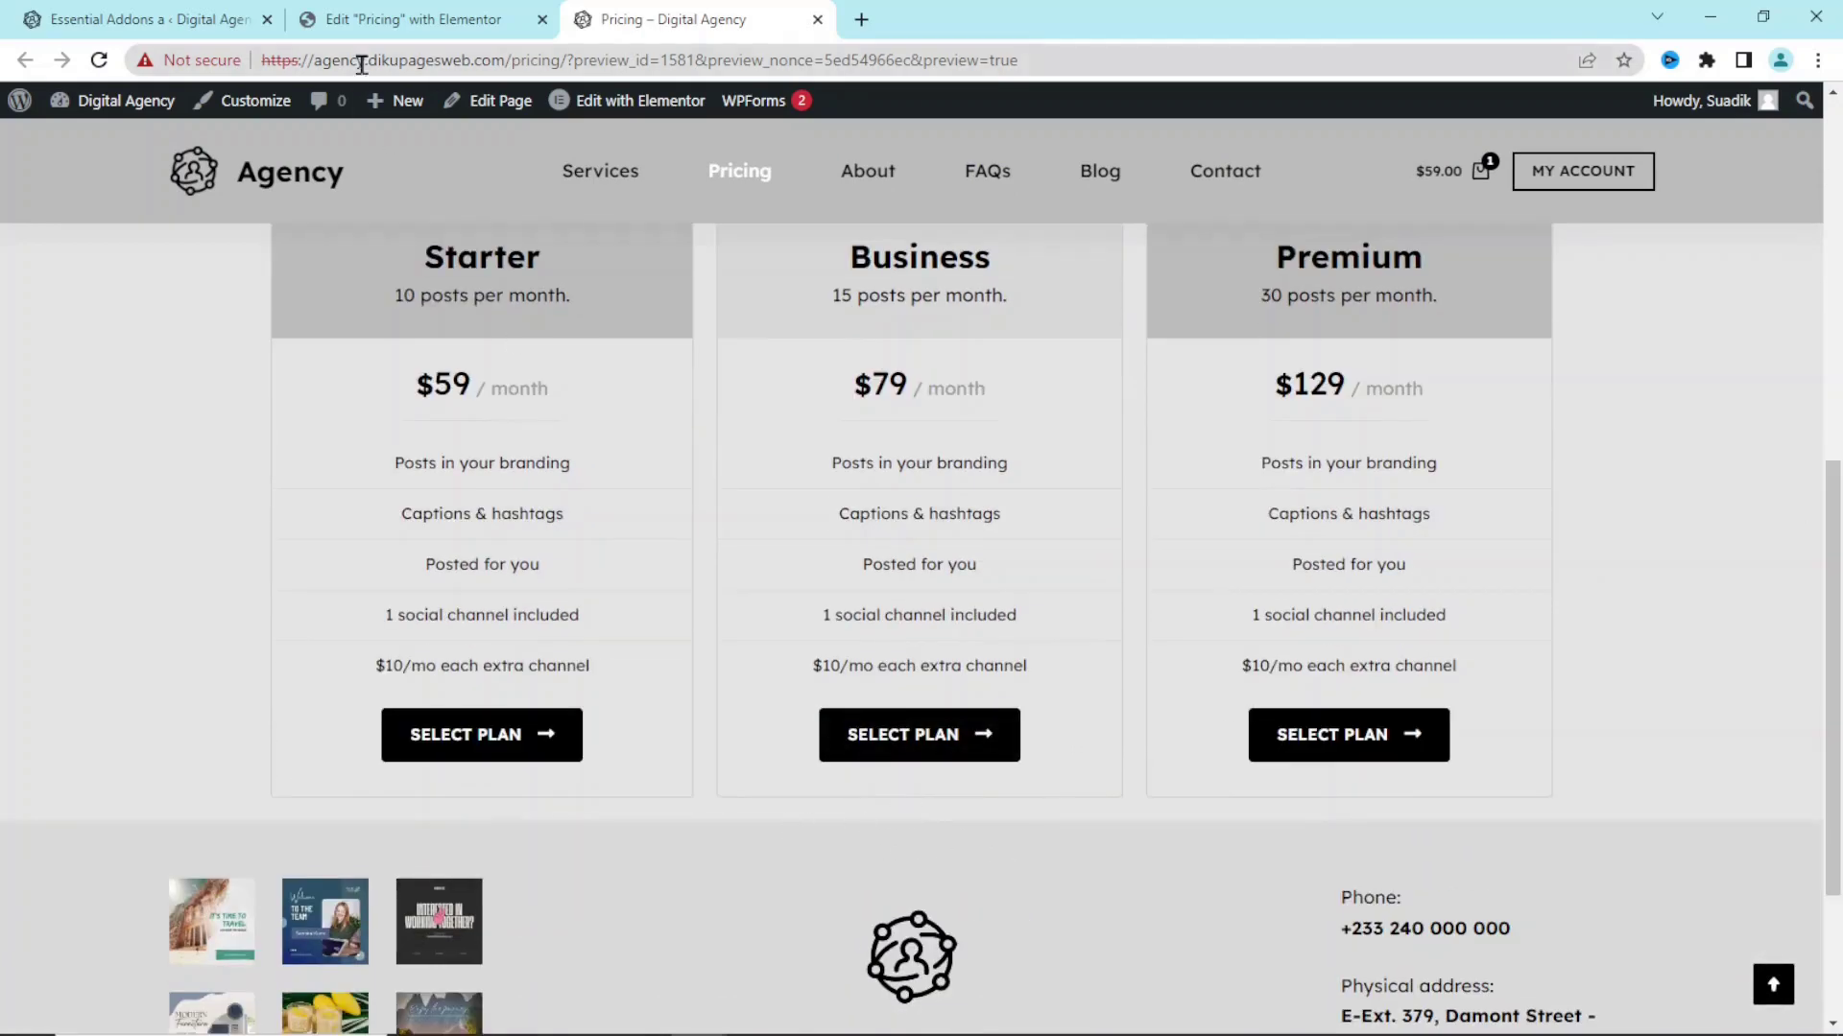
{"action": "left_click", "coordinate": [403, 23]}
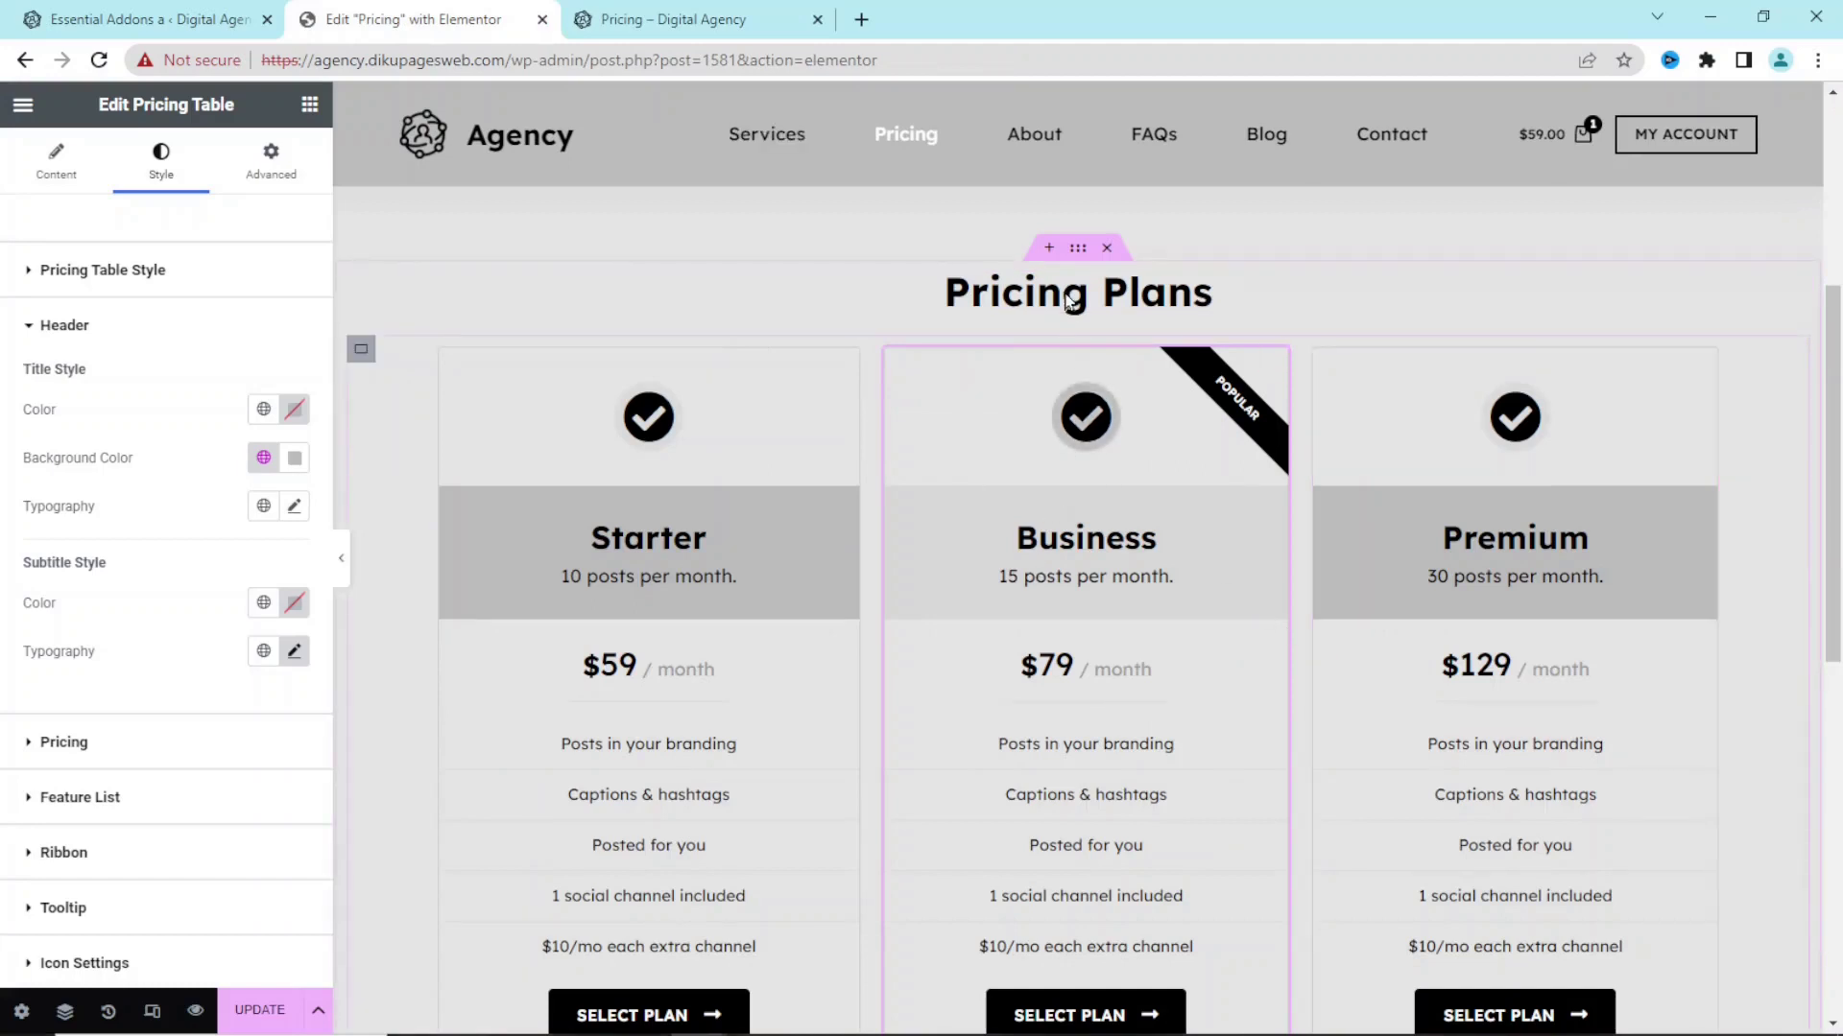
- Unlink the Pricing Plans container's margin sides so its bottom margin can be set to 80 px
{"action": "left_click", "coordinate": [1078, 251]}
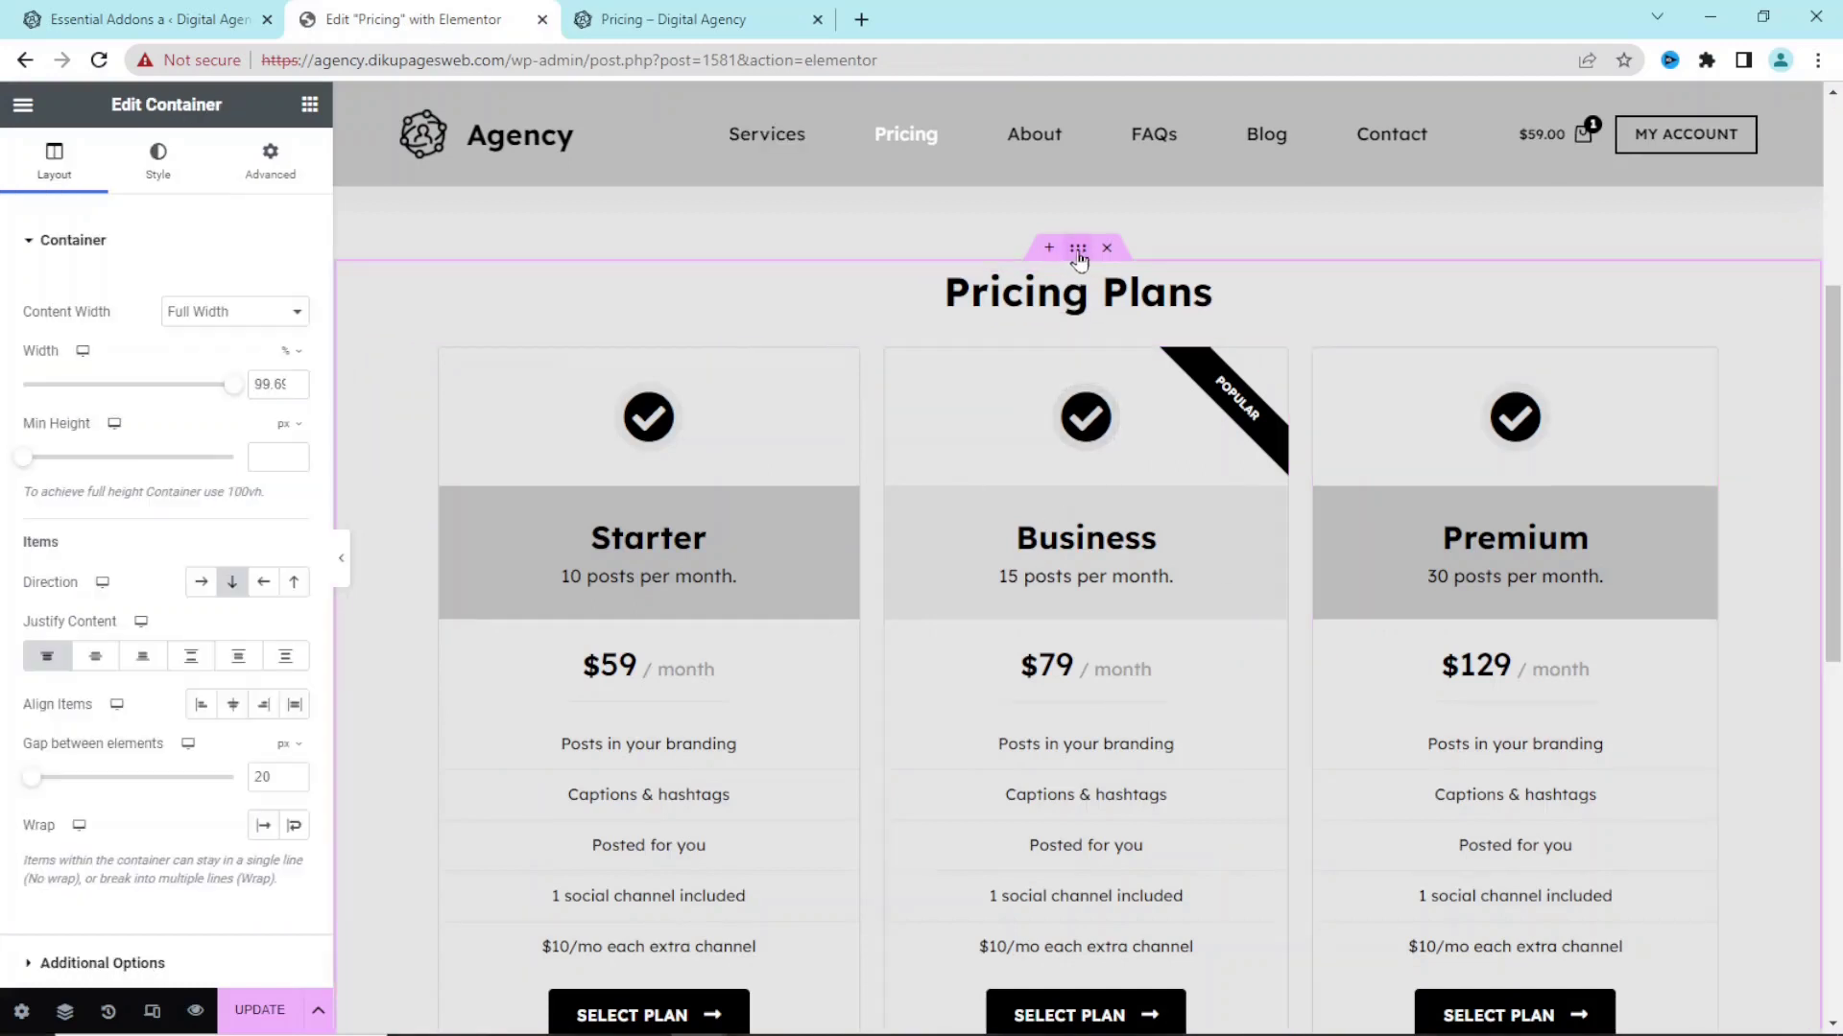
{"action": "left_click", "coordinate": [269, 165]}
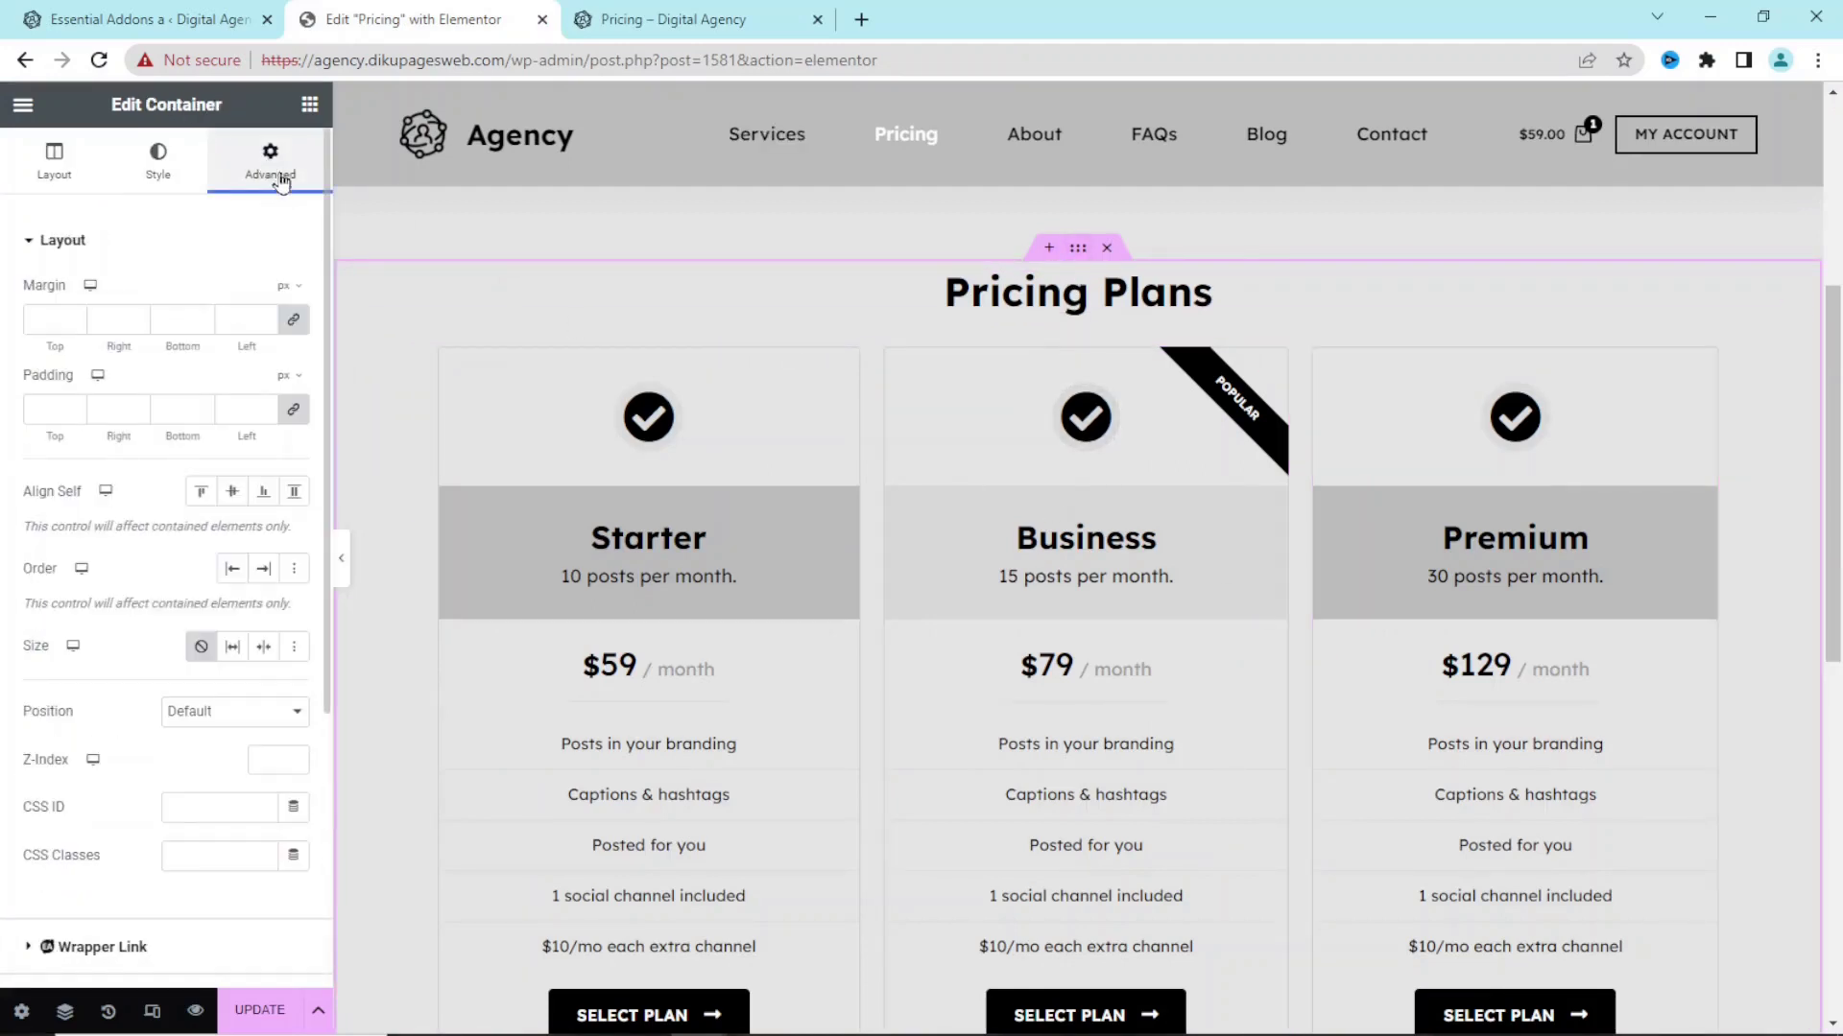
{"action": "left_click", "coordinate": [295, 321]}
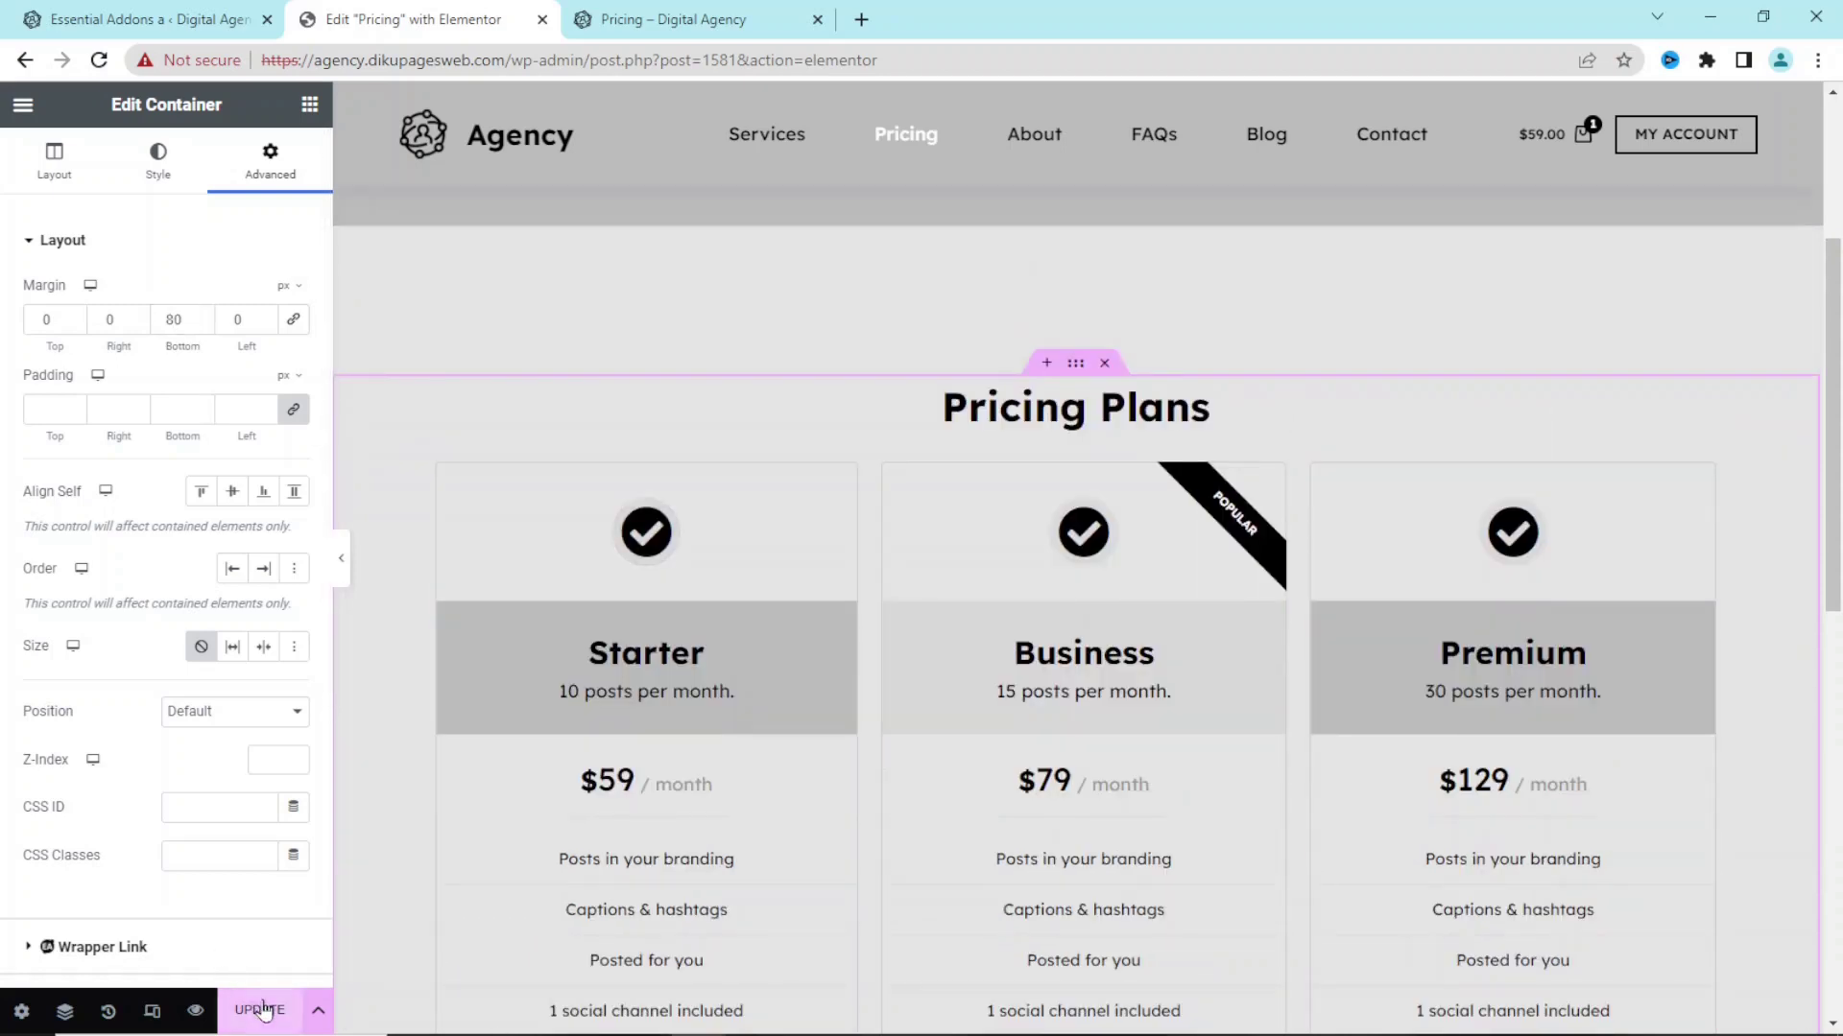
- Scroll the refreshed Pricing preview to inspect the new space below the three plan cards
{"action": "left_click", "coordinate": [641, 23]}
{"action": "scroll", "coordinate": [1840, 659], "scroll_direction": "down", "scroll_amount": 10}
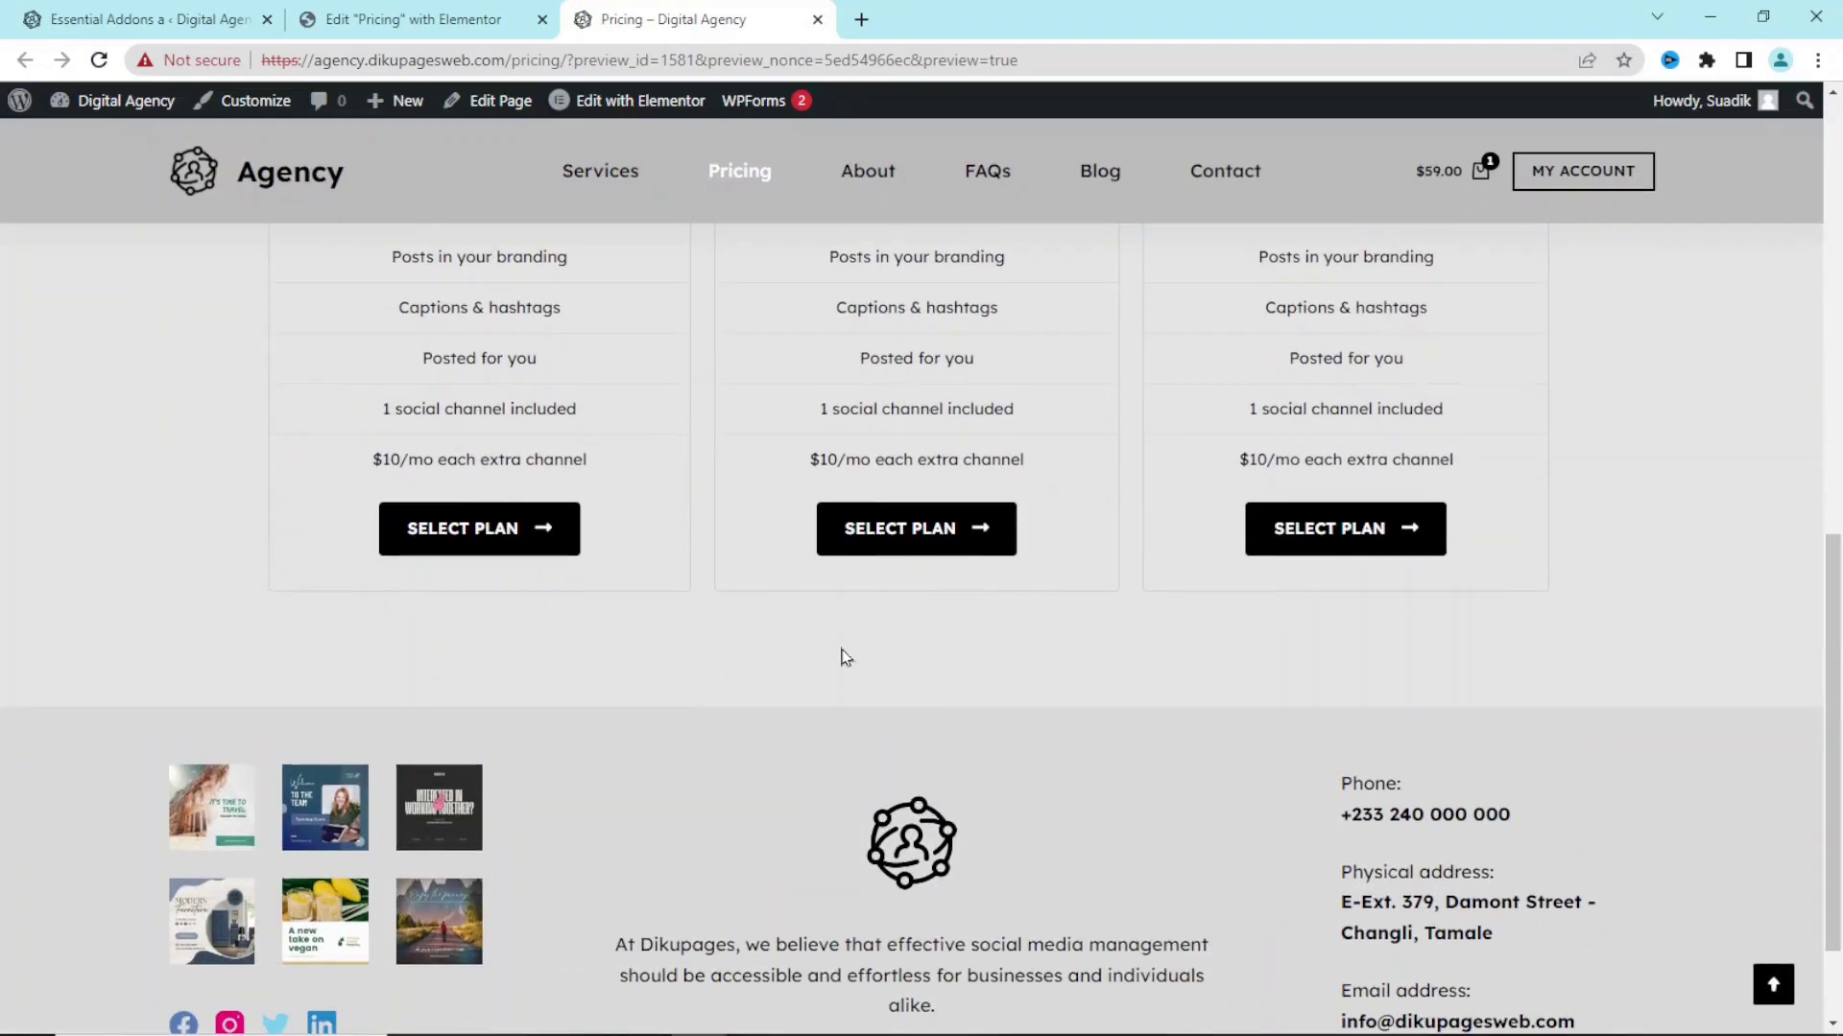
{"action": "scroll", "coordinate": [1835, 442], "scroll_direction": "up", "scroll_amount": 6}
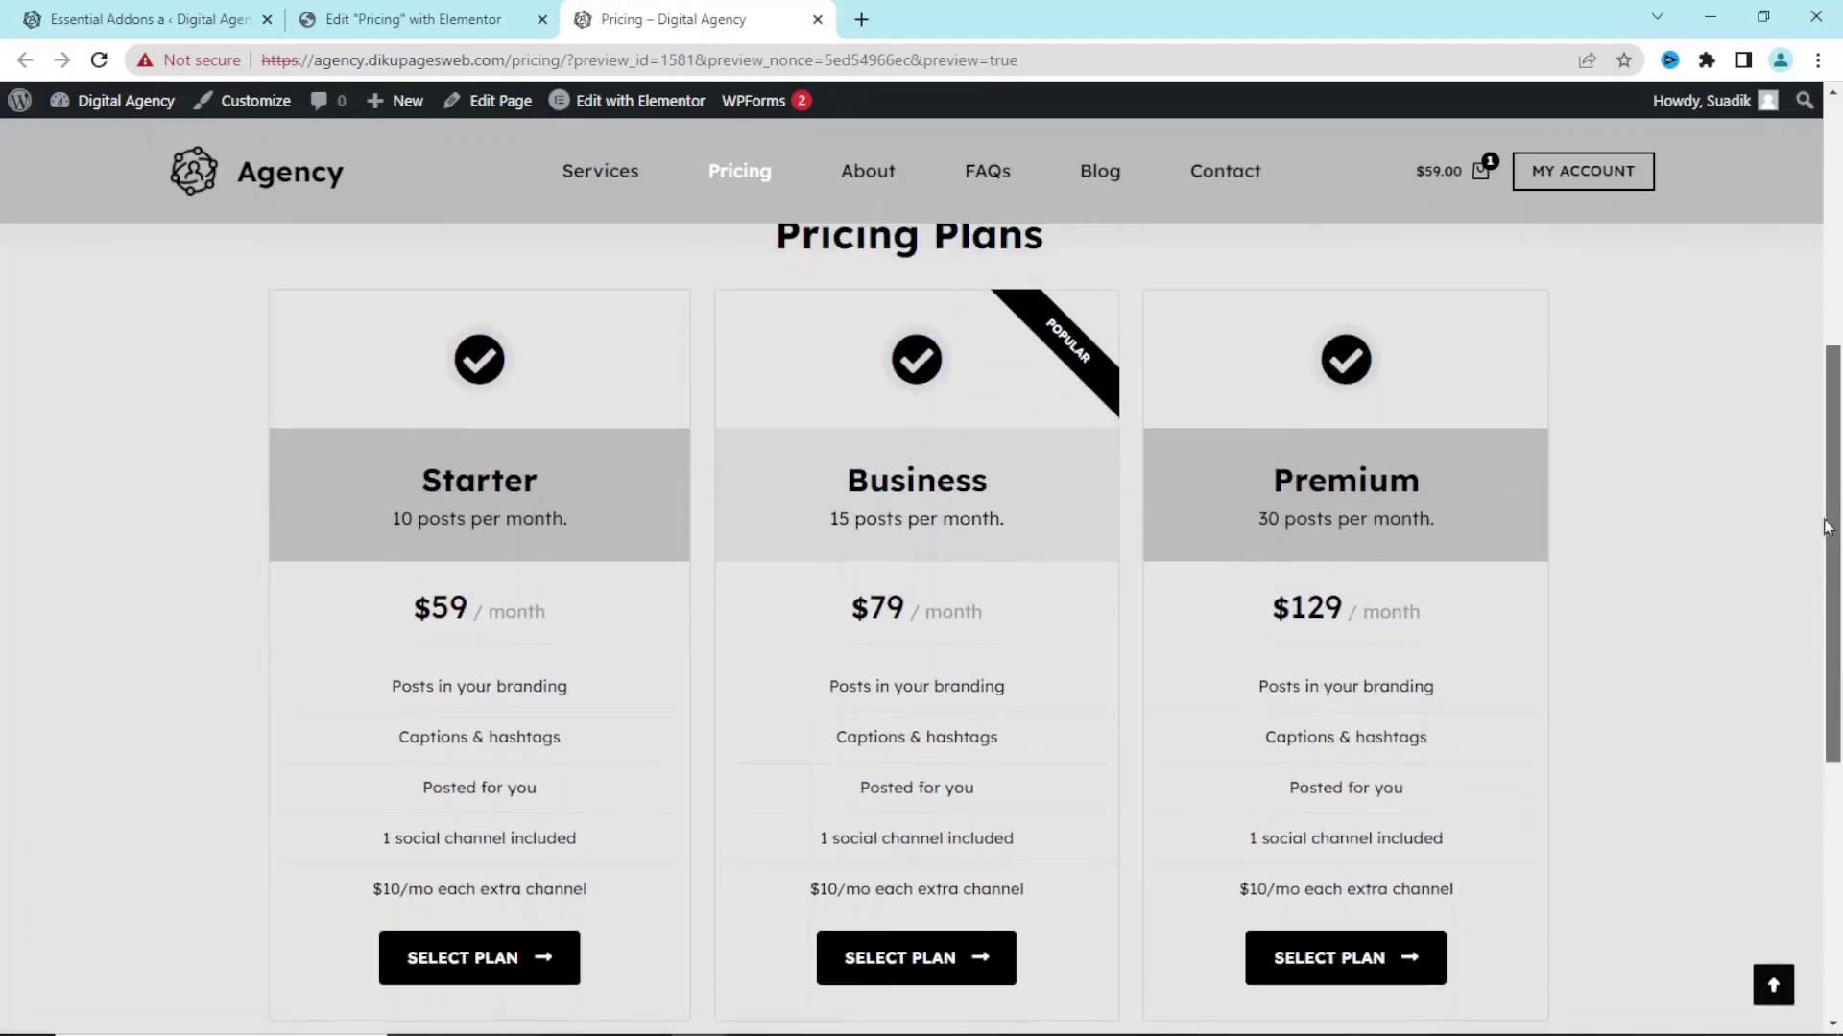
{"action": "left_click_drag", "start_coordinate": [1835, 441], "coordinate": [1838, 362]}
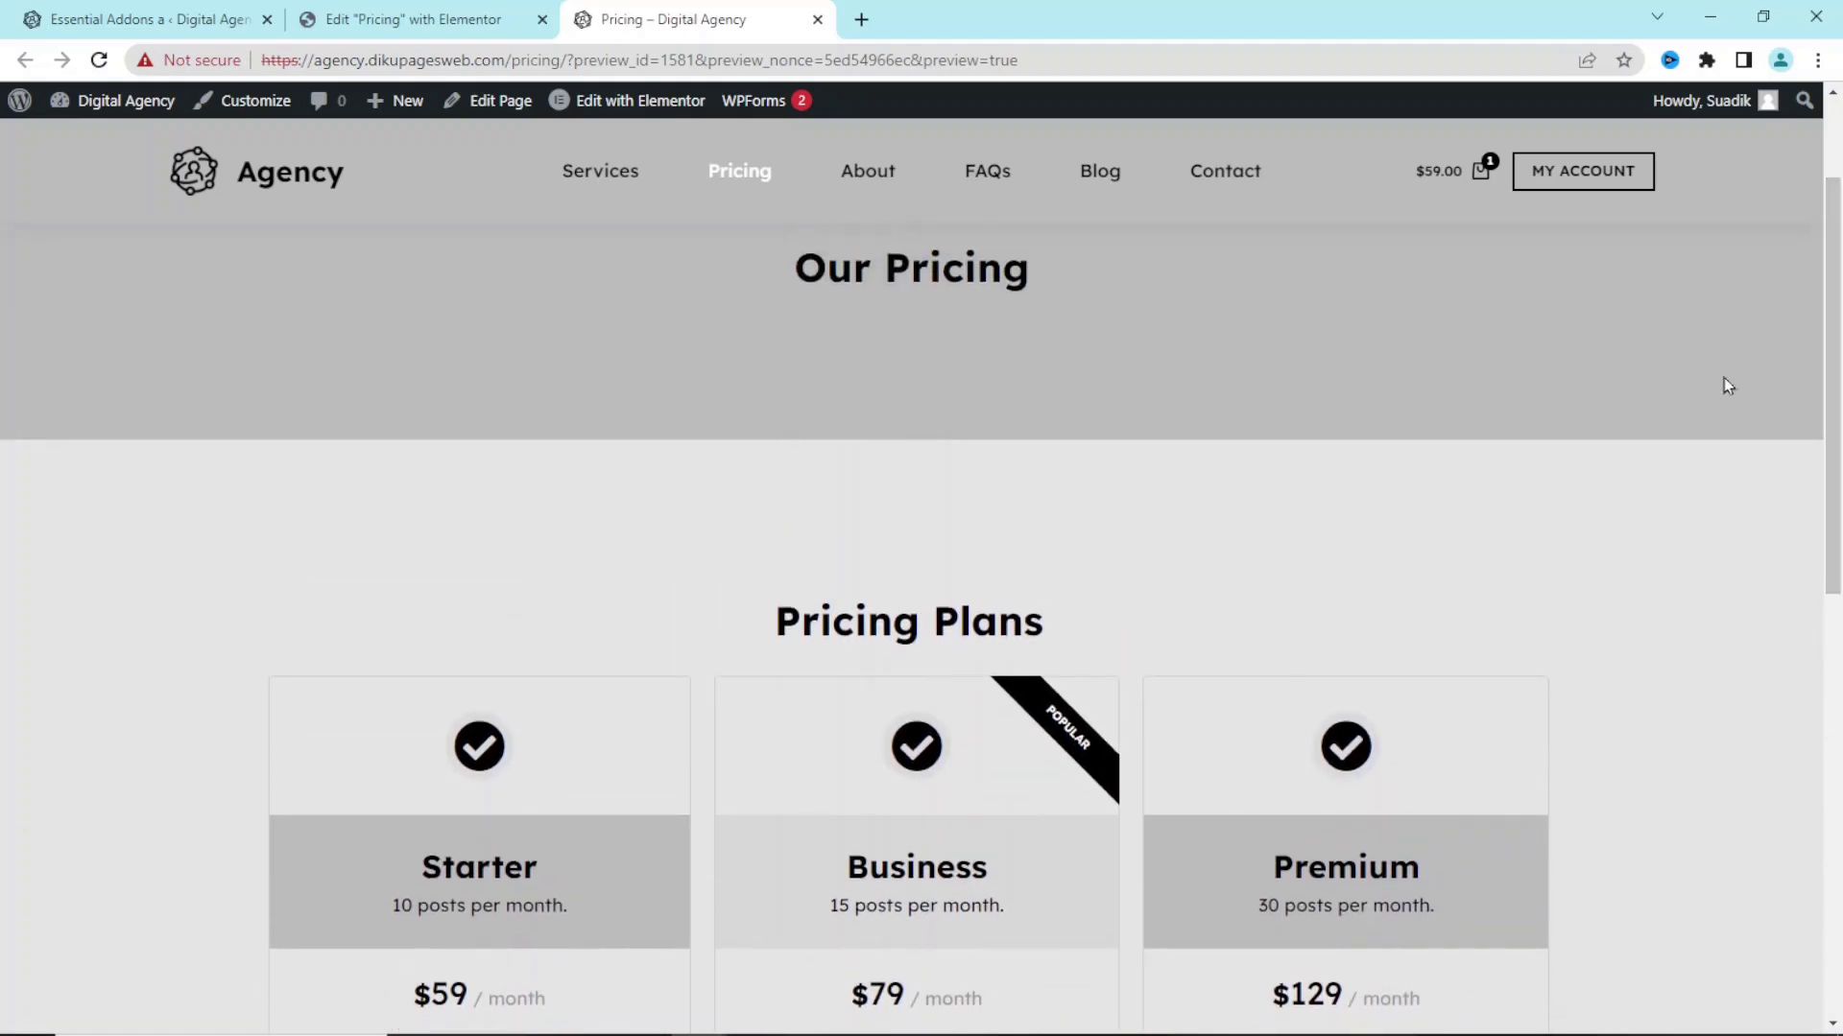